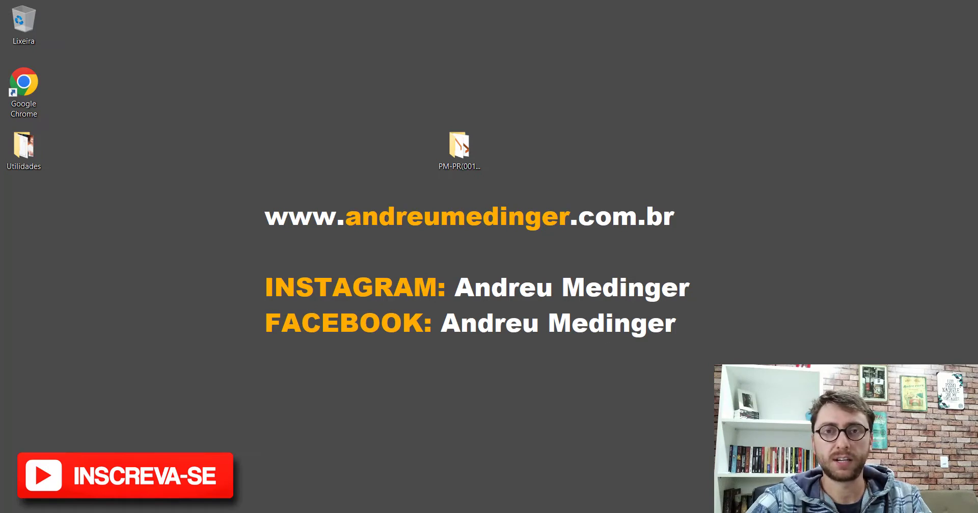
Step: Open the PM-PR(001)2200 project folder and pick the PP-PR(041)2200 file
left_click(469, 147)
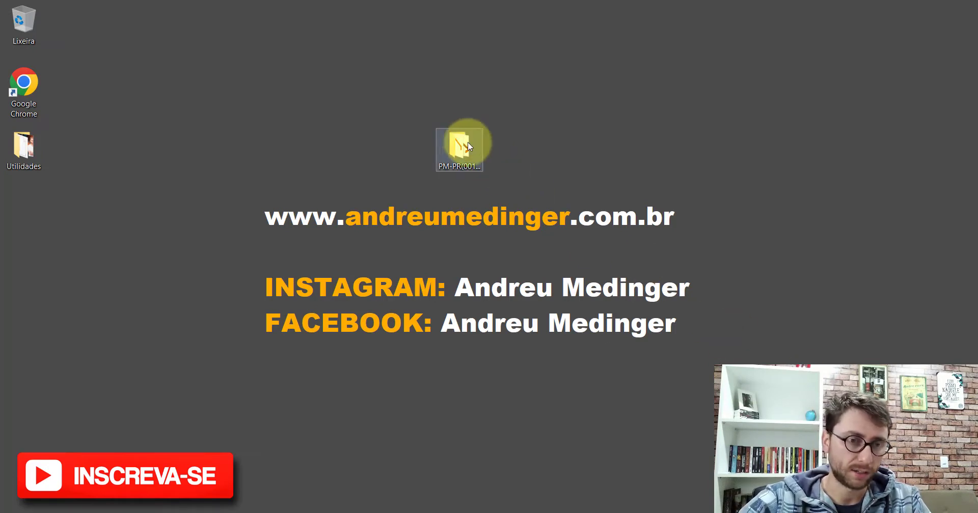
double_click(464, 142)
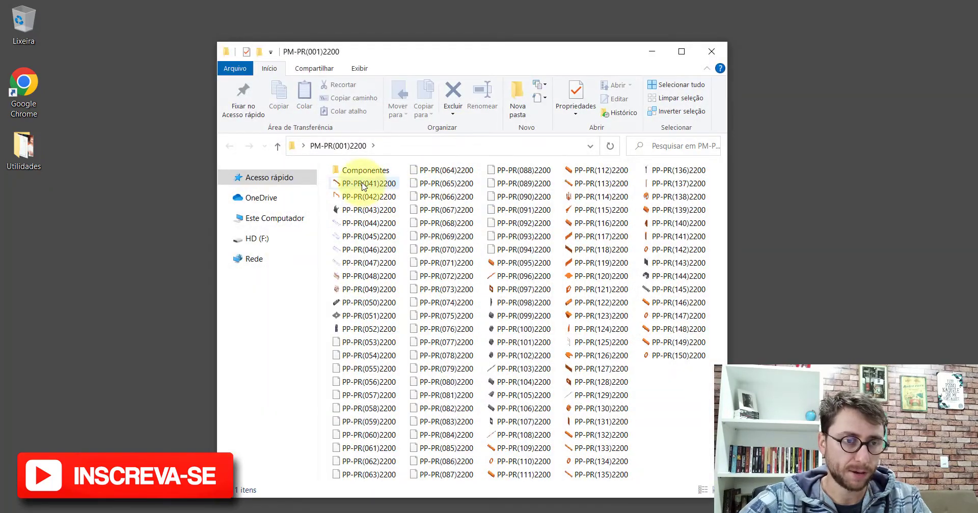
left_click(364, 186)
left_click(711, 52)
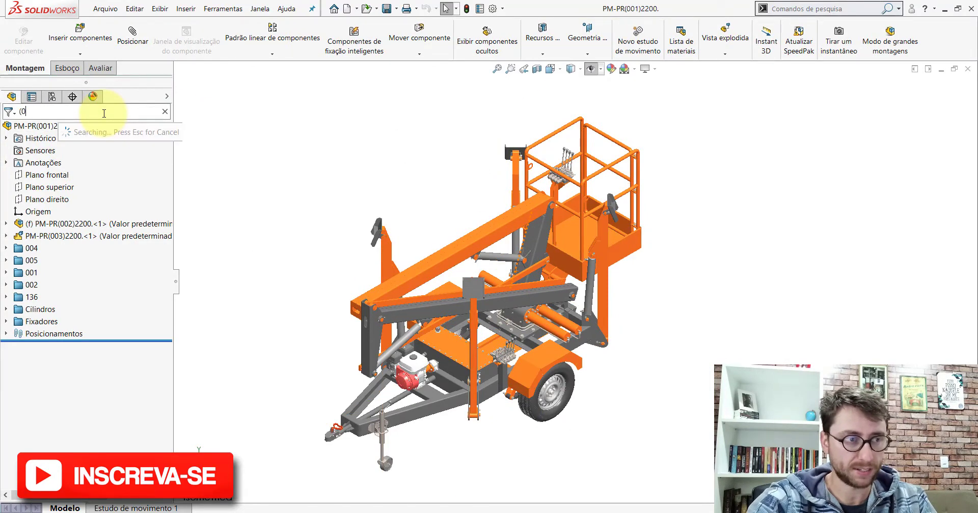
Step: Filter the assembly tree by (040 and locate the fender inside the PM-PR(015)2200 subassembly
type("40")
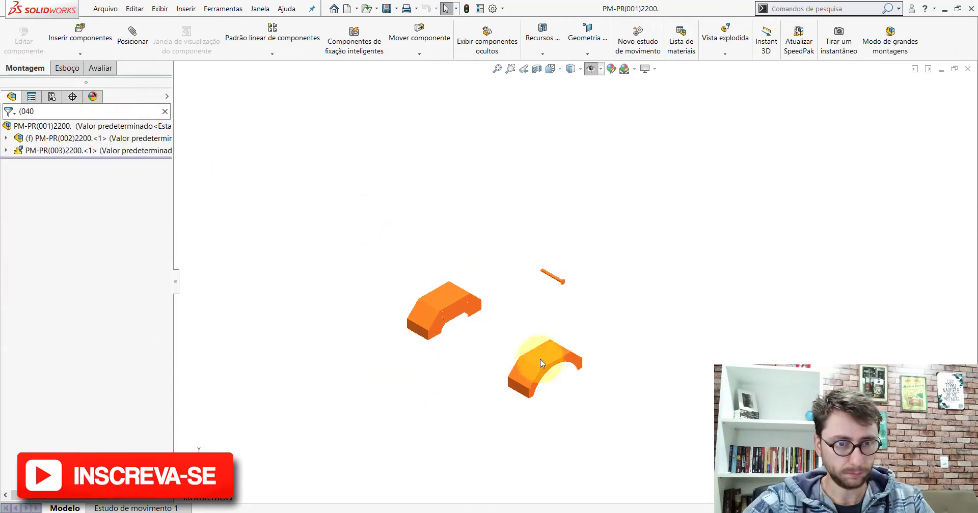
left_click(513, 288)
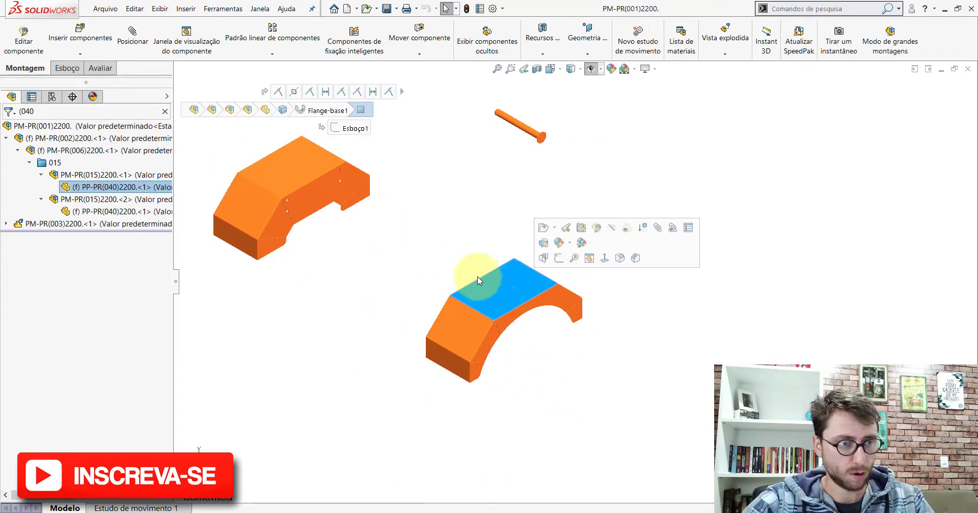
scroll(513, 312, "down", 2)
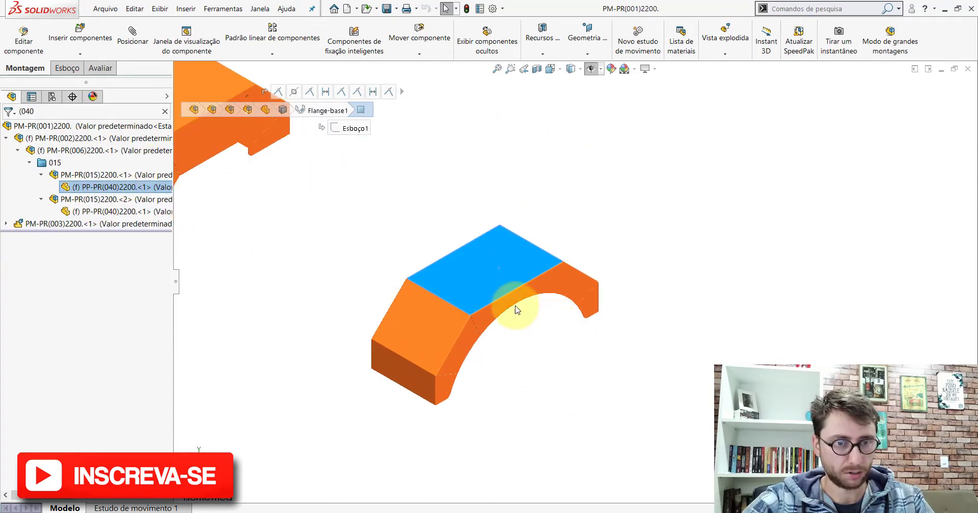
scroll(484, 292, "down", 2)
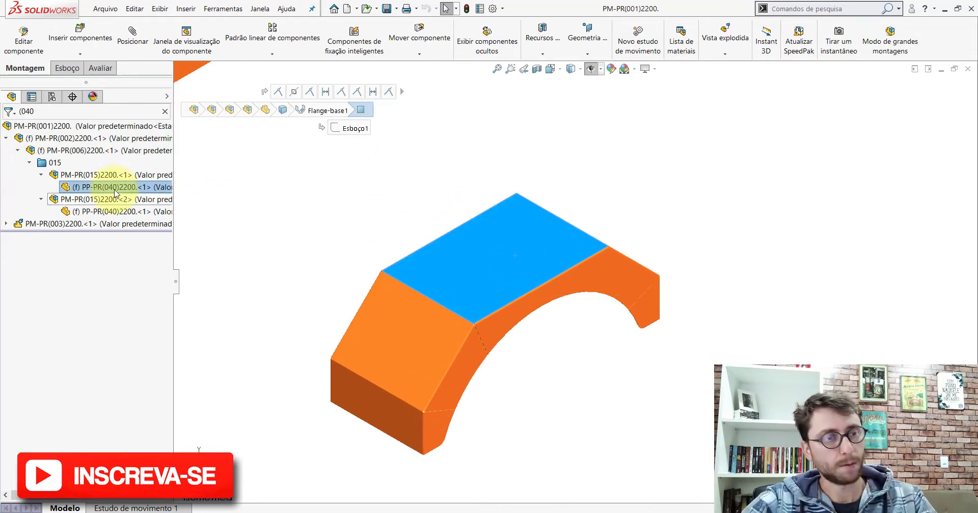
left_click(423, 155)
left_click(91, 176)
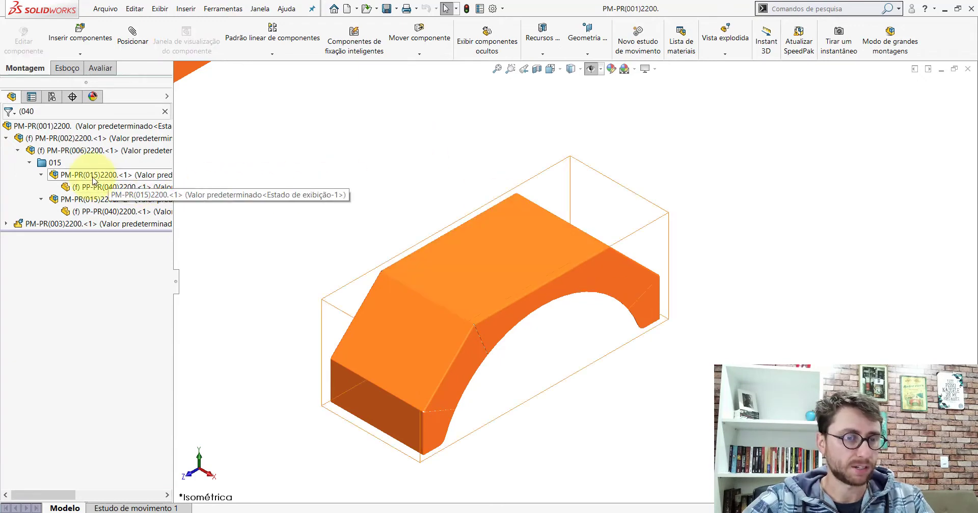
left_click(272, 215)
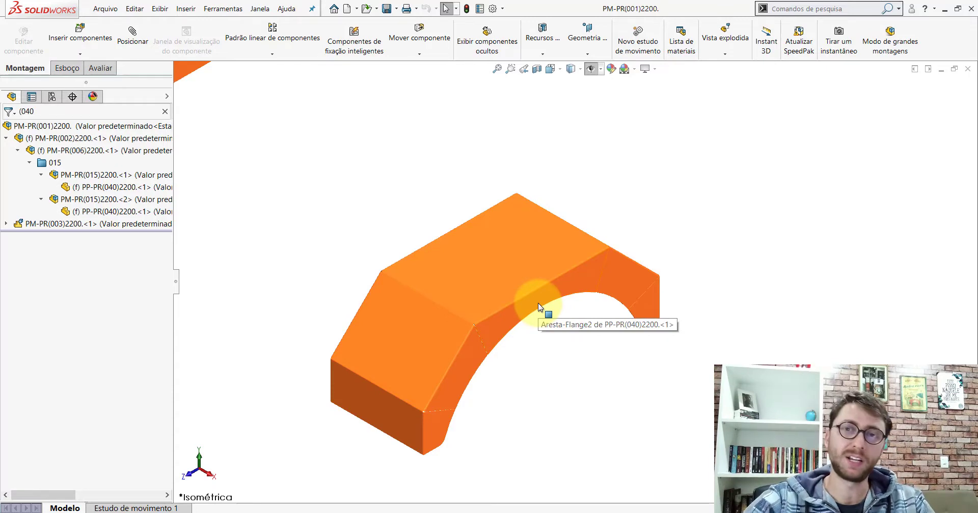
Step: Orbit the fender to inspect it, return to Isometric view, and select its top face
middle_click_drag(503, 234, 513, 67)
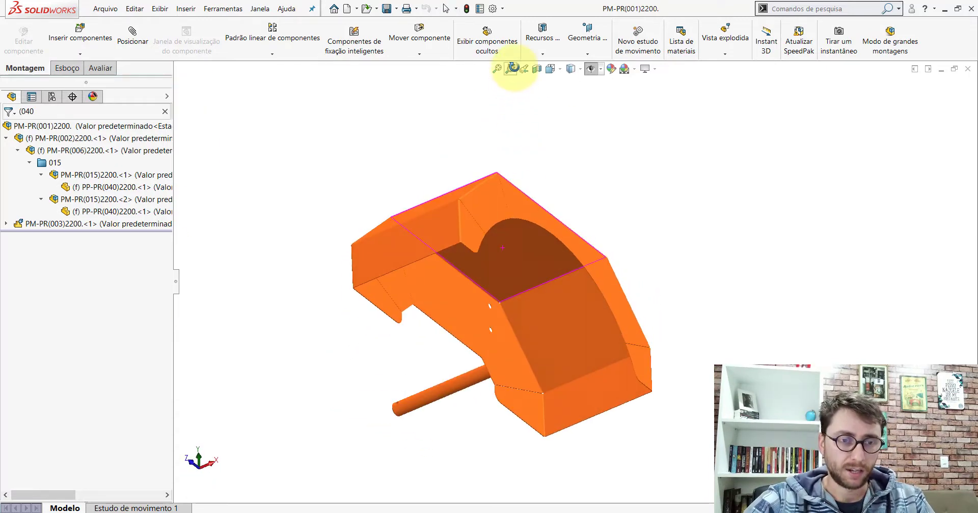
middle_click_drag(521, 203, 550, 105)
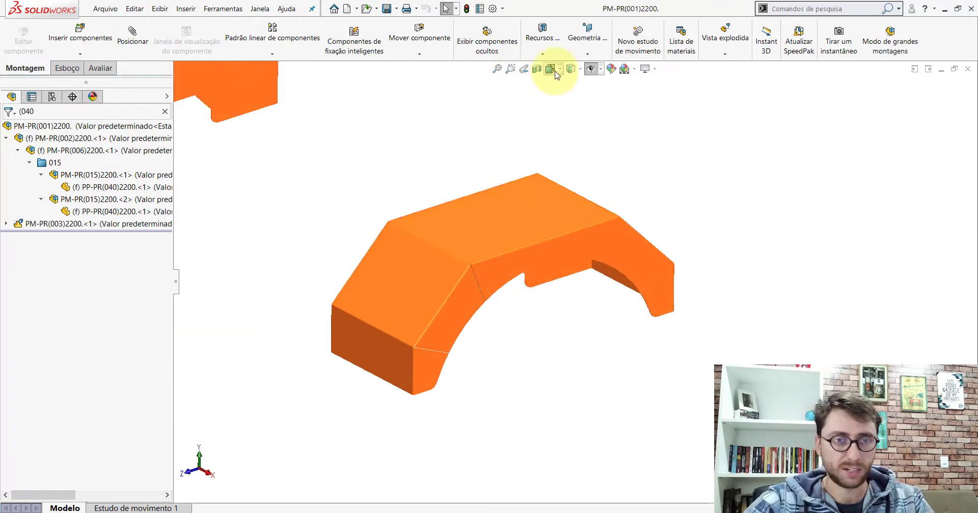
left_click(555, 72)
left_click(448, 308)
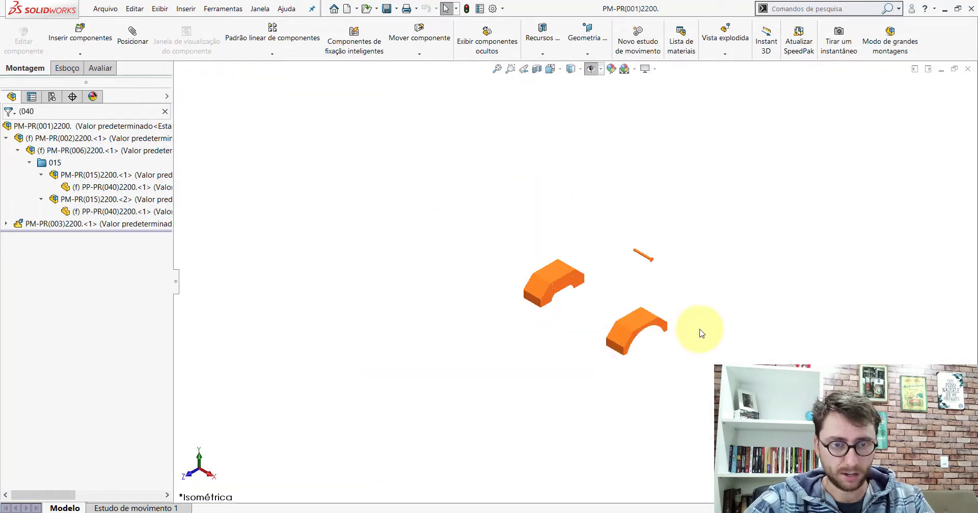
scroll(702, 333, "down", 3)
scroll(618, 332, "down", 3)
left_click(413, 252)
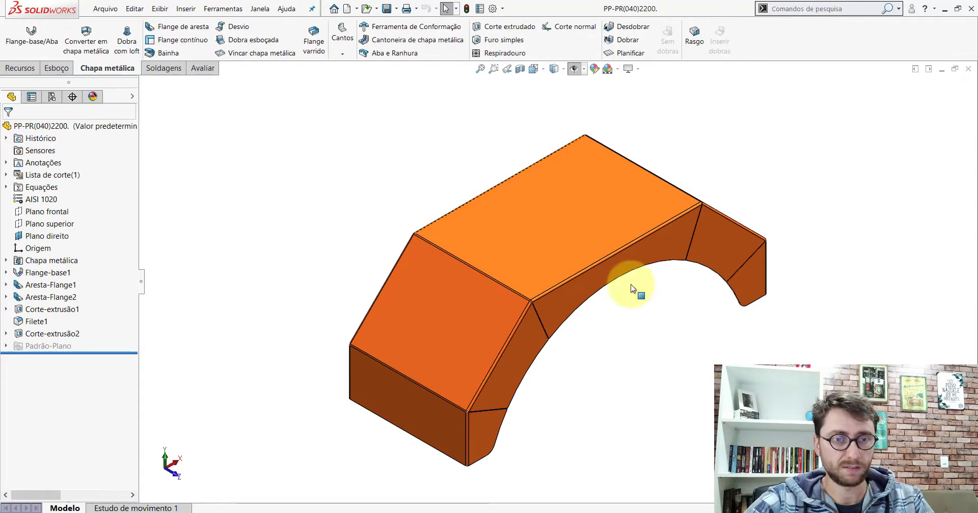
Step: Create the blank part Peça1 and orient it to the Isometric view
scroll(642, 292, "up", 3)
scroll(657, 303, "down", 1)
scroll(507, 291, "down", 2)
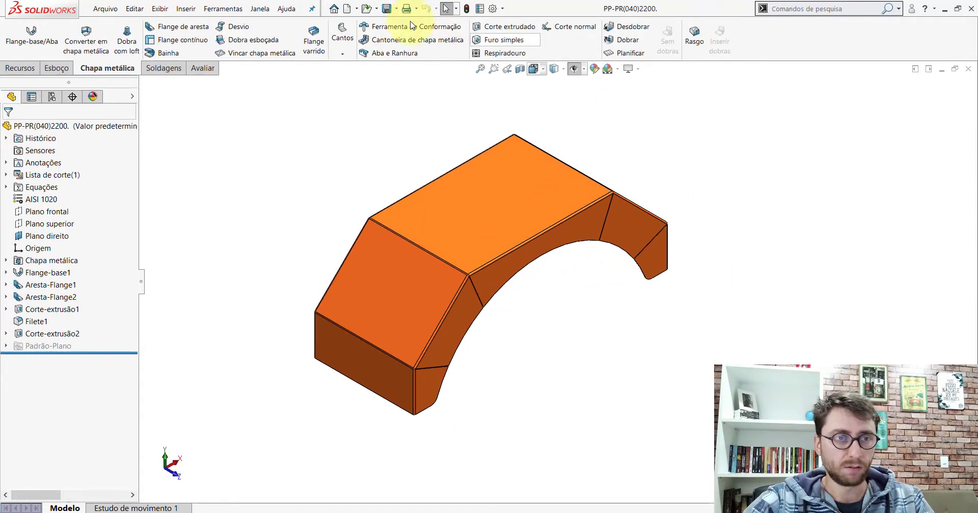
left_click(351, 9)
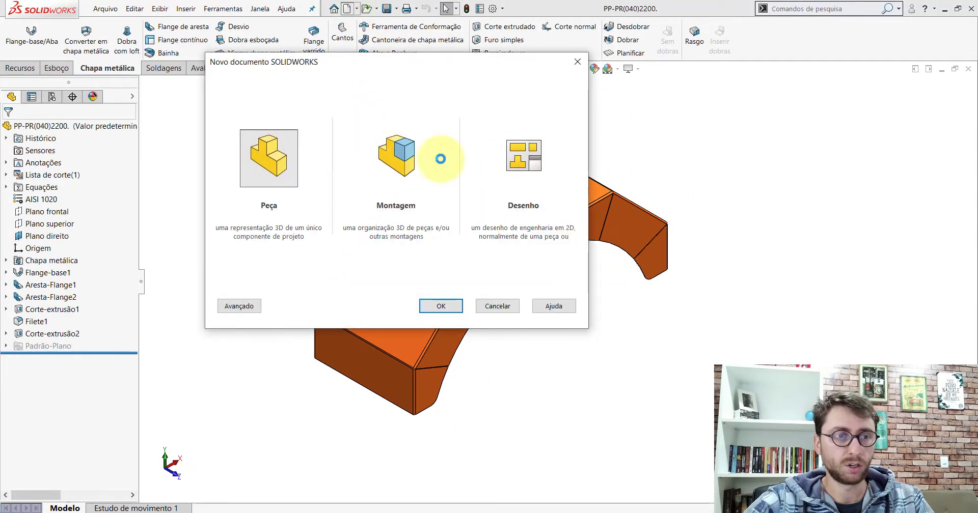
key("Return")
left_click(533, 68)
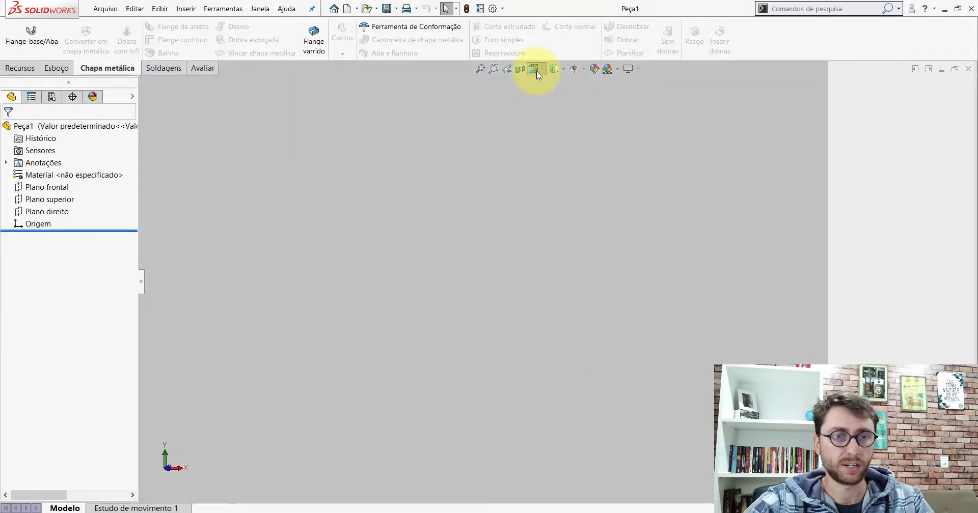
left_click(584, 112)
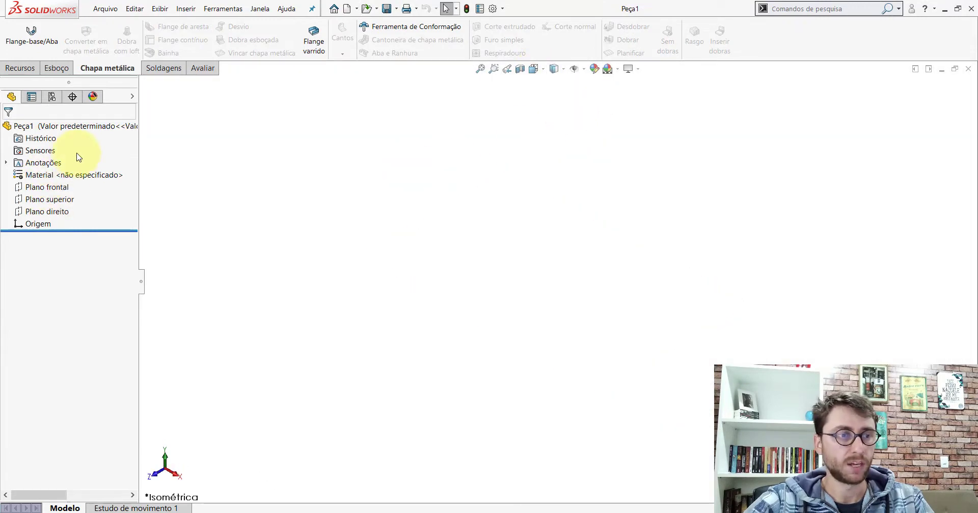
Step: On Plano direito, sketch five connected lines: vertical side, angled corner, horizontal top, angled corner, vertical side
left_click(47, 211)
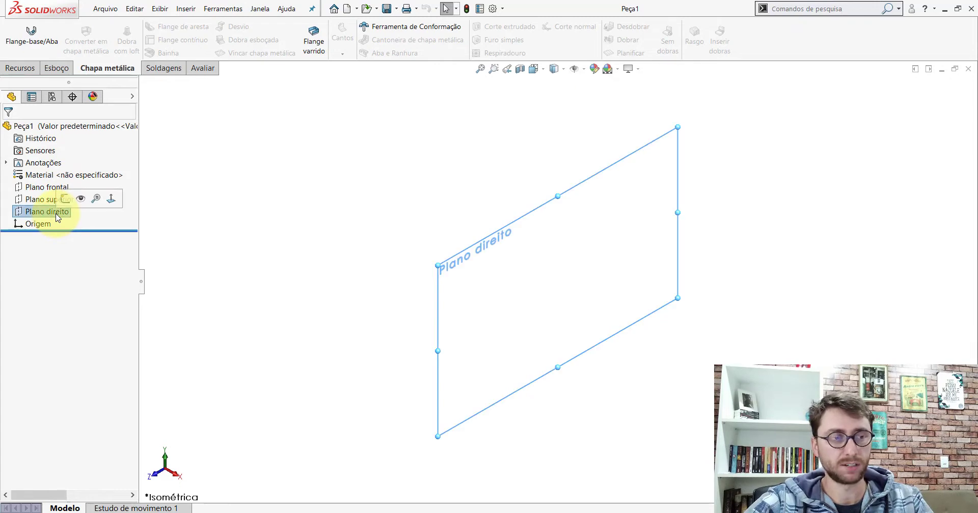
left_click(65, 199)
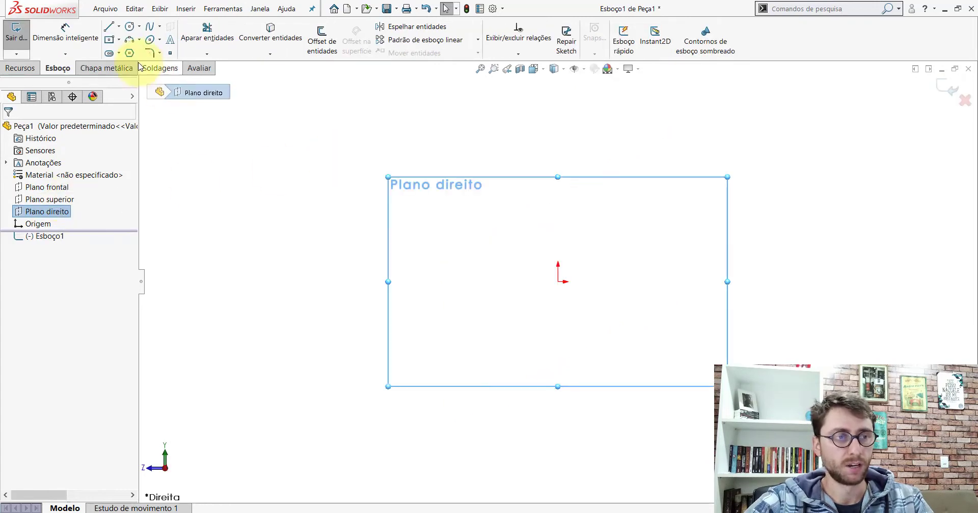
left_click(108, 29)
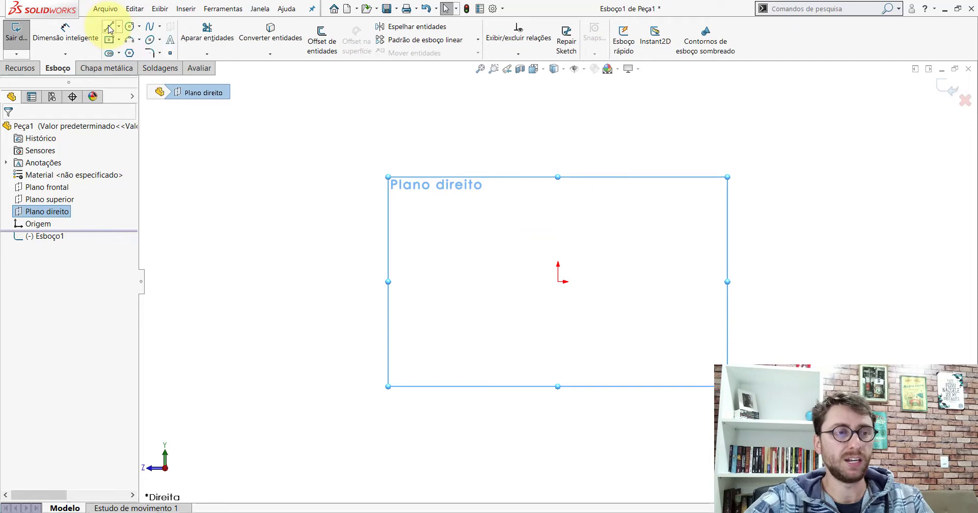
left_click(176, 358)
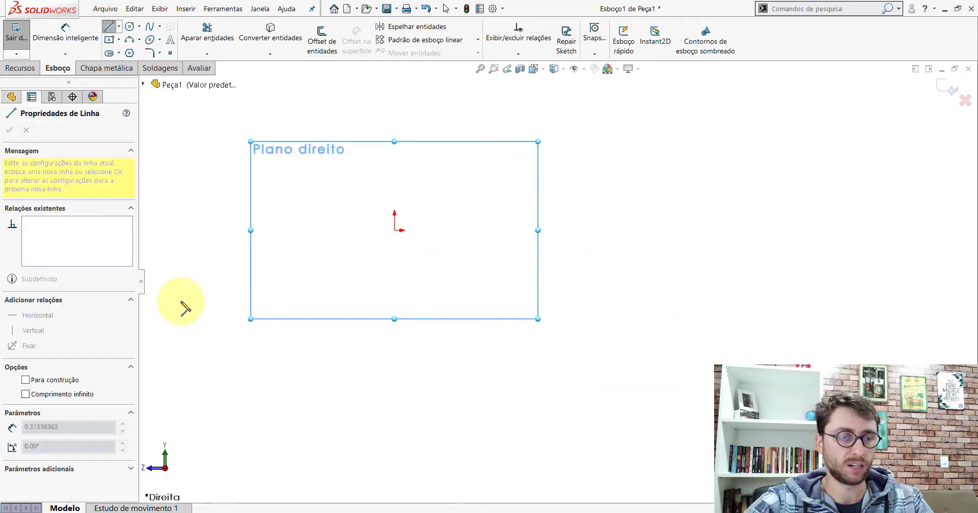
left_click(177, 274)
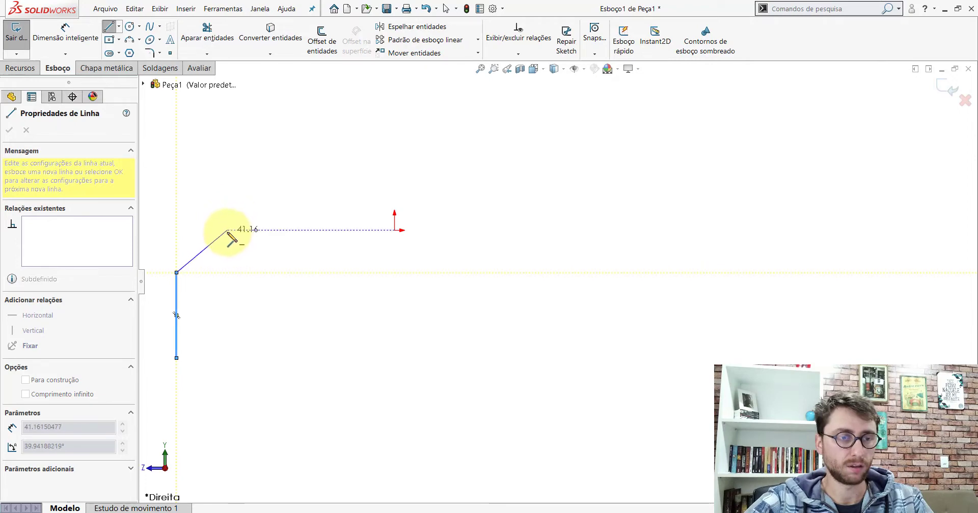
left_click(228, 230)
left_click(520, 230)
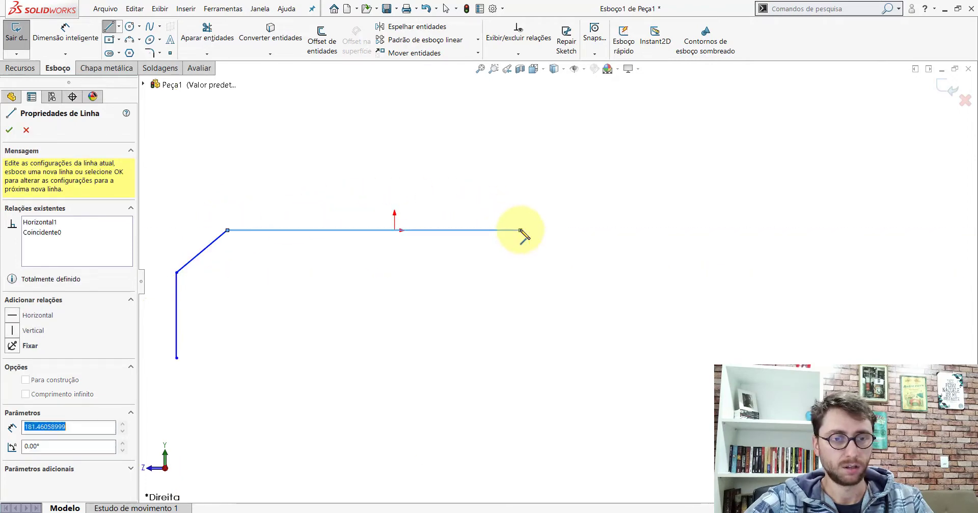
left_click(580, 274)
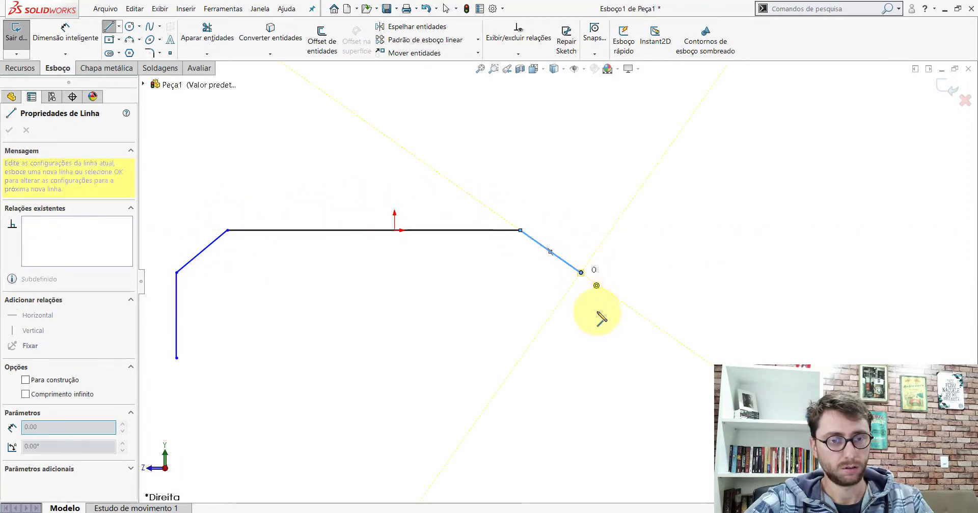
left_click(581, 358)
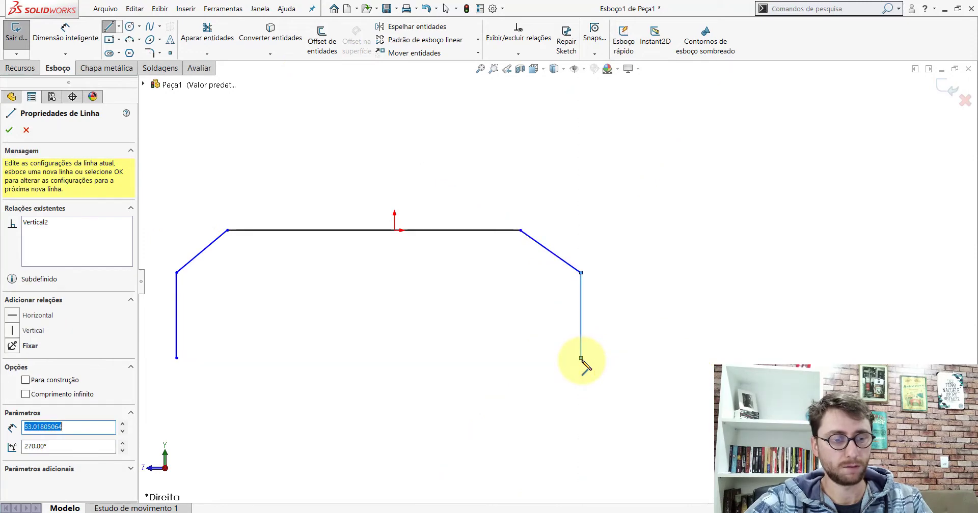
key("Escape")
scroll(509, 306, "up", 3)
scroll(434, 265, "down", 4)
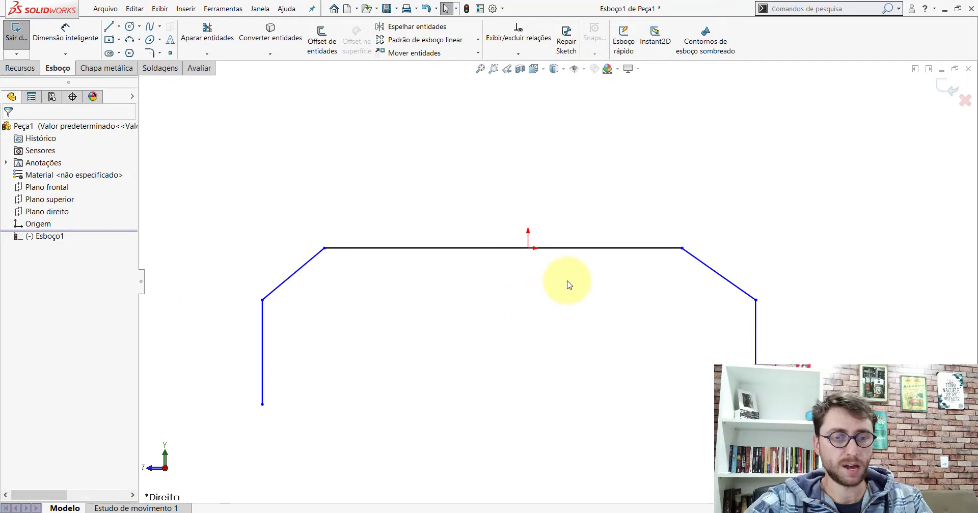
Step: Add a Ponto médio relation placing the origin at the top line's midpoint
left_click(578, 250)
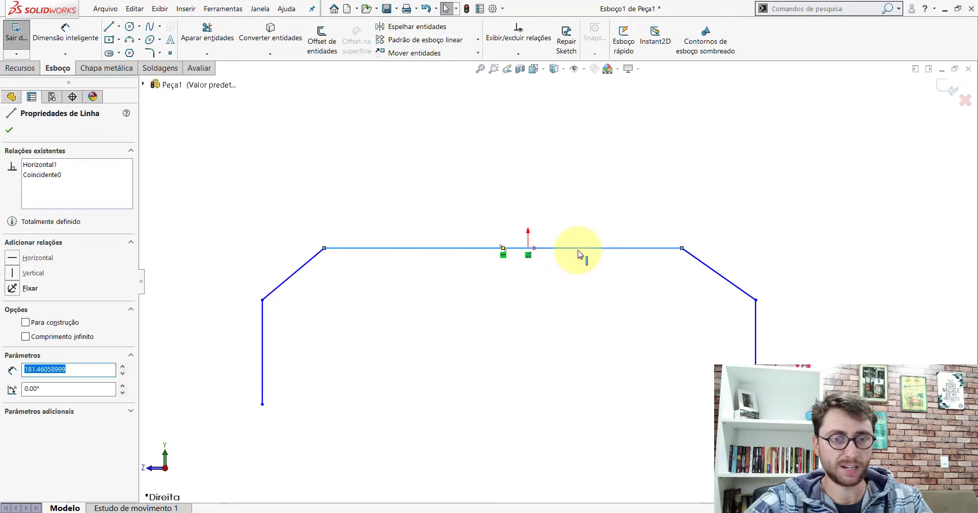
left_click(529, 249, "ctrl")
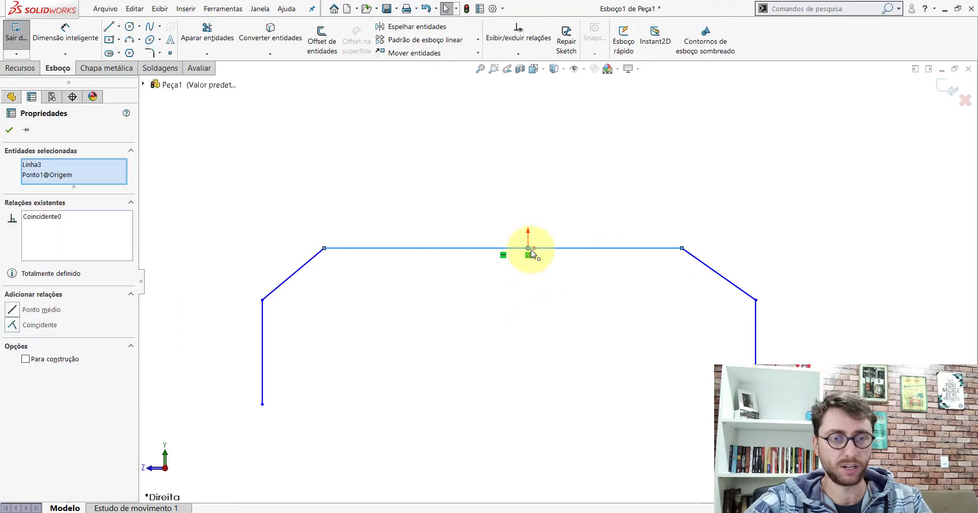
left_click(12, 309)
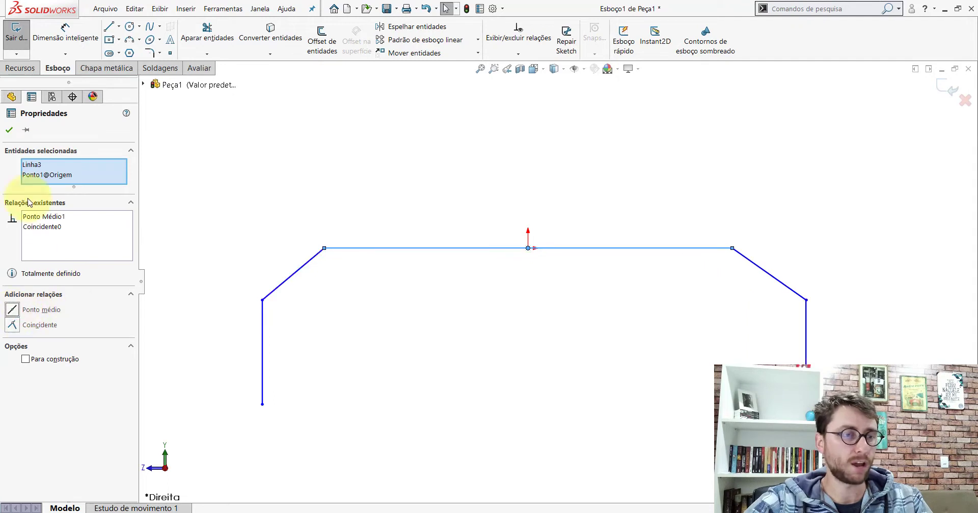
left_click(9, 130)
scroll(611, 260, "up", 4)
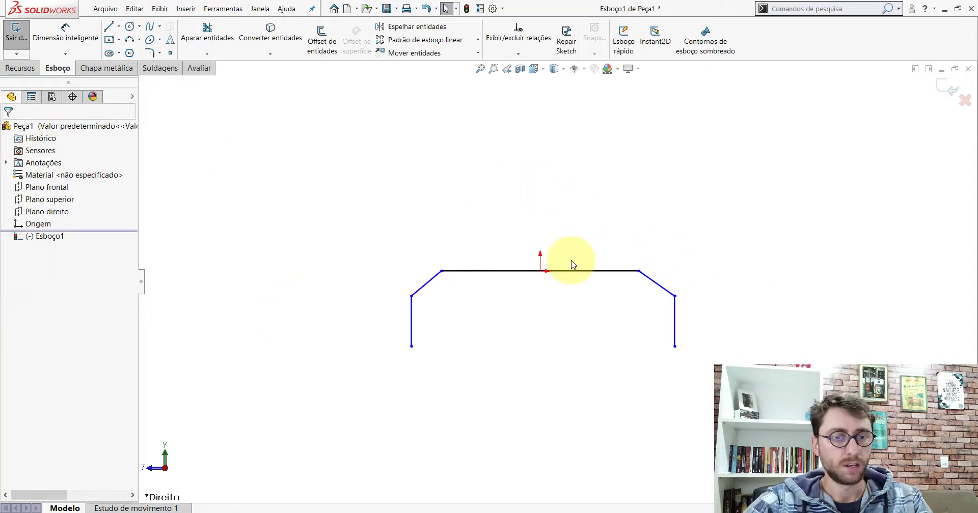
scroll(591, 280, "down", 1)
scroll(624, 301, "down", 1)
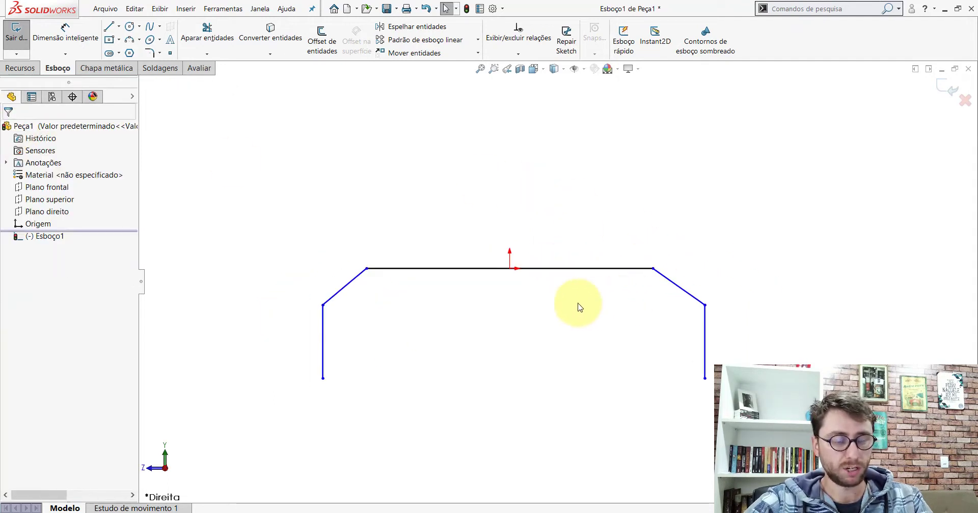
Step: Make the left and right angled lines equal in length with Igual
left_click(355, 281)
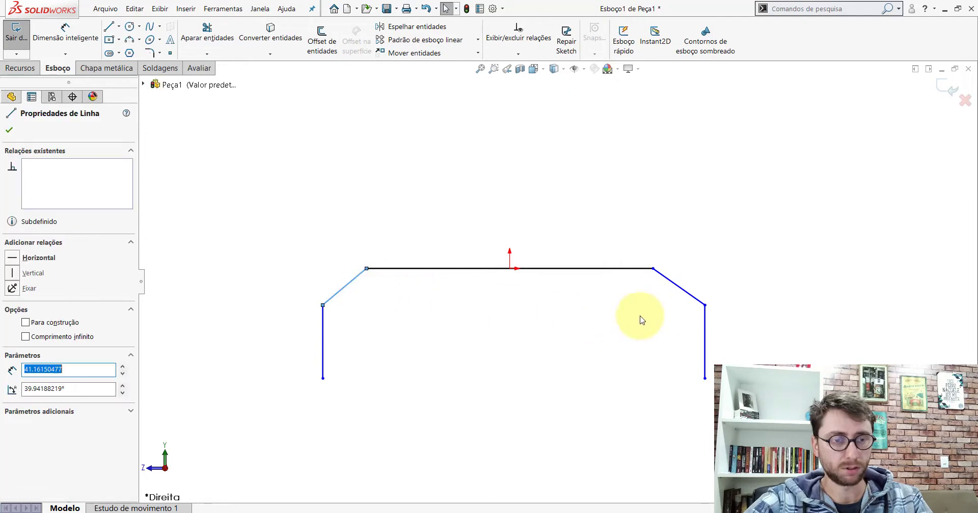
left_click(662, 279, "ctrl")
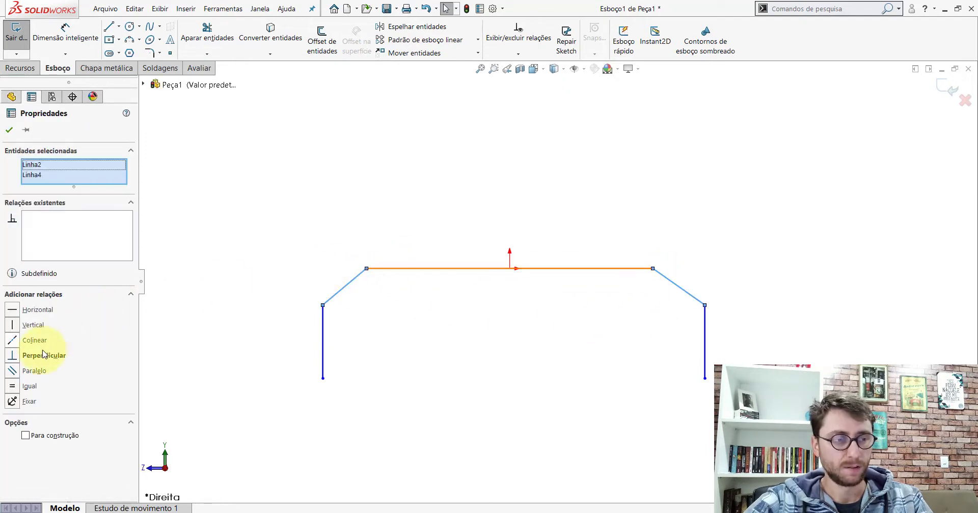
left_click(18, 388)
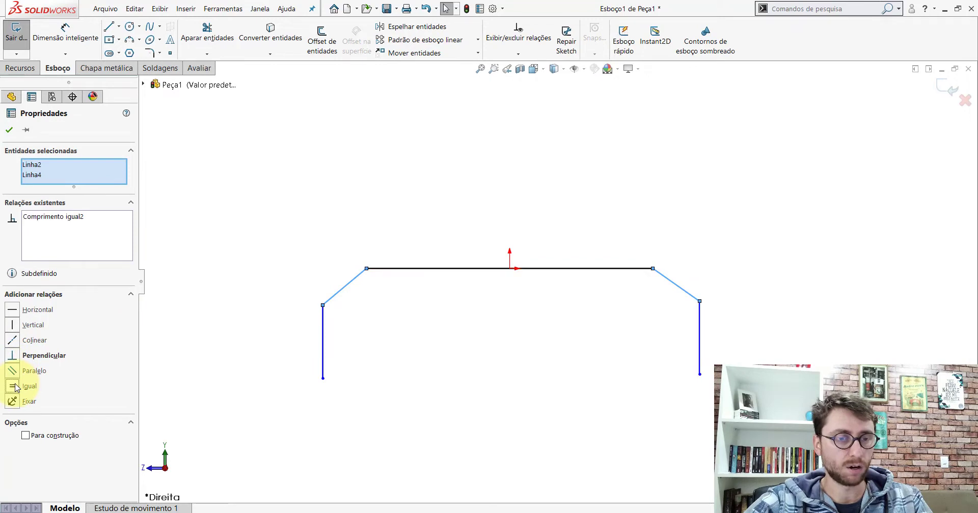
left_click(9, 131)
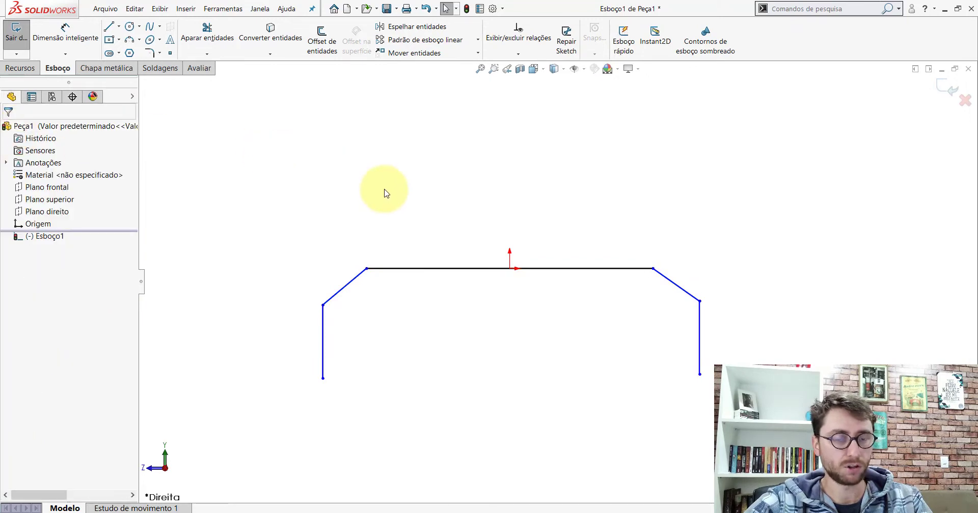
scroll(585, 258, "up", 3)
scroll(553, 295, "down", 2)
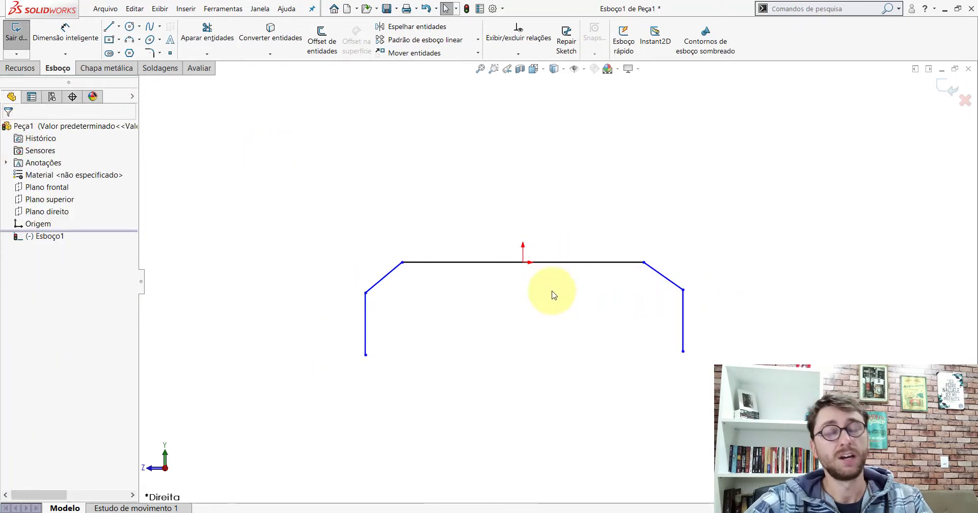
scroll(489, 321, "down", 1)
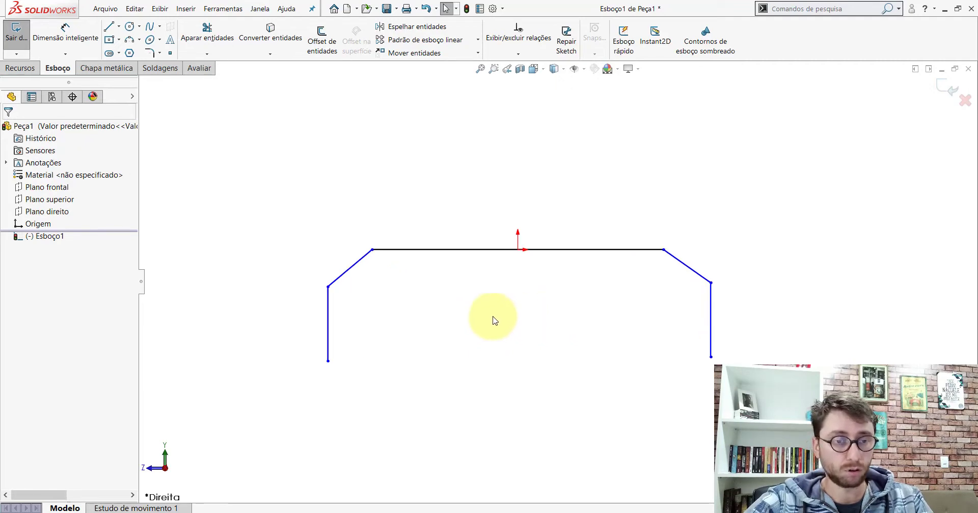
Step: Select the left and right vertical lines together and confirm the relation panel
left_click(327, 301)
scroll(586, 316, "up", 2)
scroll(627, 295, "down", 1)
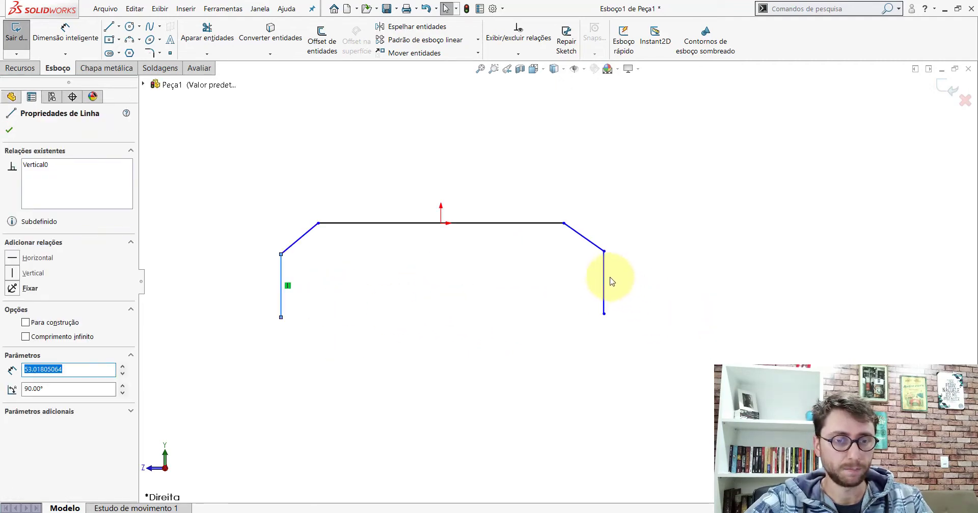
left_click(606, 276, "ctrl")
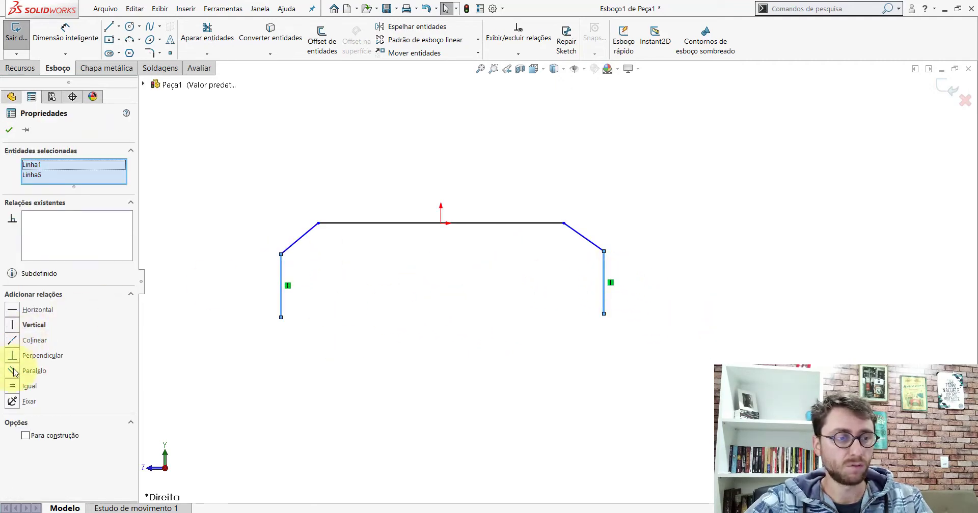
left_click(9, 132)
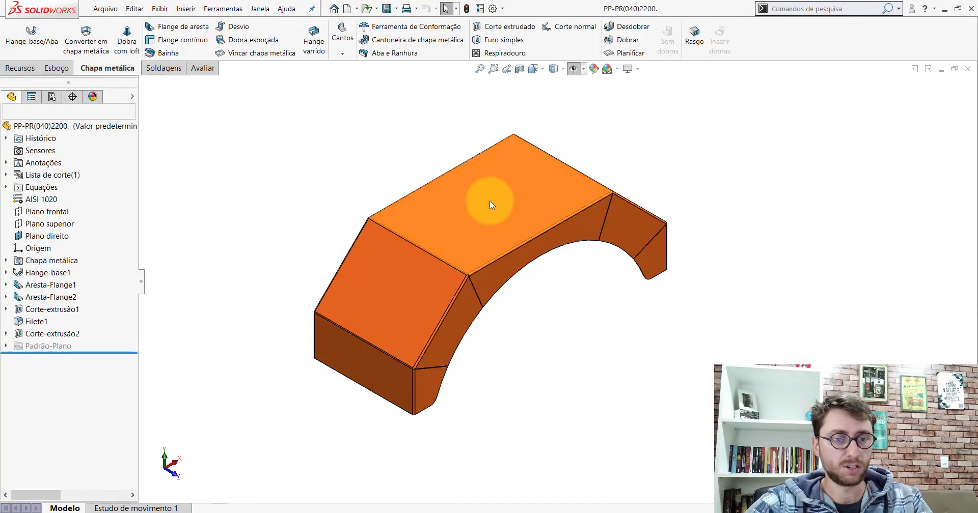
Step: Measure the reference fender's top bend edge at 397.10 mm, then return to Esboço1
left_click(203, 70)
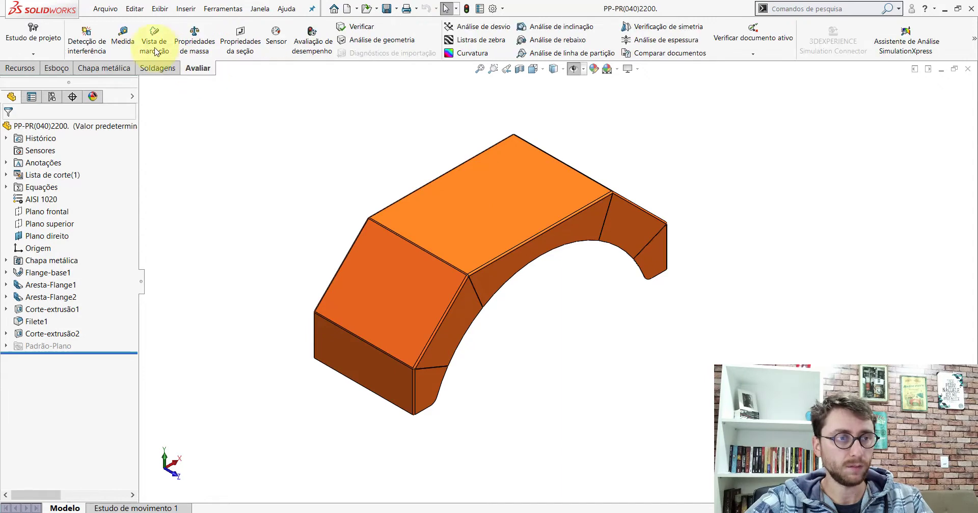
left_click(123, 40)
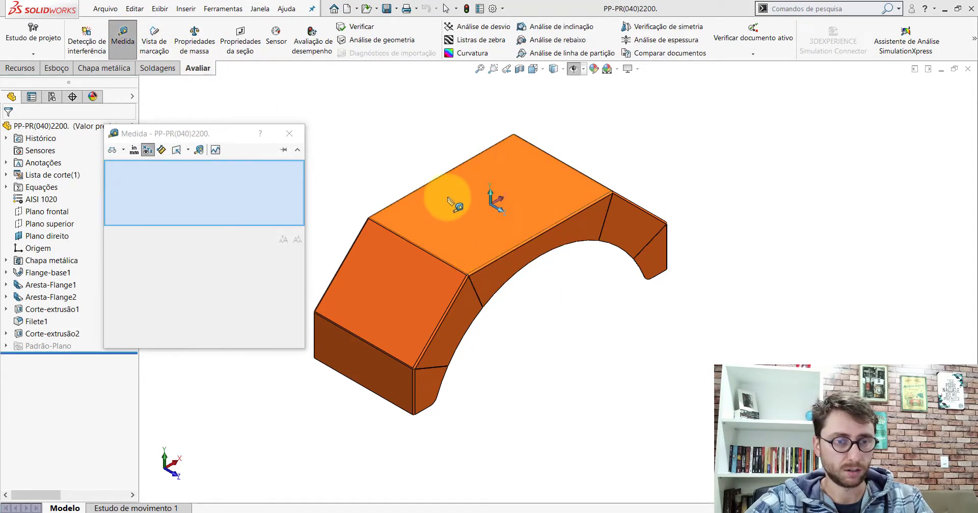
scroll(510, 254, "down", 5)
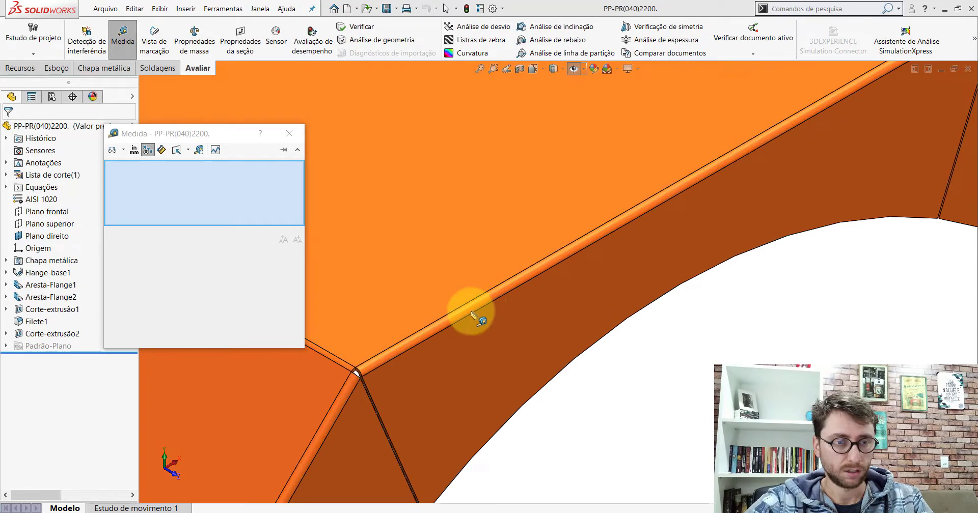
left_click(447, 320)
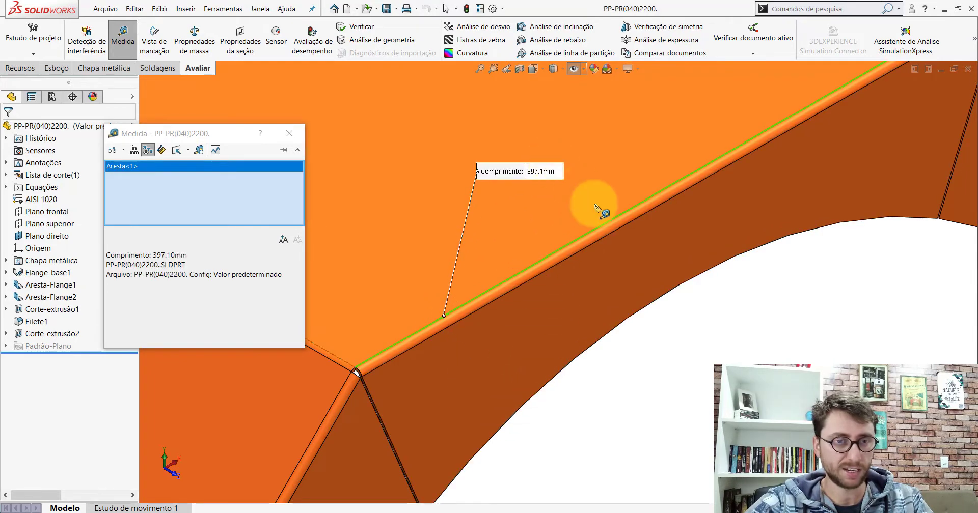
scroll(595, 206, "up", 5)
key("Escape")
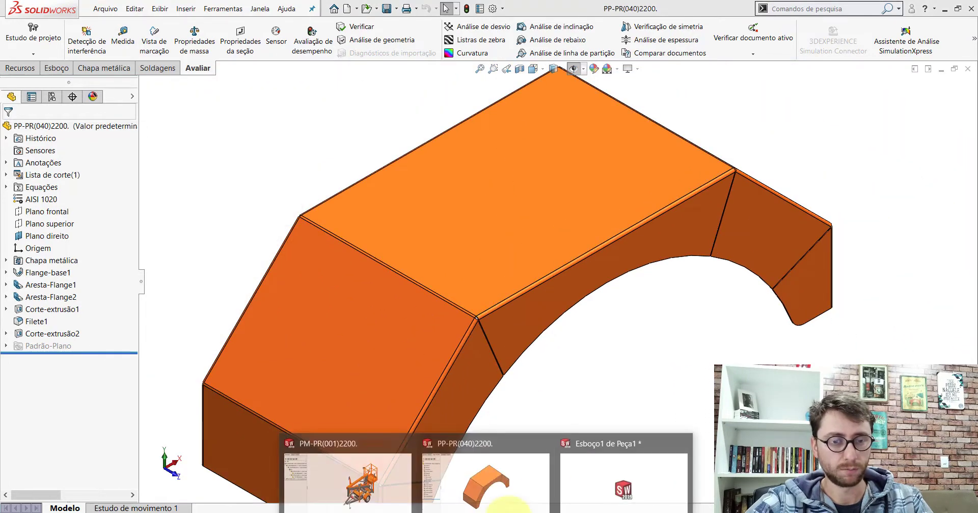
left_click(591, 479)
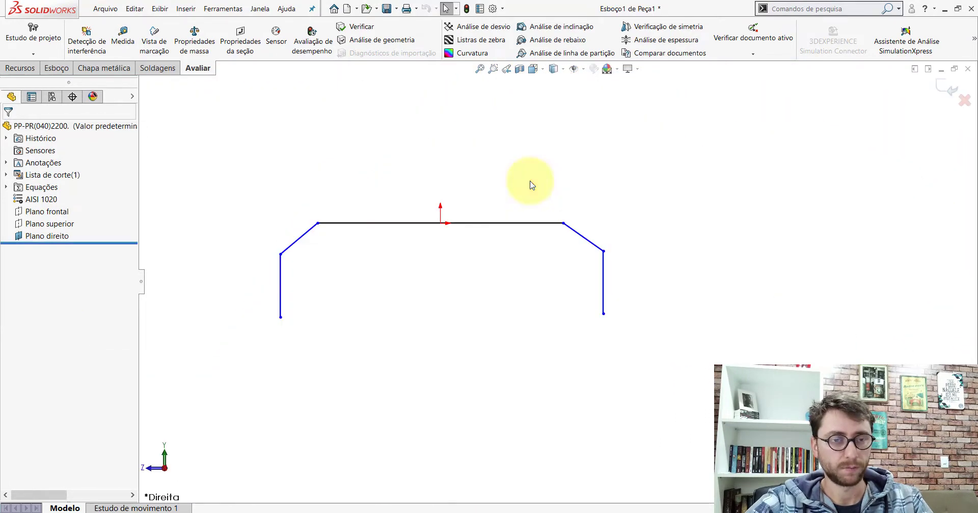
Step: Dimension the sketch's top line to 397,10 mm
left_click(57, 68)
left_click(59, 32)
left_click(515, 223)
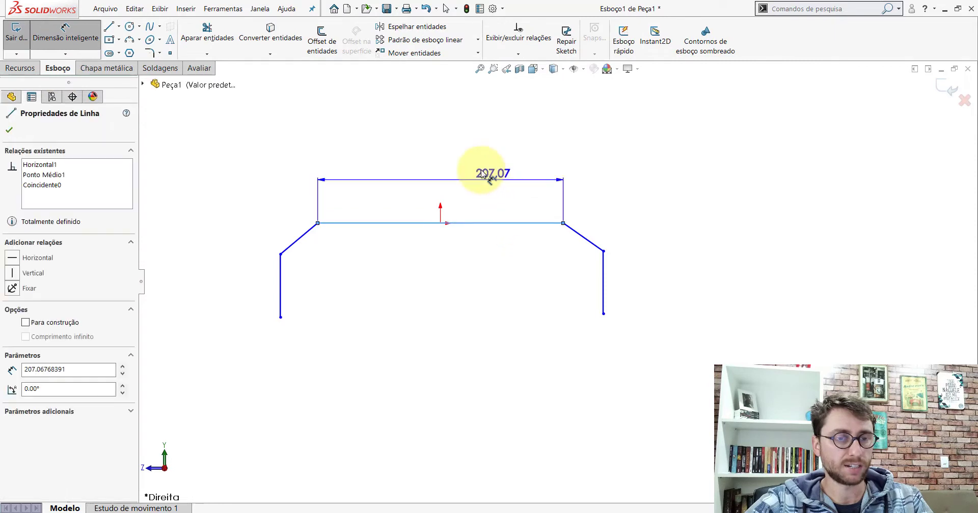
left_click(446, 156)
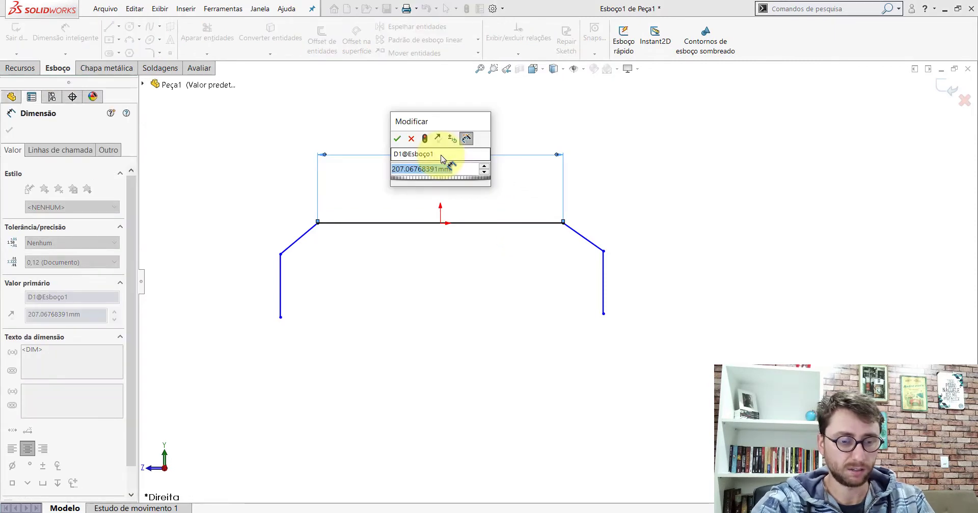
type("397,1")
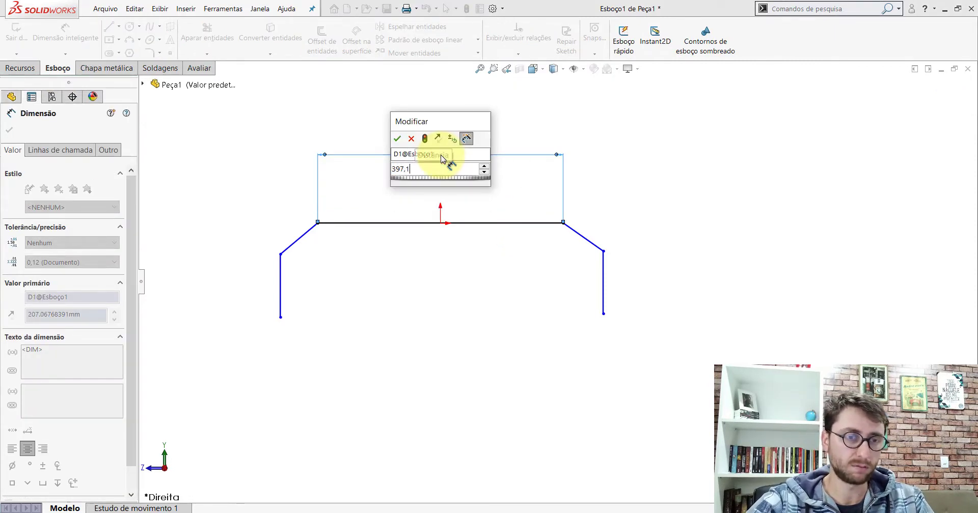
key("Return")
left_click(484, 265)
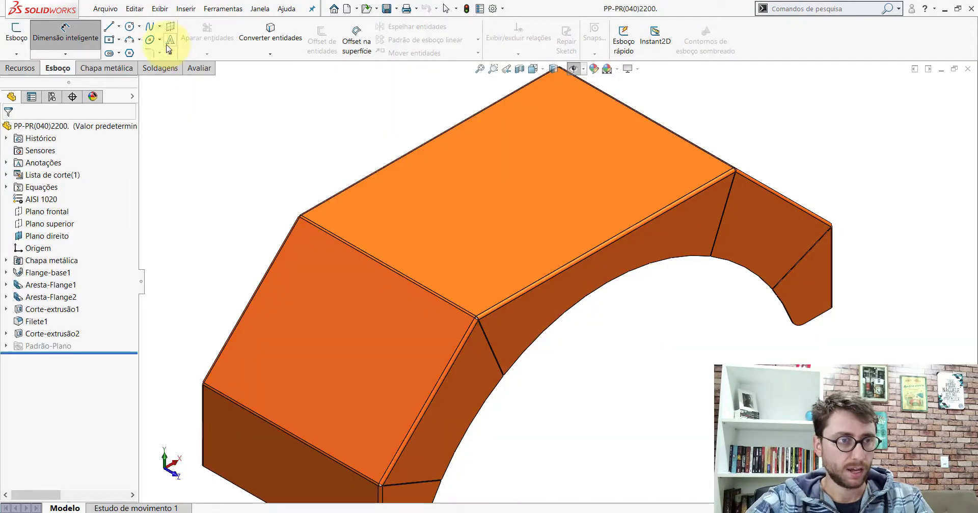
Step: Measure the angle between the reference fender's front and top faces
left_click(190, 68)
left_click(123, 40)
left_click(393, 295)
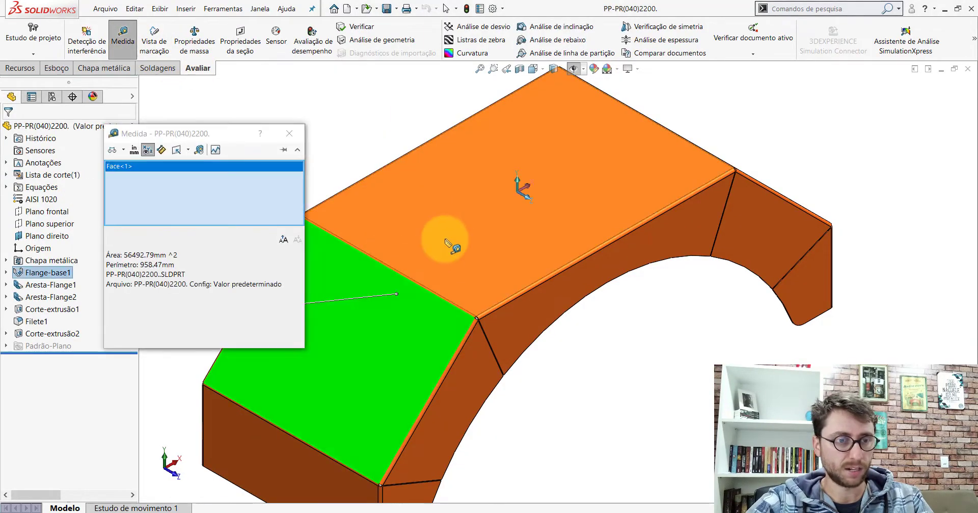
left_click(443, 240)
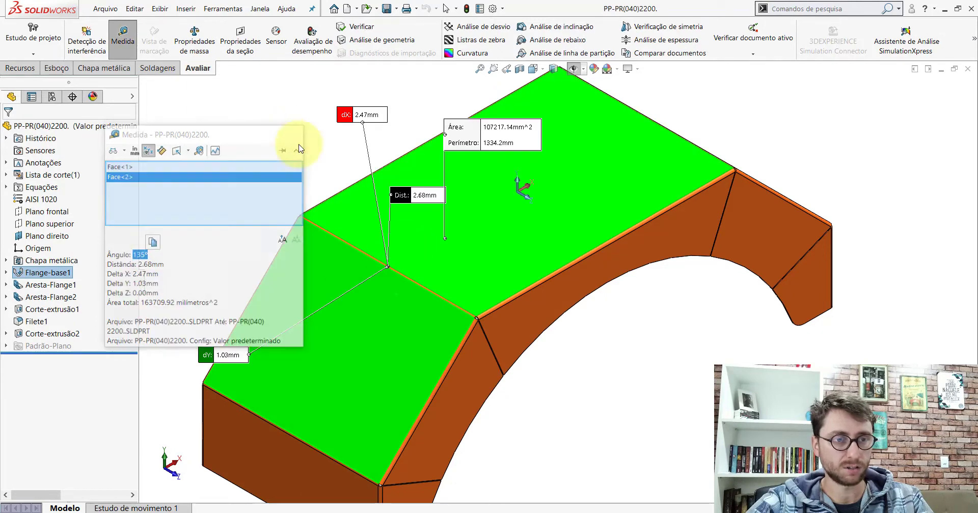
left_click(289, 133)
left_click(627, 468)
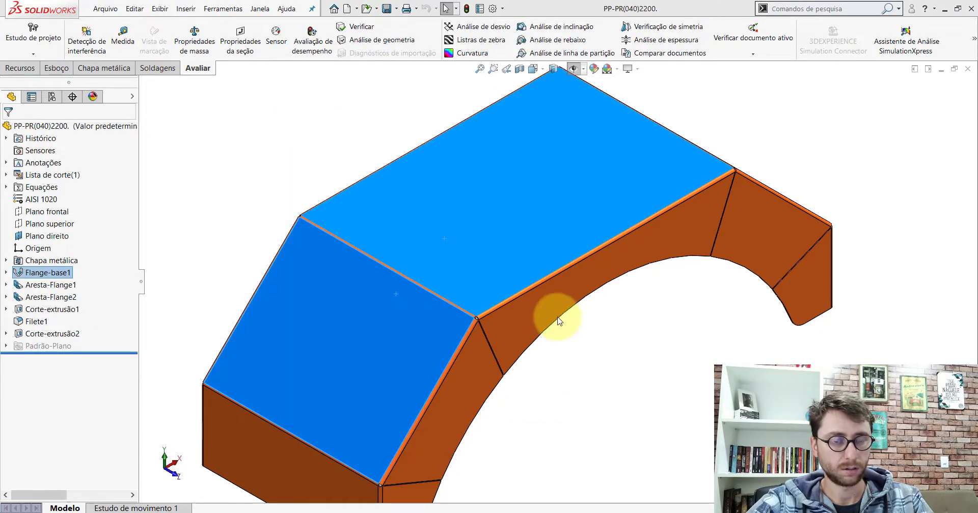
Step: Dimension both angled corners against the top line at 45°
left_click(56, 68)
left_click(65, 31)
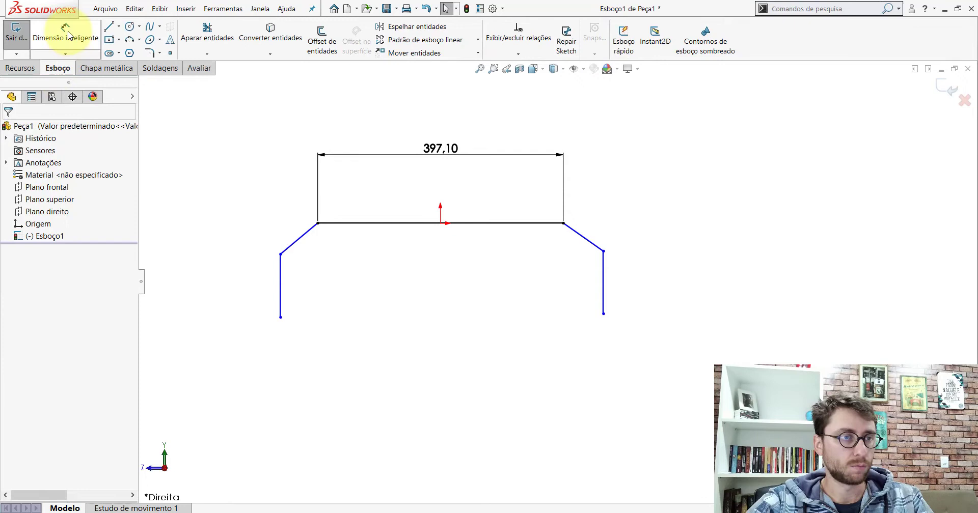
left_click(359, 224)
left_click(309, 230)
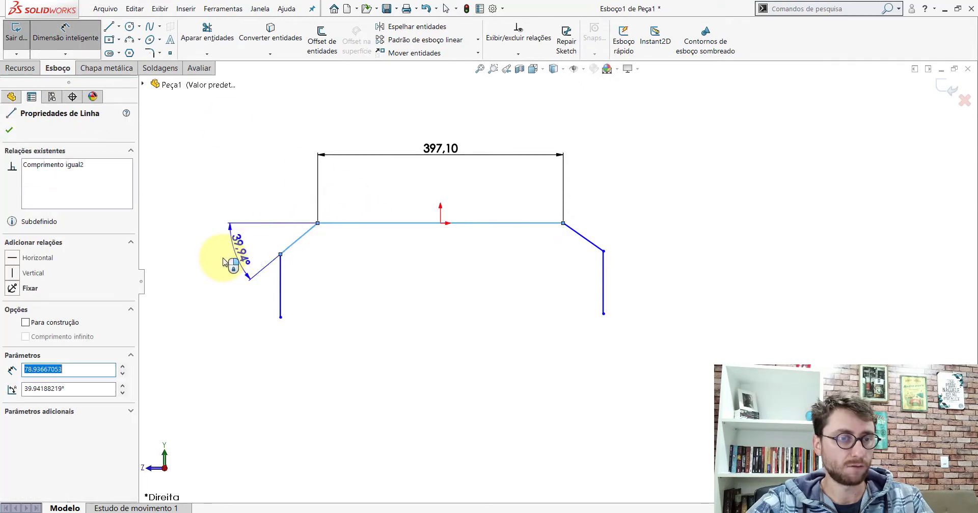
left_click(220, 263)
type("45")
key("Return")
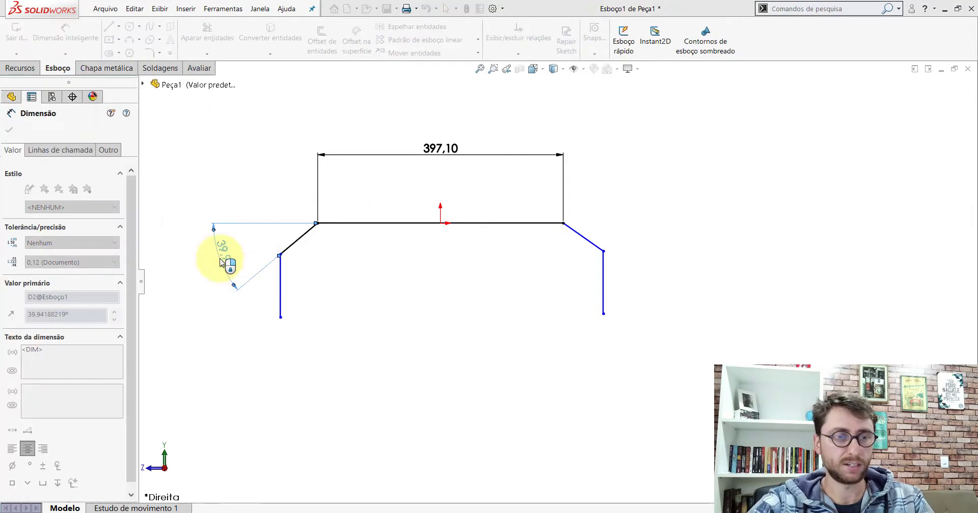
left_click(585, 241)
left_click(540, 223)
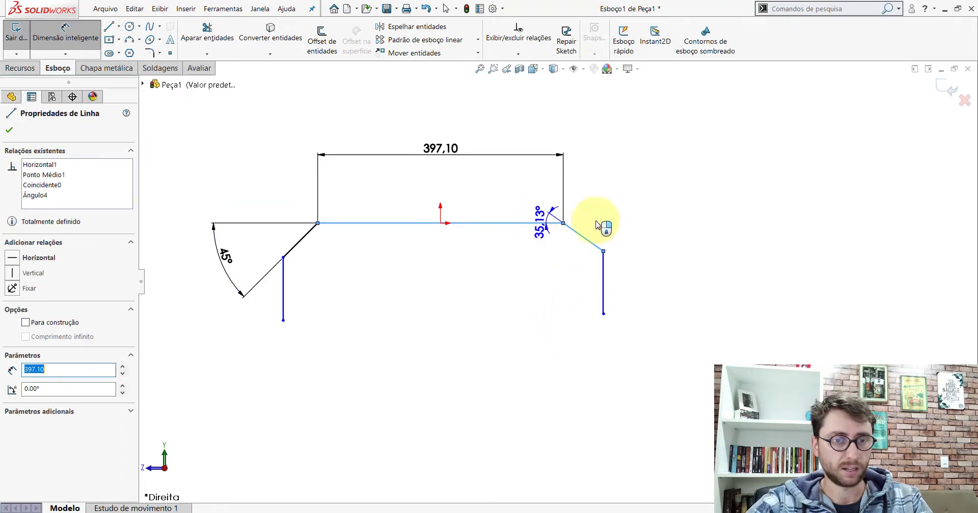
left_click(653, 254)
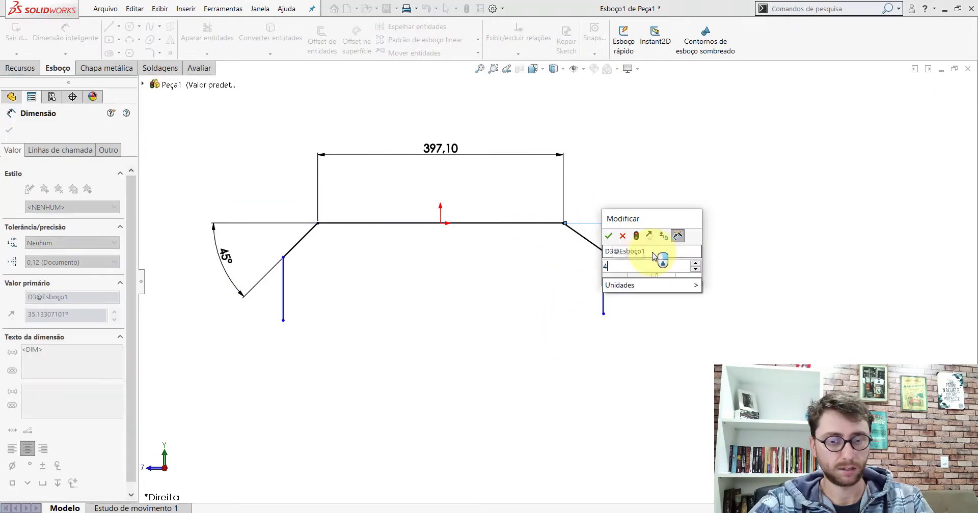
type("45")
key("Return")
key("Escape")
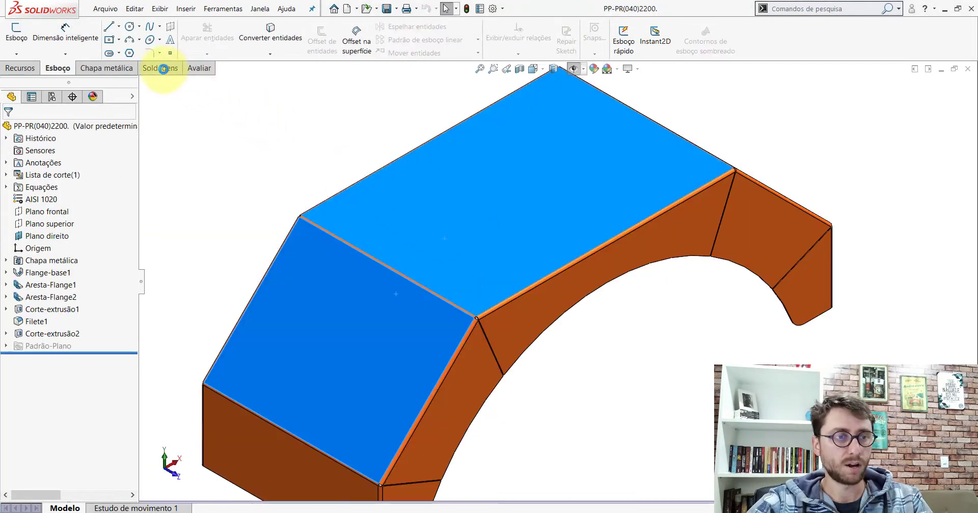
Step: Measure the length of the reference fender's vertical side edge
left_click(196, 69)
left_click(129, 40)
scroll(507, 338, "up", 1)
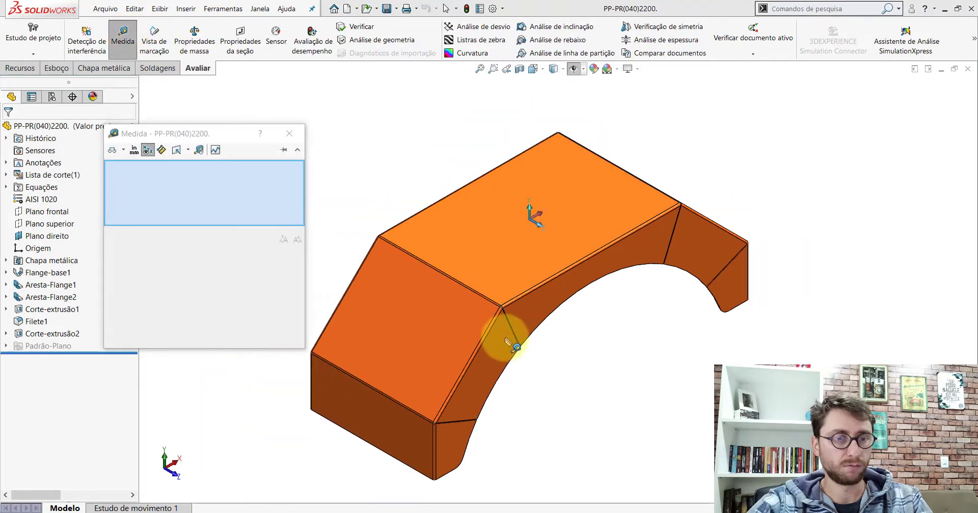
scroll(524, 415, "down", 2)
scroll(448, 364, "down", 2)
left_click(442, 365)
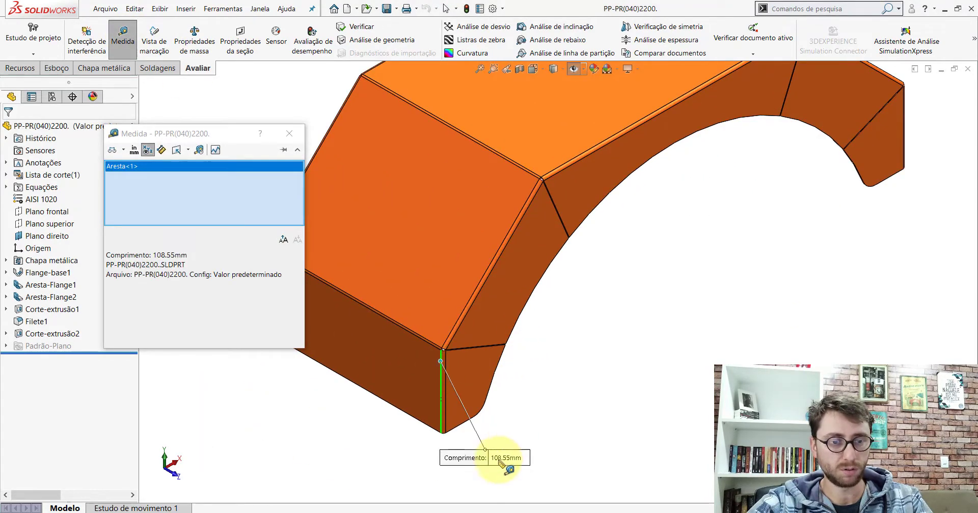
key("Escape")
key("ctrl+Tab")
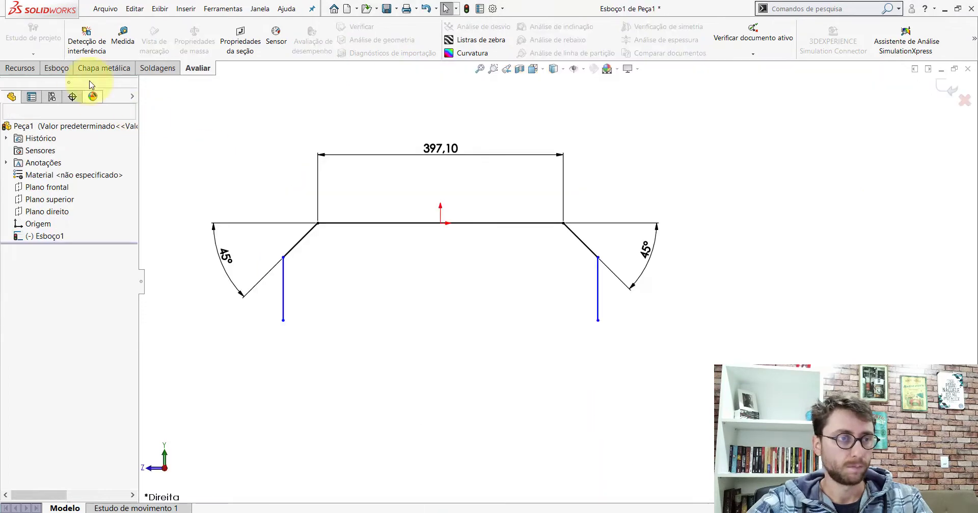
Step: Dimension the sketch's left vertical line to 108,55 mm
left_click(57, 68)
left_click(65, 32)
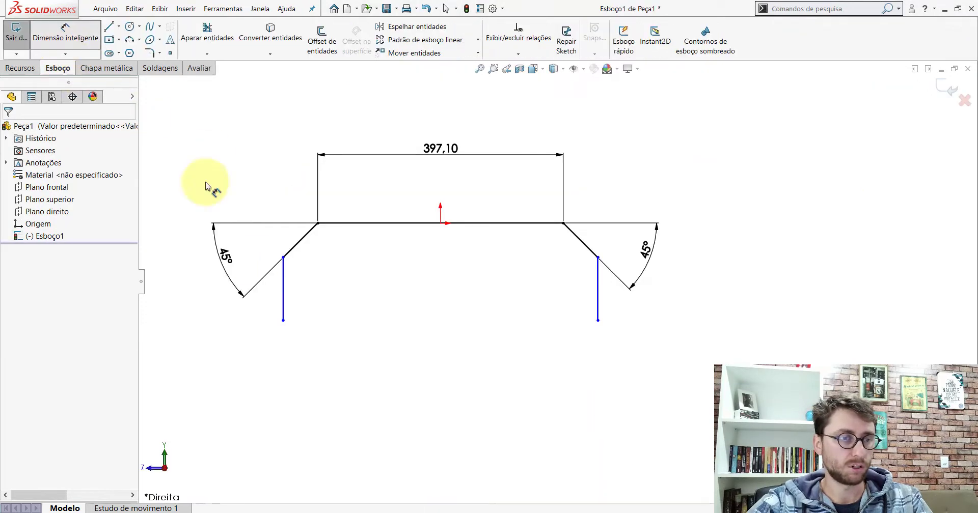
left_click(284, 282)
left_click(326, 285)
type("108,")
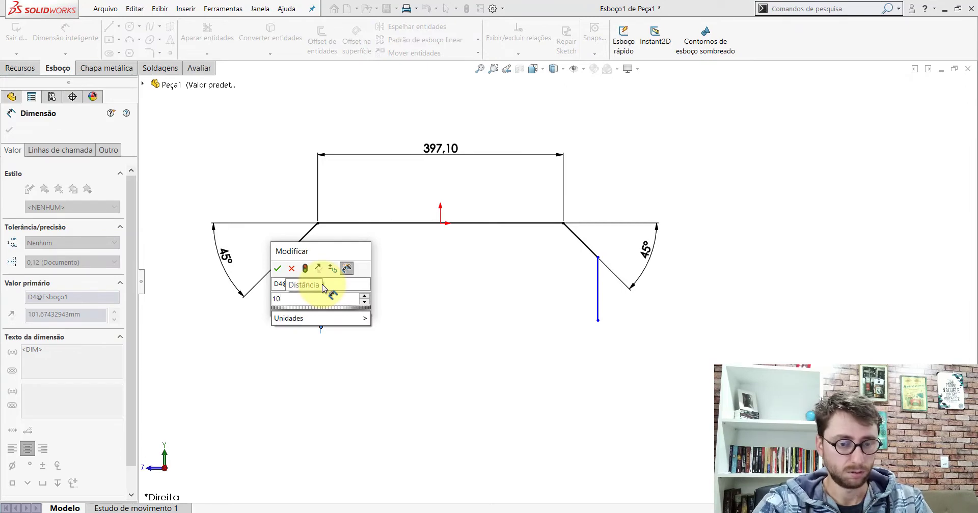
type("55")
key("Return")
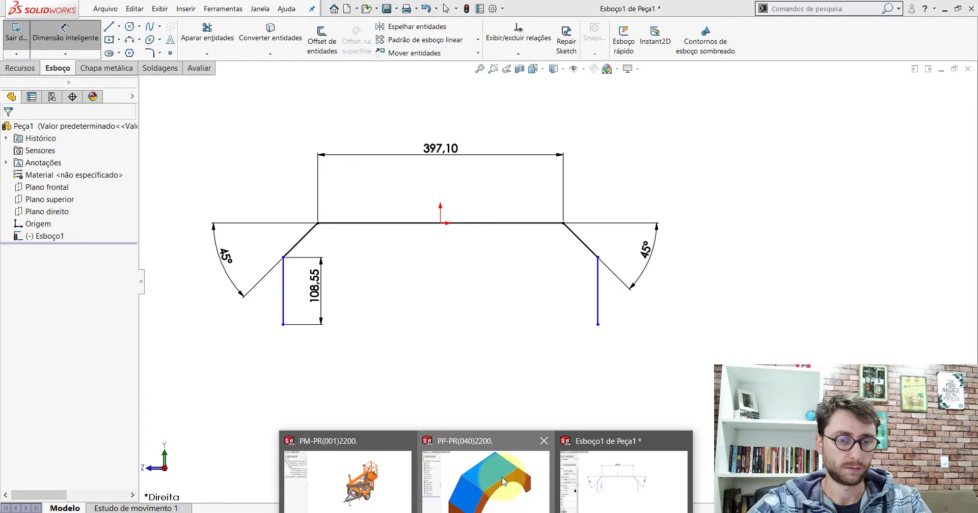
Step: Measure the 700 mm distance between the reference fender's opposite flange faces
left_click(491, 469)
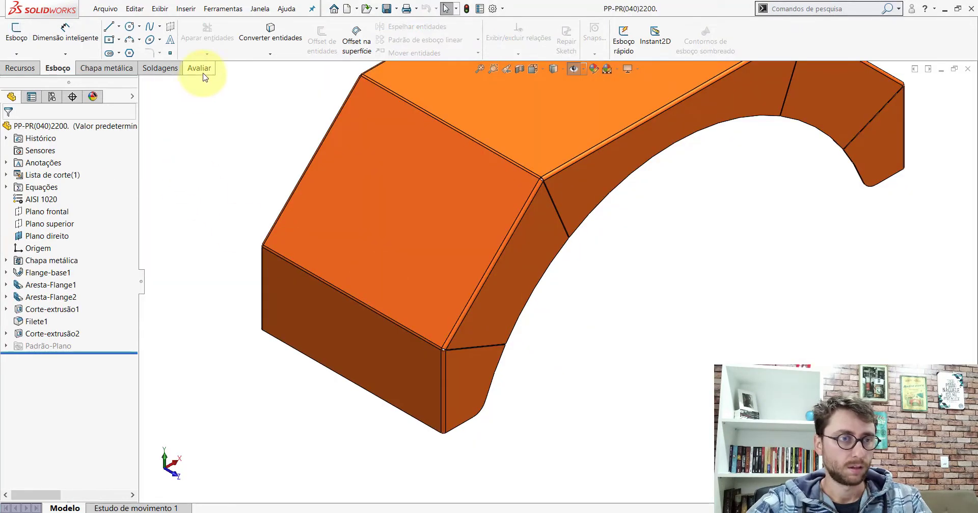
left_click(198, 68)
left_click(123, 36)
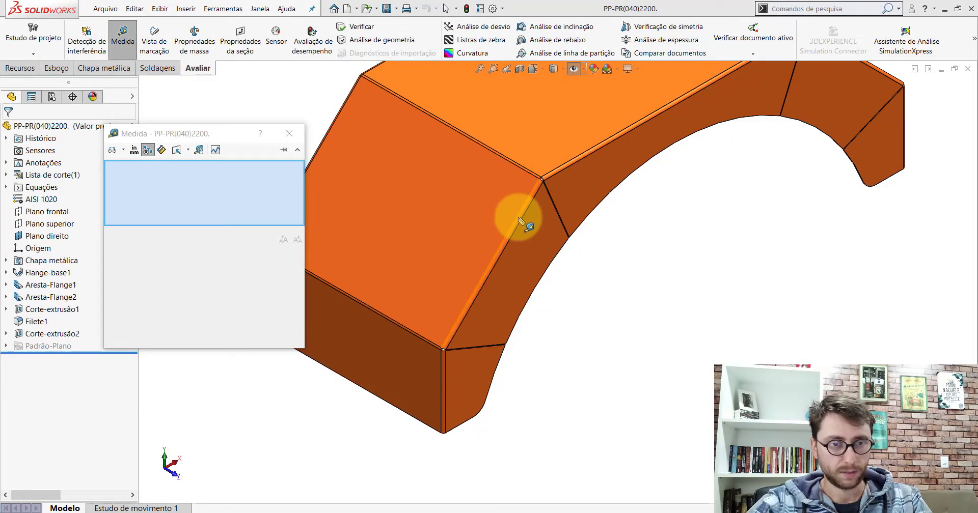
left_click(413, 370)
scroll(677, 240, "up", 5)
mouse_move(676, 240)
middle_mouse_down()
mouse_move(586, 227)
mouse_move(639, 240)
middle_mouse_up()
left_click(562, 253)
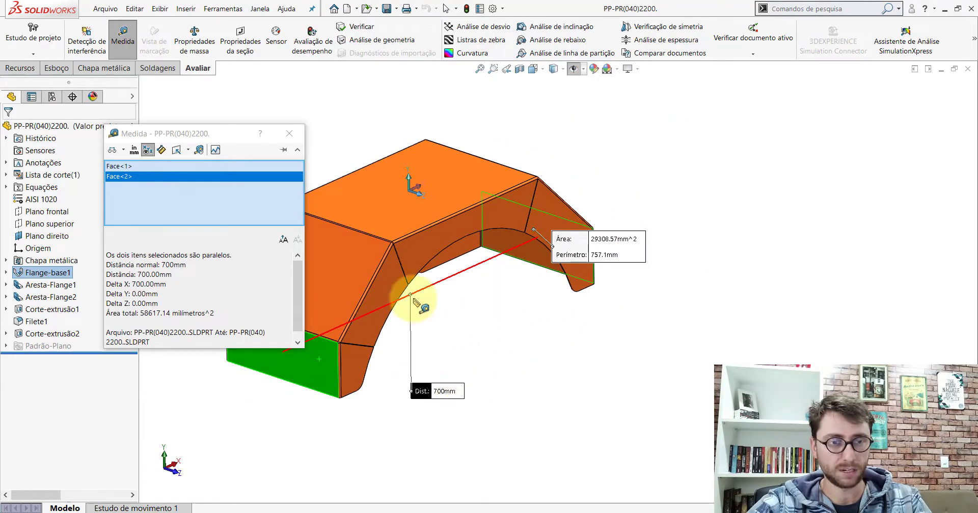
key("Escape")
Step: Dimension the width between the two vertical sides to 700 mm
left_click(600, 491)
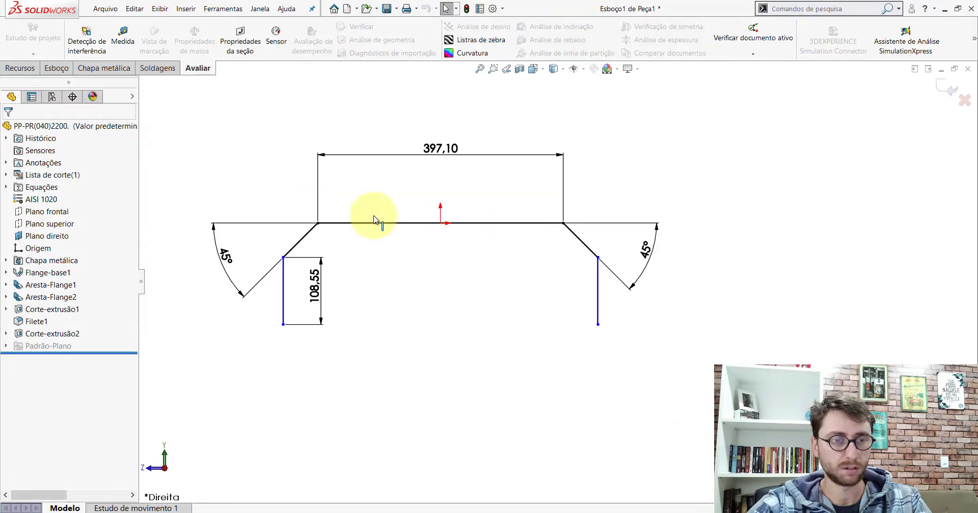
left_click(57, 68)
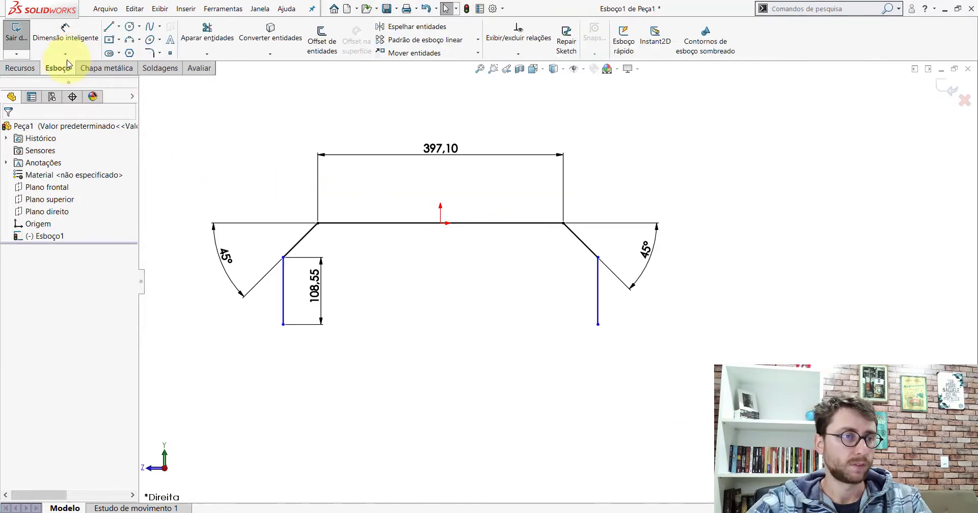
left_click(283, 280)
left_click(597, 286)
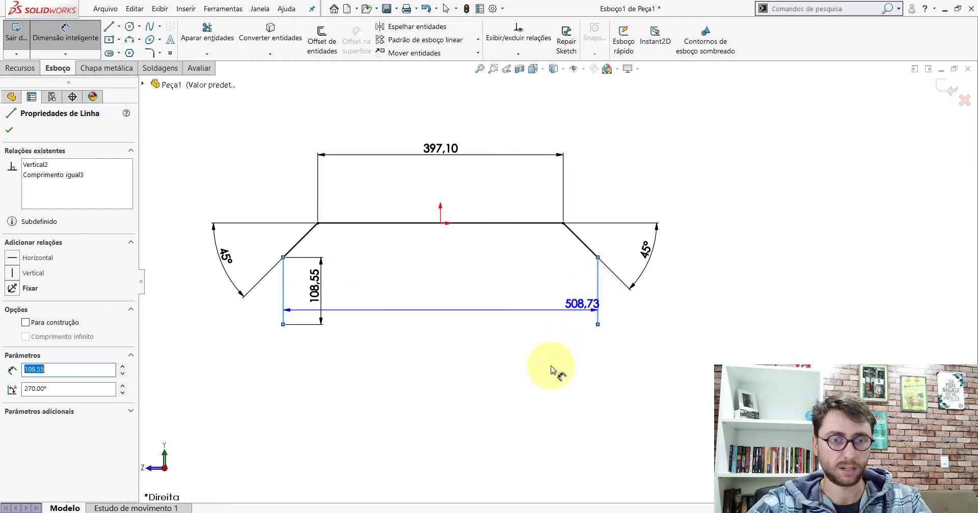
left_click(459, 378)
type("700")
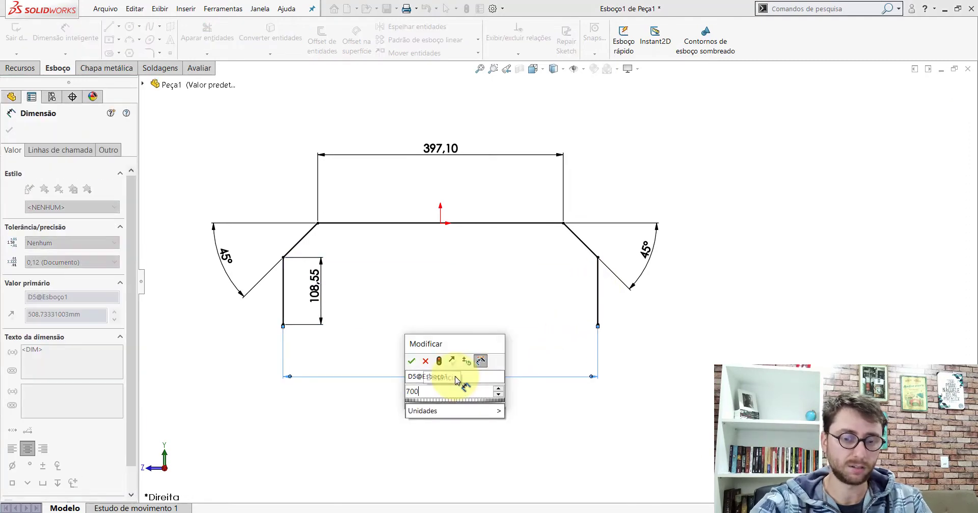
key("Return")
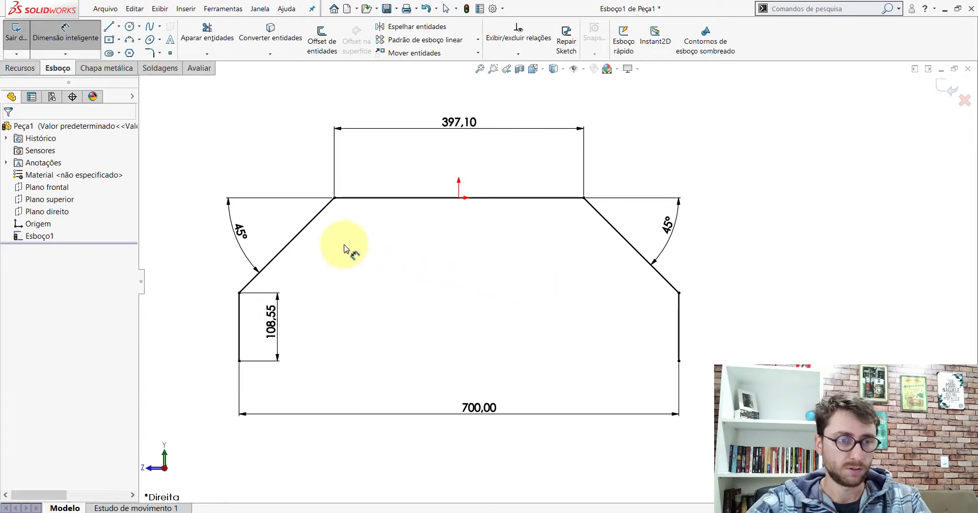
left_click(306, 227)
key("Escape")
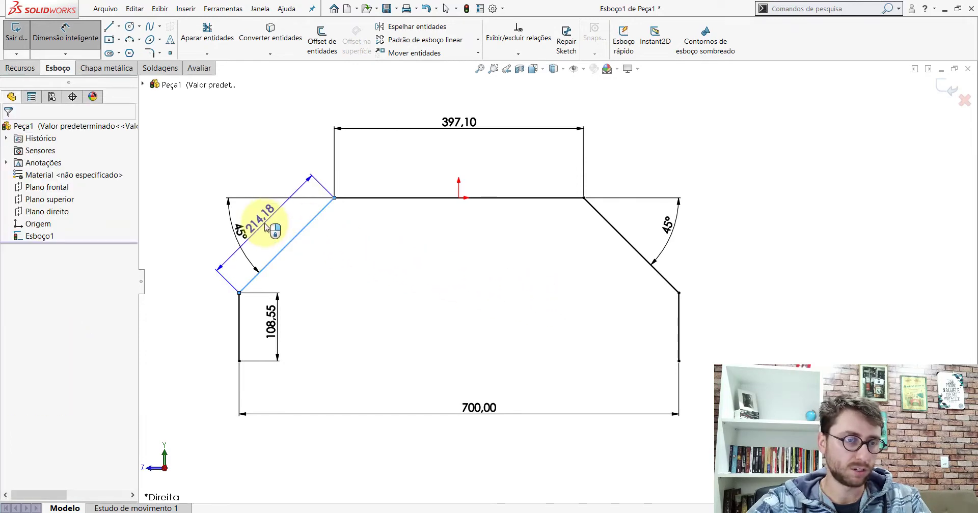
left_click(485, 479)
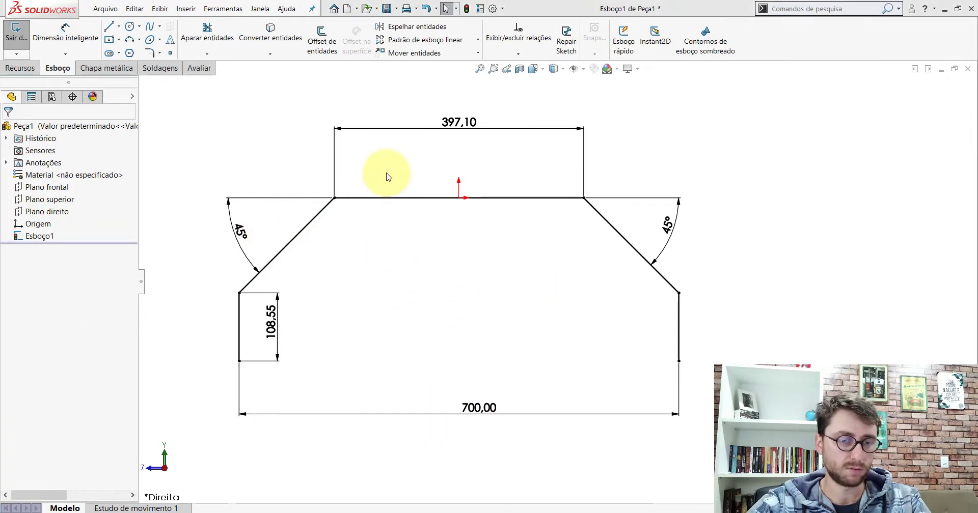
Step: Start measuring the reference fender's slanted bend edge, adjusting the view around it
left_click(199, 68)
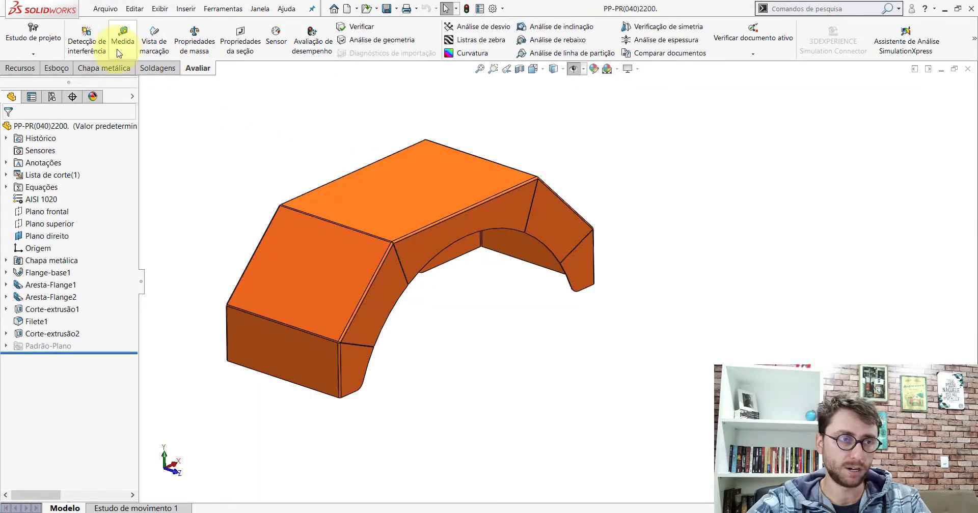
left_click(124, 41)
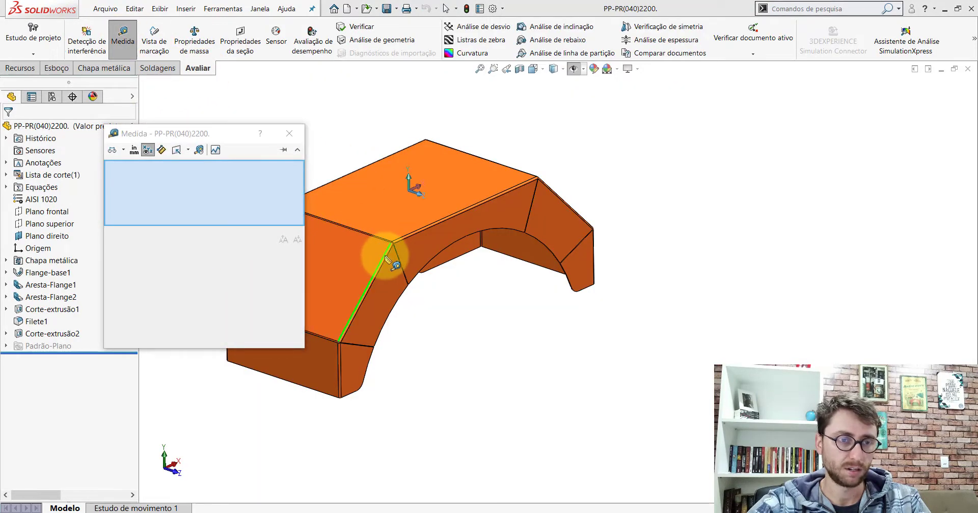
left_click(388, 261)
middle_click_drag(458, 201, 473, 235)
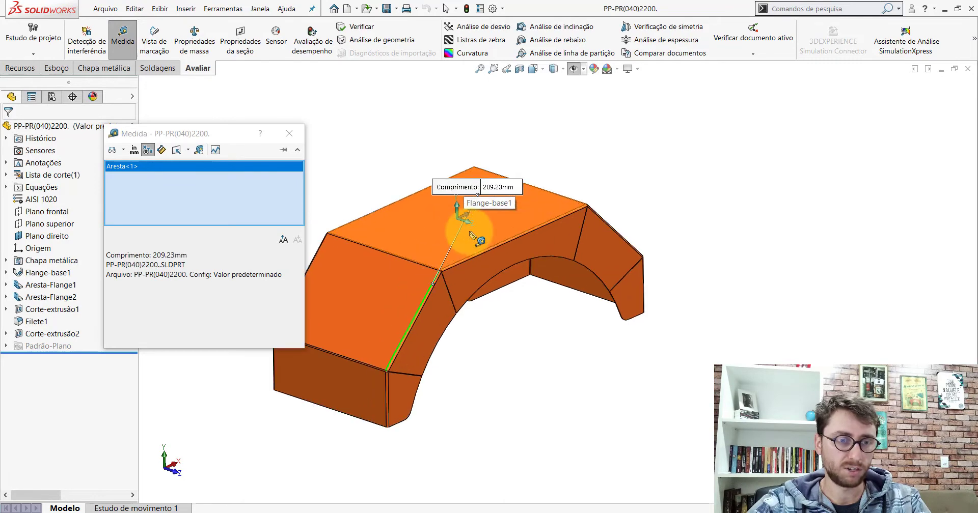
left_click(535, 364)
scroll(432, 280, "down", 3)
scroll(459, 278, "down", 3)
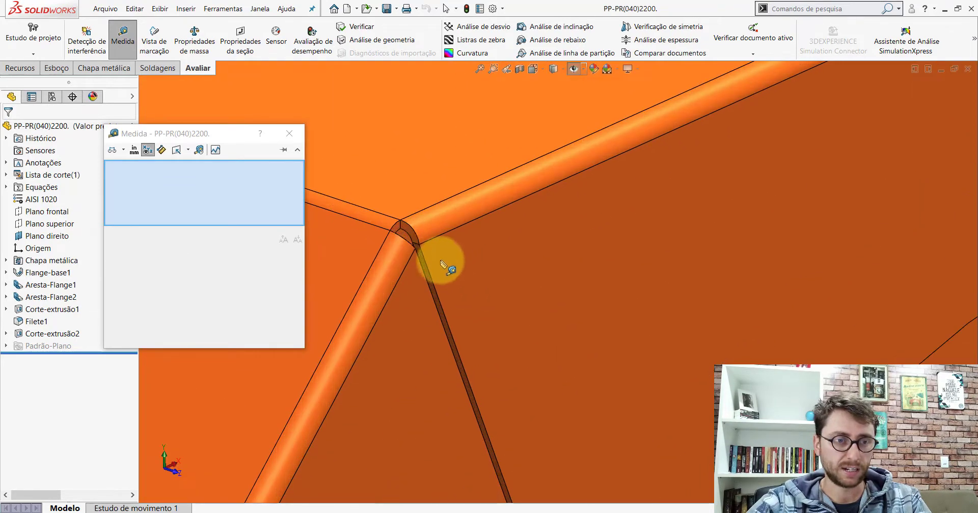
scroll(442, 262, "down", 3)
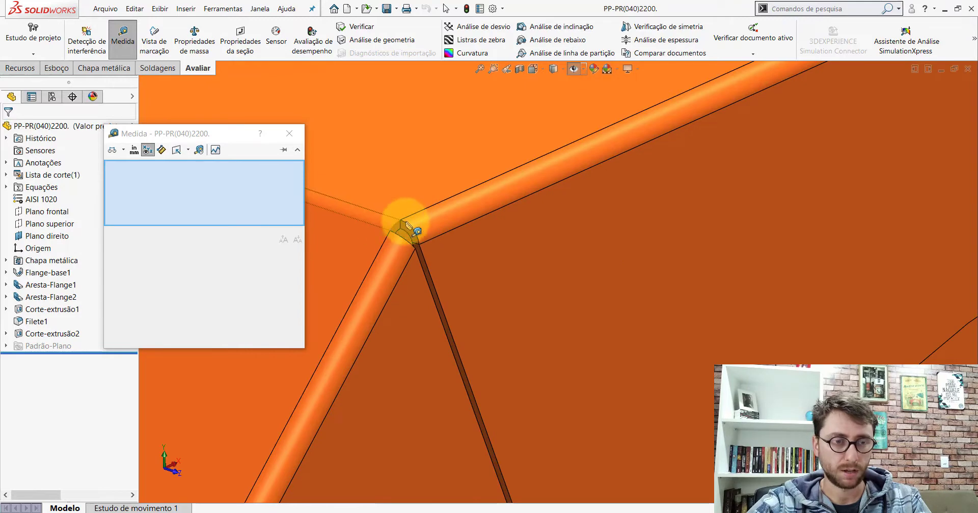
scroll(556, 288, "up", 2)
scroll(557, 284, "up", 3)
scroll(578, 310, "up", 3)
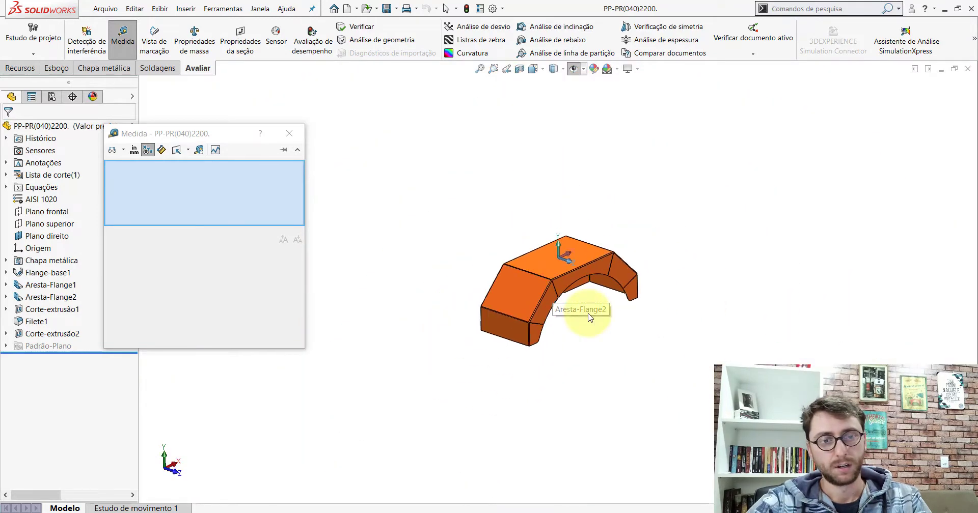
scroll(606, 301, "down", 3)
key("Escape")
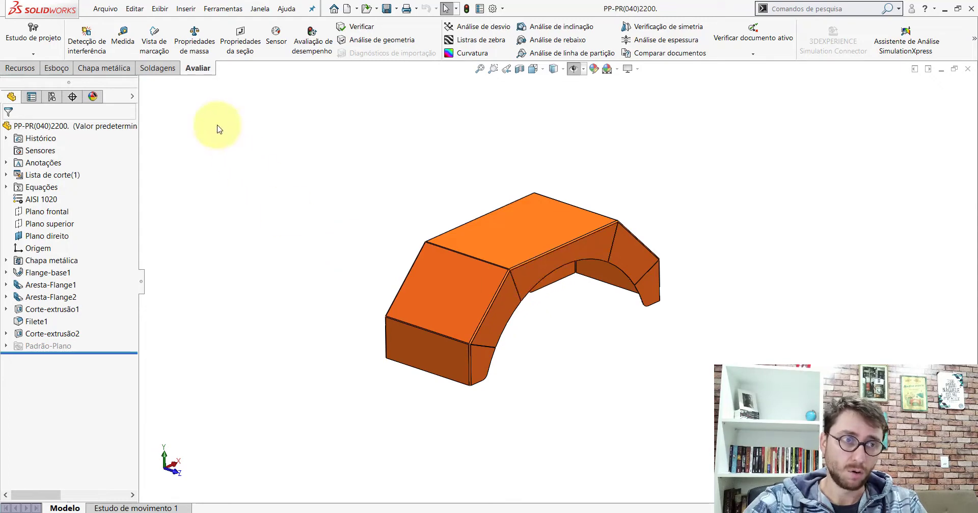
Step: Re-measure the slanted bend edge at 209.23 mm and return to the Peça1 sketch
left_click(122, 33)
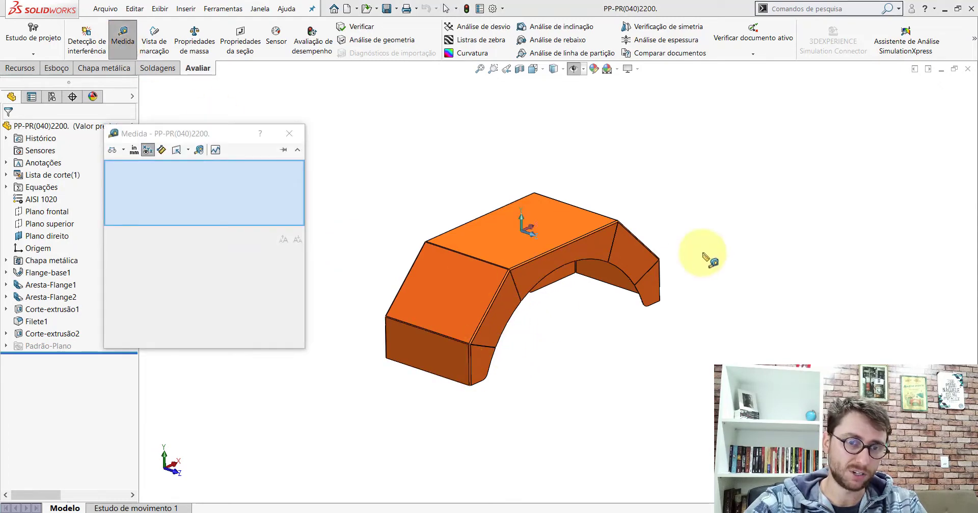
scroll(504, 336, "down", 2)
scroll(499, 295, "down", 3)
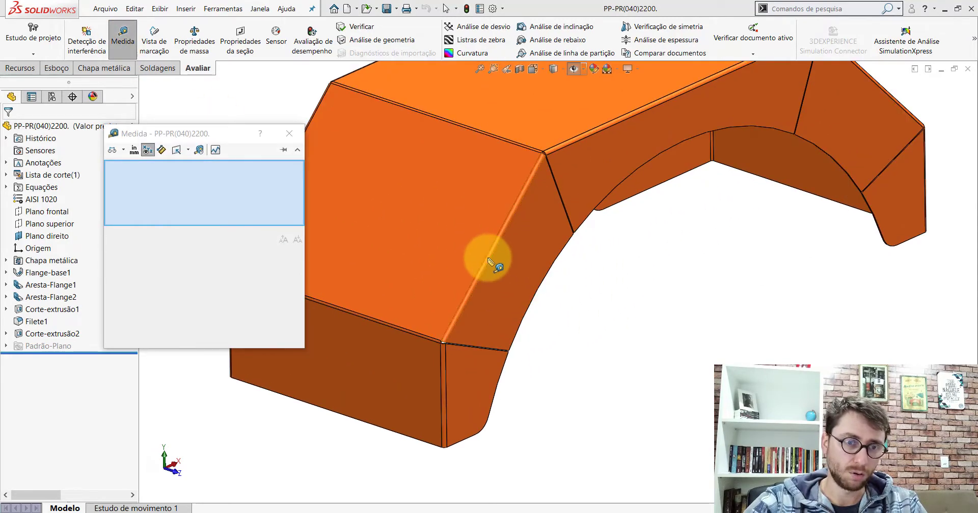
left_click(486, 259)
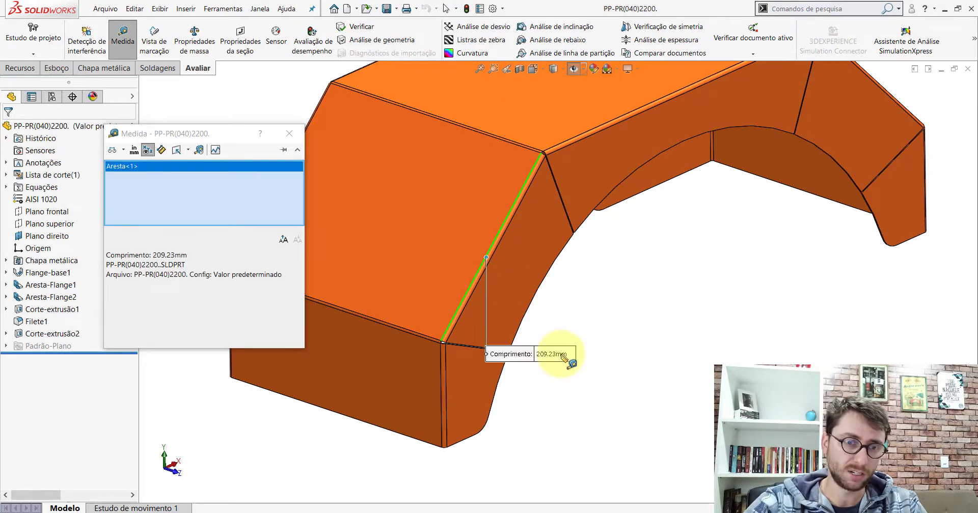
key("Escape")
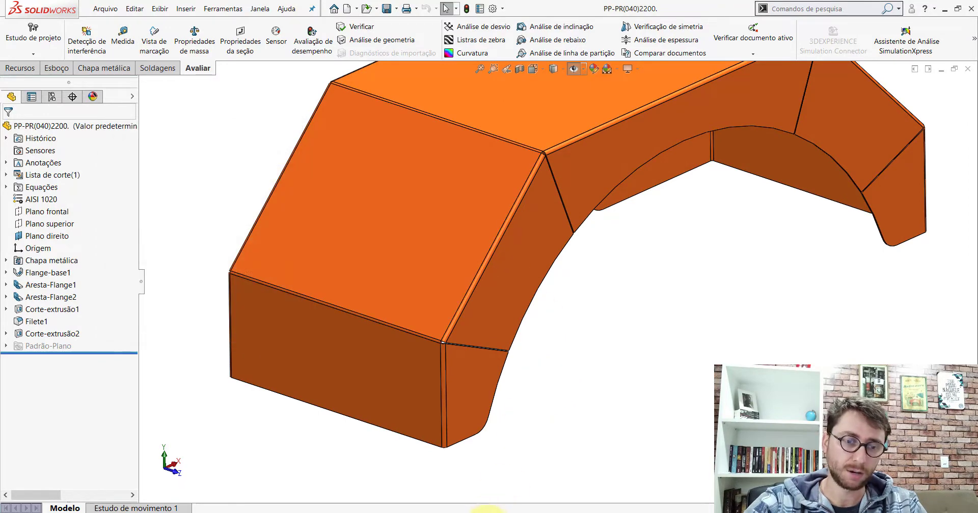
key("ctrl+Tab")
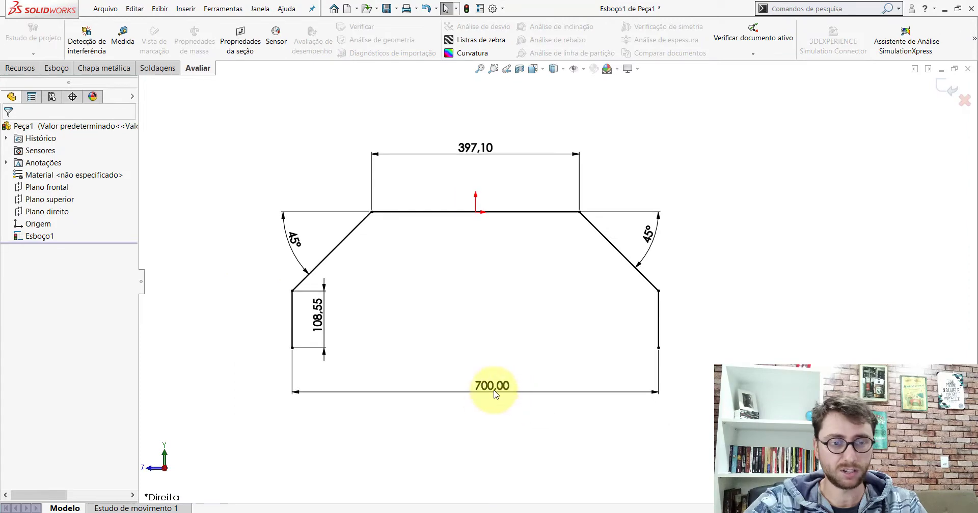
Step: Swap the 700 mm width for a 209.23 mm dimension on the left 45° line, then show PP-PR(040)2200
left_click(493, 388)
key("Delete")
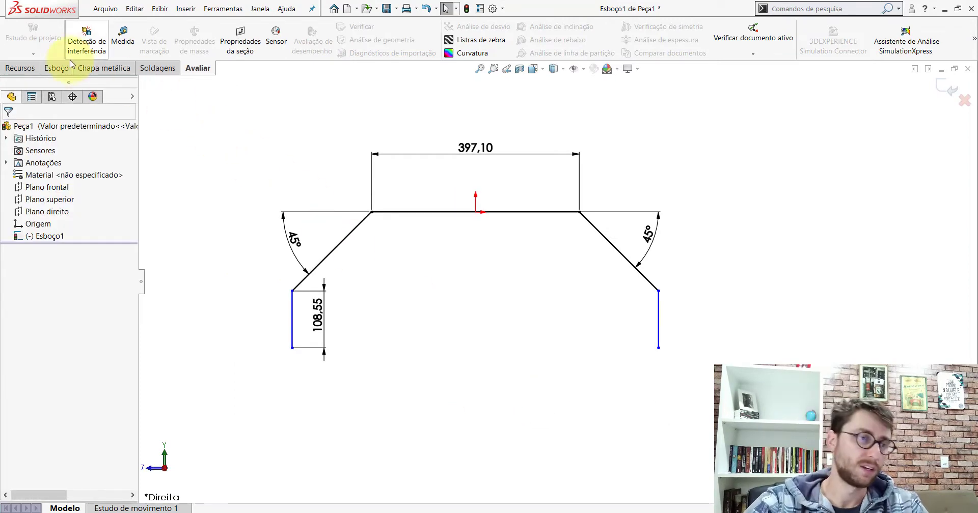
left_click(58, 69)
left_click(62, 40)
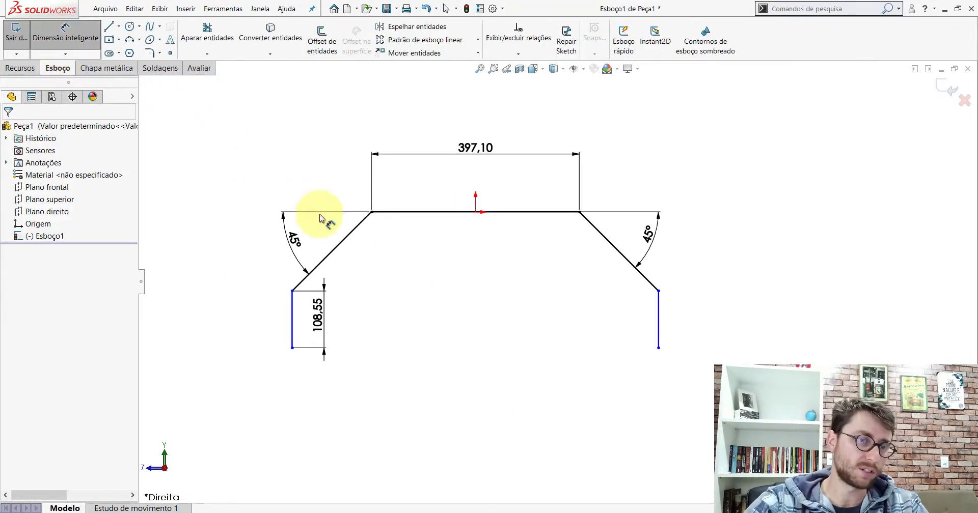
left_click(335, 251)
left_click(278, 194)
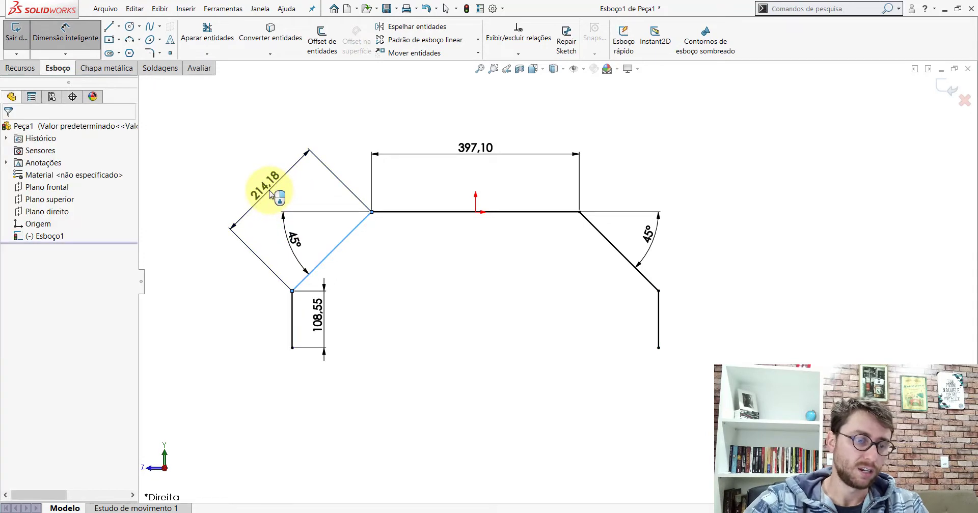
type("209,23")
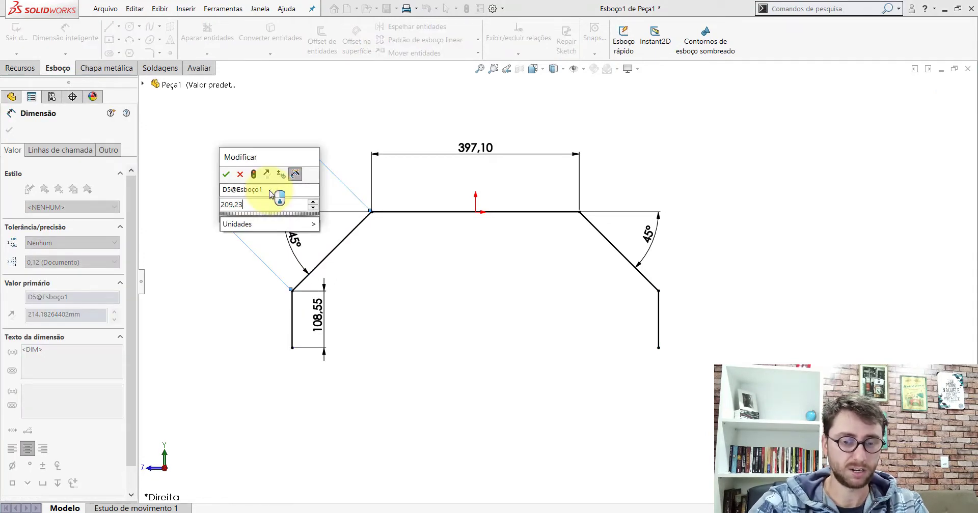
key("Return")
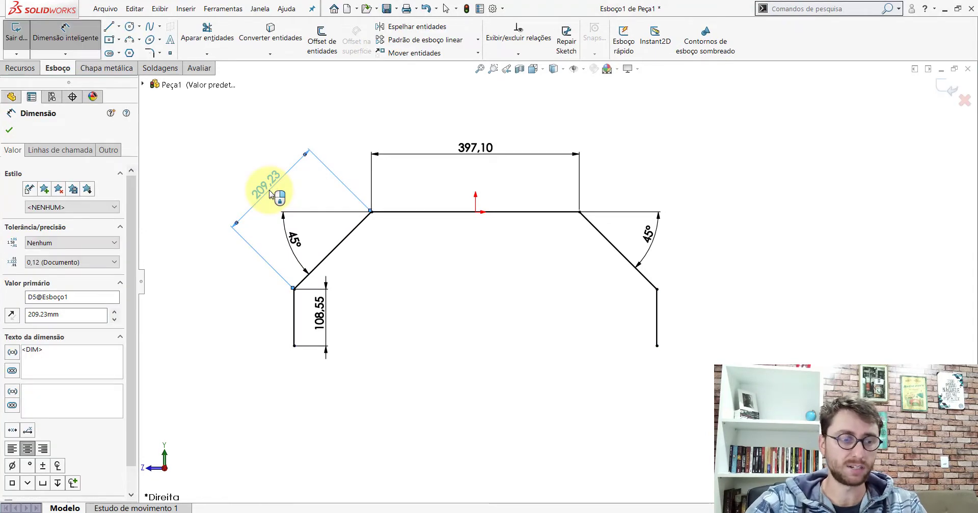
key("Escape")
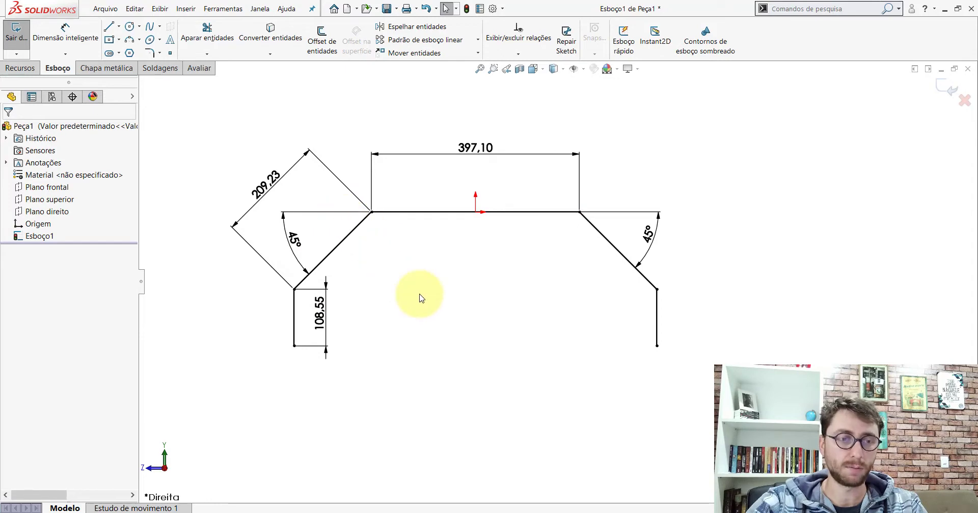
left_click(487, 505)
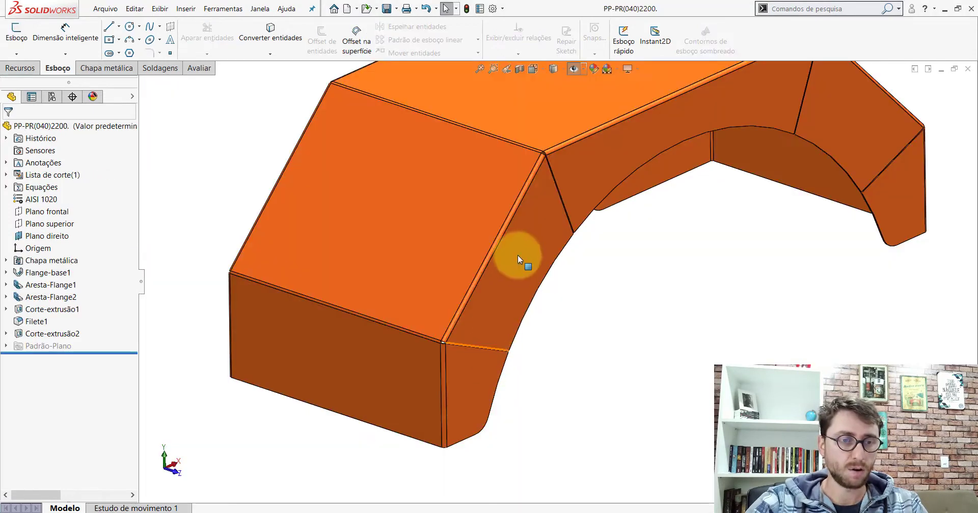
Step: Measure the reference fender's straight edge, reading 270 mm
key("f")
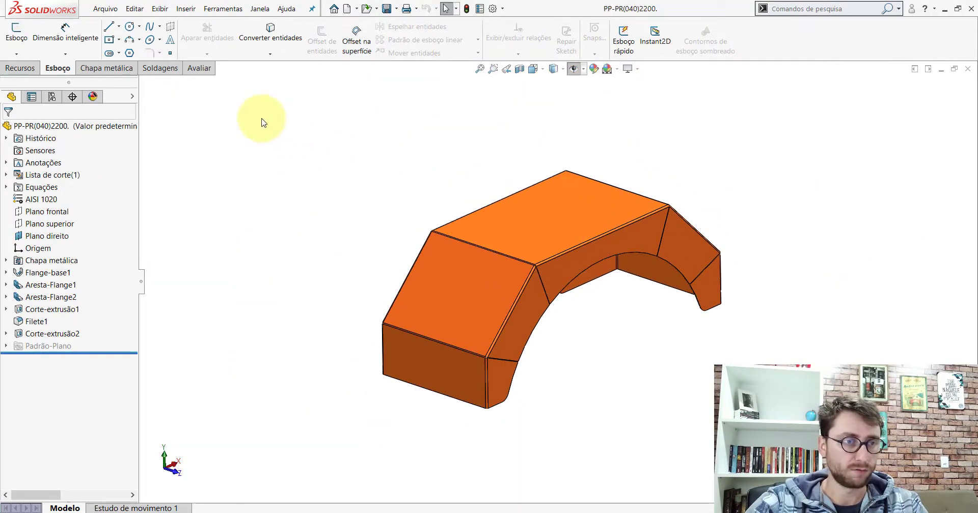
left_click(199, 68)
left_click(125, 39)
scroll(512, 275, "down", 5)
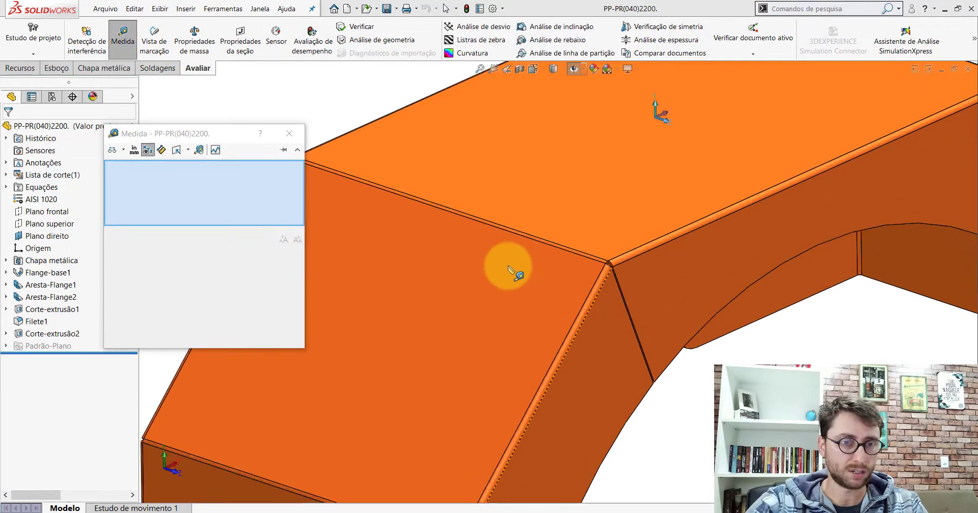
scroll(524, 249, "down", 3)
left_click(550, 234)
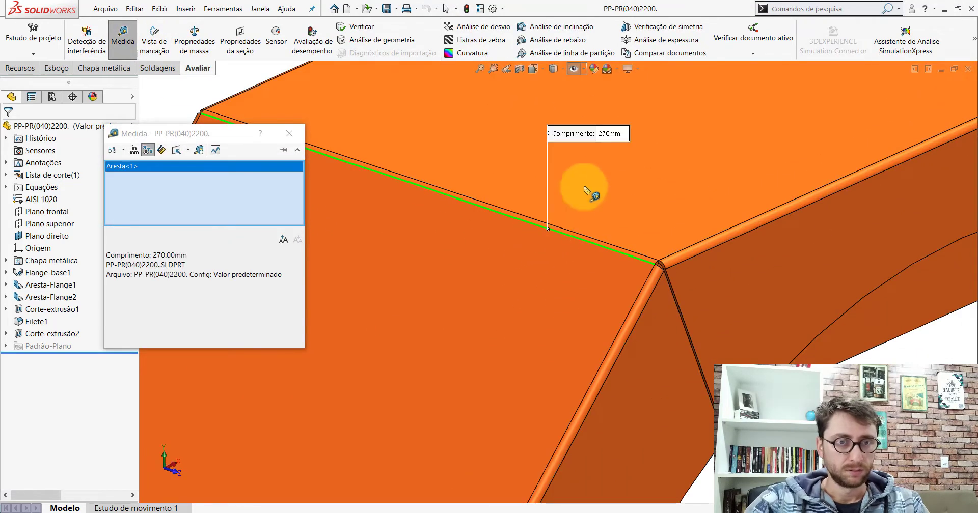
Step: Measure between the parallel top and inner faces to get the 1.5 mm sheet thickness
scroll(619, 168, "up", 6)
left_click(636, 354)
scroll(557, 208, "down", 3)
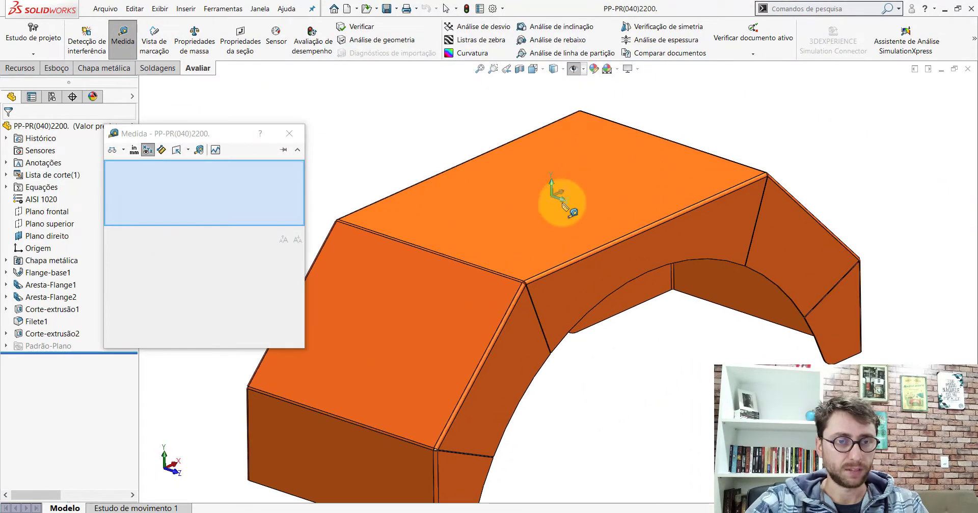
left_click(560, 224)
middle_click_drag(564, 234, 589, 135)
left_click(623, 219)
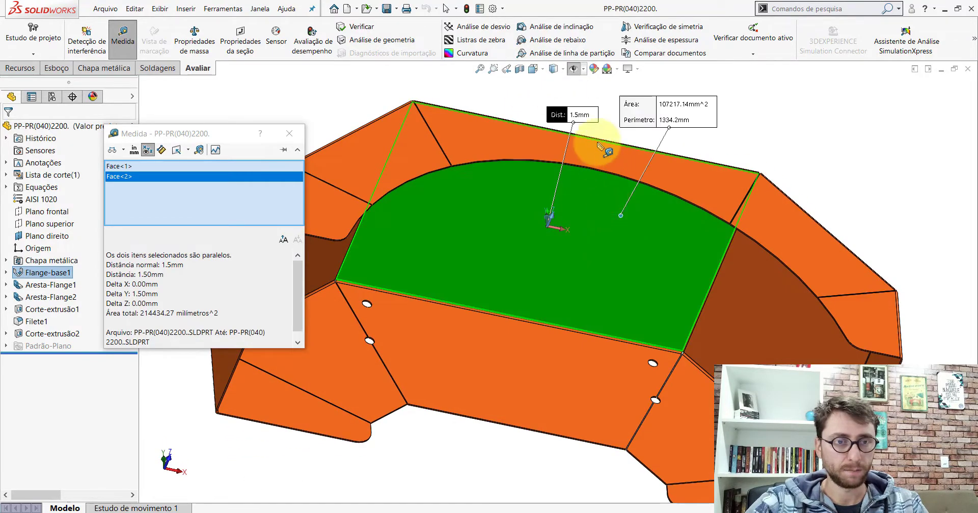
Step: Measure the bend face to read its 2 mm radius, then close Measure
left_click(834, 136)
scroll(585, 312, "down", 3)
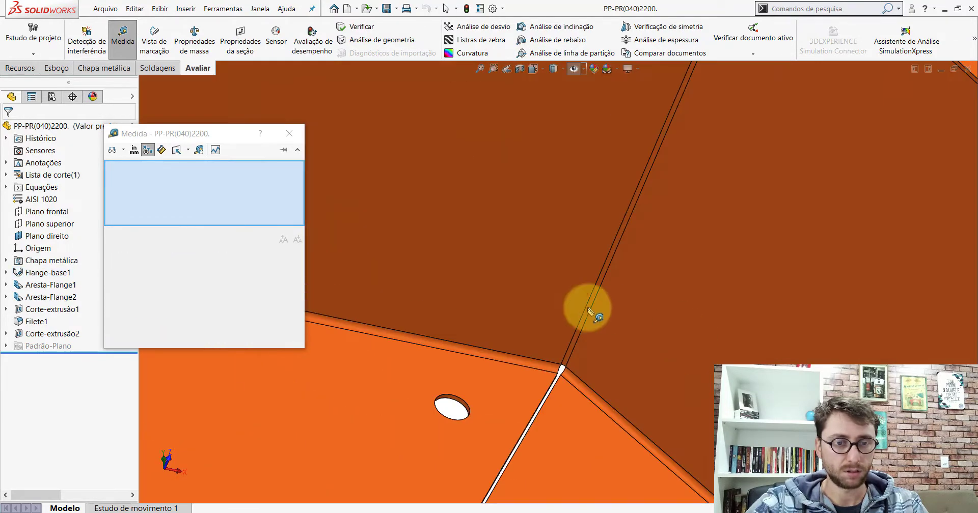
scroll(578, 328, "down", 1)
left_click(595, 326)
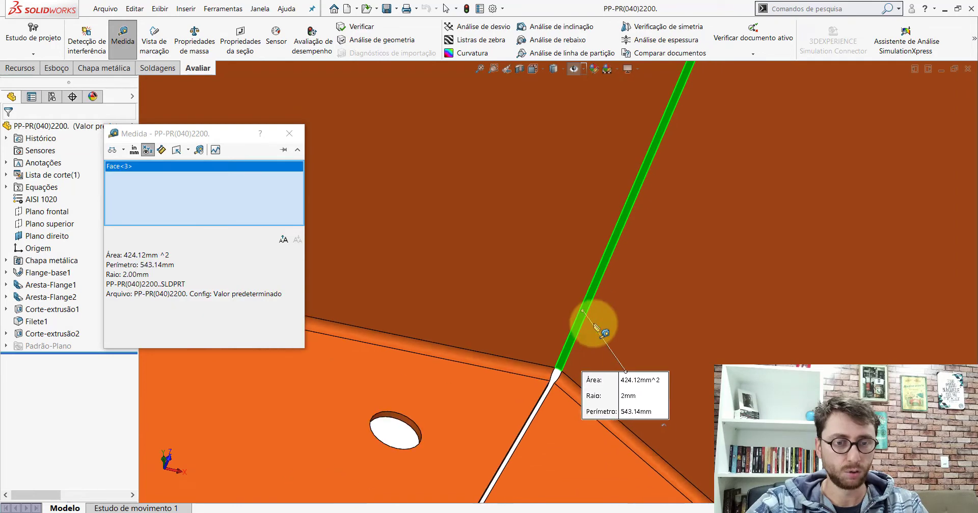
key("Escape")
scroll(586, 320, "up", 3)
scroll(586, 320, "up", 5)
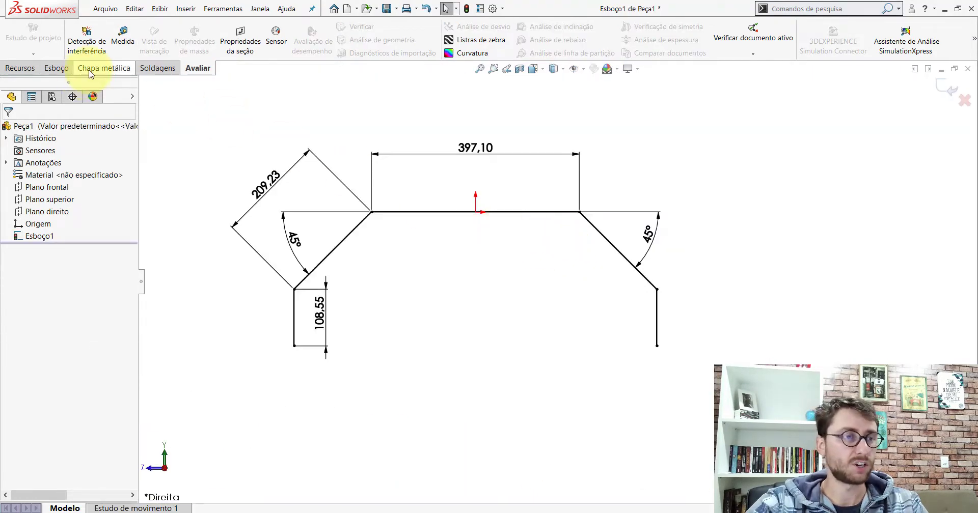
Step: Set the base flange to Plano médio 270 mm, 1.5 mm thick, with a 2 mm bend radius
left_click(91, 73)
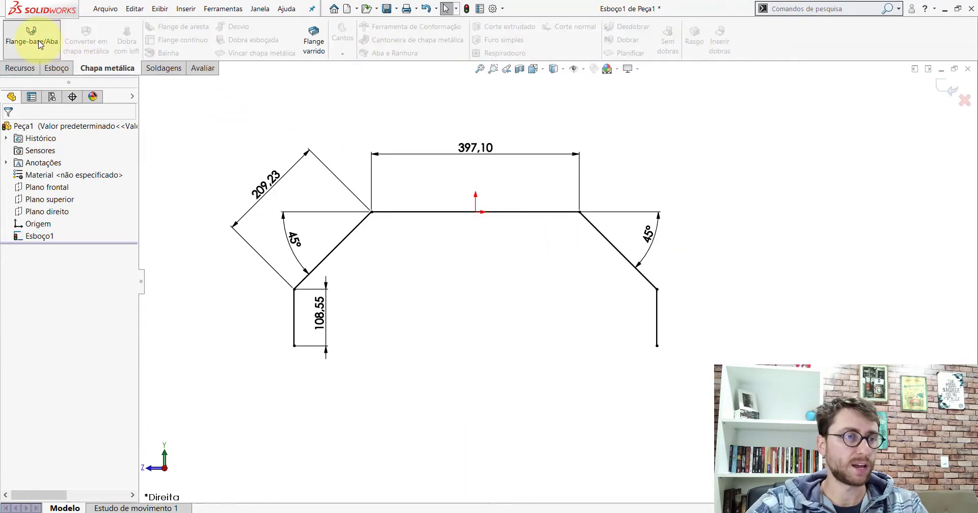
scroll(533, 313, "down", 3)
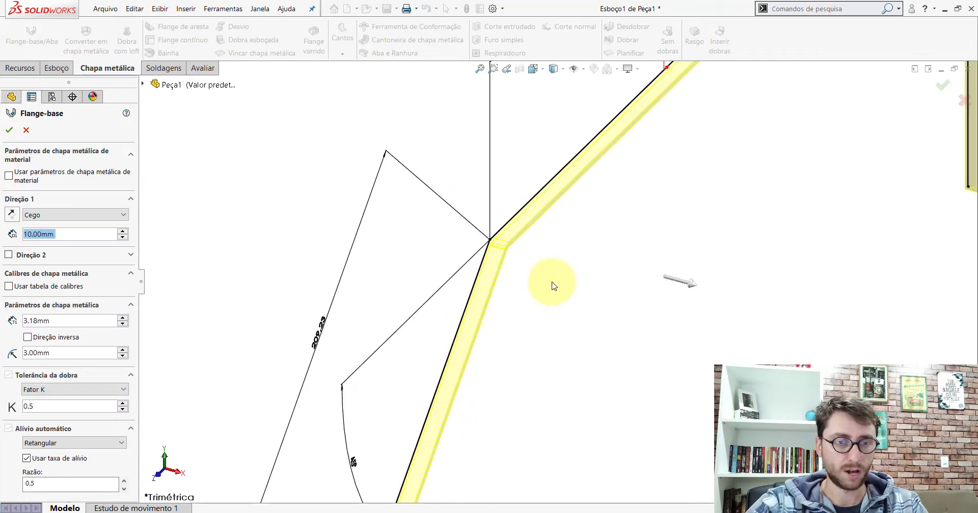
scroll(535, 235, "down", 3)
scroll(489, 214, "up", 5)
scroll(500, 186, "down", 3)
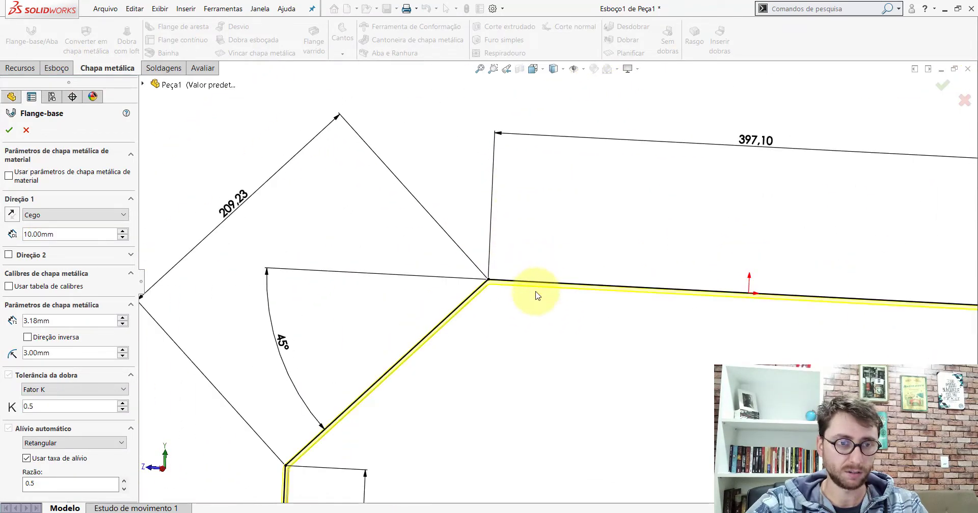
scroll(525, 305, "down", 2)
middle_click_drag(518, 321, 530, 310)
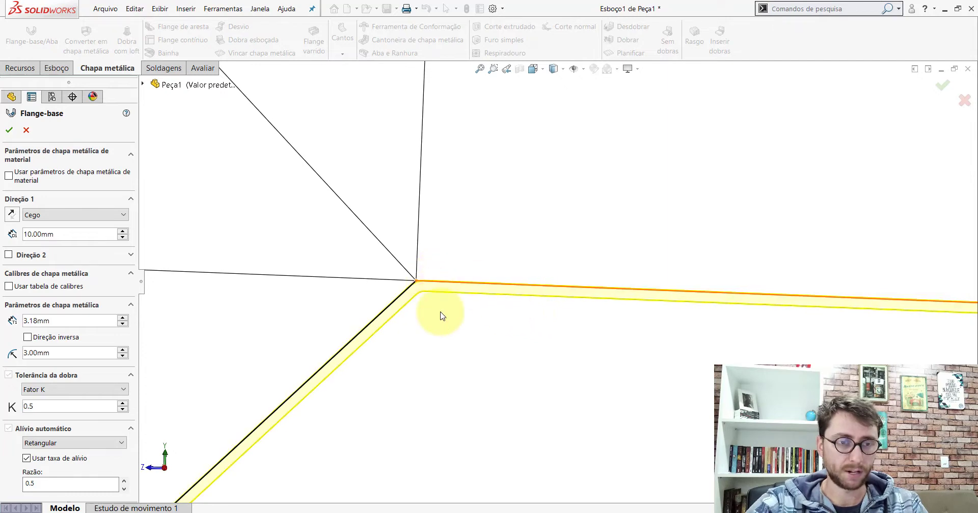
left_click(46, 219)
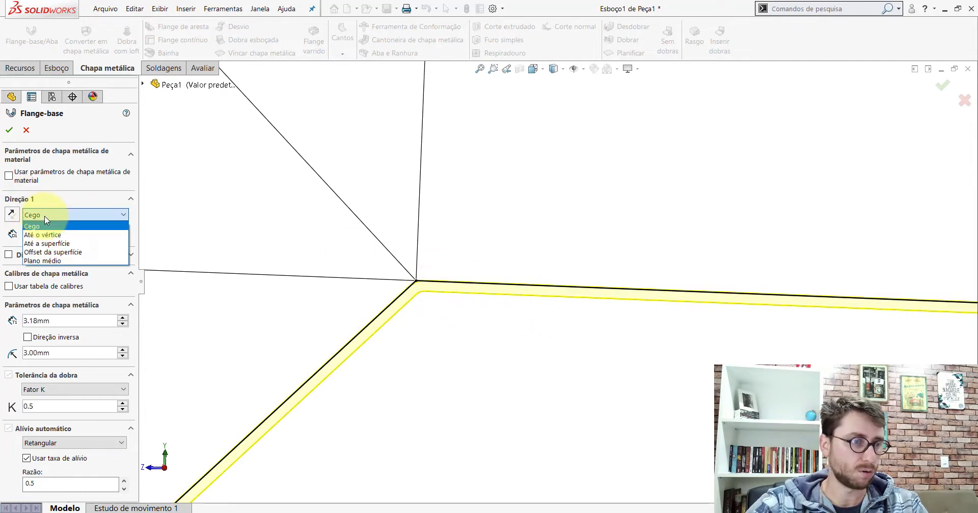
left_click(56, 256)
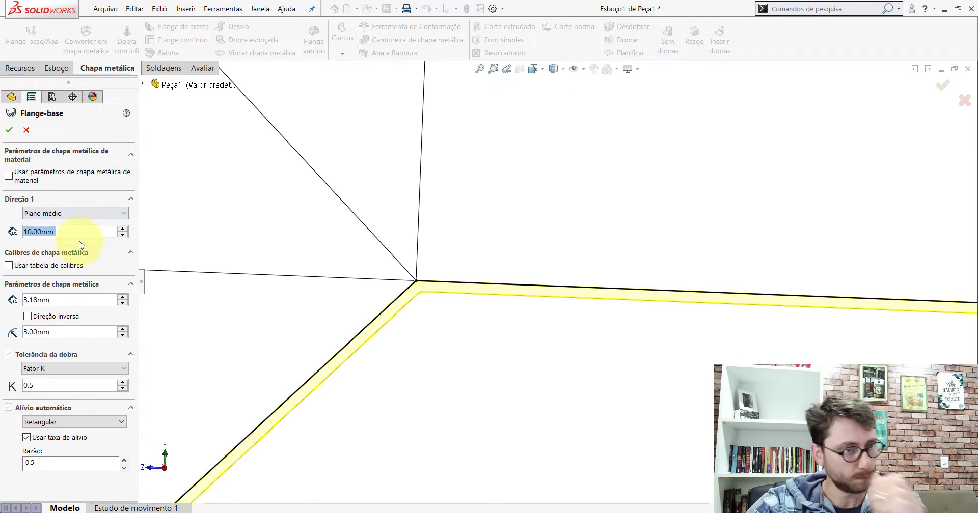
type("270")
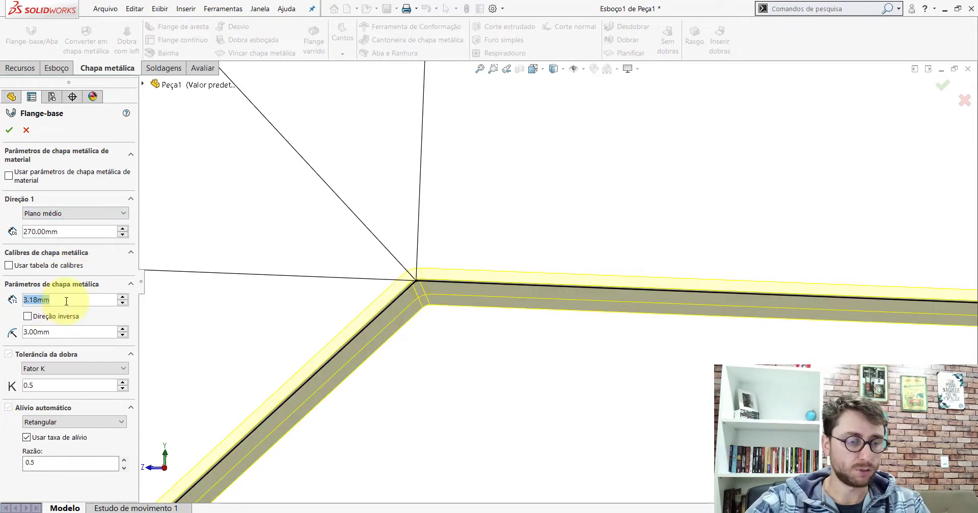
key("Return")
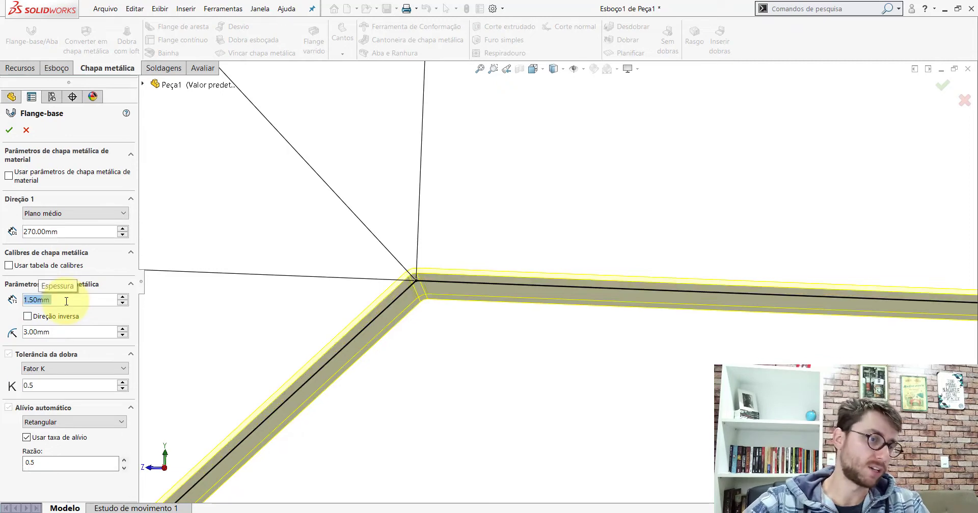
type("2")
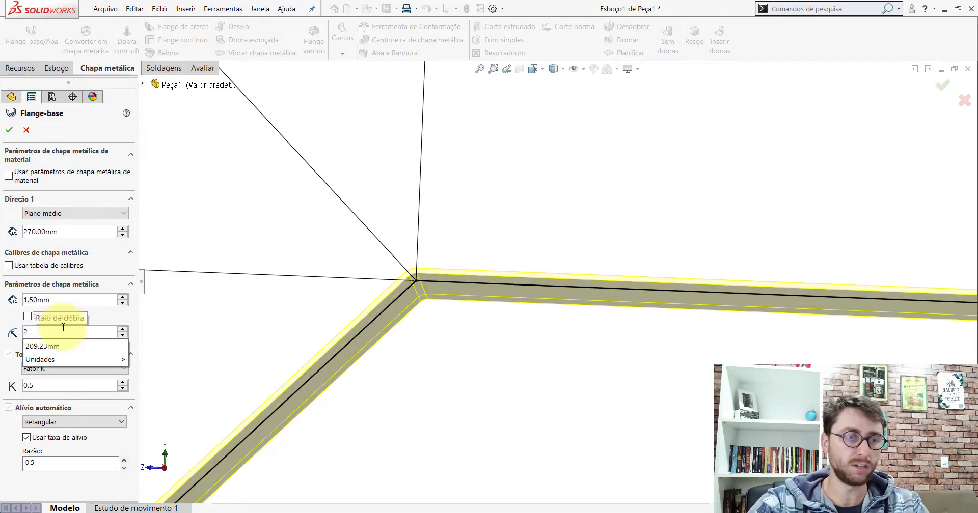
key("Return")
Step: Inspect the flange preview from several angles and confirm Flange-base1
scroll(561, 318, "up", 5)
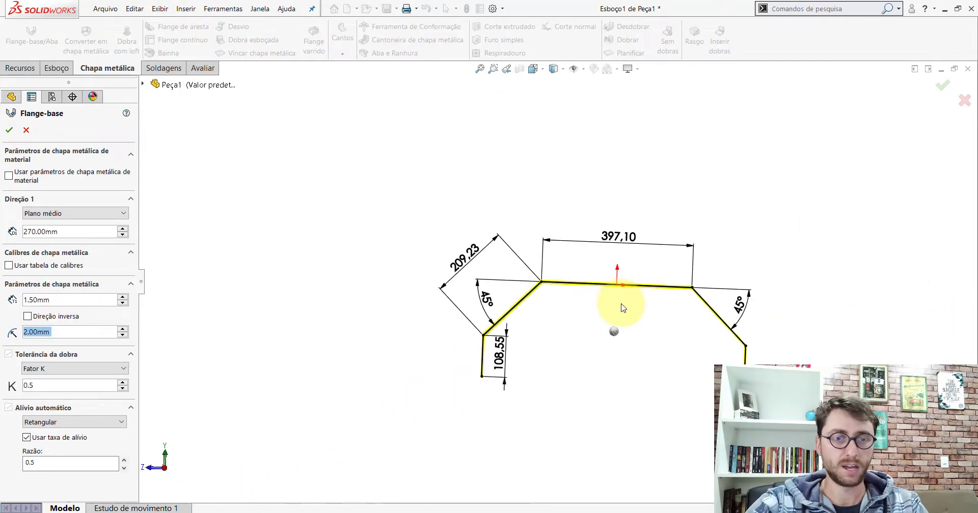
middle_click_drag(622, 305, 657, 346)
scroll(581, 299, "down", 3)
mouse_move(581, 300)
middle_mouse_down()
mouse_move(502, 273)
mouse_move(454, 203)
mouse_move(399, 197)
middle_mouse_up()
scroll(399, 197, "down", 5)
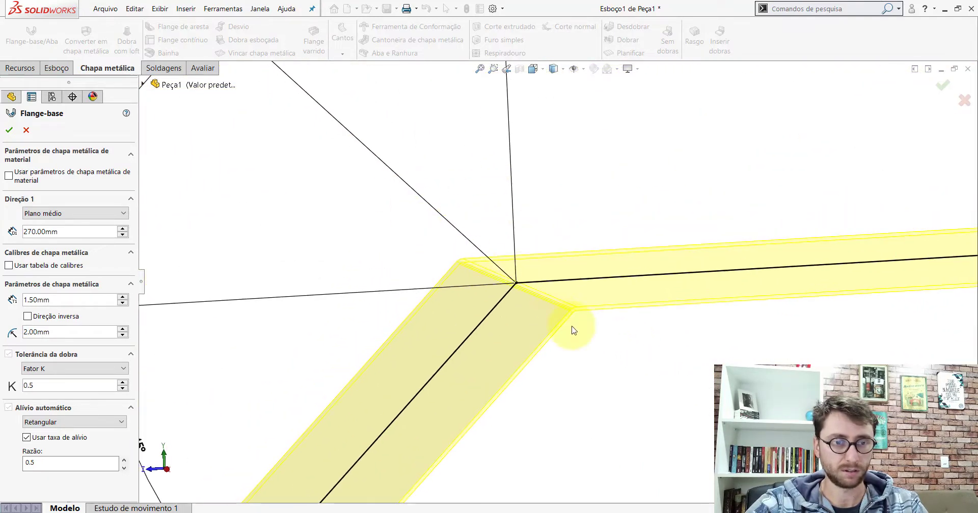
middle_click_drag(572, 328, 560, 313)
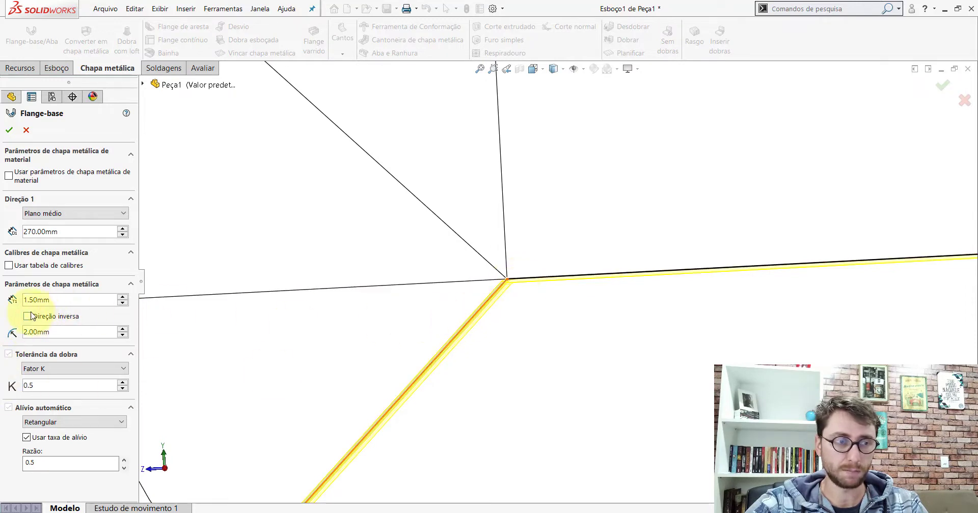
middle_click_drag(540, 294, 530, 276)
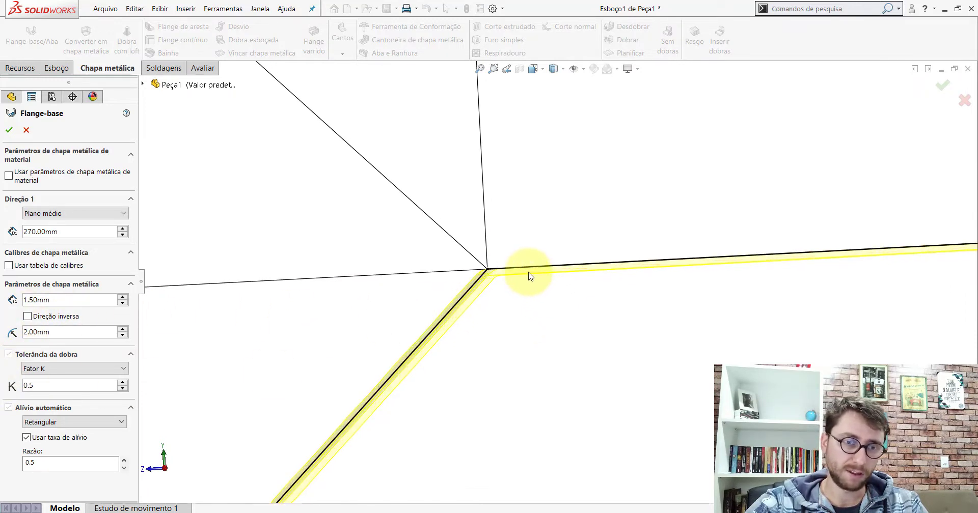
scroll(540, 295, "up", 5)
scroll(603, 323, "up", 5)
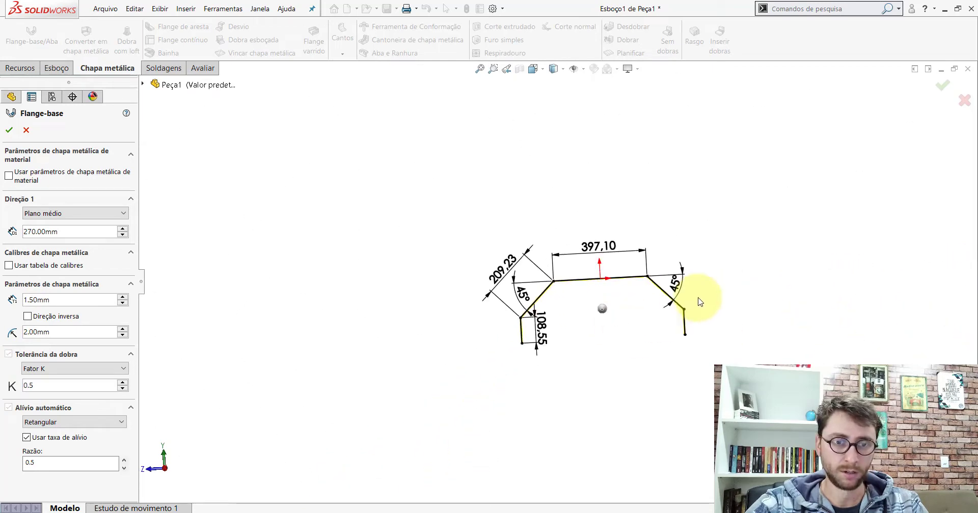
key("ctrl+7")
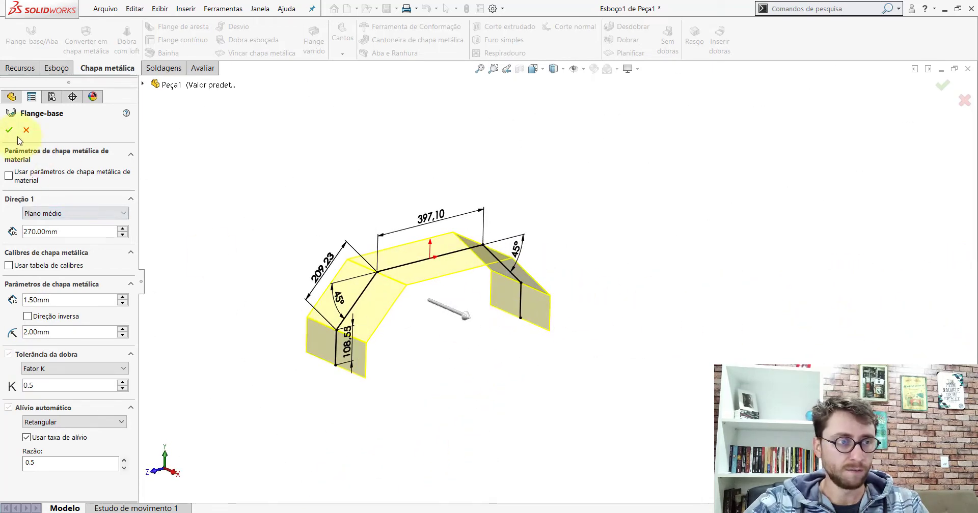
key("Return")
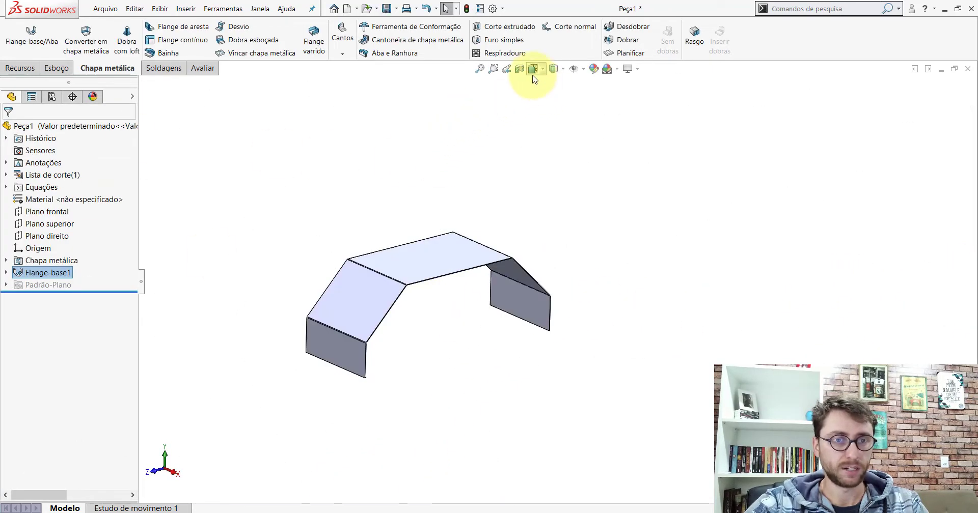
Step: Switch Peça1 to the isometric view
left_click(532, 69)
left_click(533, 71)
left_click(591, 99)
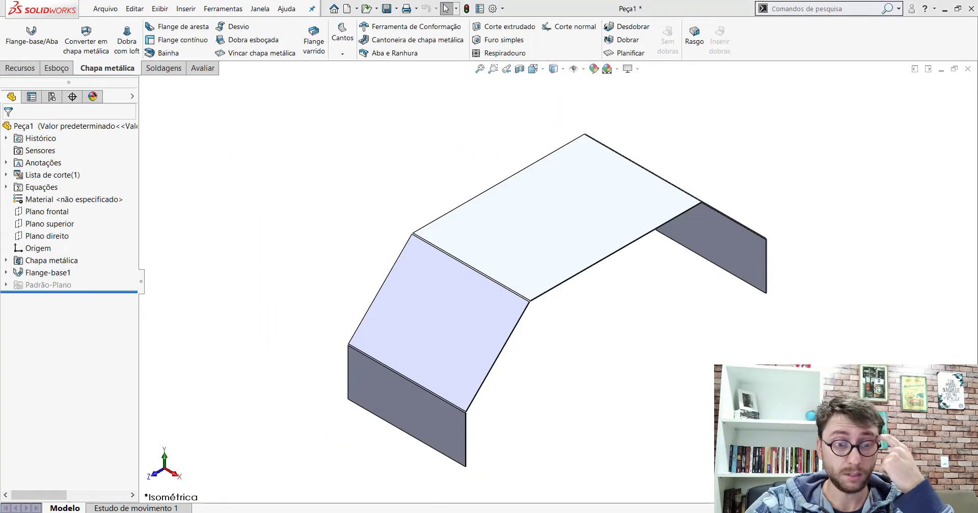
Step: Measure the slanted bend edge at 206.33 mm, then bring up PP-PR(040)2200
left_click(197, 70)
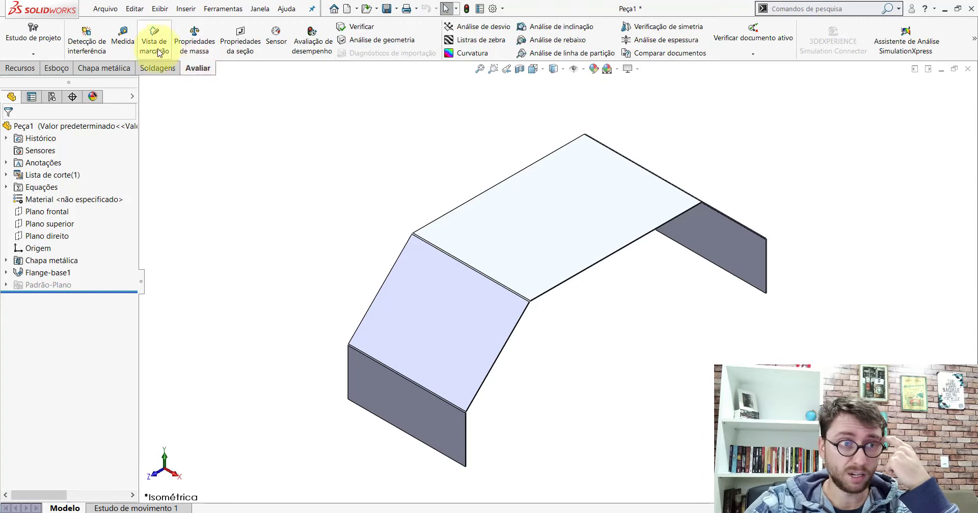
left_click(127, 48)
scroll(517, 279, "down", 5)
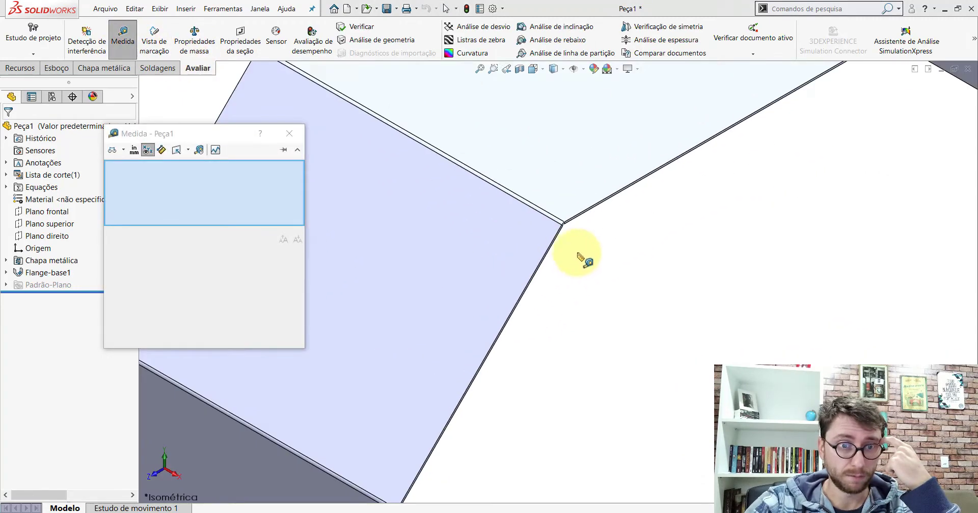
left_click(514, 228)
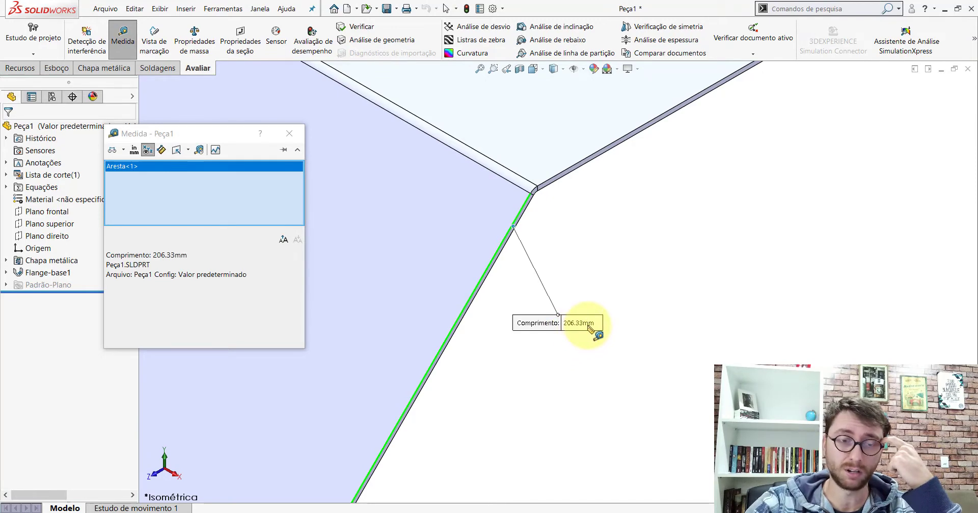
scroll(588, 327, "up", 2)
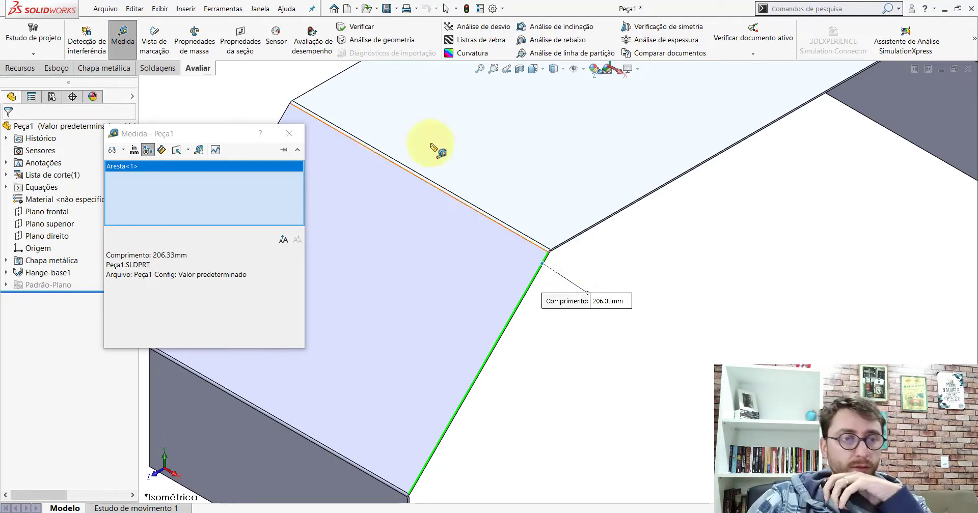
left_click(289, 133)
key("f")
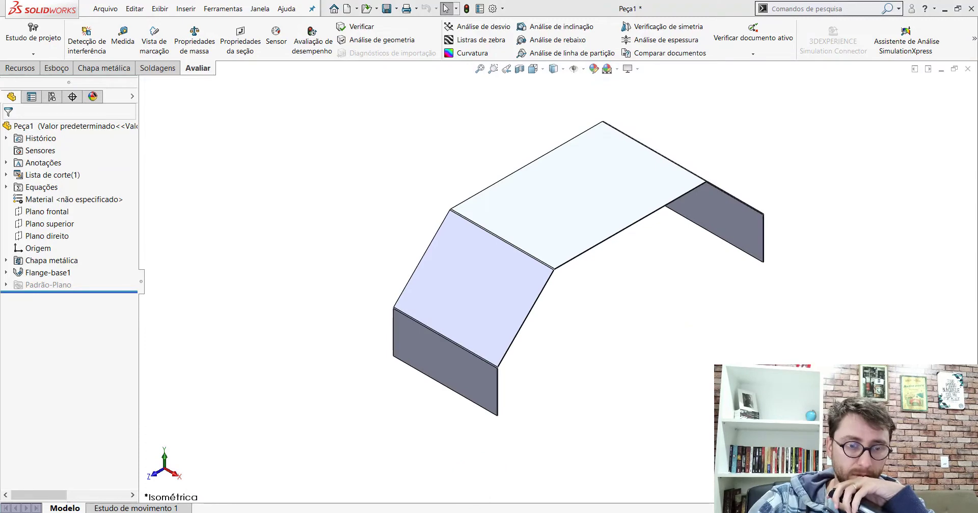
left_click(535, 497)
Step: Fit, orbit and reorient the PP-PR(040)2200 reference part
key("f")
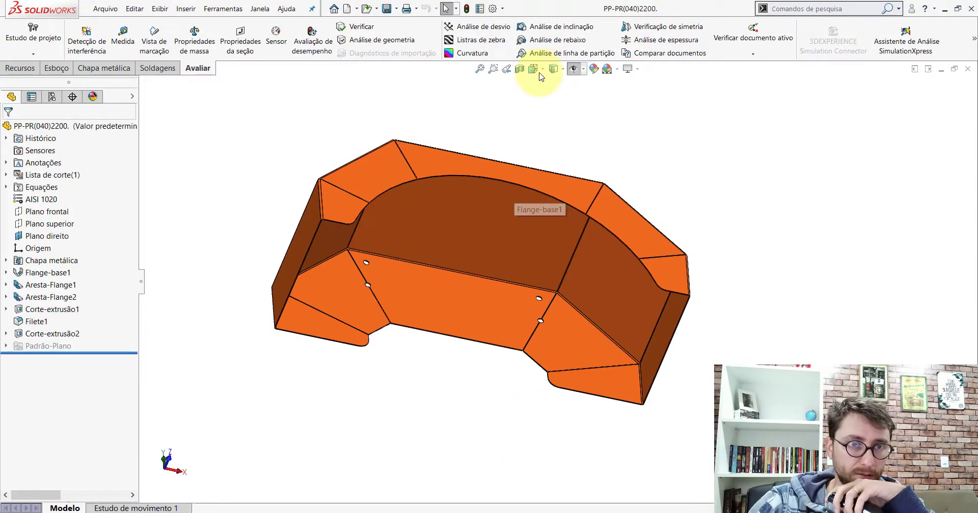
left_click(533, 68)
middle_click_drag(487, 196, 514, 378)
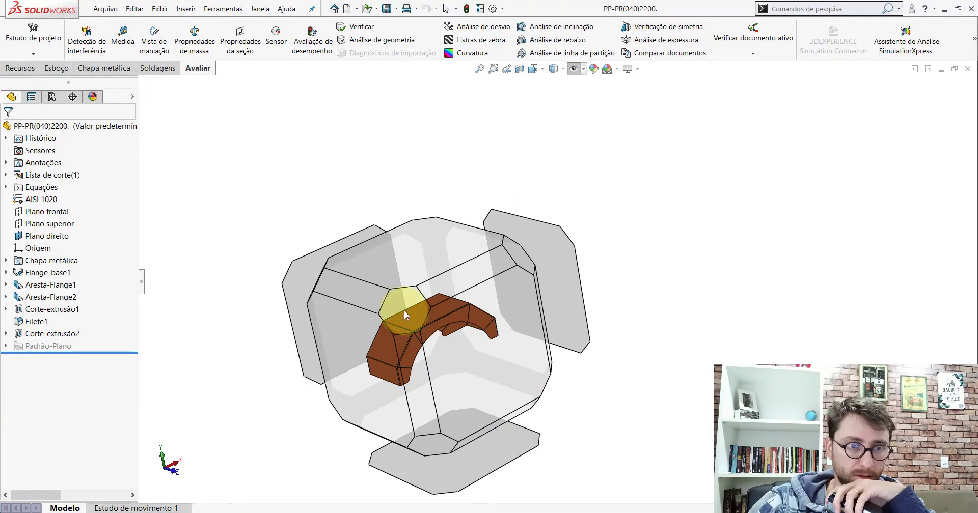
left_click(404, 311)
Step: Measure the reference part's top bend edge at 397.10 mm, then return to Peça1
left_click(123, 36)
scroll(591, 324, "down", 5)
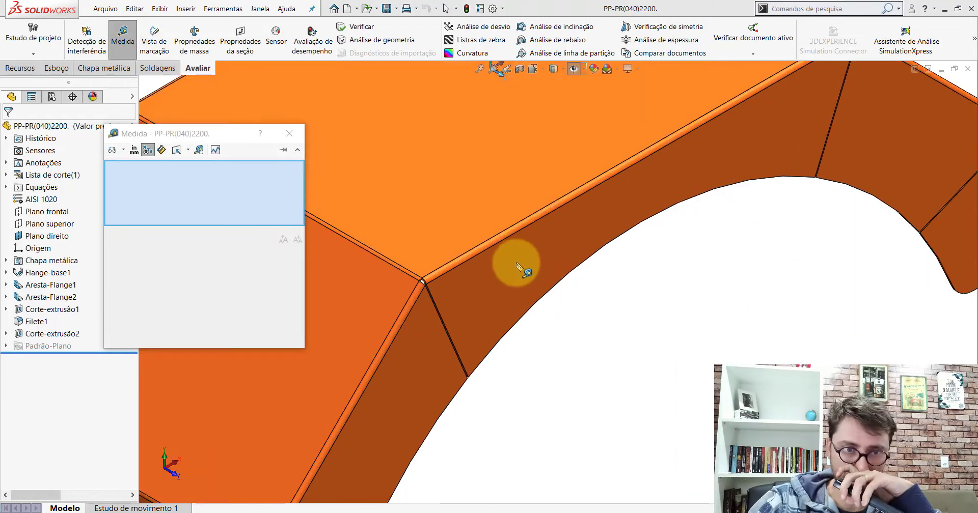
left_click(478, 246)
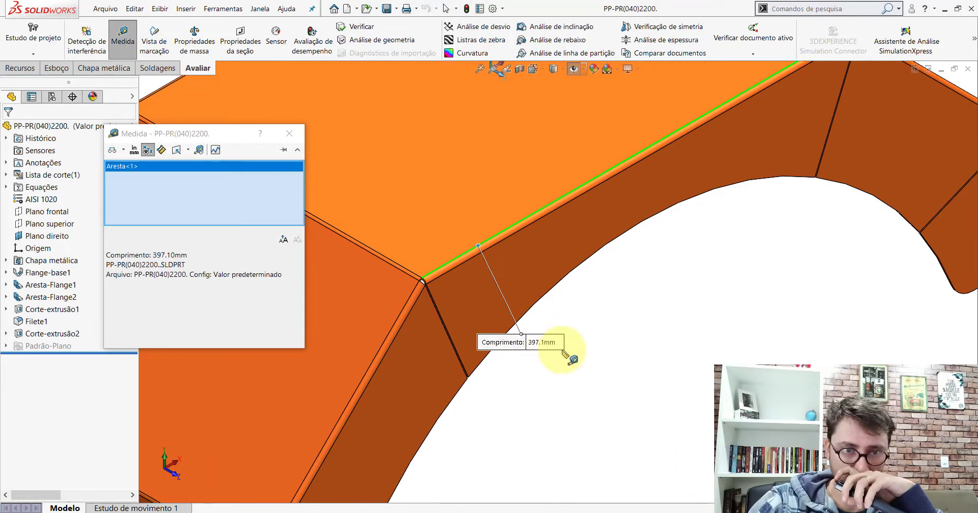
key("Escape")
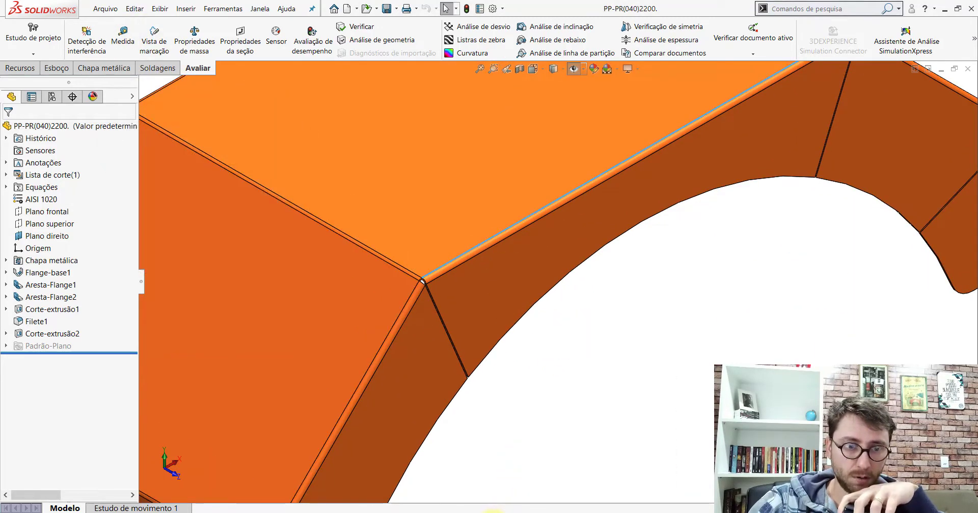
left_click(569, 504)
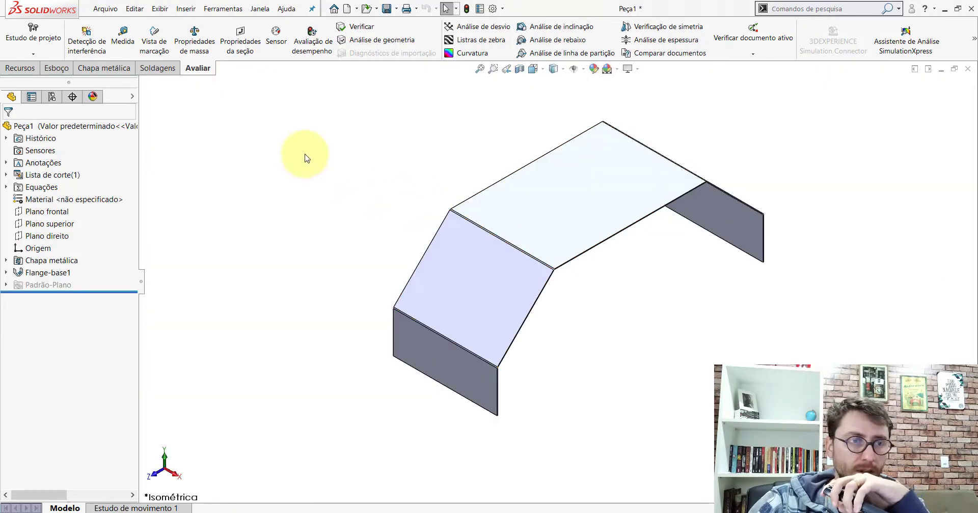
left_click(147, 46)
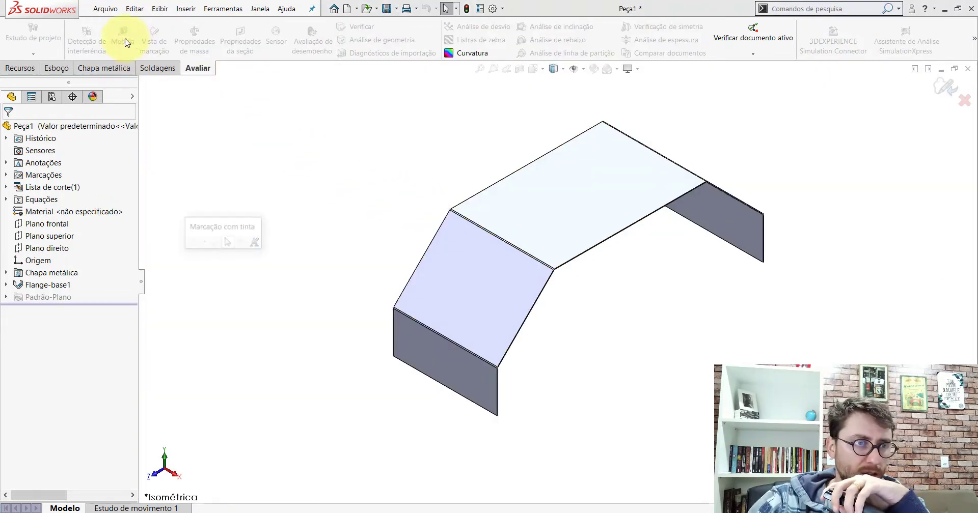
left_click(964, 101)
left_click(476, 279)
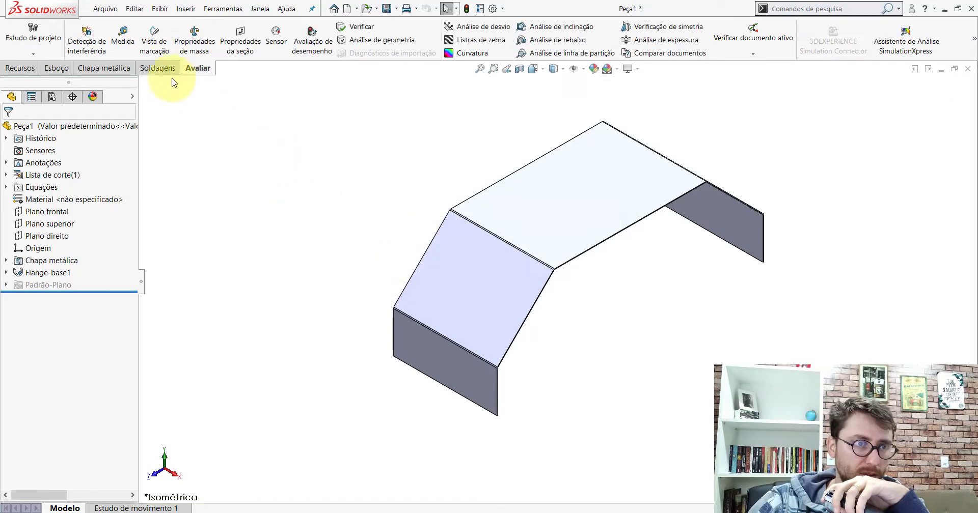
left_click(134, 47)
scroll(485, 343, "down", 5)
scroll(407, 364, "down", 3)
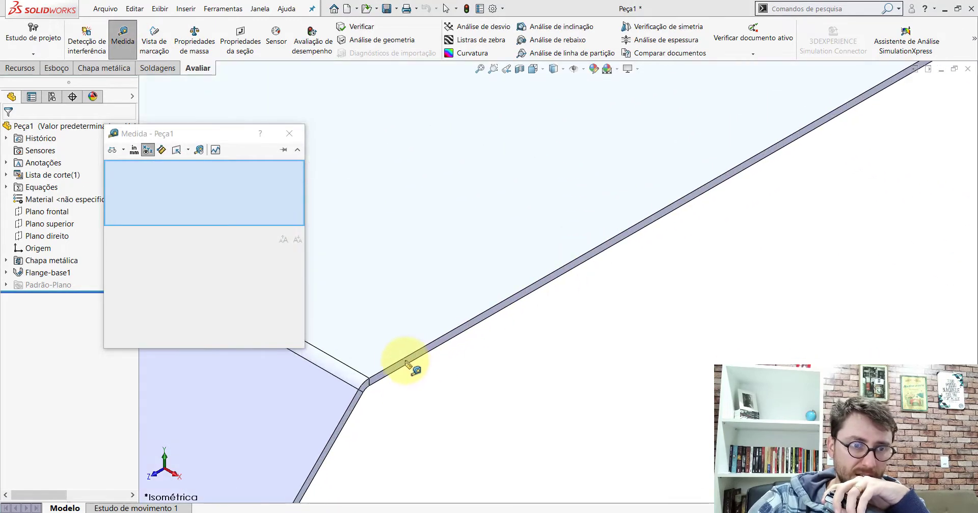
left_click(400, 363)
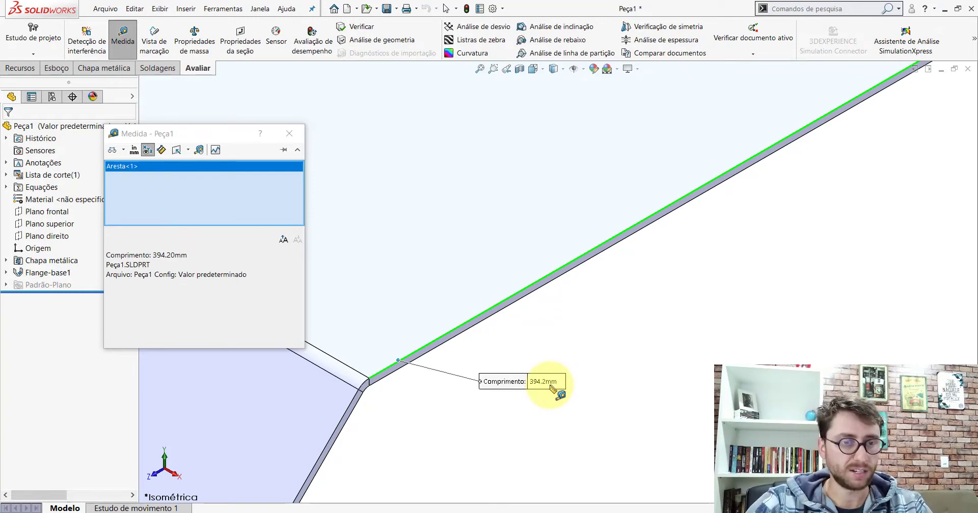
key("Escape")
scroll(632, 362, "up", 3)
scroll(642, 285, "up", 5)
scroll(650, 198, "down", 1)
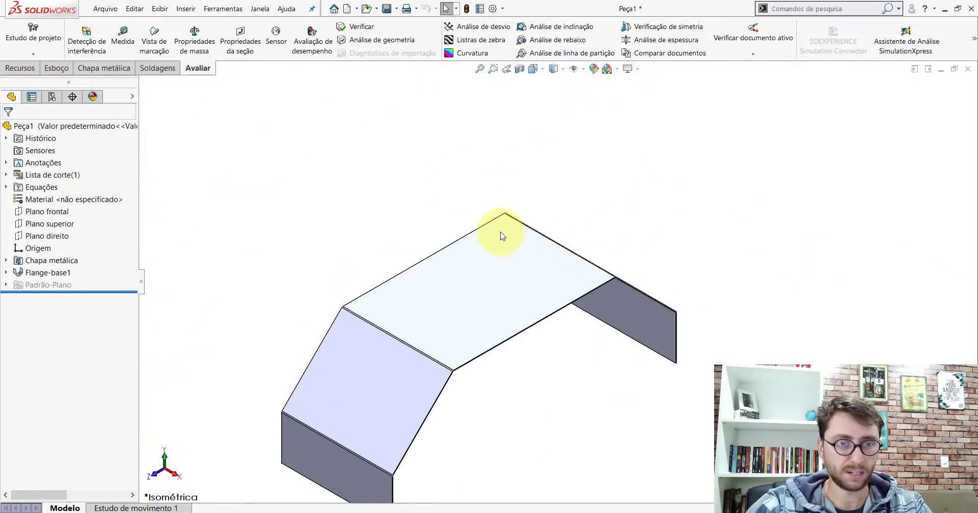
double_click(501, 233)
scroll(484, 240, "down", 2)
scroll(467, 236, "down", 1)
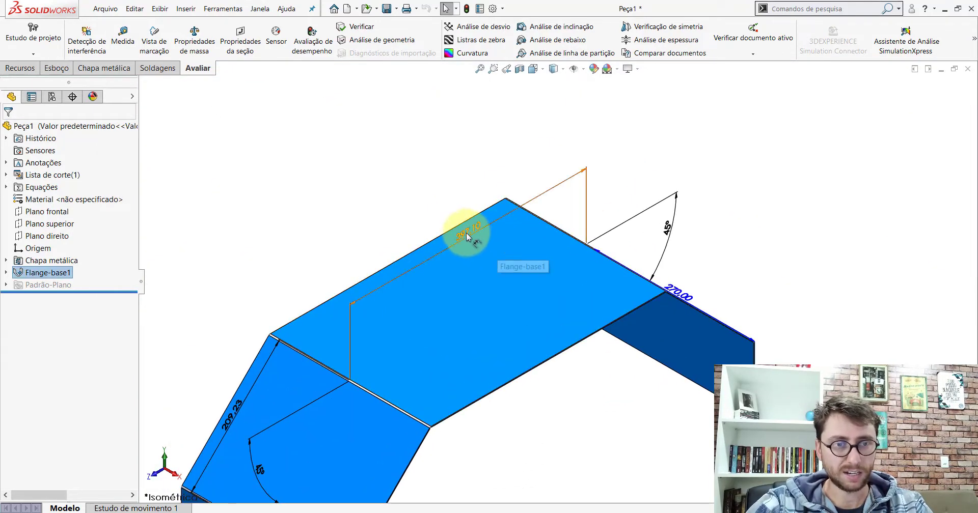
left_click_drag(467, 237, 462, 192)
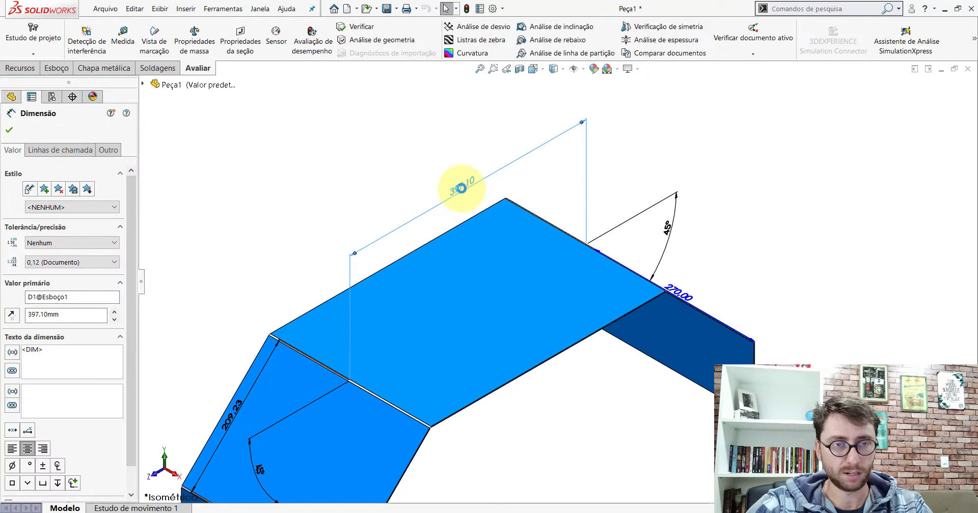
double_click(461, 189)
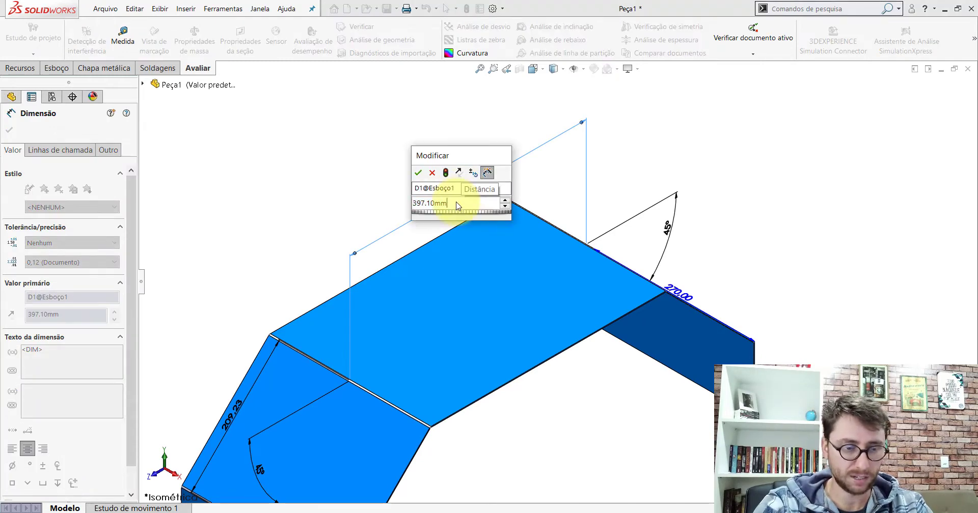
type("=")
key("Escape")
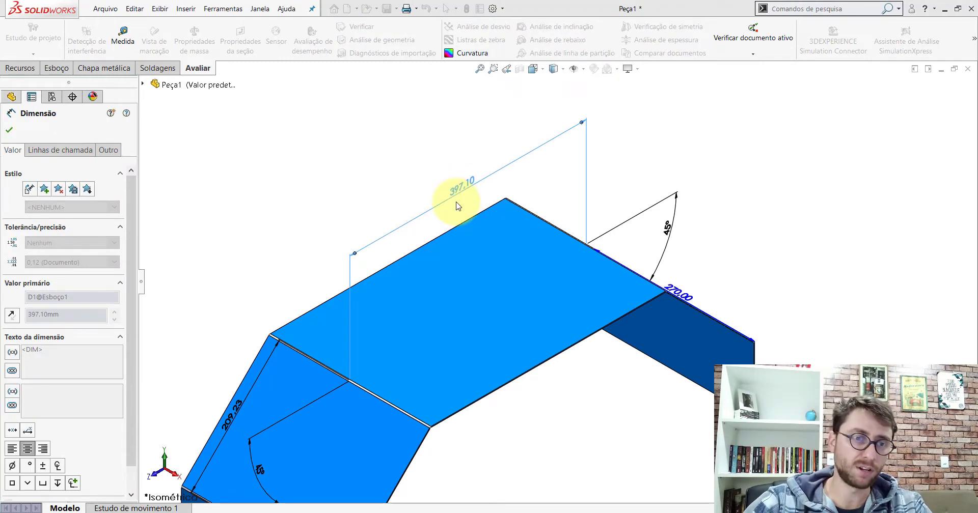
left_click(445, 114)
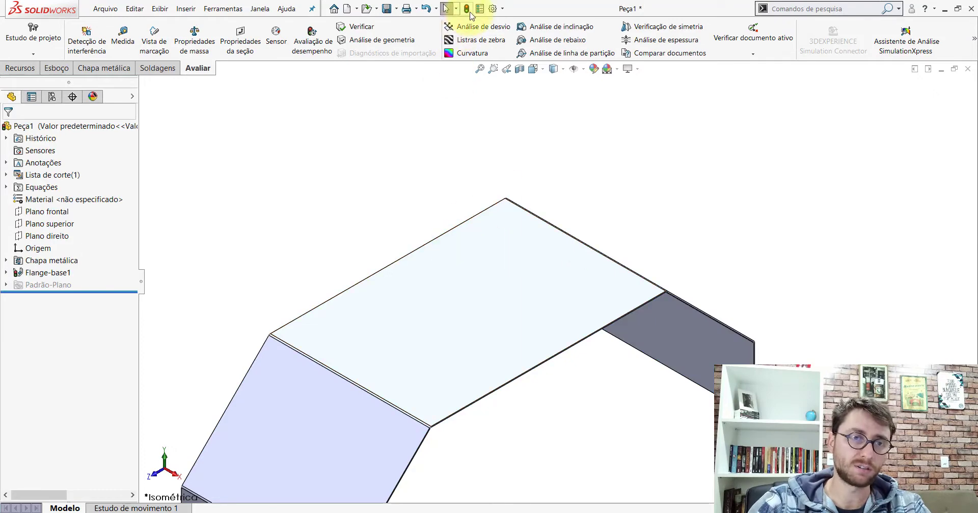
left_click(122, 32)
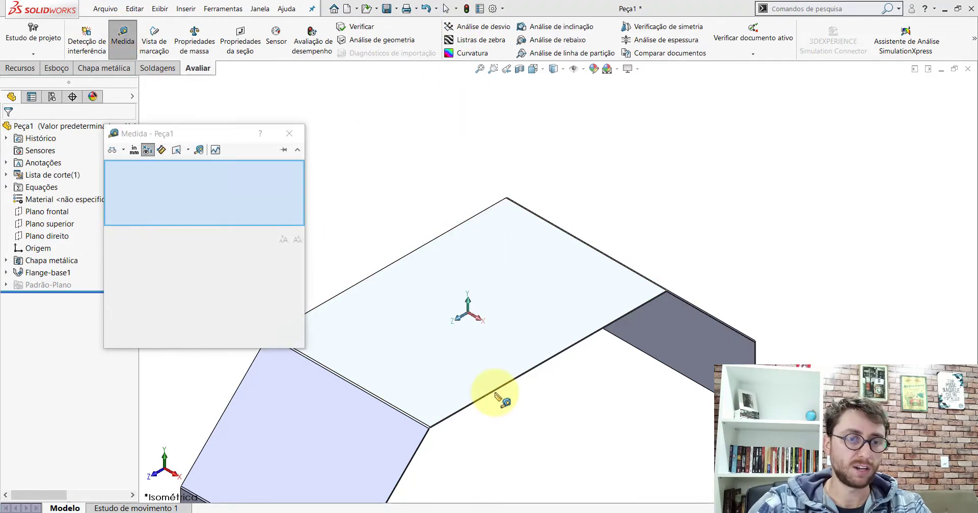
scroll(496, 396, "down", 3)
left_click(491, 391)
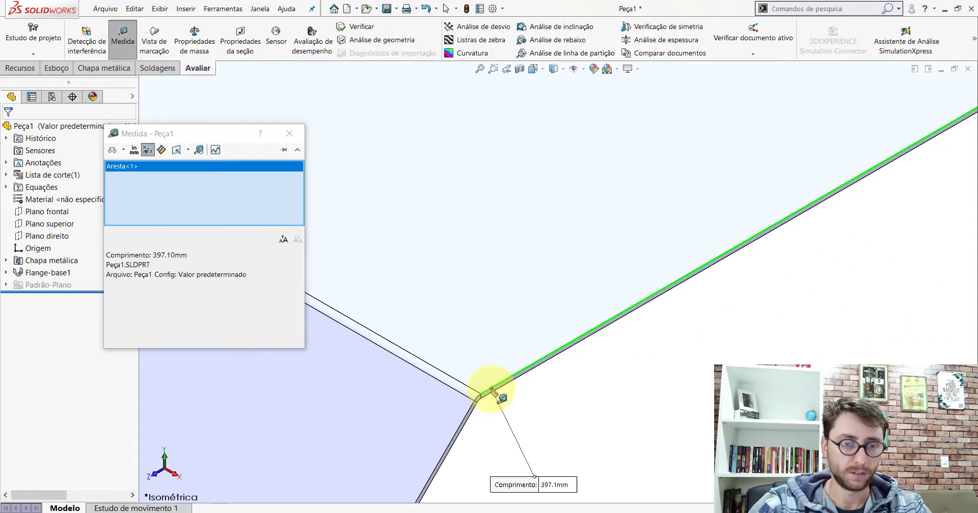
left_click_drag(564, 490, 662, 380)
key("f")
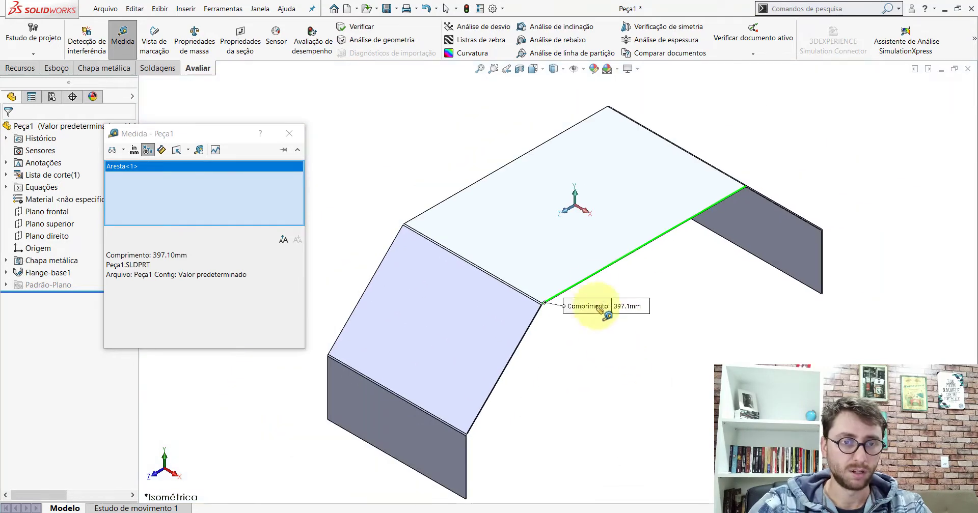
key("Escape")
scroll(596, 214, "down", 2)
double_click(559, 233)
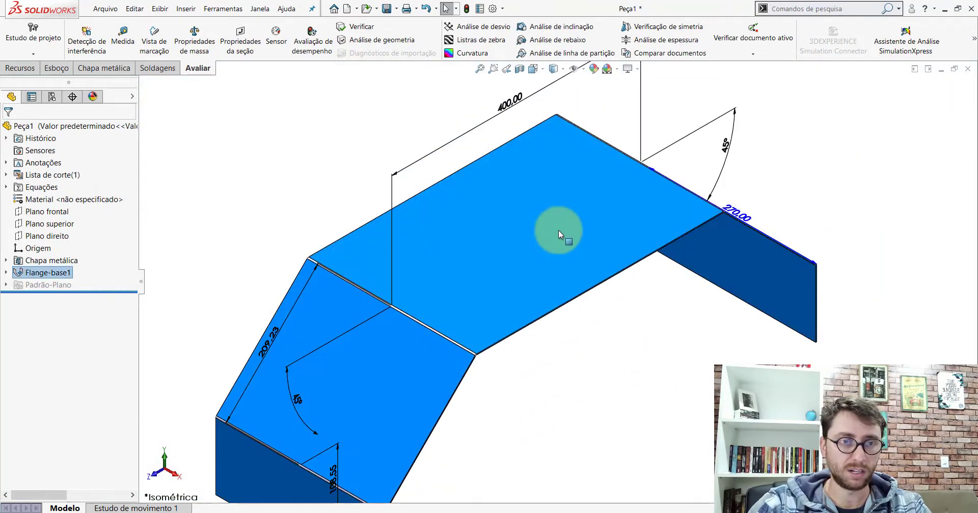
left_click(508, 113)
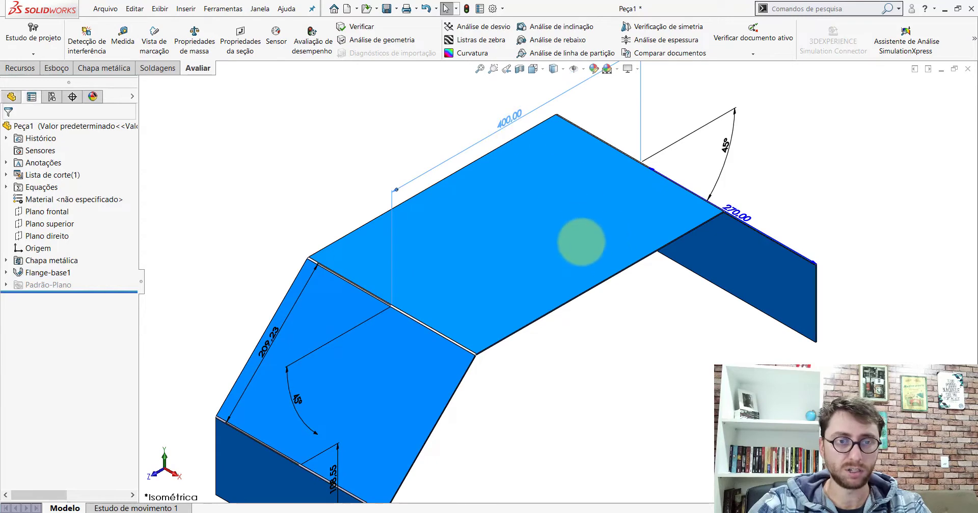
scroll(561, 247, "up", 2)
key("Escape")
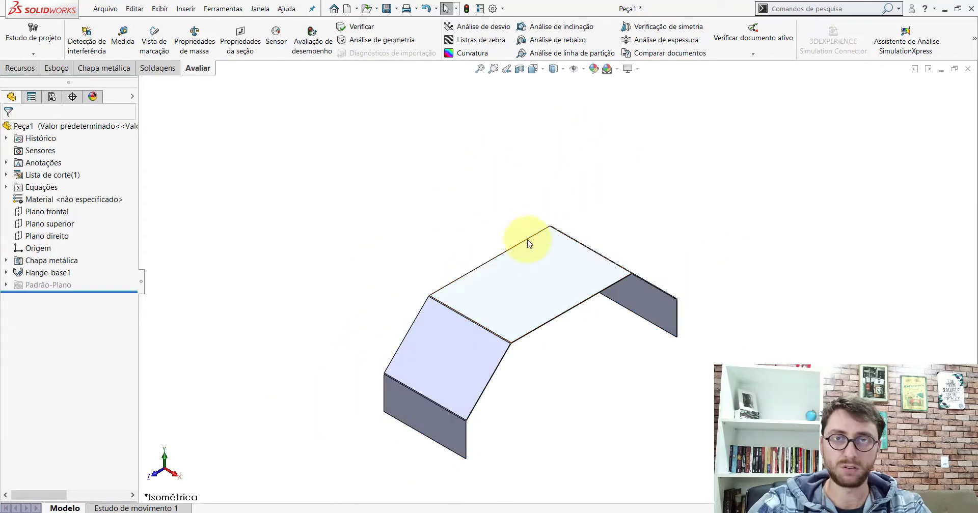
scroll(538, 304, "down", 2)
scroll(539, 301, "up", 2)
scroll(470, 320, "down", 1)
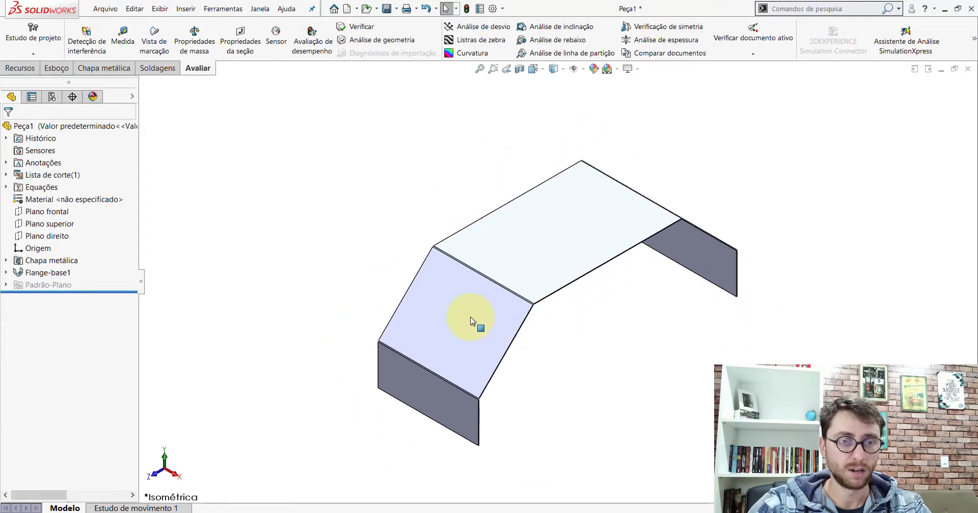
left_click(470, 318)
scroll(456, 311, "down", 2)
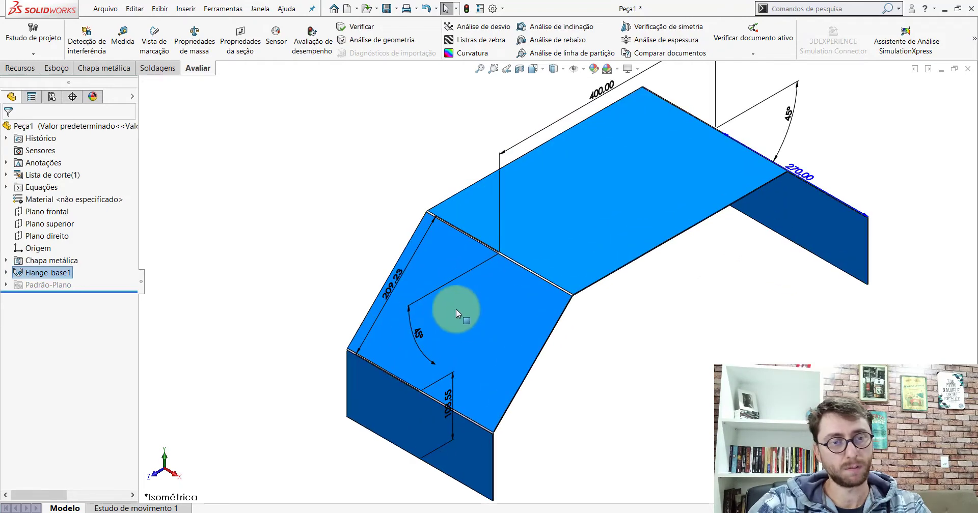
left_click_drag(400, 290, 350, 259)
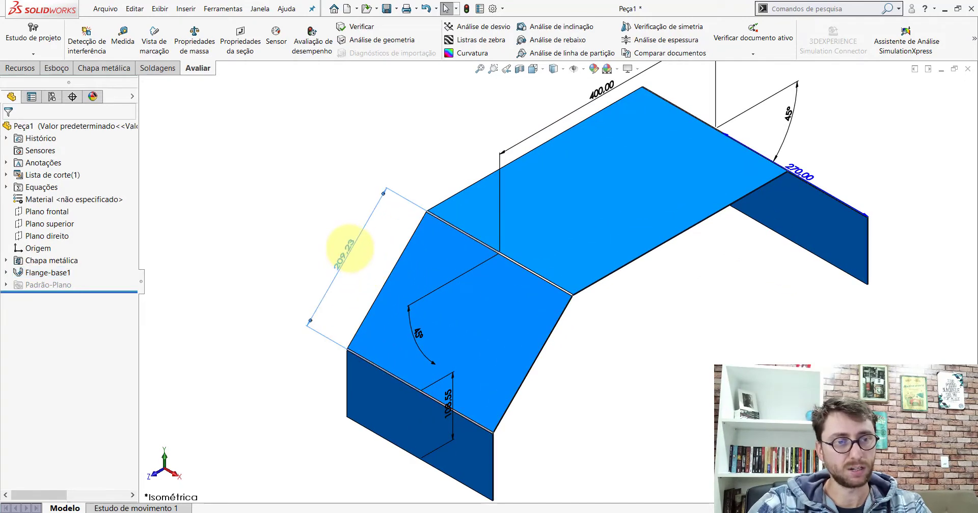
left_click(345, 259)
double_click(345, 260)
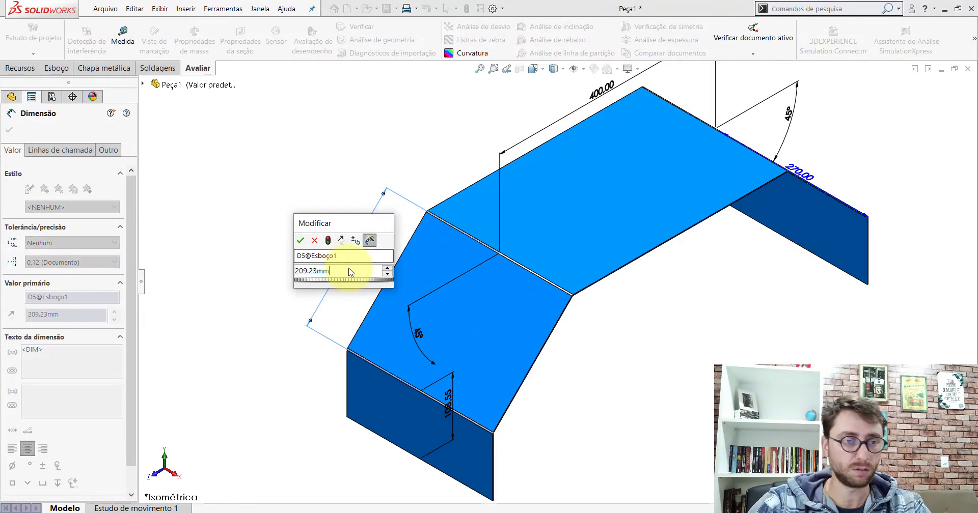
type("+2,")
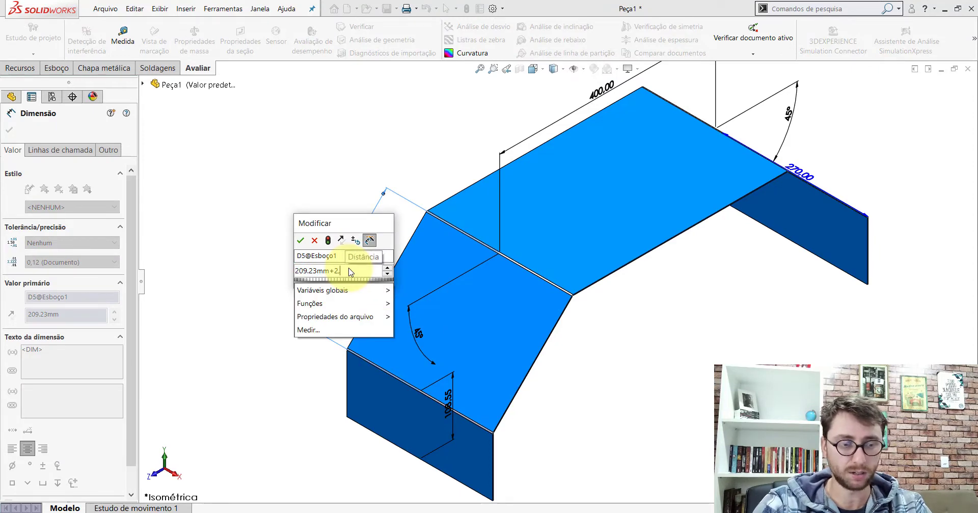
type("9")
key("Return")
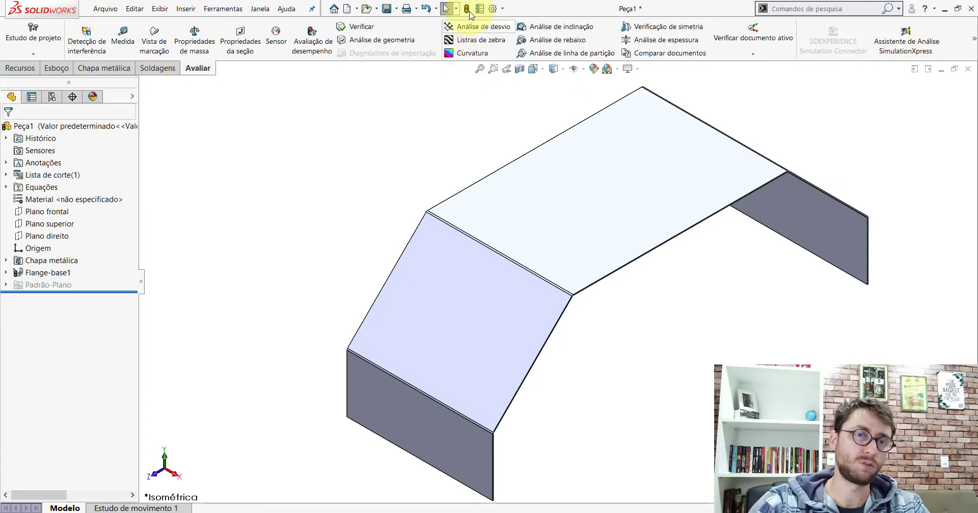
left_click(122, 40)
scroll(572, 330, "down", 5)
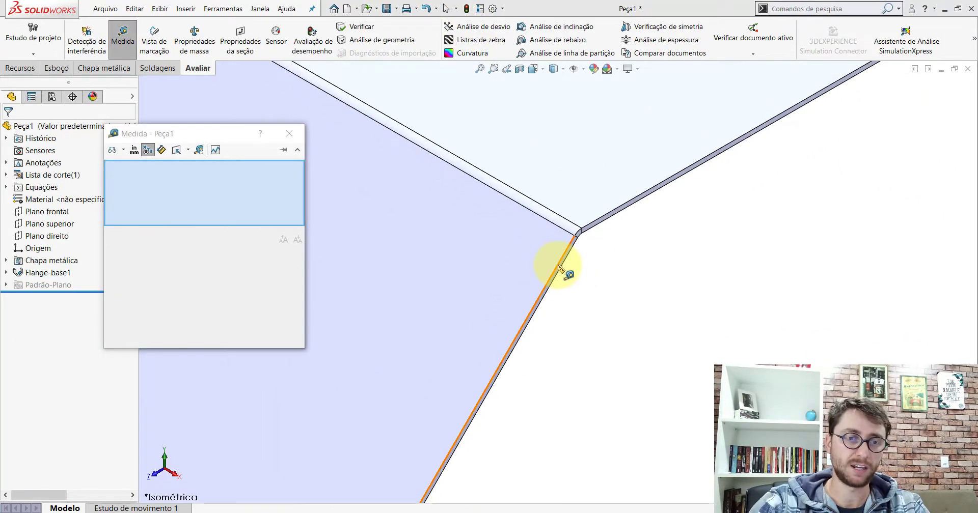
left_click(558, 265)
scroll(622, 366, "up", 3)
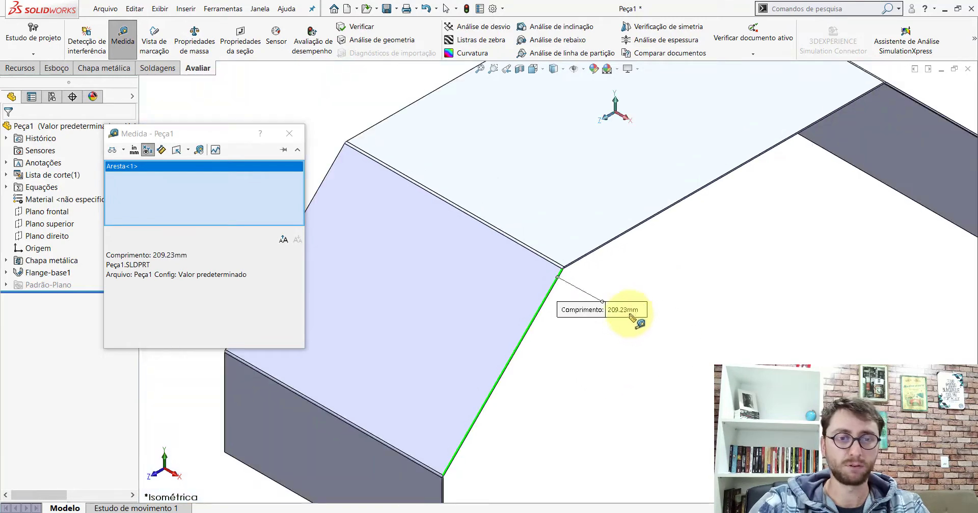
scroll(657, 326, "up", 3)
left_click(631, 305)
left_click(433, 386)
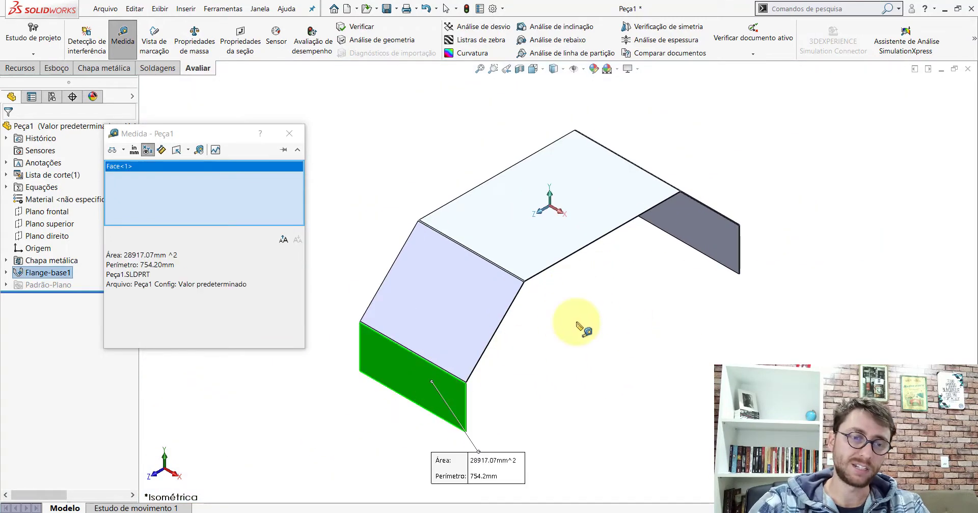
mouse_move(579, 328)
middle_mouse_down()
mouse_move(585, 258)
mouse_move(485, 234)
mouse_move(622, 289)
mouse_move(663, 284)
mouse_move(550, 465)
middle_mouse_up()
left_click(622, 289)
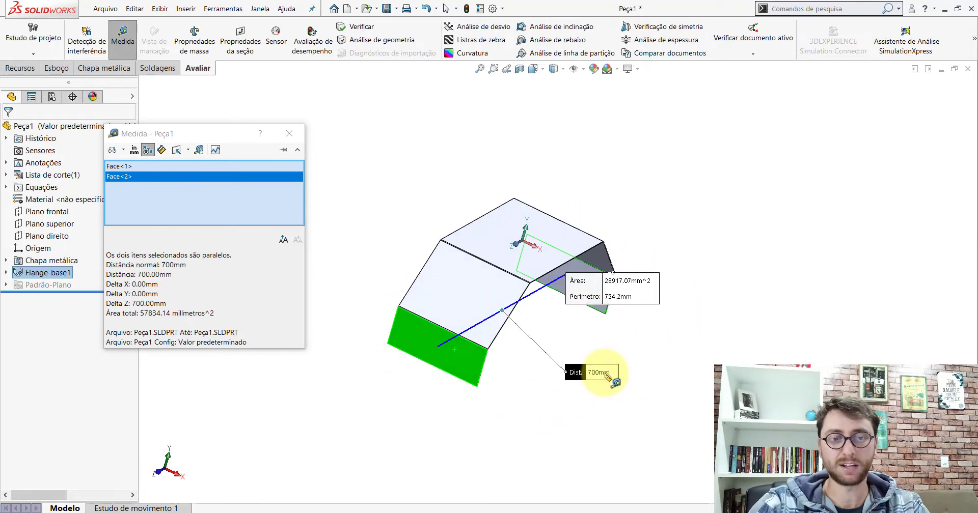
left_click(289, 133)
left_click(533, 69)
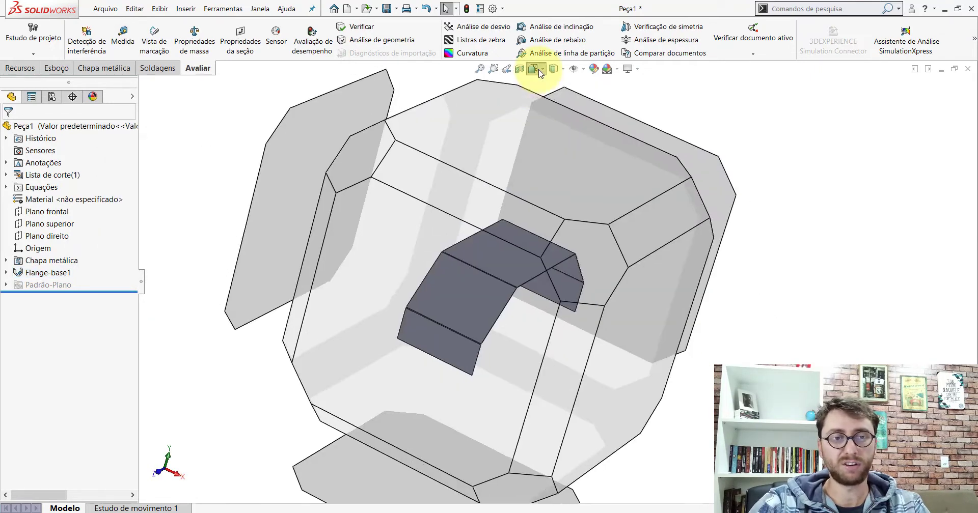
left_click(470, 309)
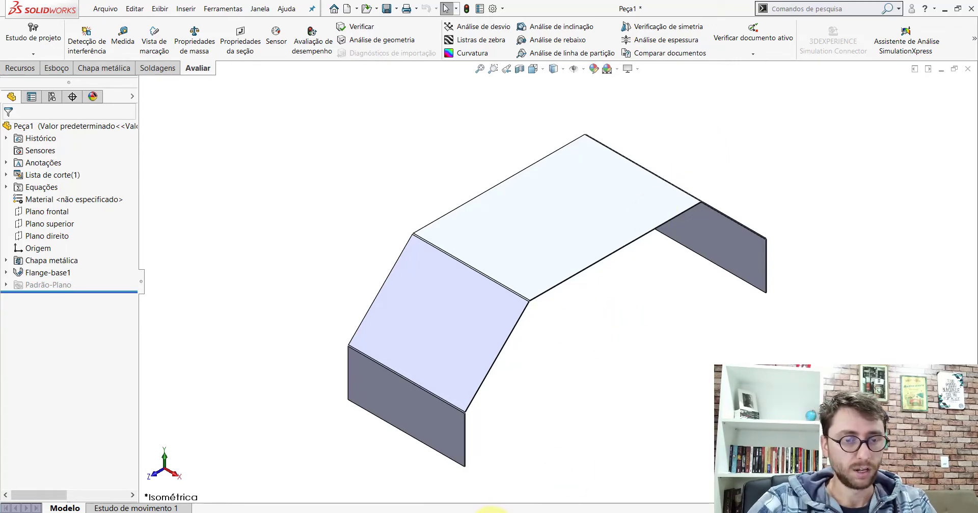
left_click(502, 469)
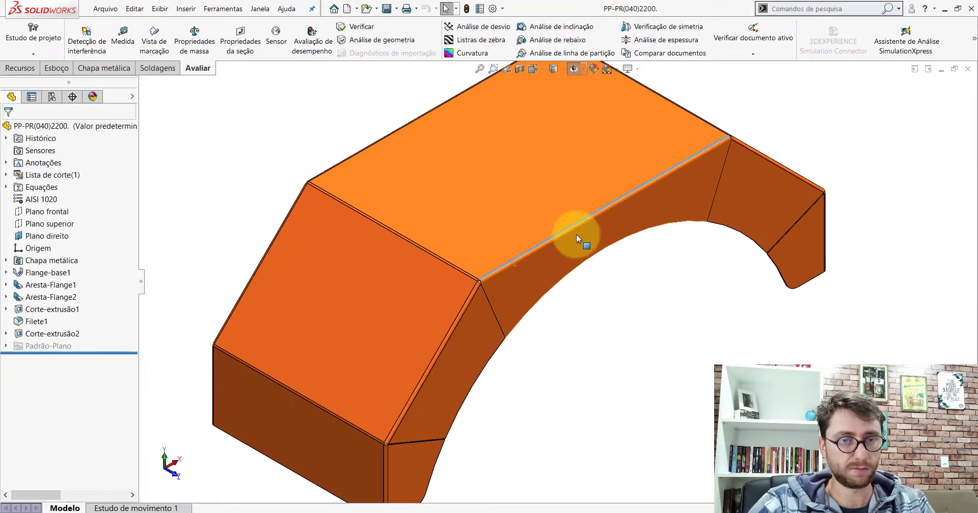
scroll(576, 234, "up", 5)
left_click(51, 286)
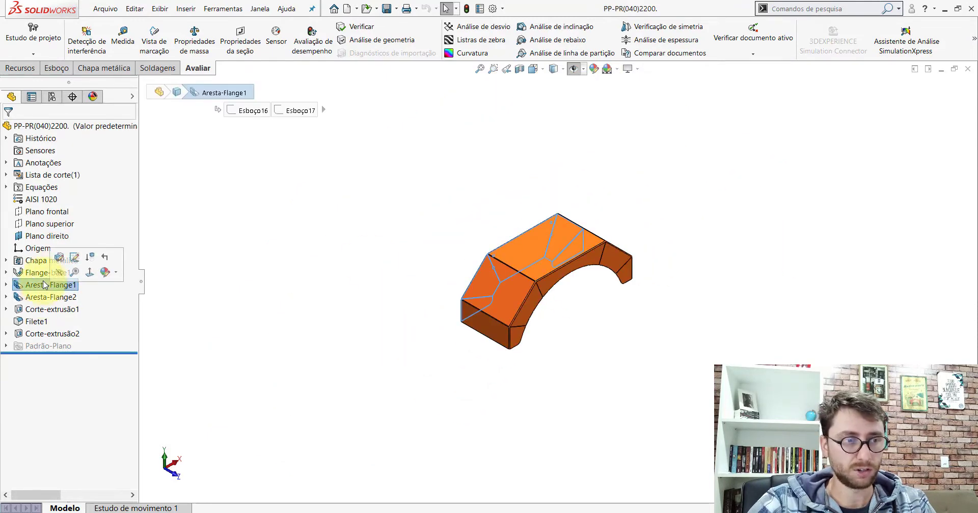
left_click(58, 258)
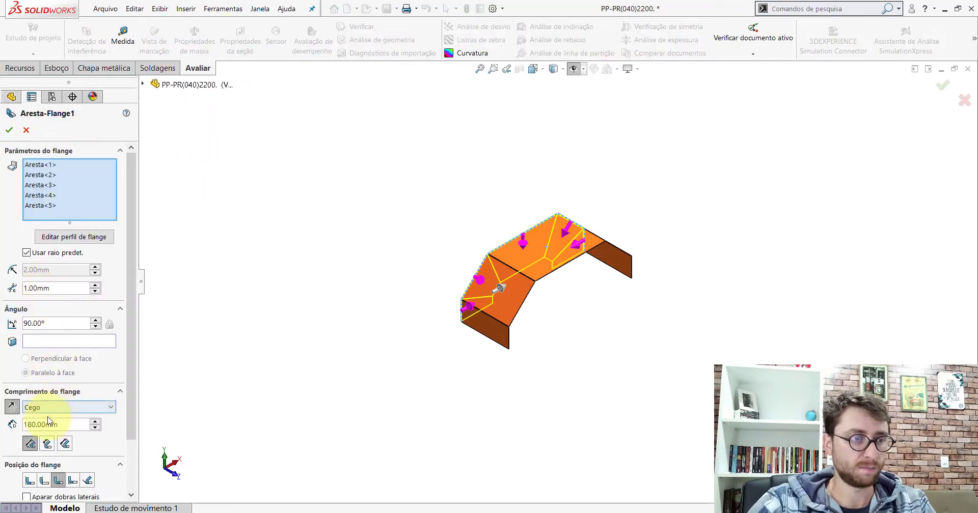
left_click(29, 134)
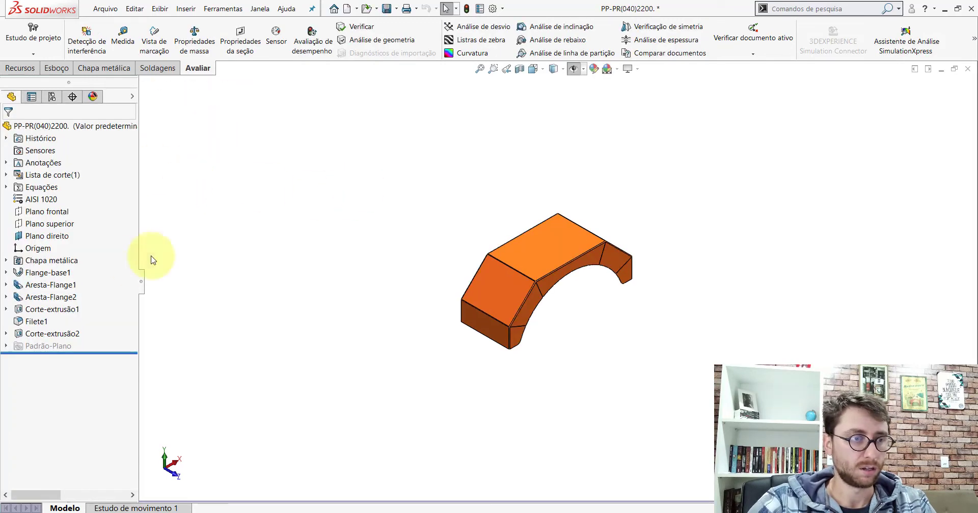
left_click(59, 296)
left_click(67, 269)
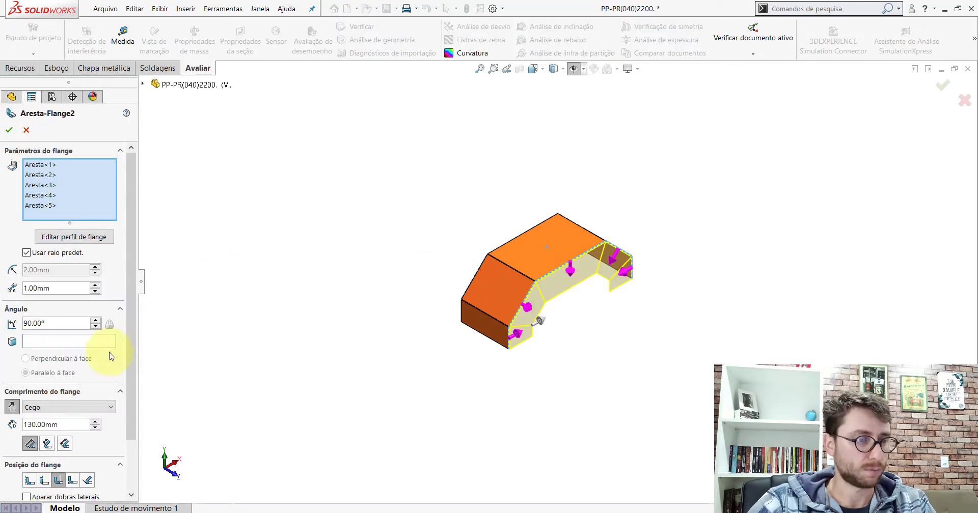
left_click(10, 131)
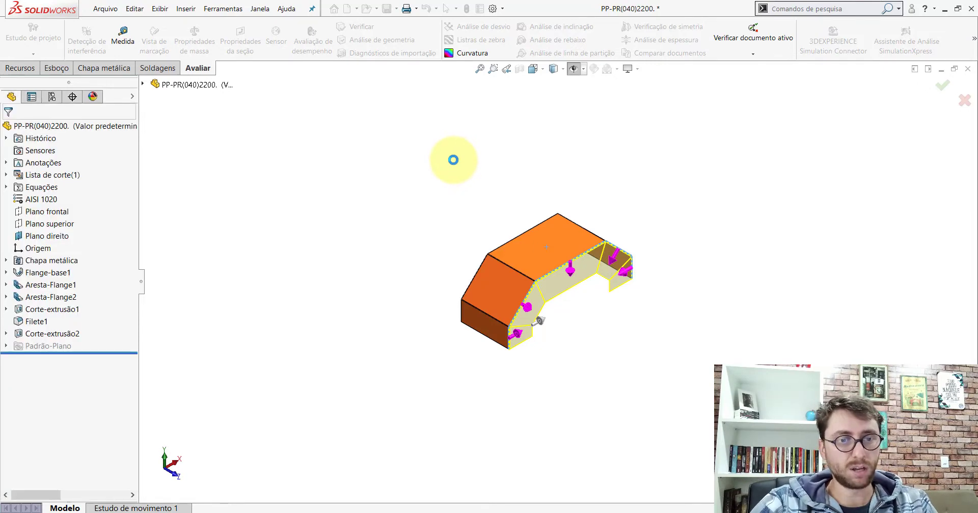
left_click(607, 483)
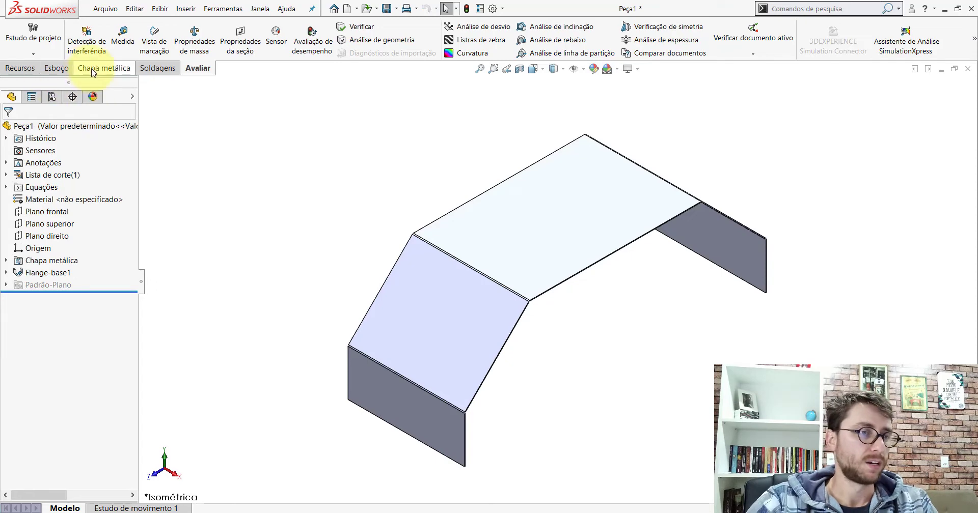
Step: Start an edge flange on the lower flange's side edge, dragging its length to 60 mm
left_click(102, 68)
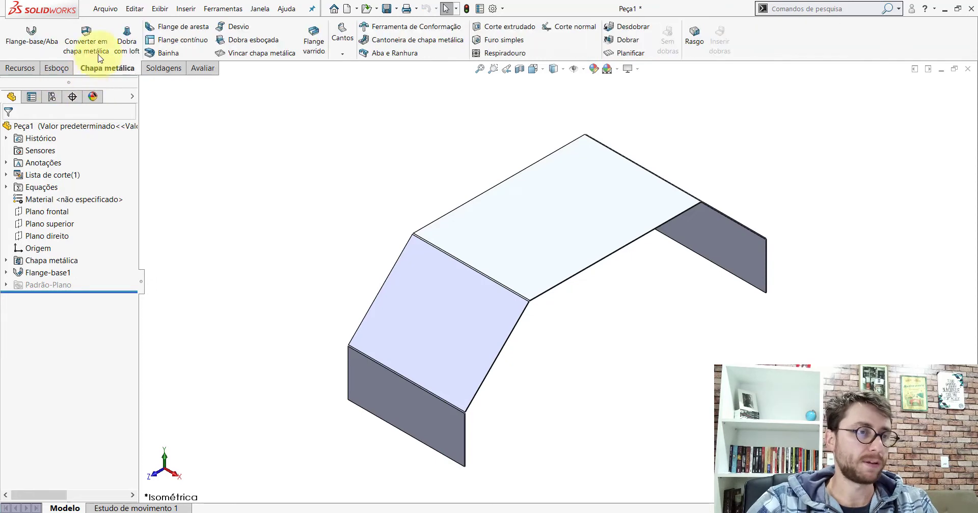
left_click(168, 29)
mouse_move(586, 273)
middle_mouse_down()
mouse_move(692, 207)
mouse_move(499, 269)
middle_mouse_up()
scroll(383, 295, "down", 5)
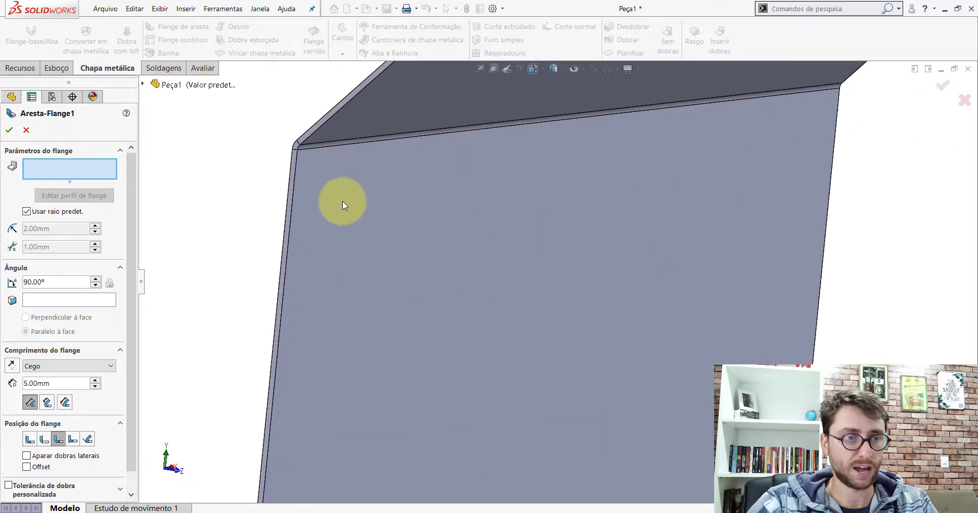
left_click(289, 180)
scroll(560, 282, "up", 5)
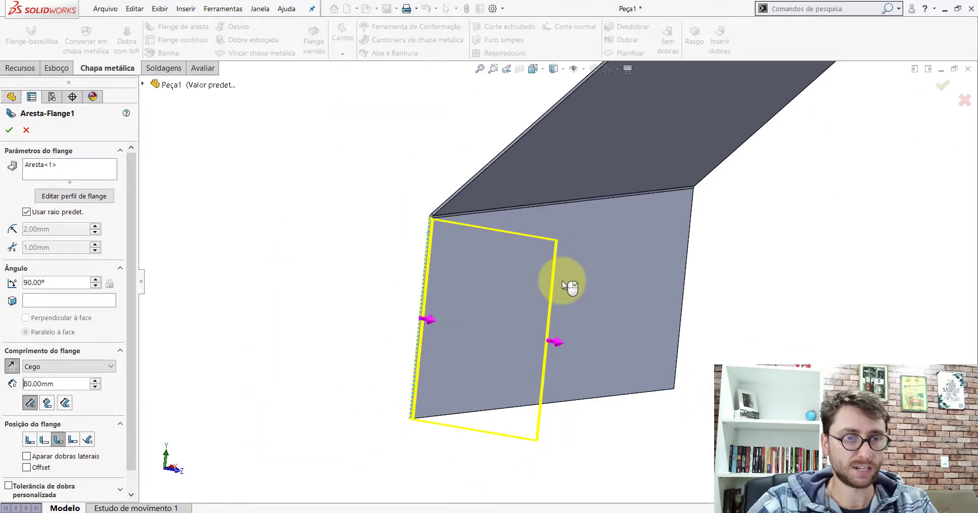
scroll(564, 284, "up", 2)
left_click_drag(637, 330, 534, 313)
scroll(532, 286, "down", 3)
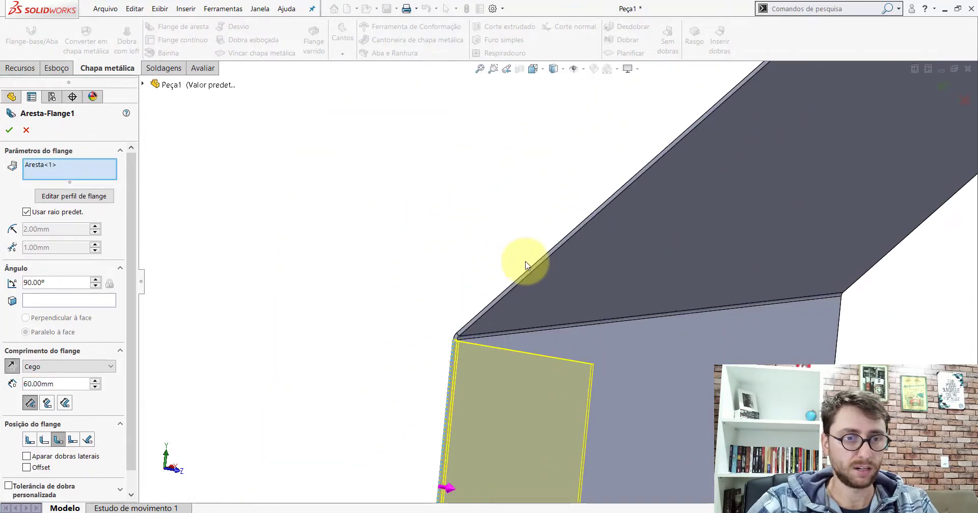
scroll(525, 262, "down", 3)
Step: Add the upper face edge, next edge, right bend edge and fifth edge to the flange
left_click(497, 271)
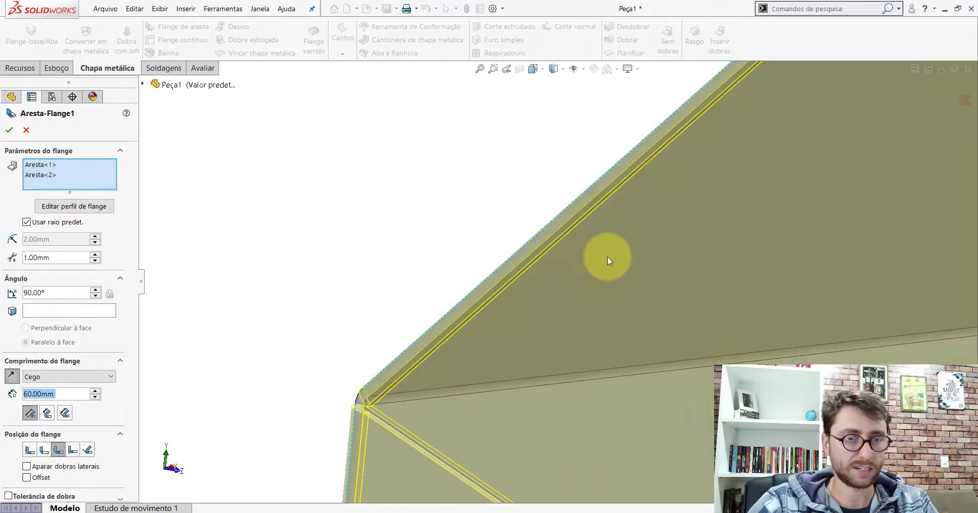
scroll(641, 246, "up", 3)
scroll(812, 142, "down", 4)
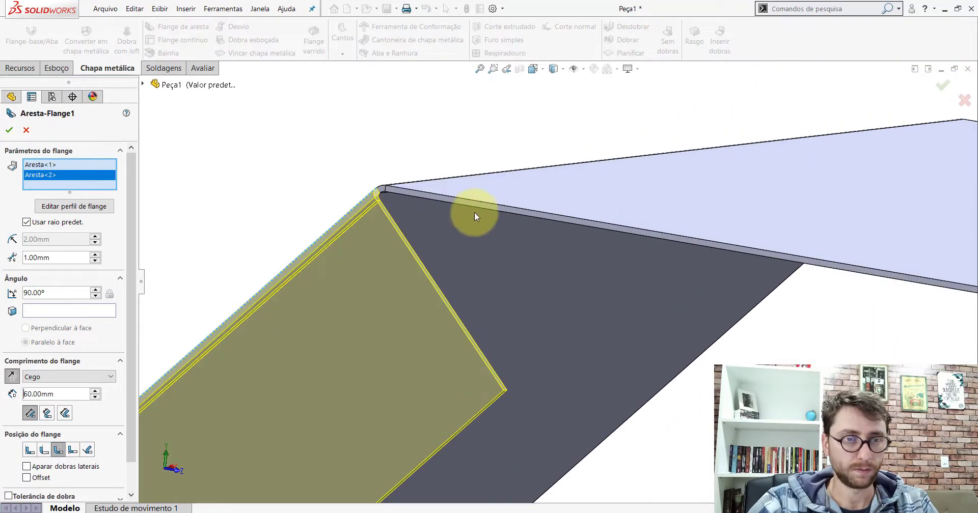
left_click(452, 197)
scroll(600, 304, "up", 5)
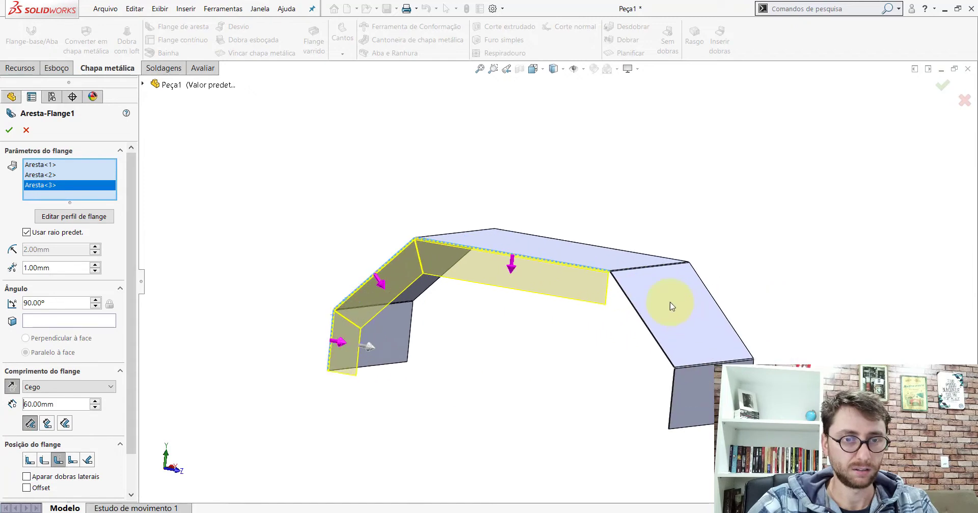
scroll(652, 298, "down", 5)
left_click(514, 257)
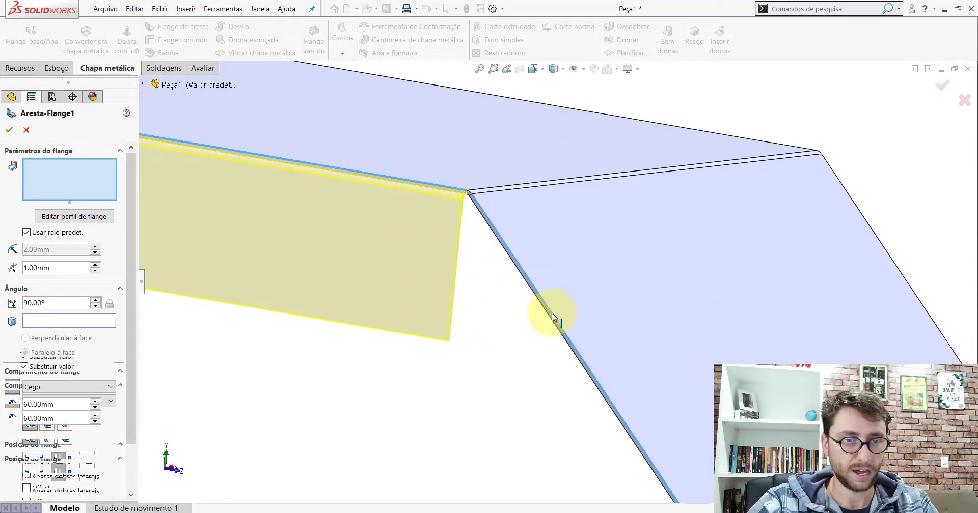
scroll(551, 314, "up", 3)
scroll(590, 377, "up", 2)
scroll(596, 344, "down", 3)
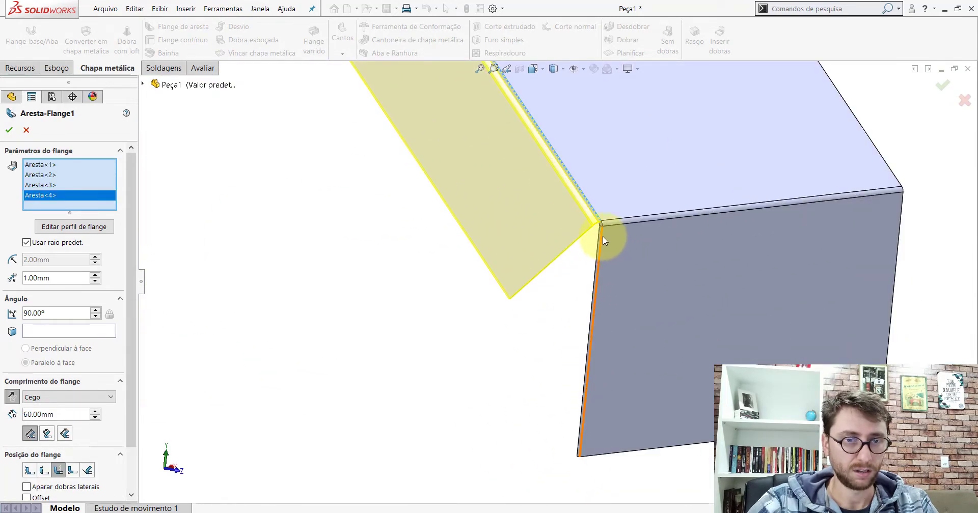
left_click(603, 236)
scroll(565, 273, "up", 2)
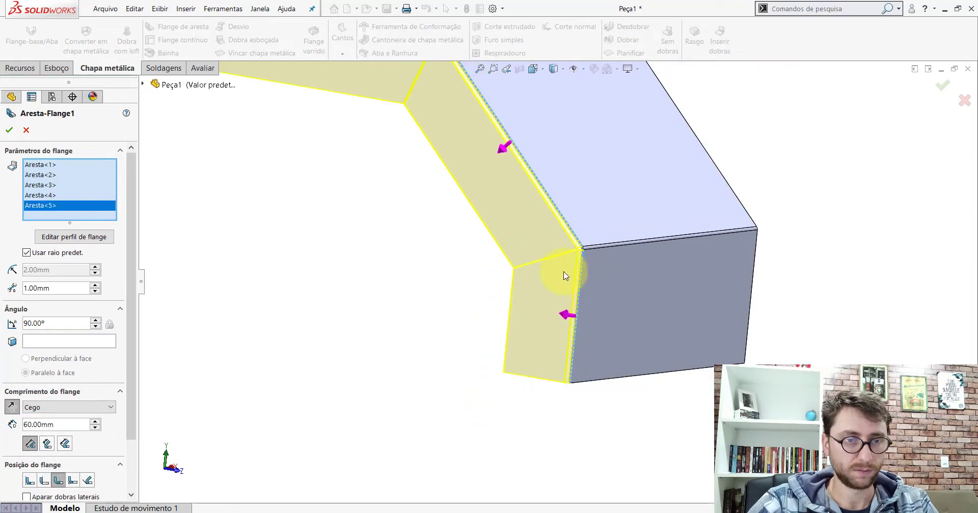
scroll(560, 280, "up", 3)
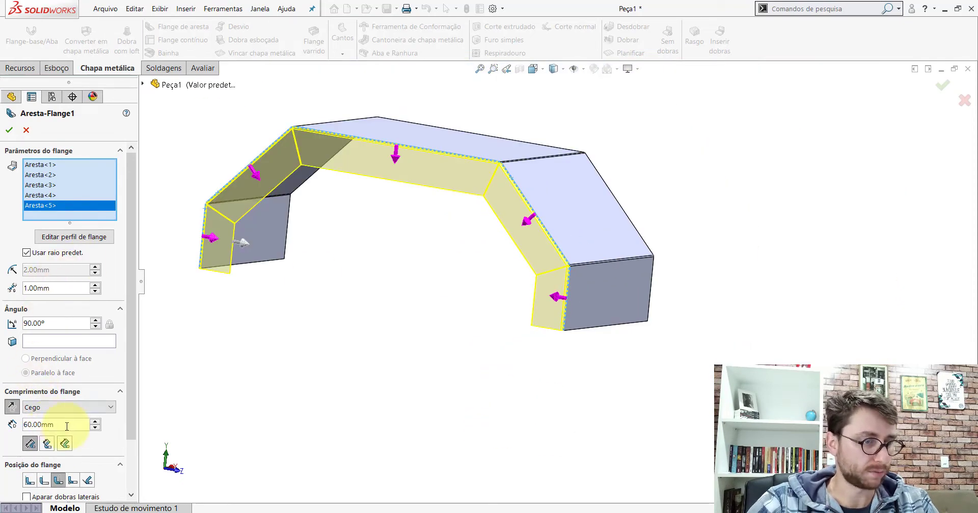
Step: Set the flange length to 180 mm and bend it outward (Dobrar para fora)
type("1")
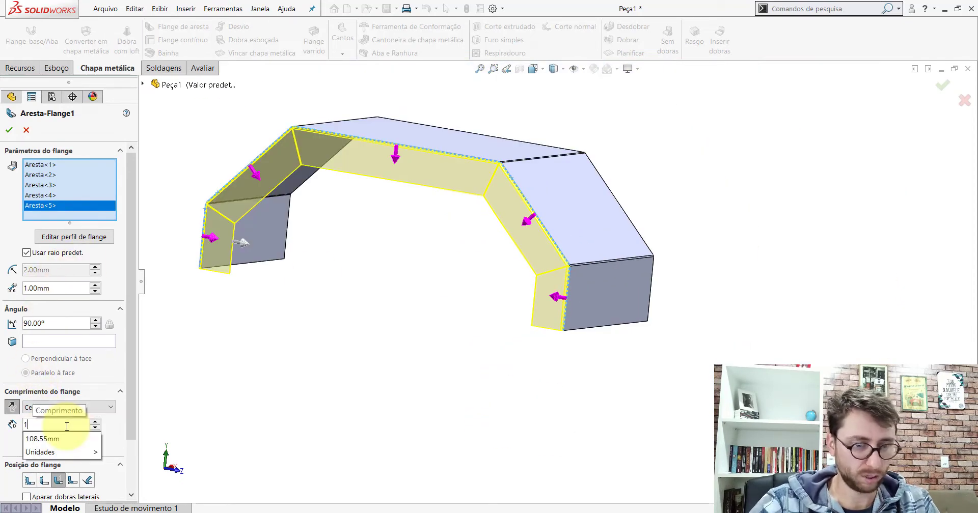
type("80")
key("Return")
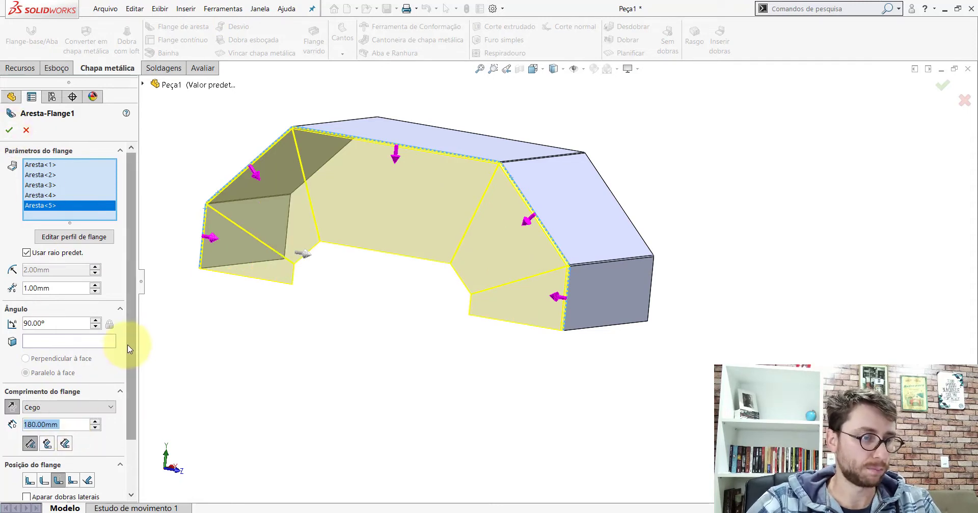
left_click_drag(131, 343, 125, 415)
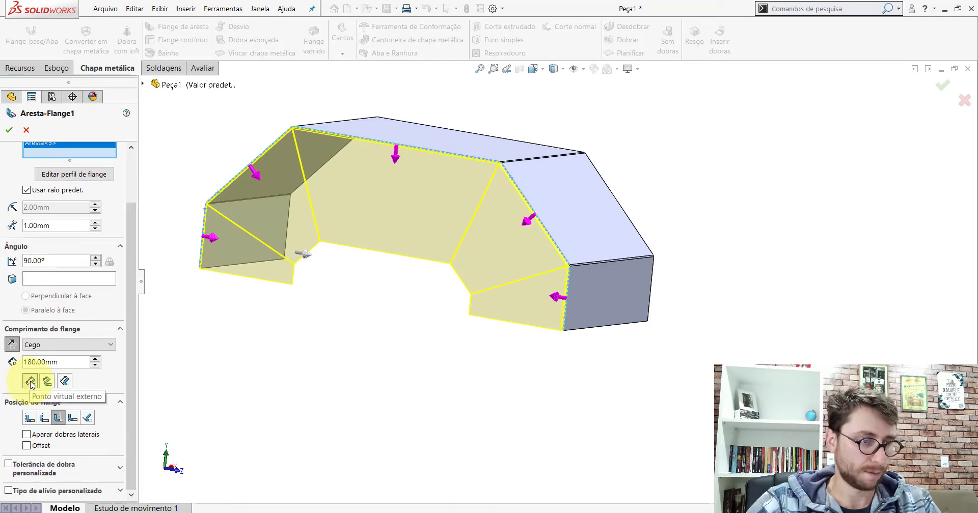
left_click(59, 420)
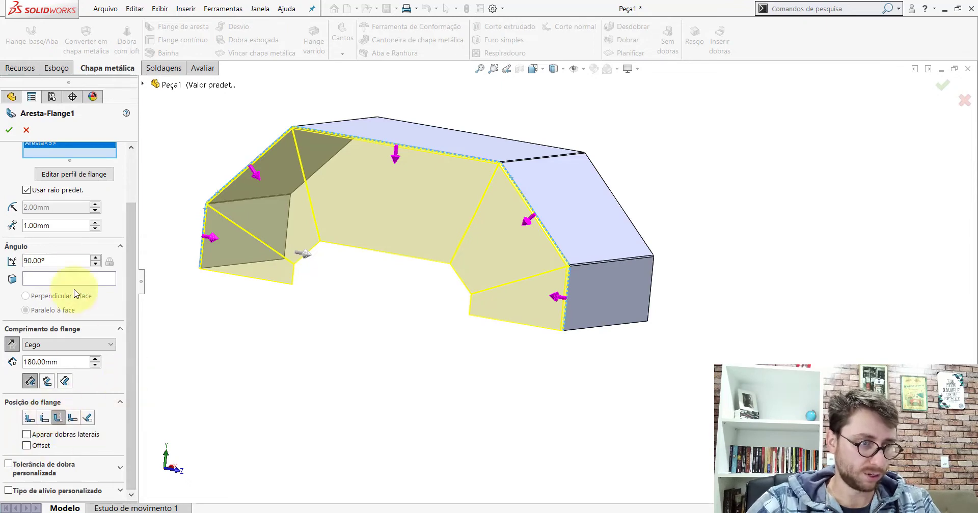
Step: Show the part in isometric view and orbit to its other side
scroll(516, 163, "down", 2)
scroll(515, 183, "down", 2)
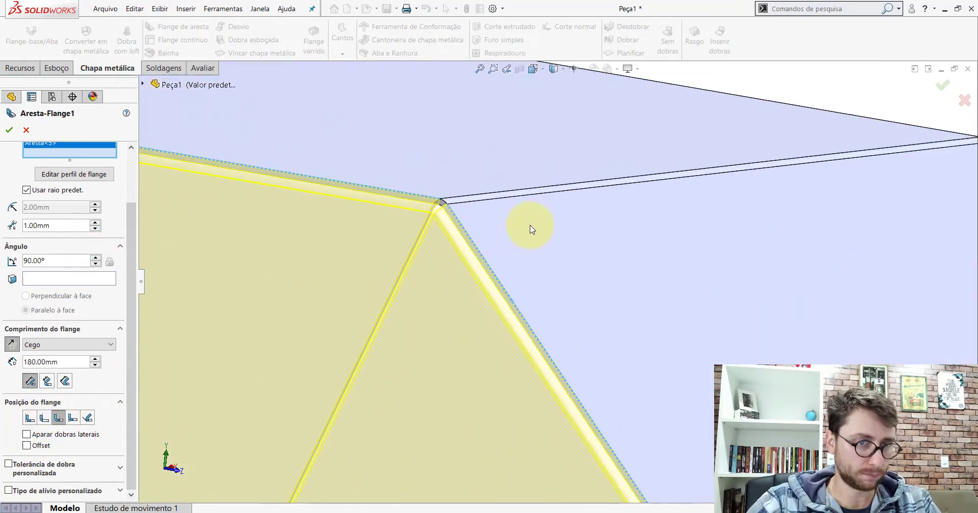
scroll(525, 225, "down", 2)
scroll(465, 225, "down", 2)
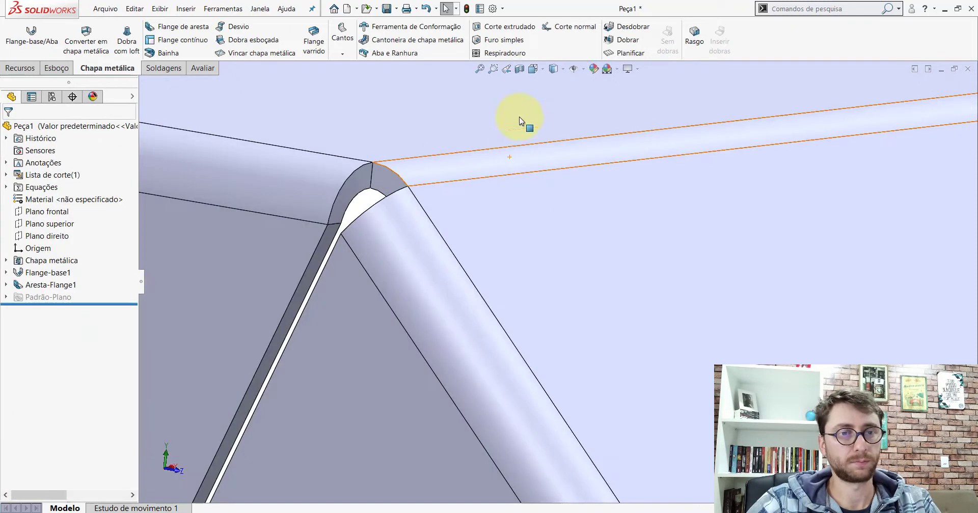
left_click(539, 72)
left_click(591, 92)
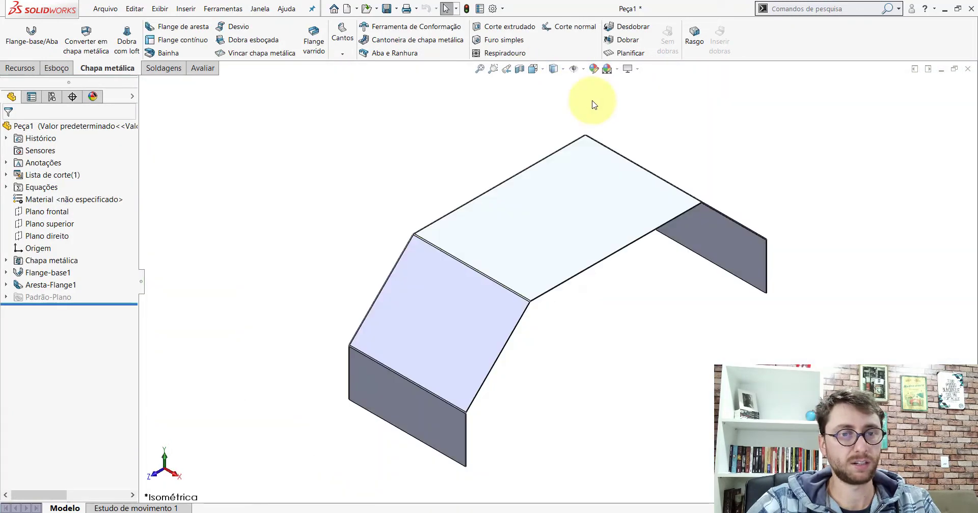
mouse_move(350, 175)
middle_mouse_down()
mouse_move(506, 209)
mouse_move(448, 168)
mouse_move(522, 240)
mouse_move(516, 247)
middle_mouse_up()
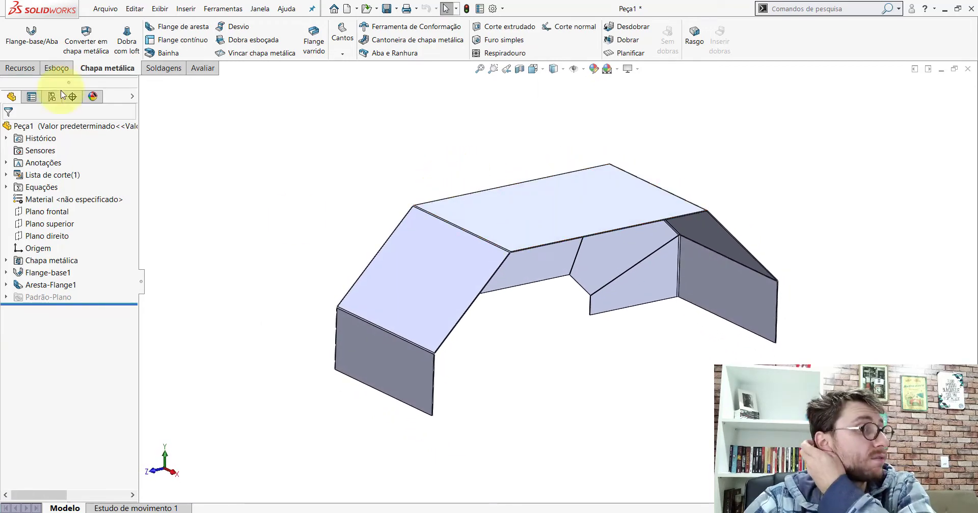
Step: Start a new edge flange on the first, second and top edges of the opposite side
left_click(183, 26)
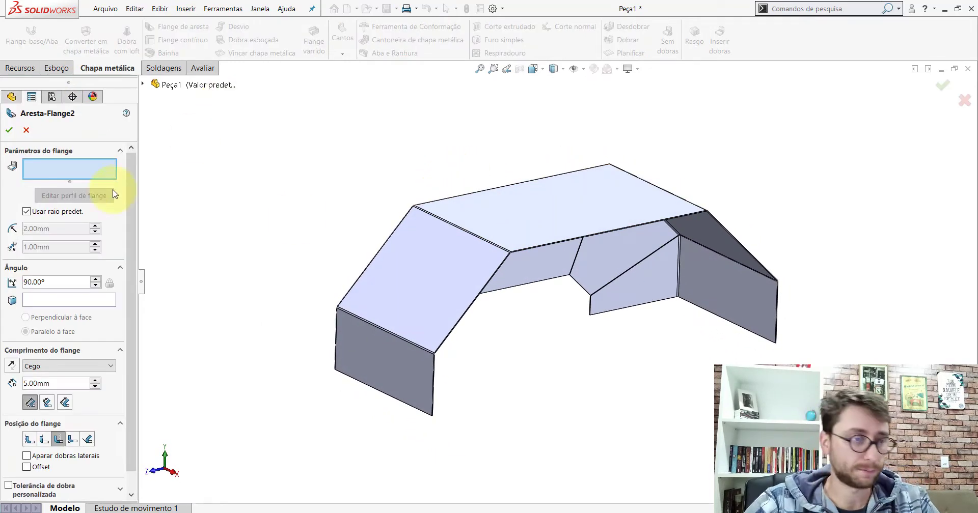
scroll(480, 356, "down", 3)
scroll(414, 332, "down", 4)
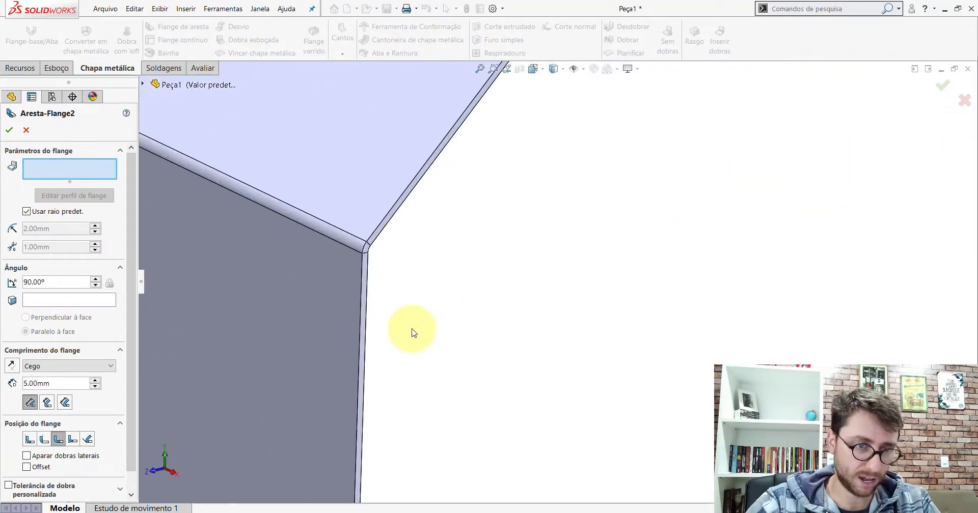
scroll(362, 297, "down", 2)
left_click(358, 300)
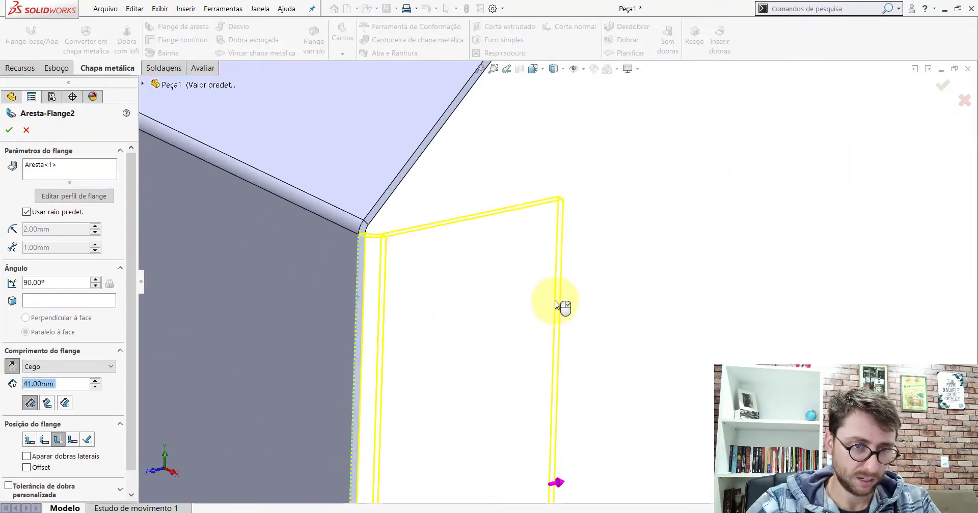
scroll(560, 306, "up", 1)
scroll(458, 214, "down", 2)
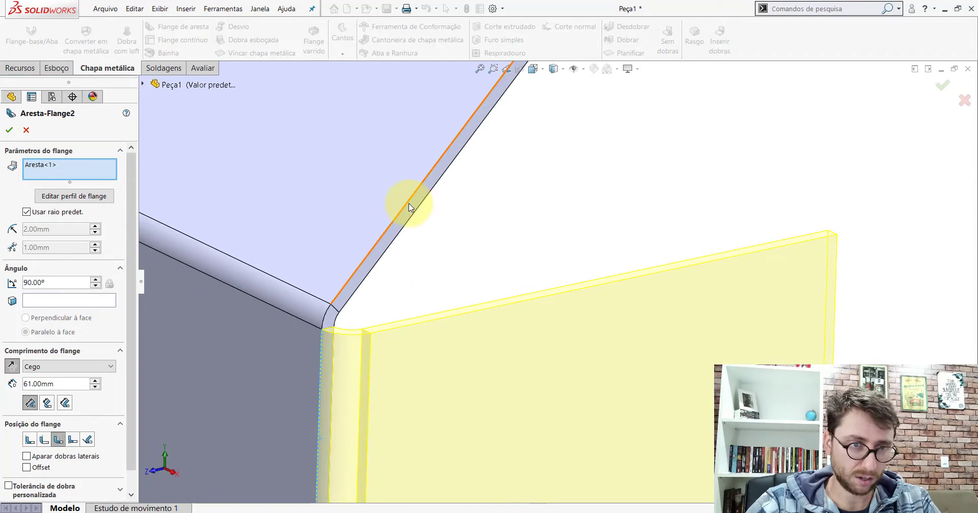
left_click(410, 207)
scroll(645, 235, "up", 2)
scroll(633, 236, "up", 2)
scroll(685, 153, "down", 3)
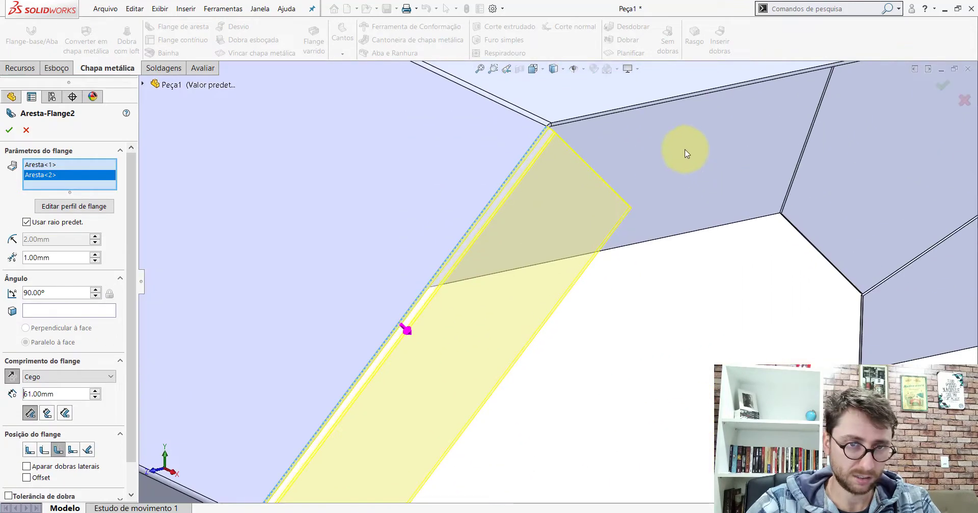
scroll(637, 94, "down", 2)
left_click(515, 147)
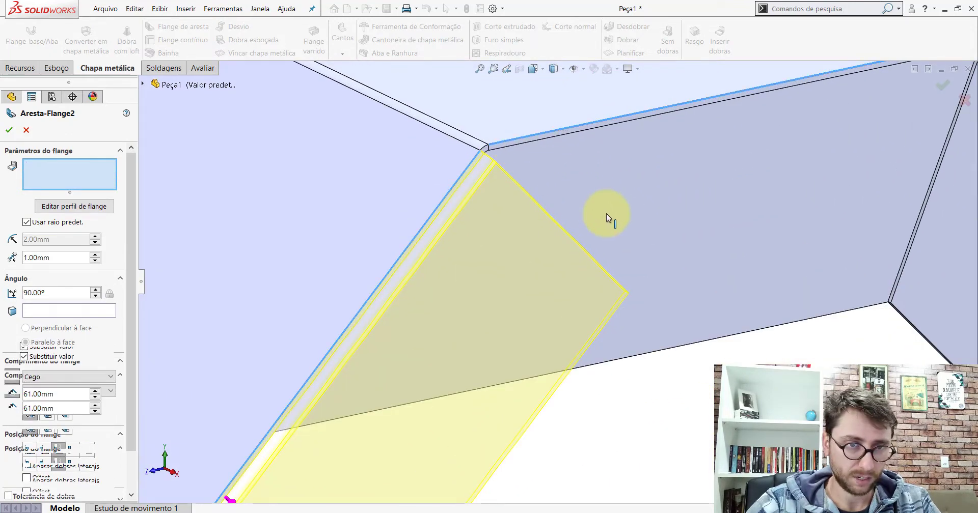
Step: Add the fourth and fifth edges, set the length to 130 mm and accept
scroll(632, 255, "up", 2)
scroll(873, 231, "up", 2)
scroll(823, 225, "down", 3)
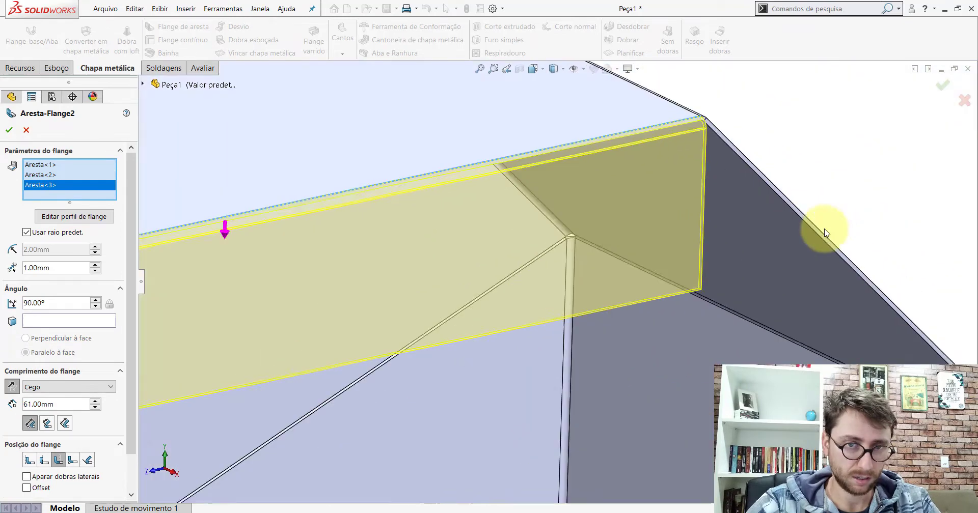
scroll(739, 178, "down", 2)
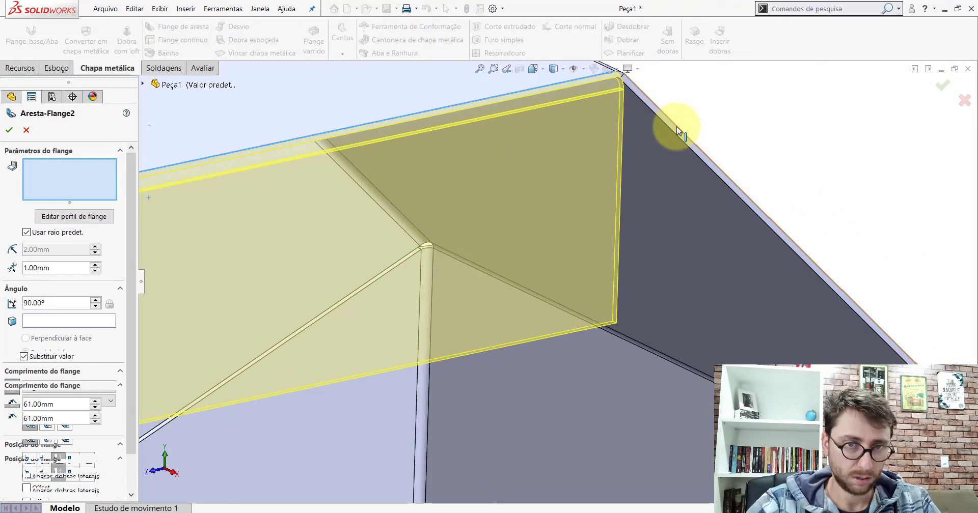
left_click(677, 127)
scroll(687, 239, "up", 3)
scroll(700, 356, "up", 3)
scroll(663, 356, "down", 5)
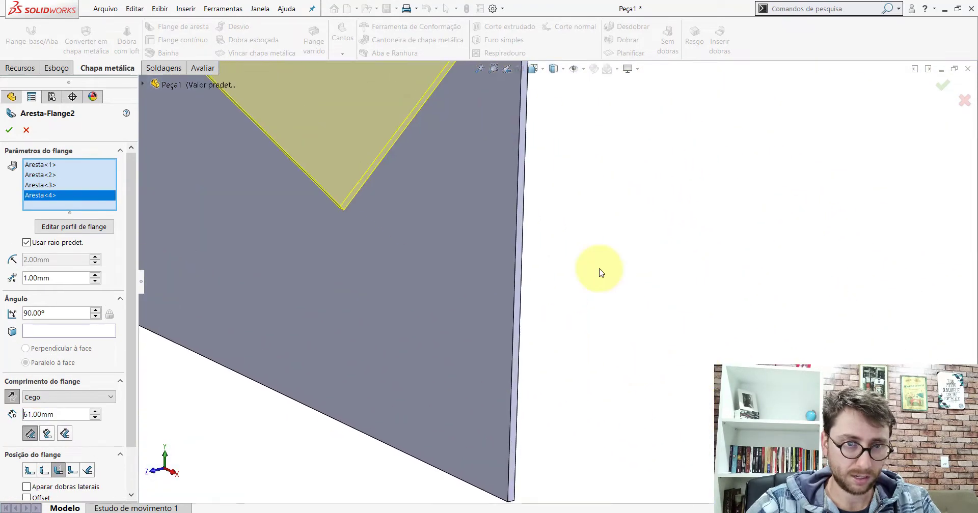
left_click(529, 155)
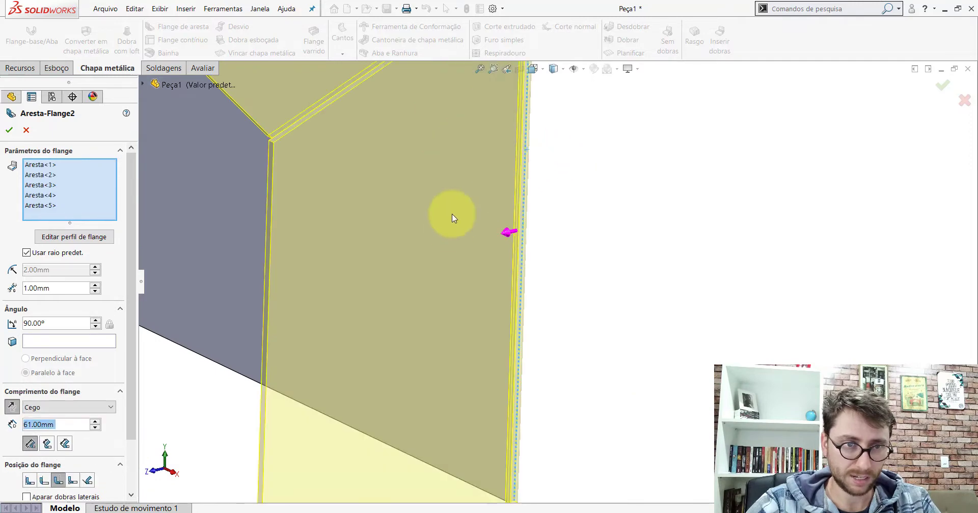
scroll(396, 257, "up", 3)
scroll(395, 257, "up", 5)
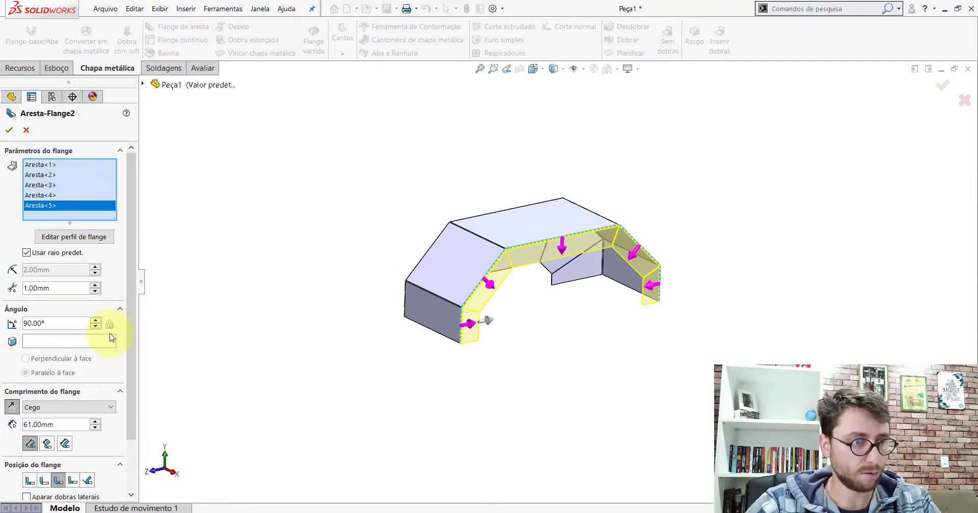
type("1")
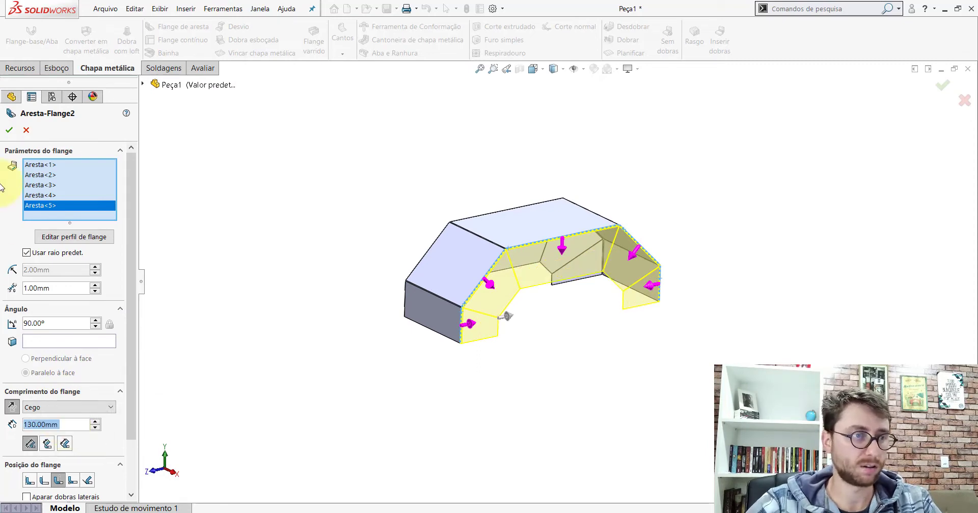
left_click(8, 131)
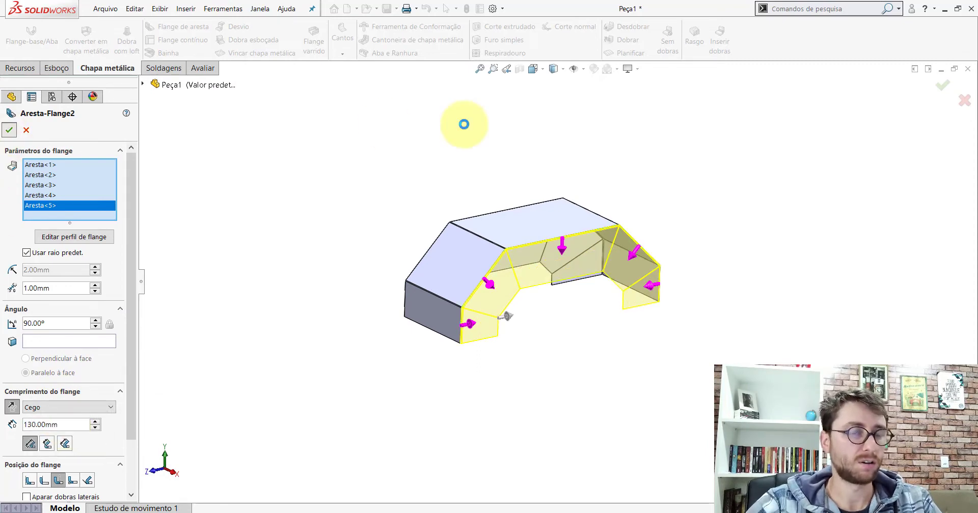
Step: Set the PP-PR part to isometric view and switch to the finished orange fender part
left_click(533, 69)
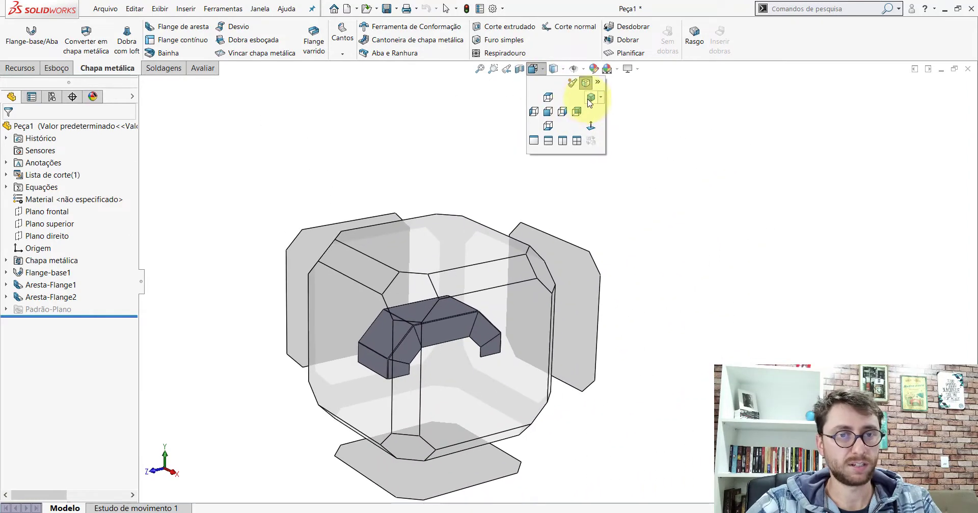
left_click(591, 92)
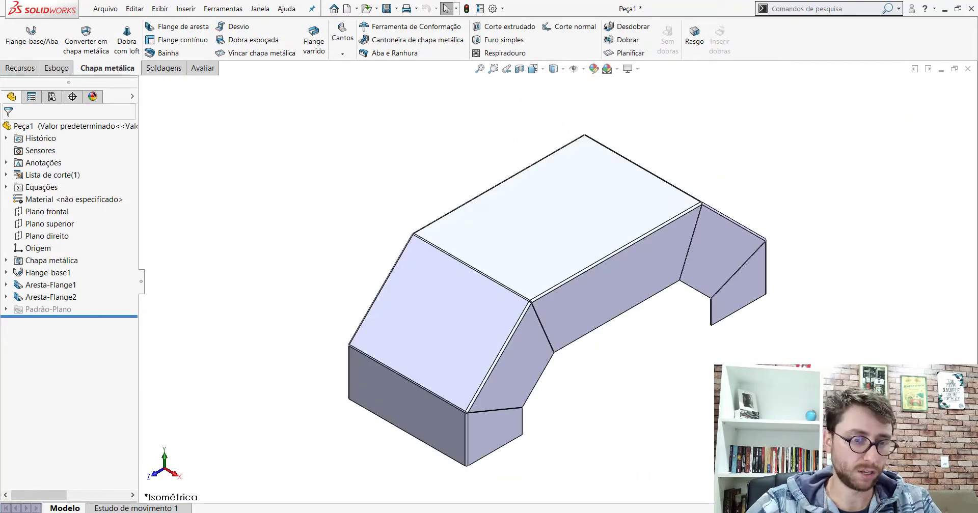
left_click(365, 480)
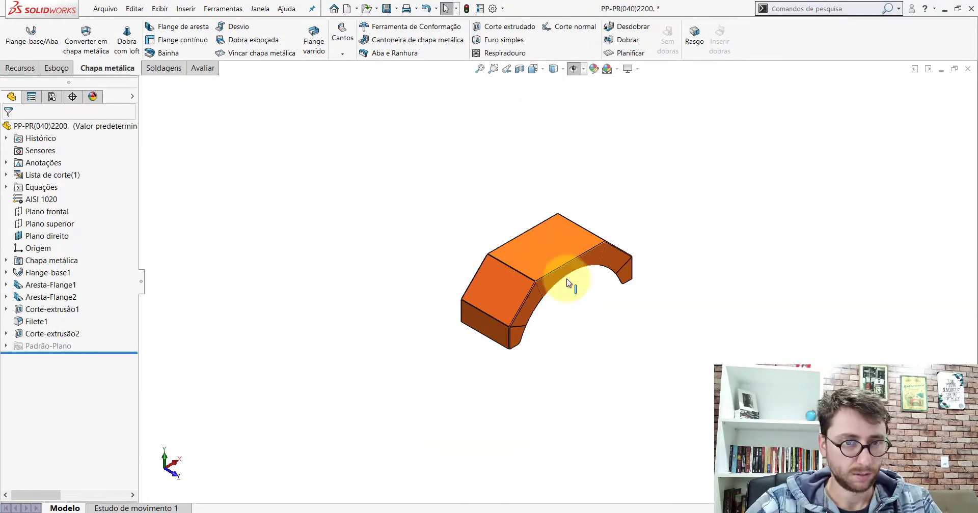
scroll(609, 290, "down", 3)
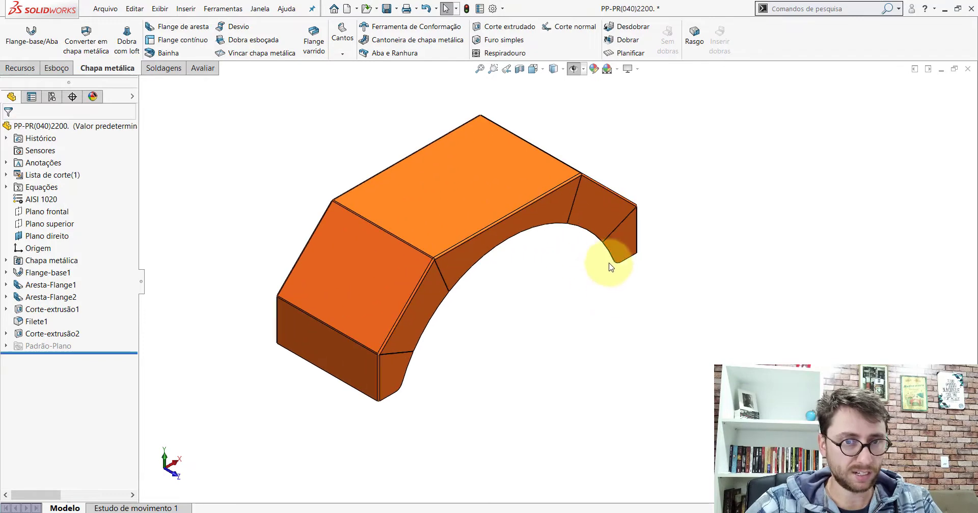
Step: Edit the Corte-extrusão1 wheel-arch sketch, fit it in view, then exit and rebuild
left_click(58, 310)
left_click(80, 276)
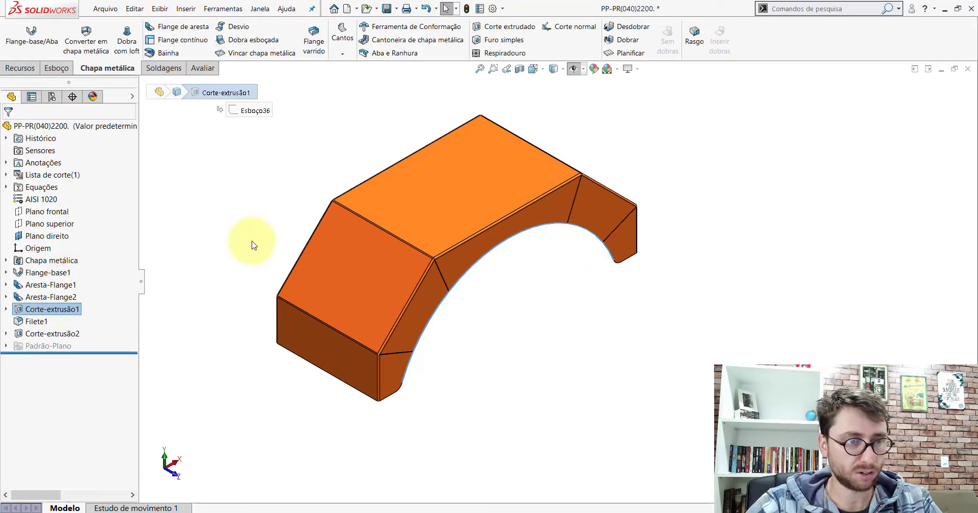
scroll(540, 337, "up", 3)
scroll(530, 359, "down", 3)
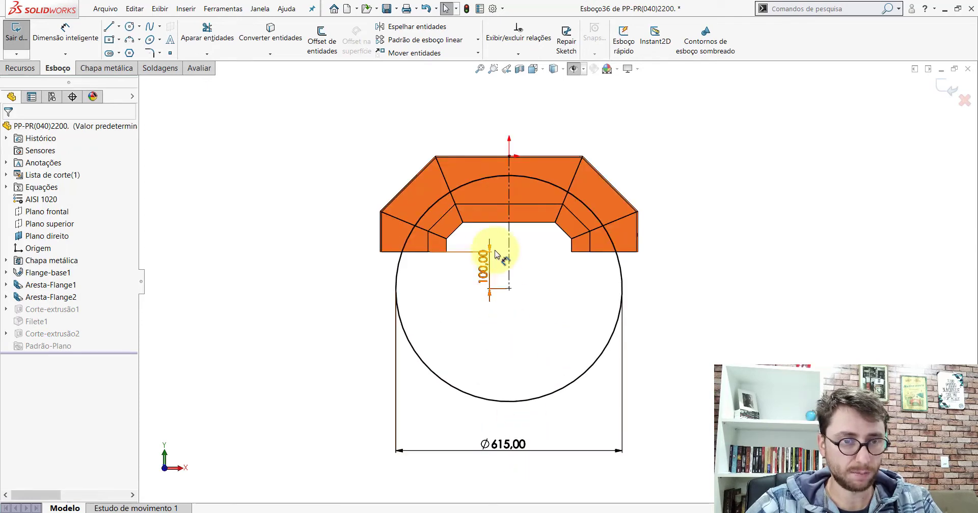
scroll(490, 256, "down", 4)
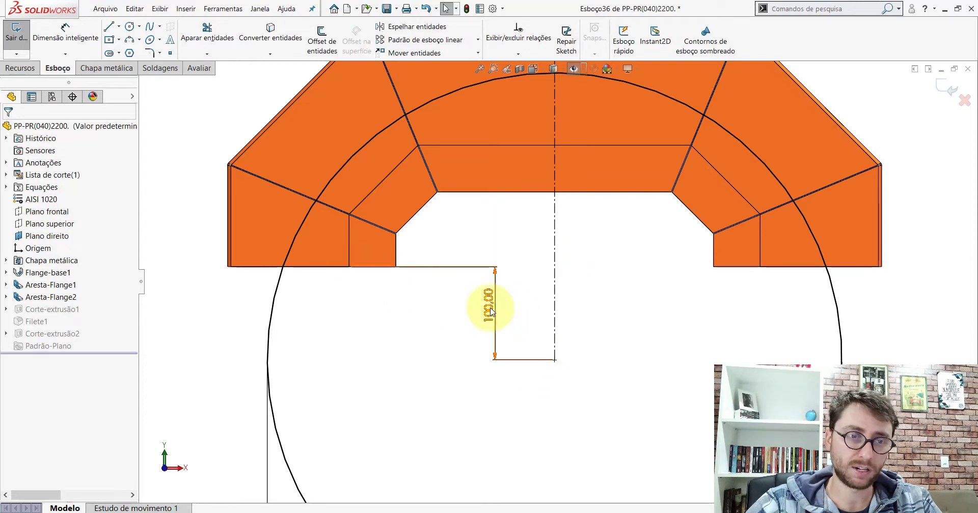
key("z")
key("ctrl+b")
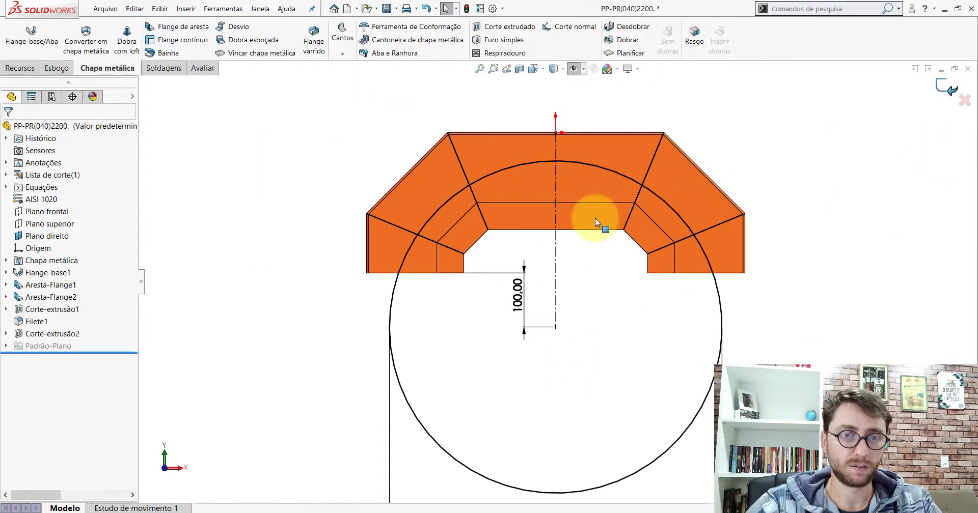
Step: Switch to the other open fender part, Peça1
key("ctrl+Tab")
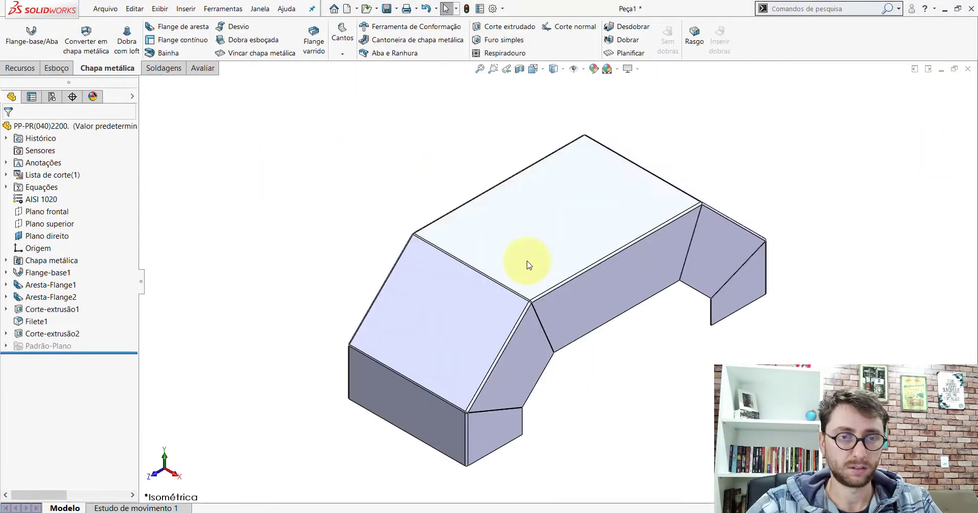
scroll(560, 305, "up", 5)
scroll(436, 180, "down", 10)
Step: Start a sketch on the fender's central face with a centreline down from the top-edge midpoint
left_click(371, 155)
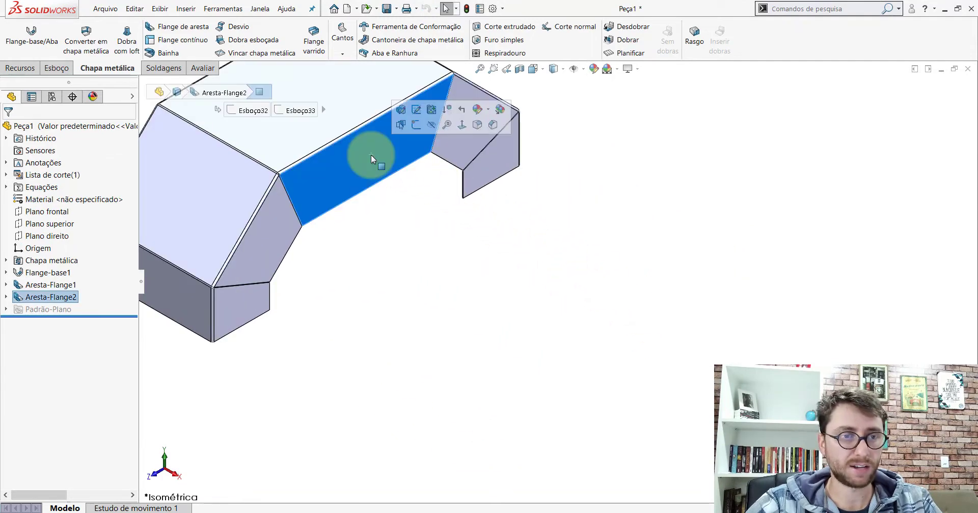
left_click(408, 126)
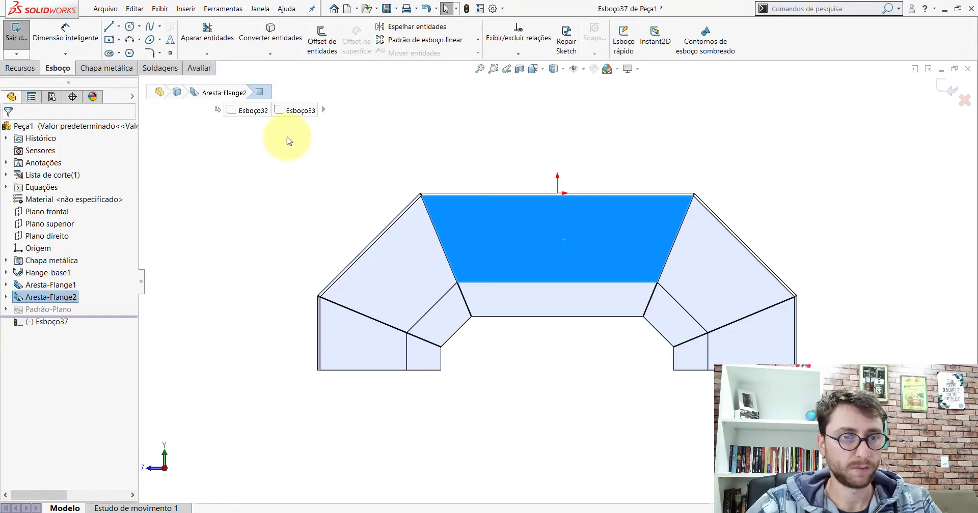
left_click(107, 27)
left_click(119, 27)
left_click(135, 51)
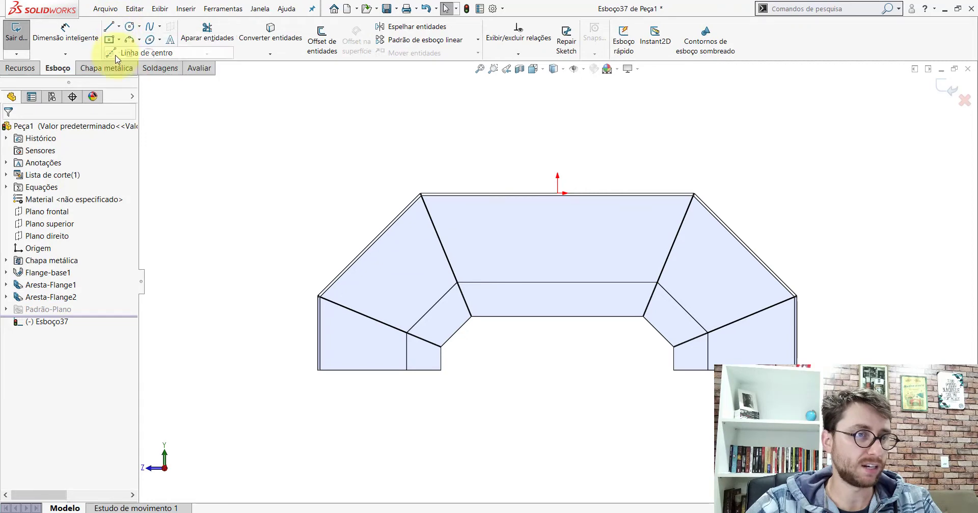
scroll(560, 209, "down", 5)
scroll(554, 213, "down", 1)
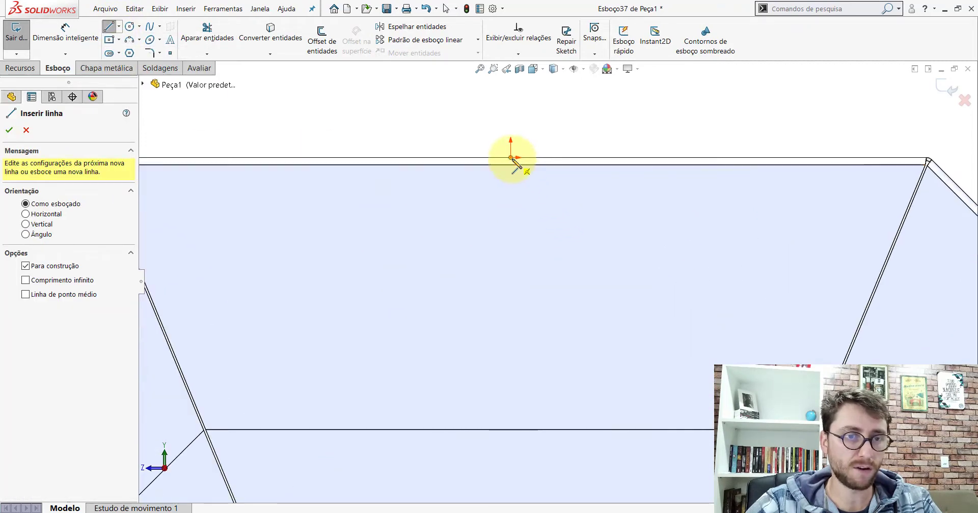
left_click(511, 158)
scroll(596, 351, "up", 6)
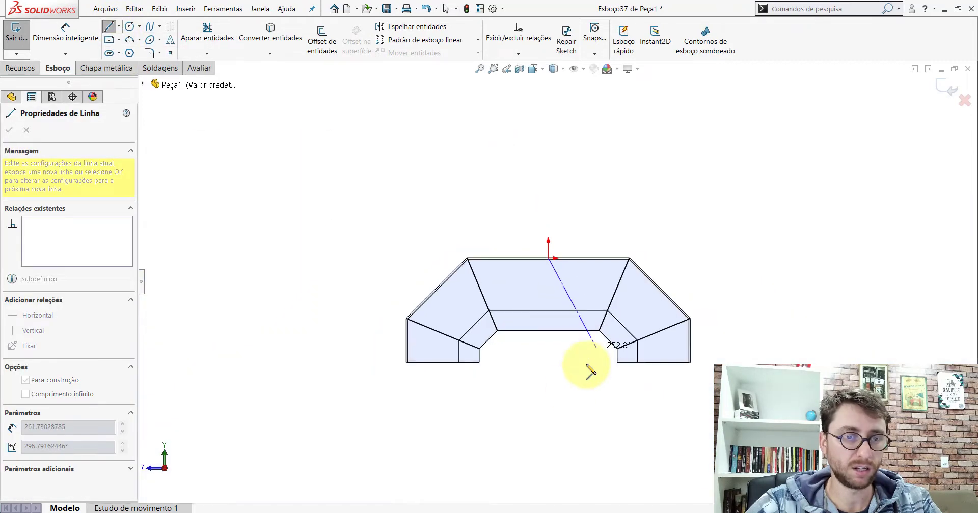
left_click(548, 427)
key("Escape")
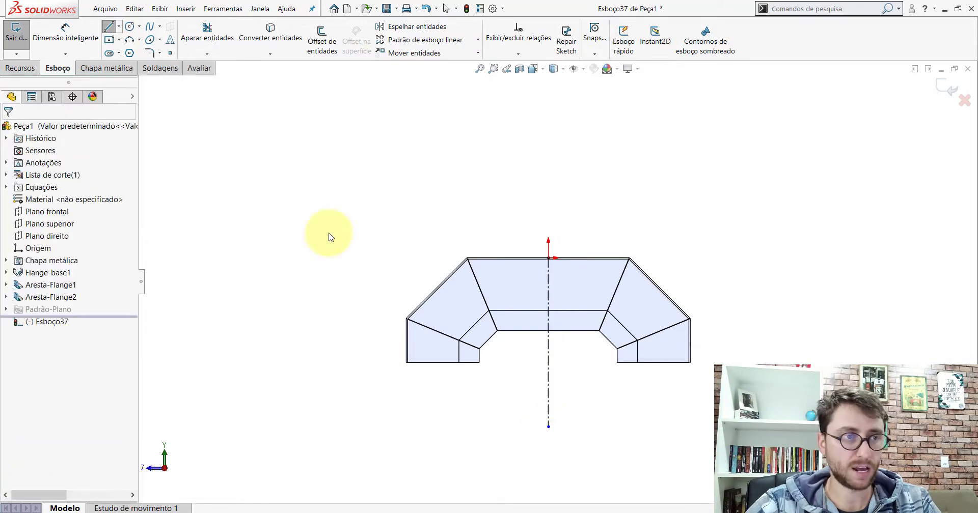
Step: Draw a circle centred on the centreline's end and dimension it to Ø615 mm
scroll(601, 408, "down", 3)
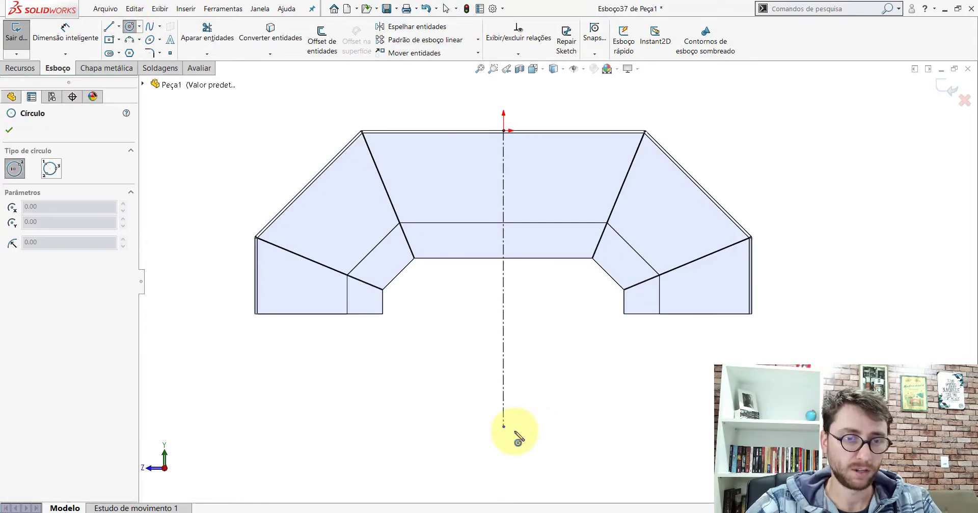
left_click(504, 427)
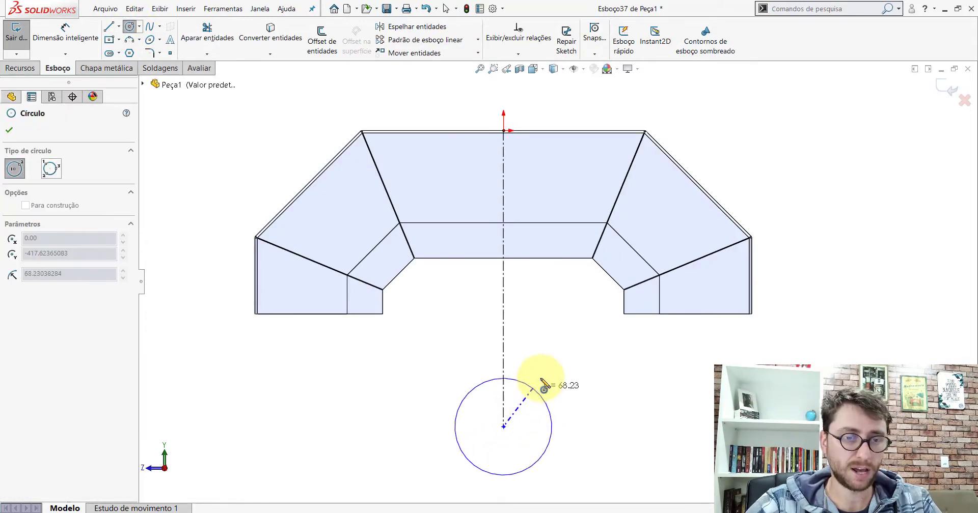
left_click(592, 326)
key("Escape")
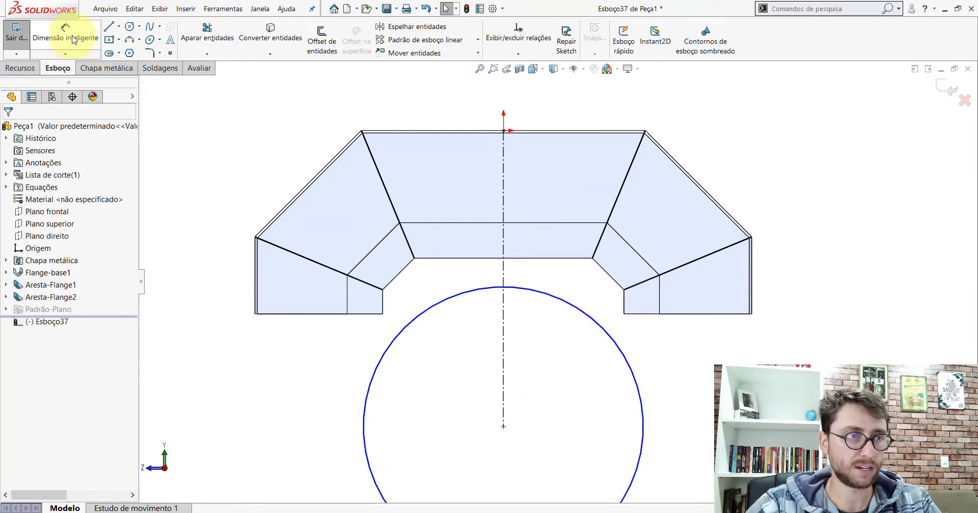
left_click(66, 31)
key("f")
scroll(648, 367, "down", 2)
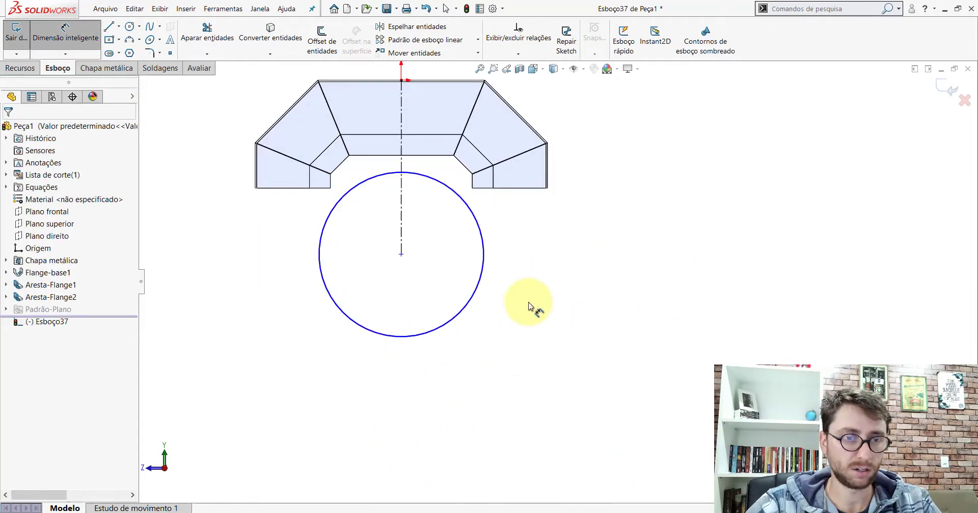
left_click(478, 287)
left_click(400, 396)
type("61")
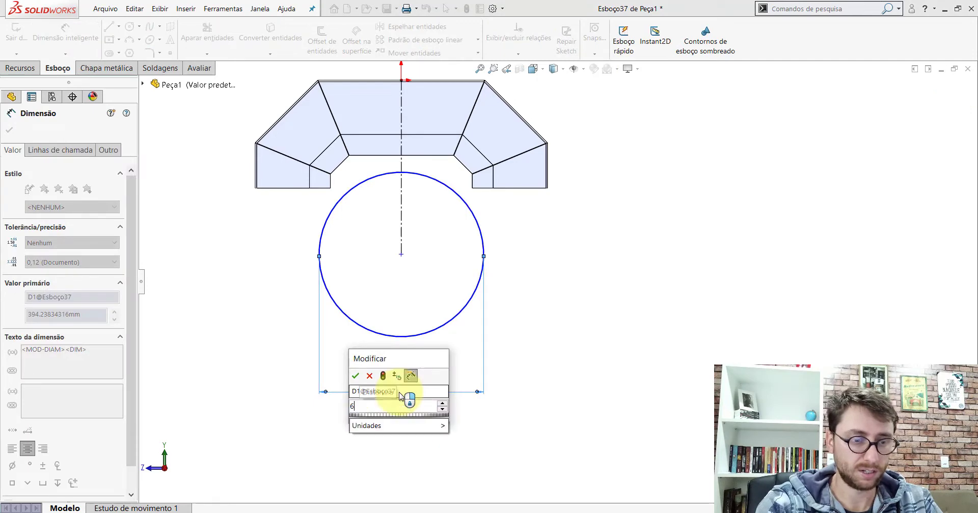
type("5")
key("Return")
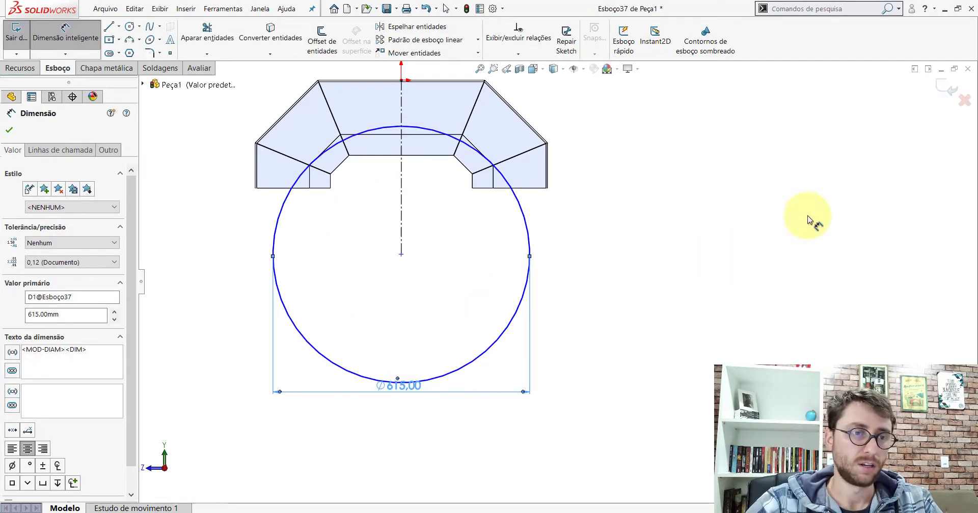
left_click(812, 218)
Step: Dimension the circle's centre 100 mm below the flange's bottom edge
scroll(362, 218, "down", 3)
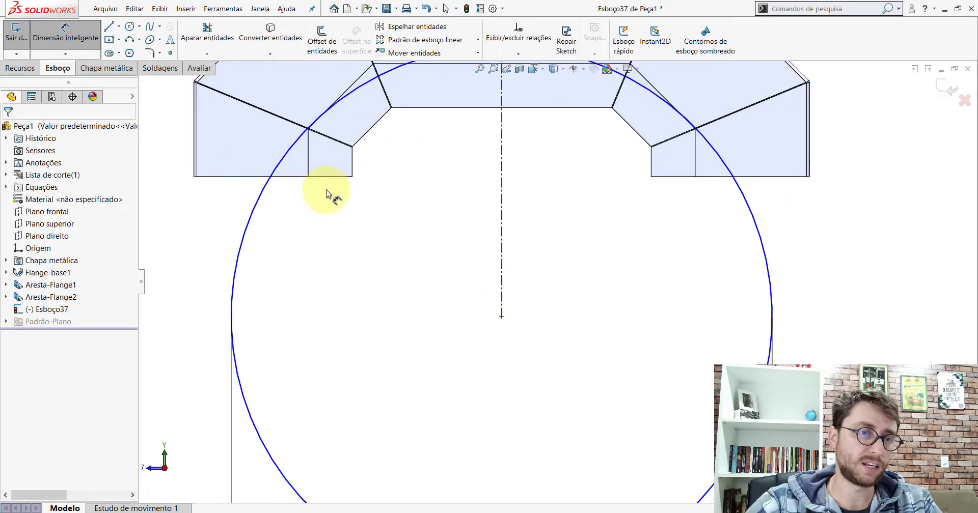
left_click(295, 178)
left_click(502, 317)
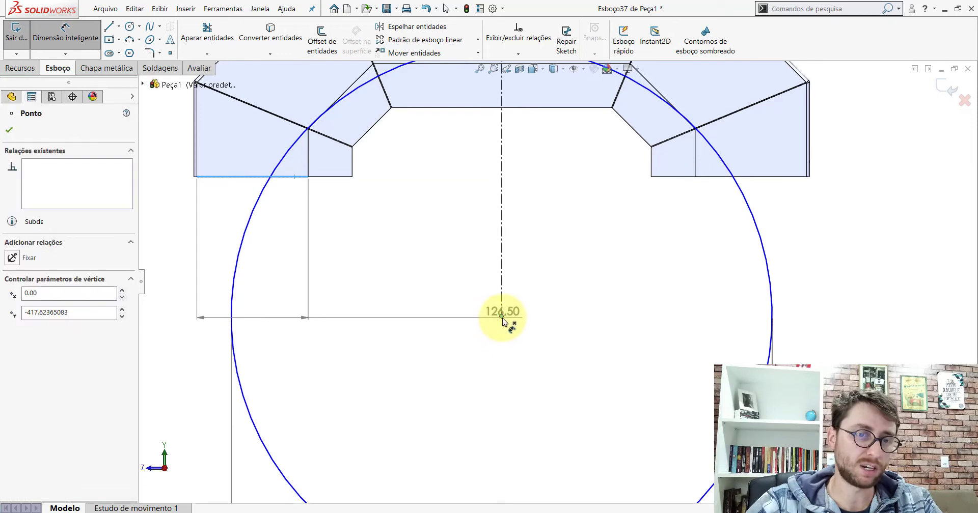
left_click(374, 253)
type("100")
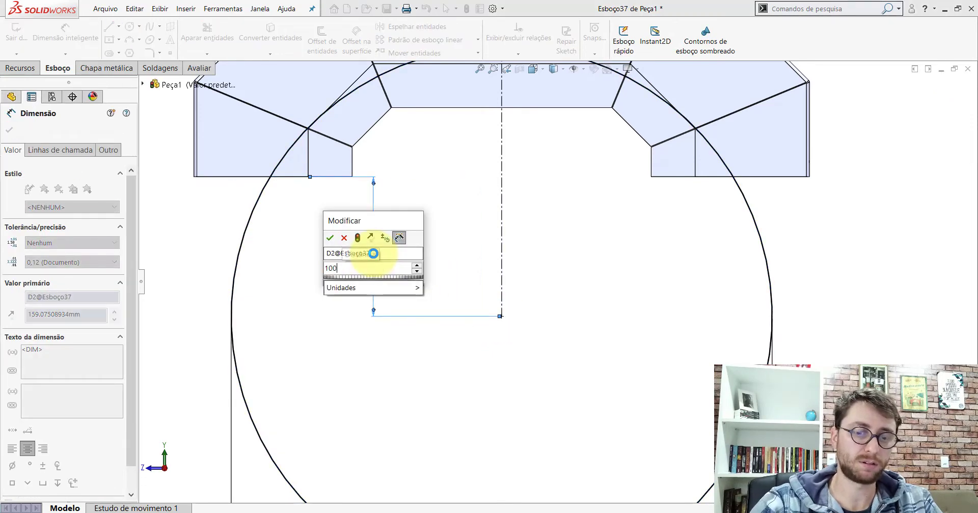
key("Return")
scroll(560, 265, "up", 5)
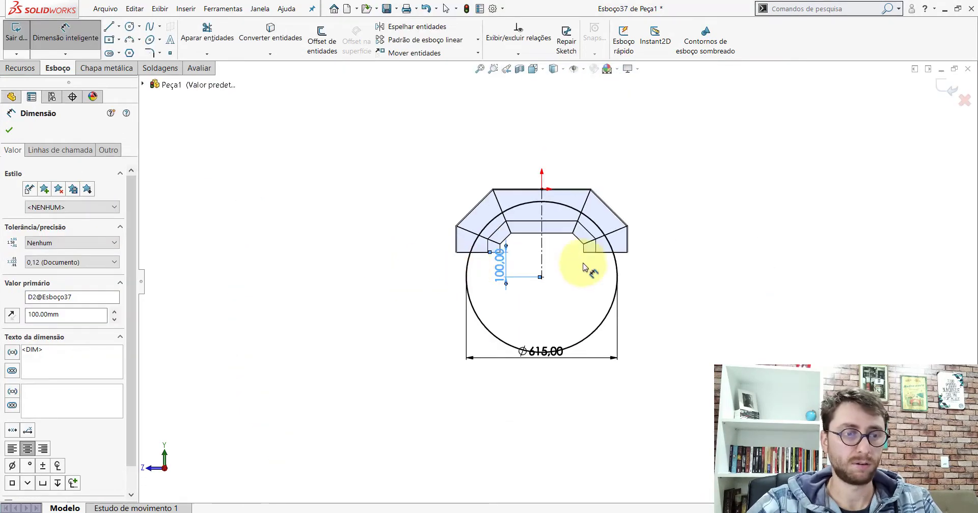
scroll(616, 267, "down", 1)
key("Escape")
Step: Create a blind extruded cut from the Ø615 circle sketch with 30 mm depth
left_click(21, 68)
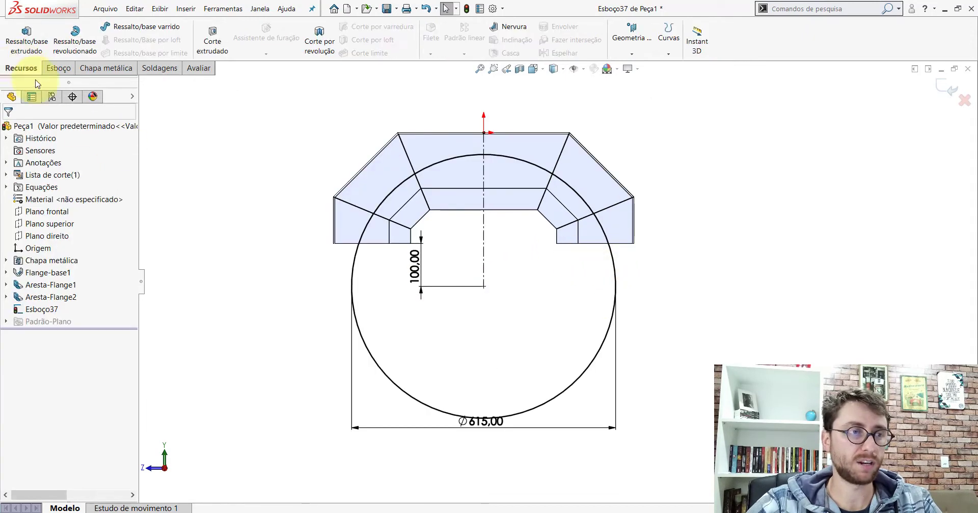
left_click(209, 41)
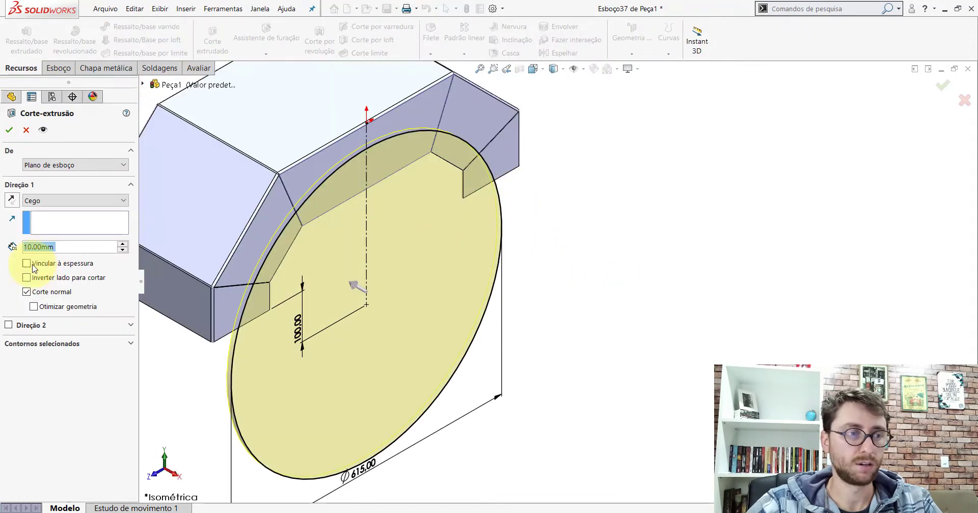
double_click(123, 245)
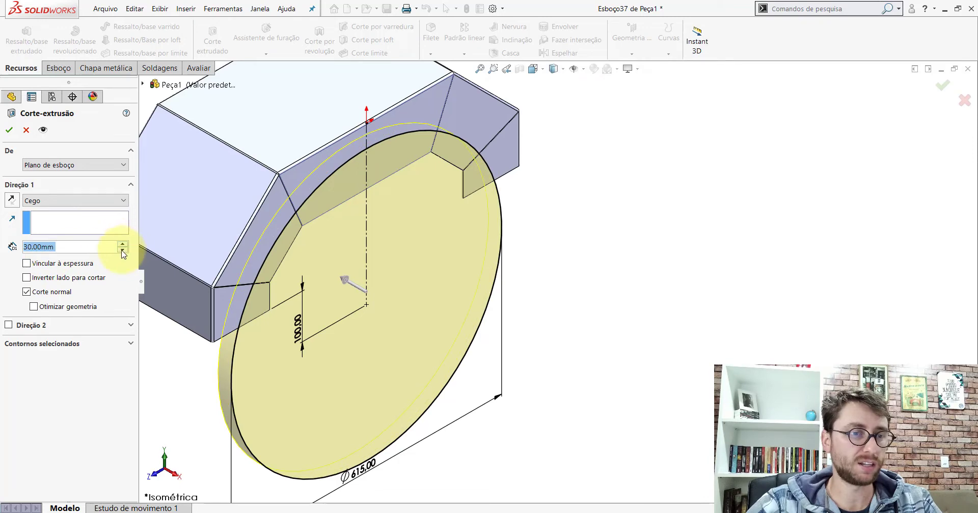
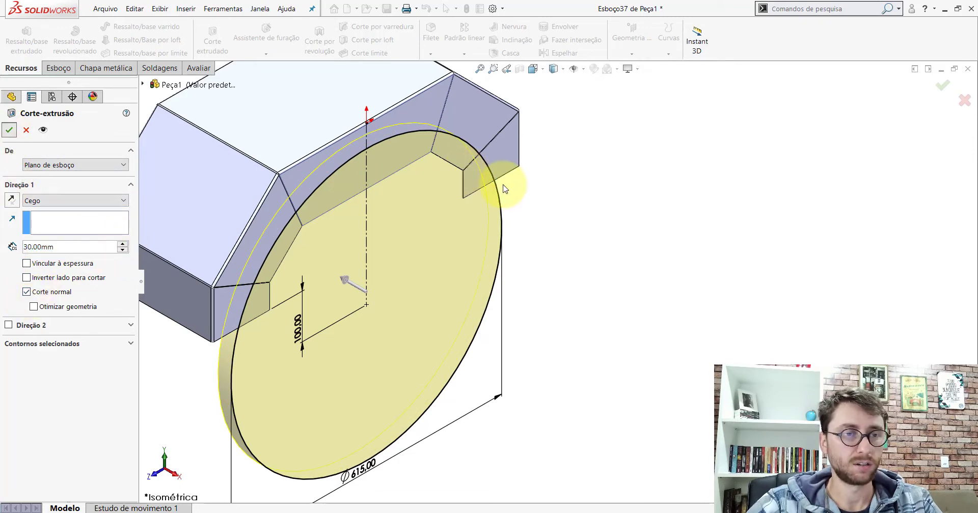
Step: Confirm the 30 mm cut-extrude on Peça1, then bring up the PP-PR(040)2200 part
key("Return")
mouse_move(485, 197)
middle_mouse_down()
mouse_move(384, 69)
mouse_move(432, 120)
mouse_move(457, 186)
middle_mouse_up()
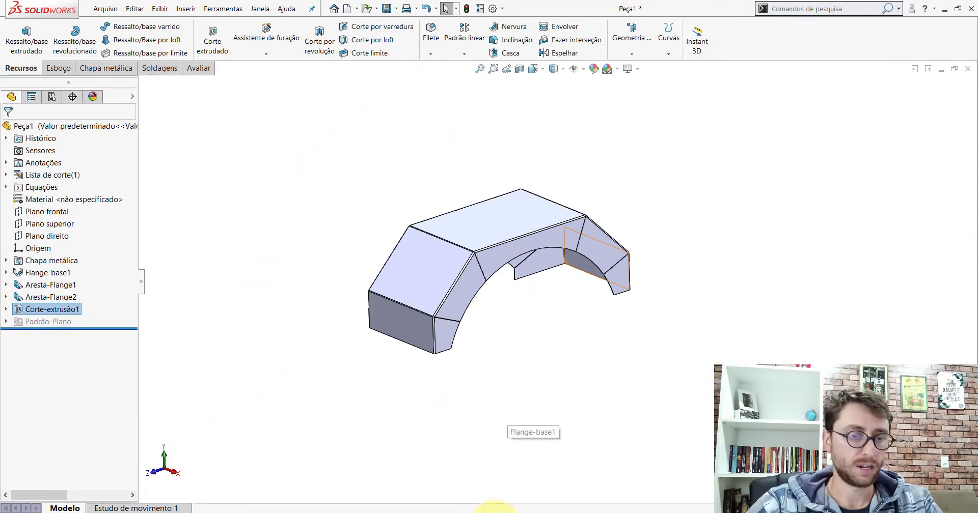
mouse_move(494, 509)
left_click(494, 466)
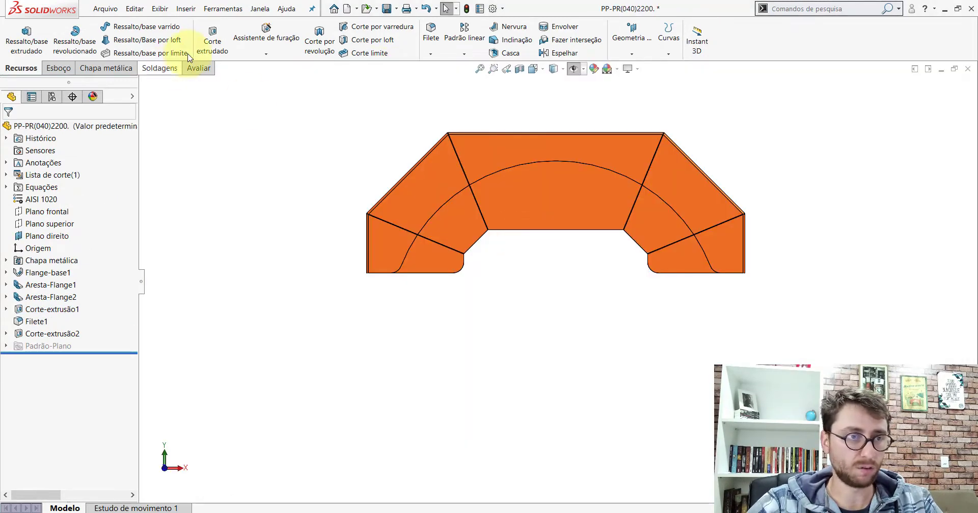
Step: Measure a rounded corner of the reference part, reading a 20 mm fillet radius
left_click(199, 68)
left_click(123, 38)
scroll(705, 281, "down", 5)
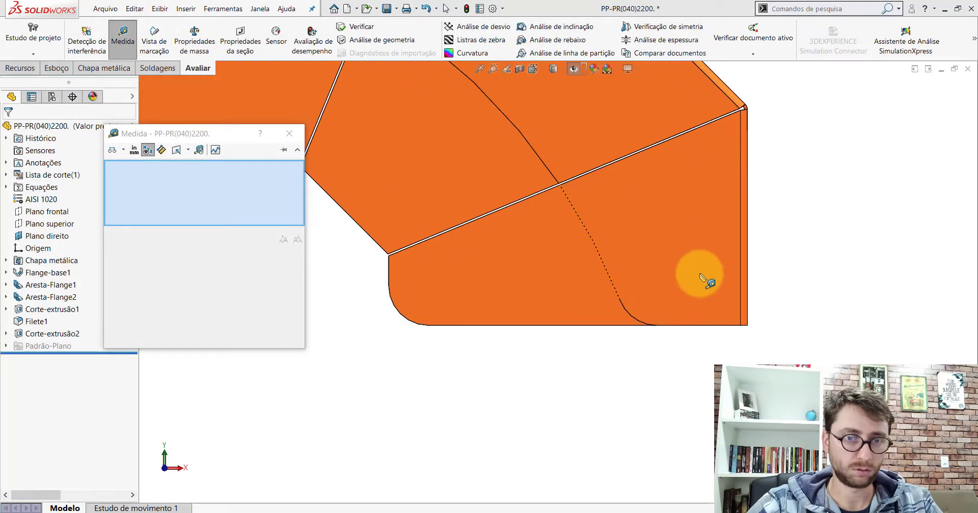
mouse_move(703, 278)
middle_mouse_down()
mouse_move(695, 262)
mouse_move(591, 340)
mouse_move(586, 285)
middle_mouse_up()
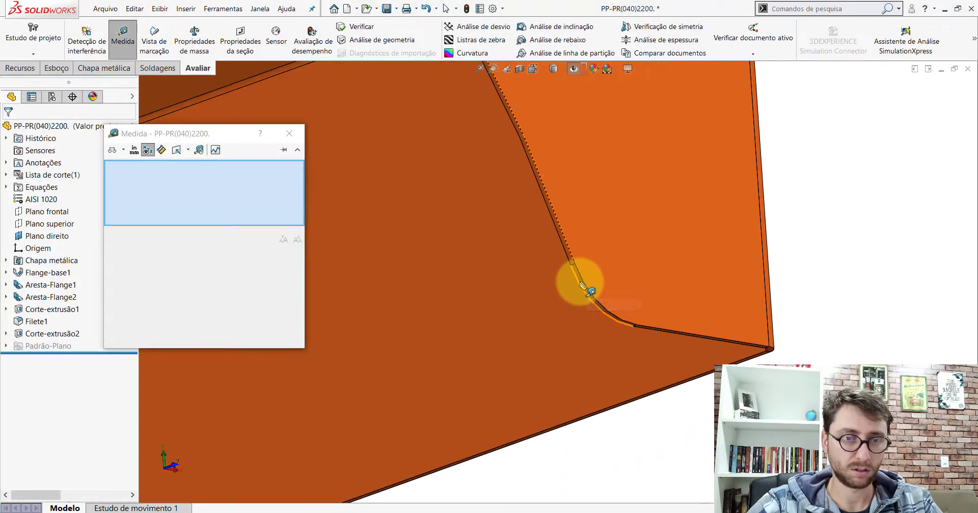
left_click(590, 293)
left_click(595, 303)
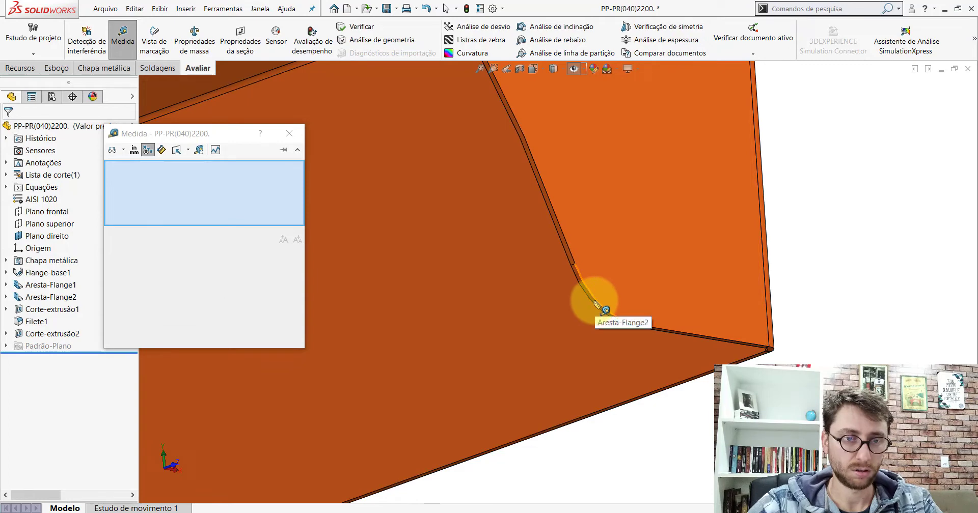
left_click(596, 306)
scroll(591, 295, "up", 4)
scroll(594, 265, "up", 3)
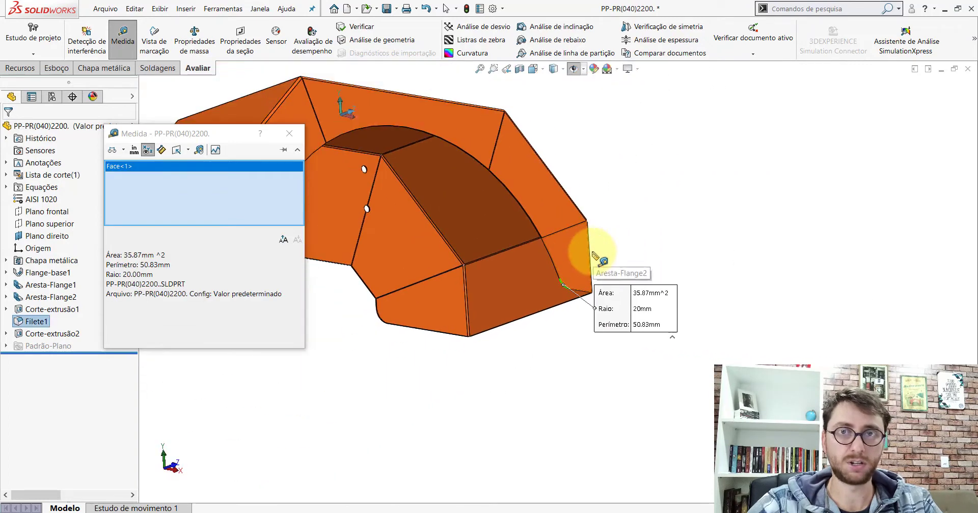
key("Escape")
Step: Measure the other corner fillet to confirm its 20 mm radius
scroll(451, 311, "down", 3)
scroll(539, 279, "down", 2)
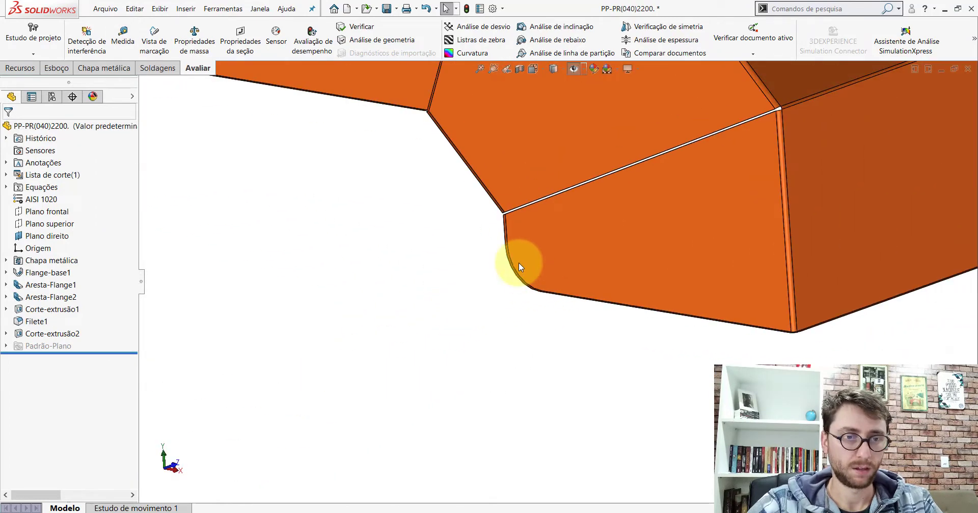
scroll(517, 262, "up", 2)
left_click(123, 33)
scroll(504, 279, "down", 3)
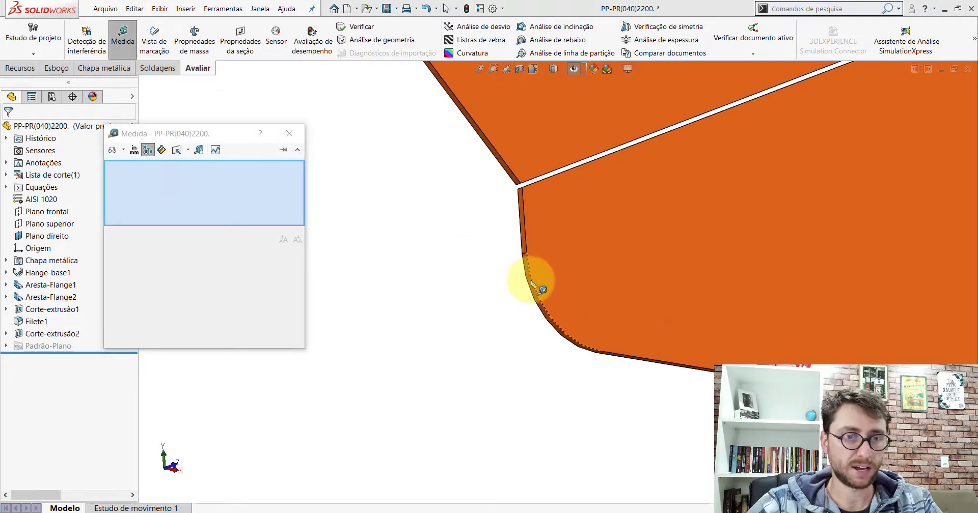
left_click(530, 283)
scroll(533, 283, "up", 3)
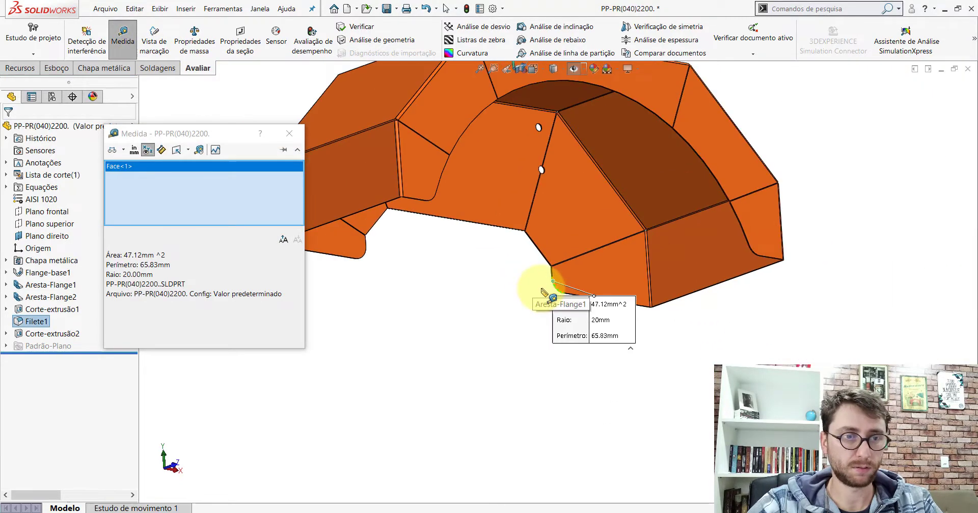
scroll(560, 280, "up", 2)
scroll(544, 306, "down", 2)
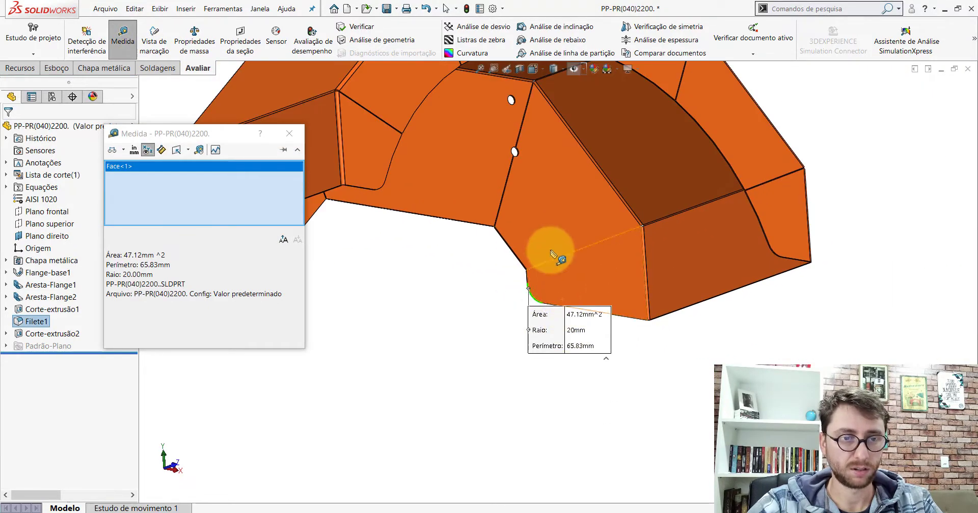
key("Escape")
Step: Return to Peça1 with the Features (Recursos) tools showing
scroll(542, 234, "up", 3)
mouse_move(537, 234)
middle_mouse_down()
mouse_move(523, 231)
mouse_move(500, 187)
mouse_move(510, 219)
middle_mouse_up()
left_click(581, 479)
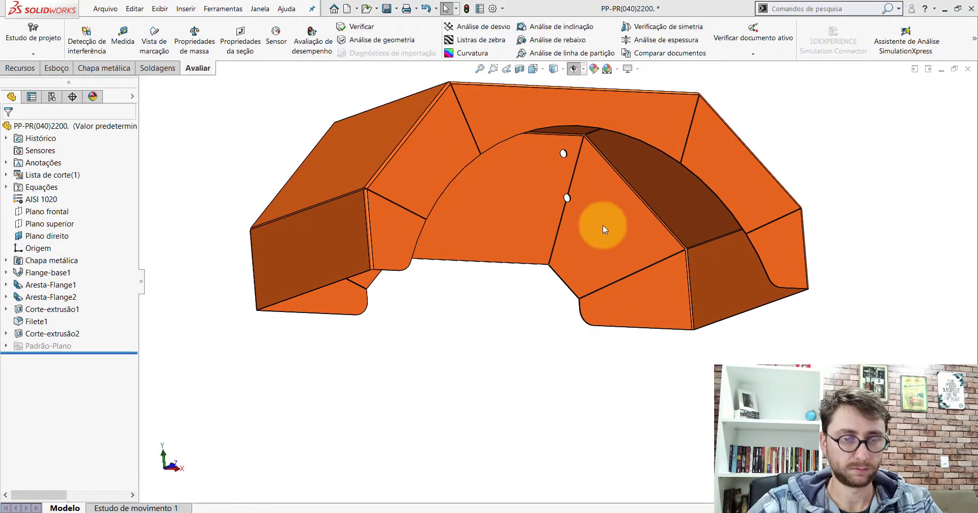
left_click(20, 67)
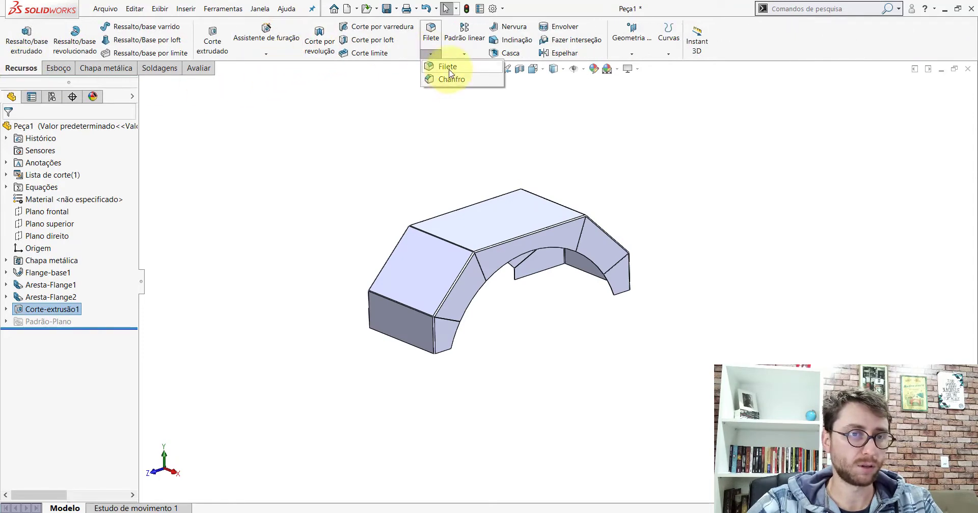
Step: Start a constant-size fillet with a 20 mm radius
left_click(431, 32)
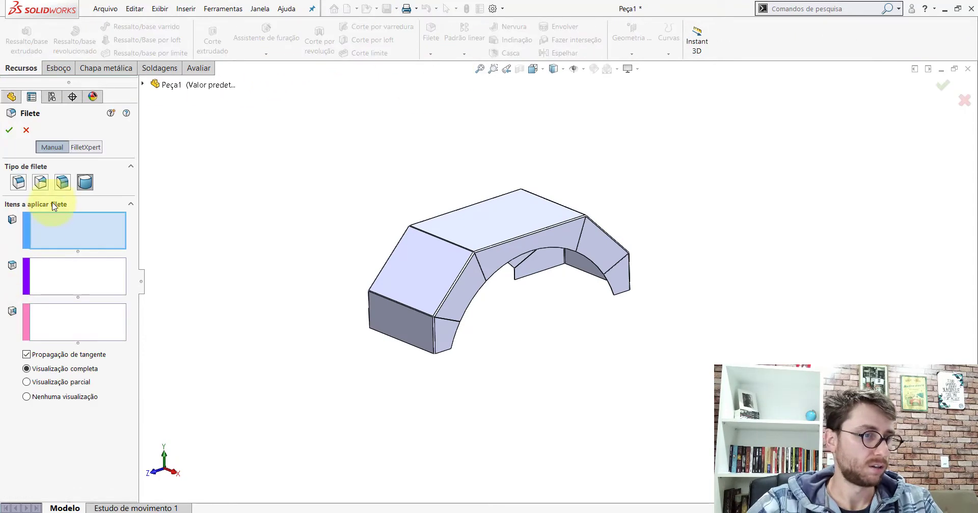
left_click(19, 181)
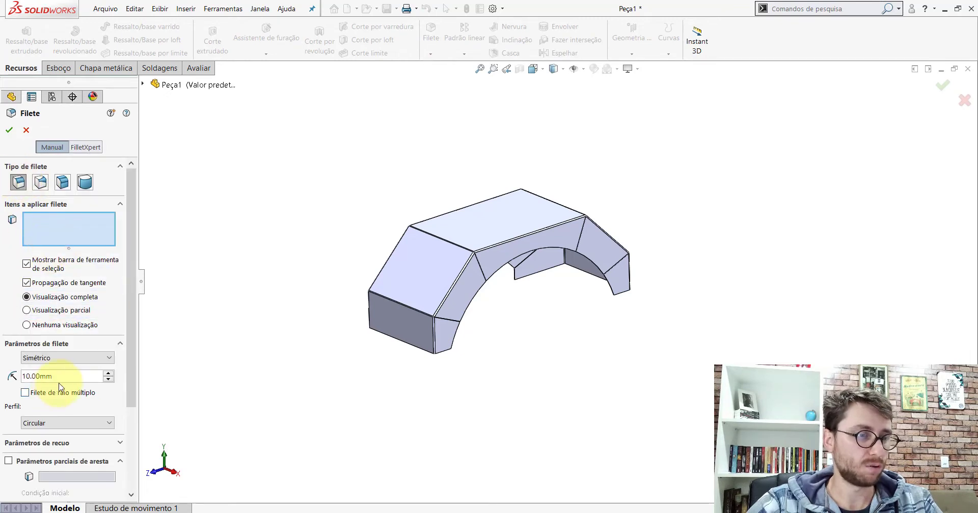
scroll(64, 377, "up", 1)
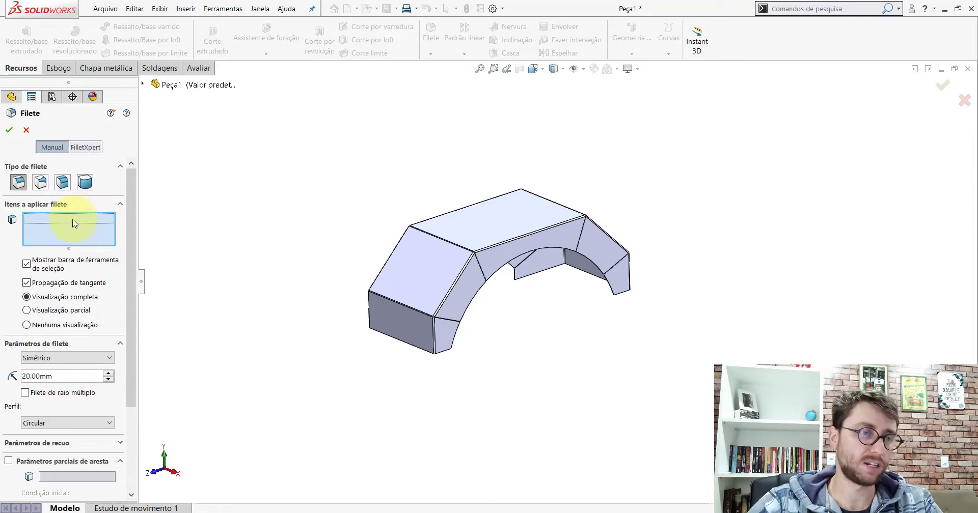
scroll(586, 306, "down", 3)
scroll(578, 327, "down", 3)
scroll(601, 223, "down", 3)
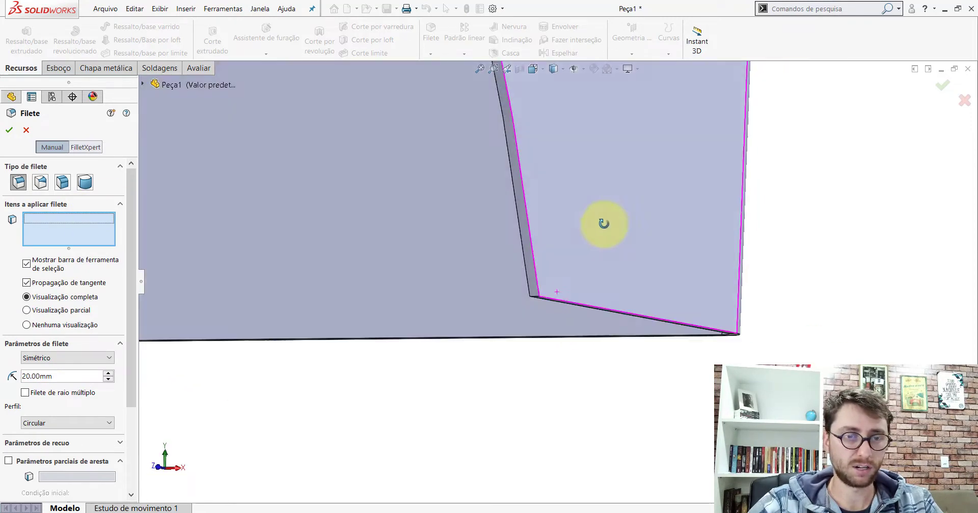
scroll(562, 286, "down", 3)
Step: Add the first two arch-end corner edges to the fillet
left_click(491, 303)
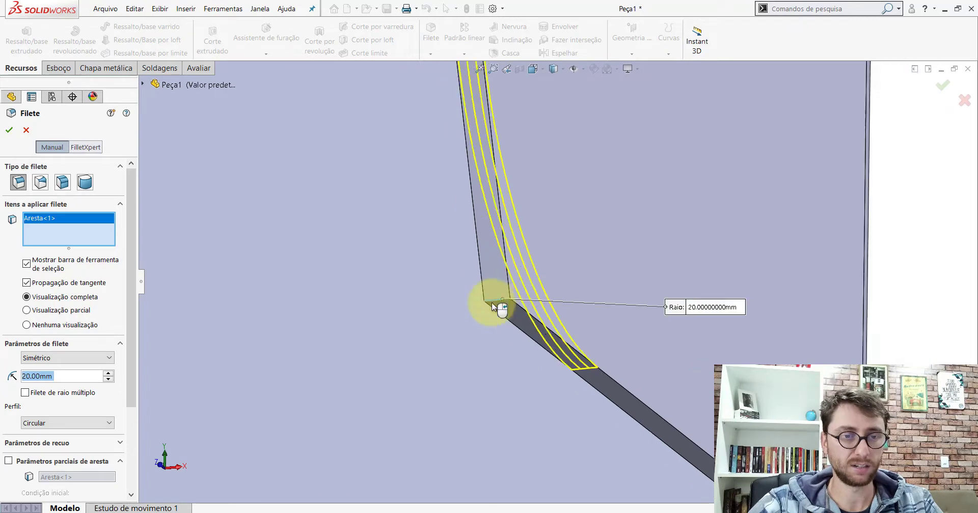
scroll(491, 303, "up", 3)
scroll(491, 303, "up", 3)
mouse_move(500, 306)
middle_mouse_down()
mouse_move(498, 218)
mouse_move(513, 247)
mouse_move(407, 200)
mouse_move(500, 285)
middle_mouse_up()
scroll(541, 335, "down", 3)
scroll(490, 326, "down", 2)
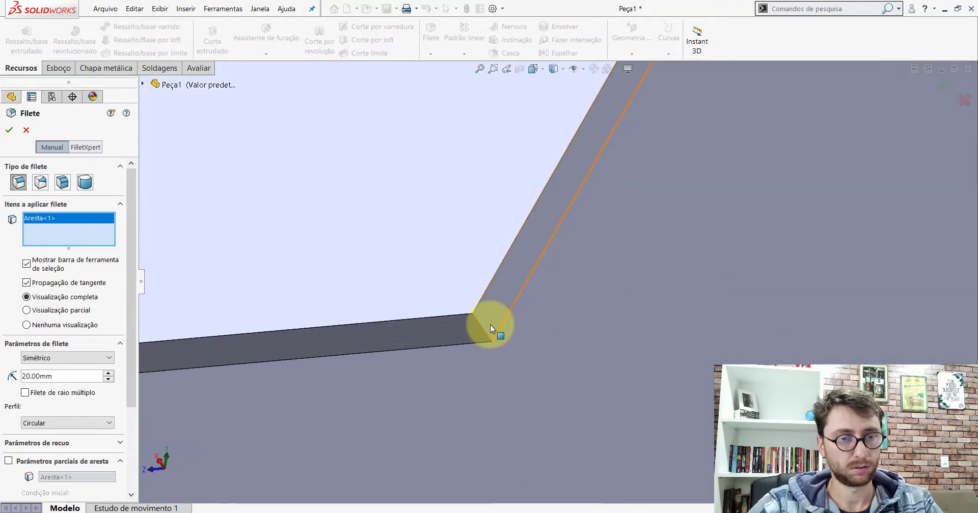
left_click(482, 325)
middle_click_drag(496, 325, 622, 310)
scroll(622, 311, "up", 3)
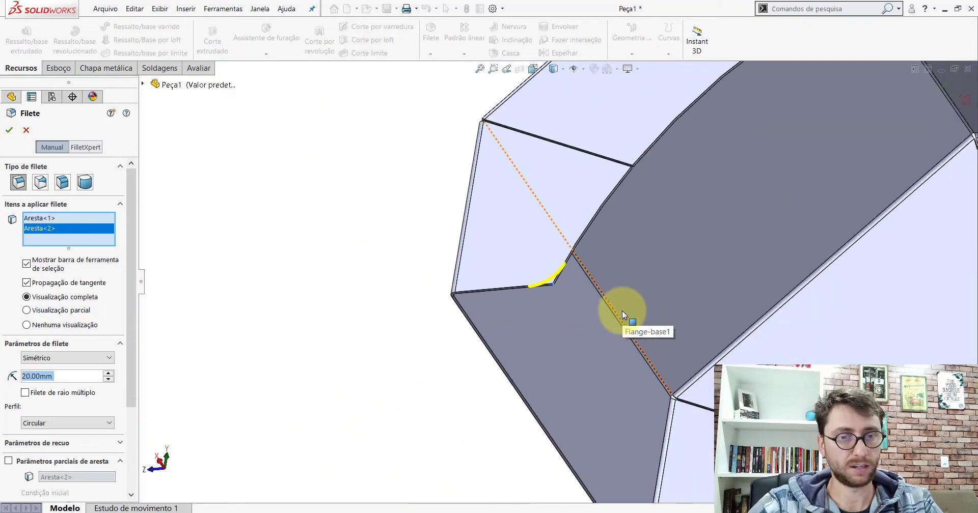
scroll(503, 312, "down", 5)
scroll(388, 268, "down", 1)
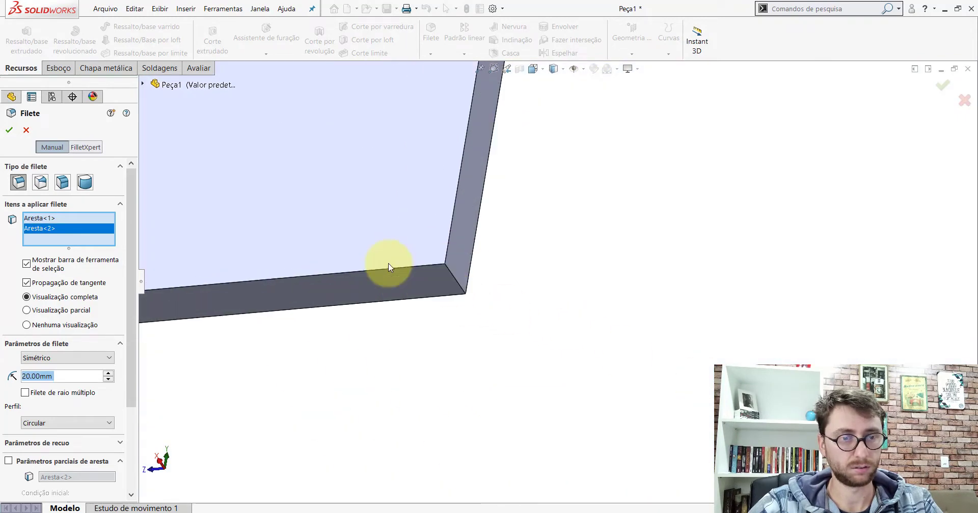
Step: Add the remaining two corner edges and apply the 20 mm fillet
left_click(451, 274)
scroll(510, 280, "up", 3)
scroll(578, 295, "up", 2)
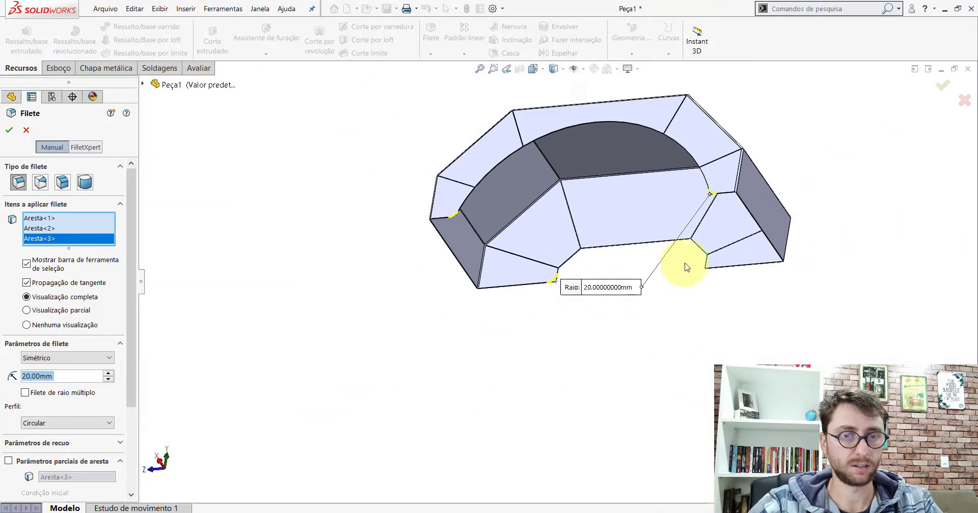
scroll(686, 267, "down", 3)
scroll(685, 271, "down", 2)
scroll(607, 313, "down", 1)
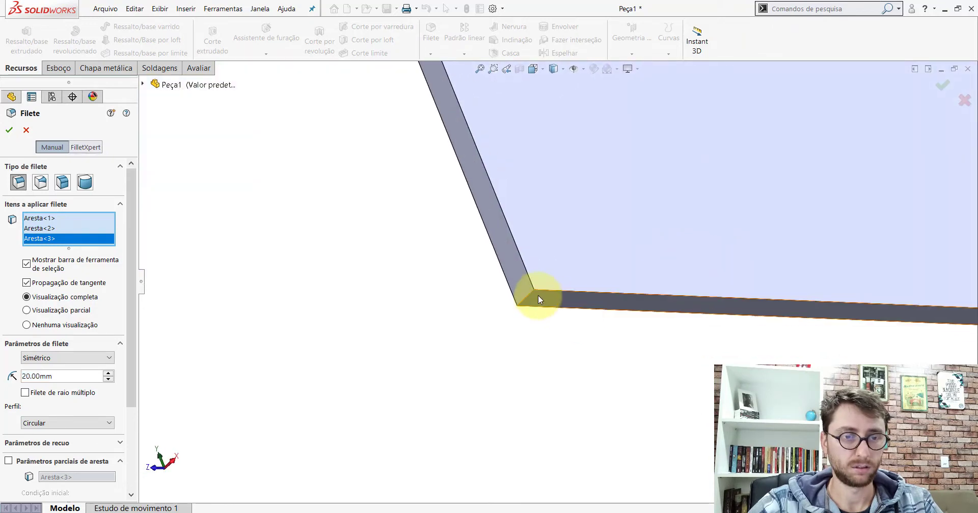
left_click(532, 293)
scroll(533, 292, "up", 2)
scroll(542, 297, "up", 2)
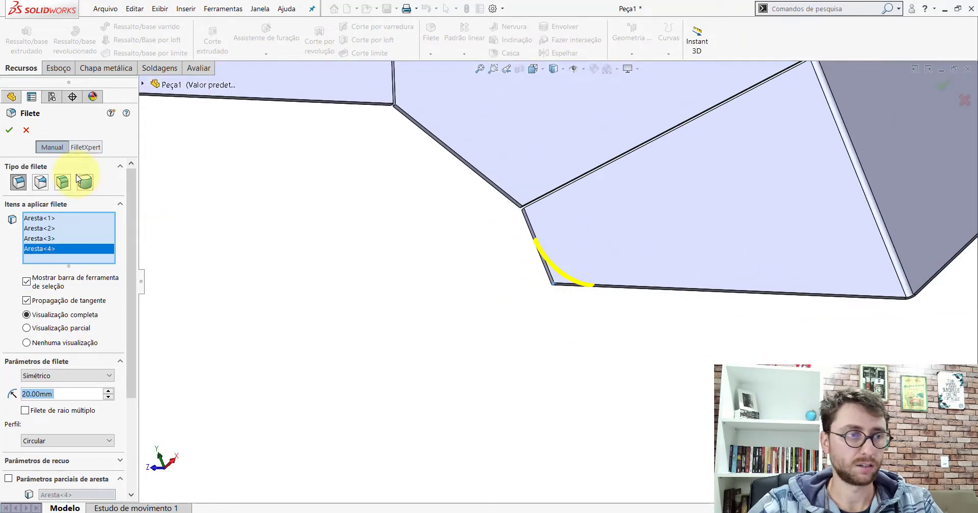
key("Return")
left_click(533, 69)
Step: Set Peça1 to Isometric view and bring up PP-PR(040)2200 showing its underside
left_click(585, 91)
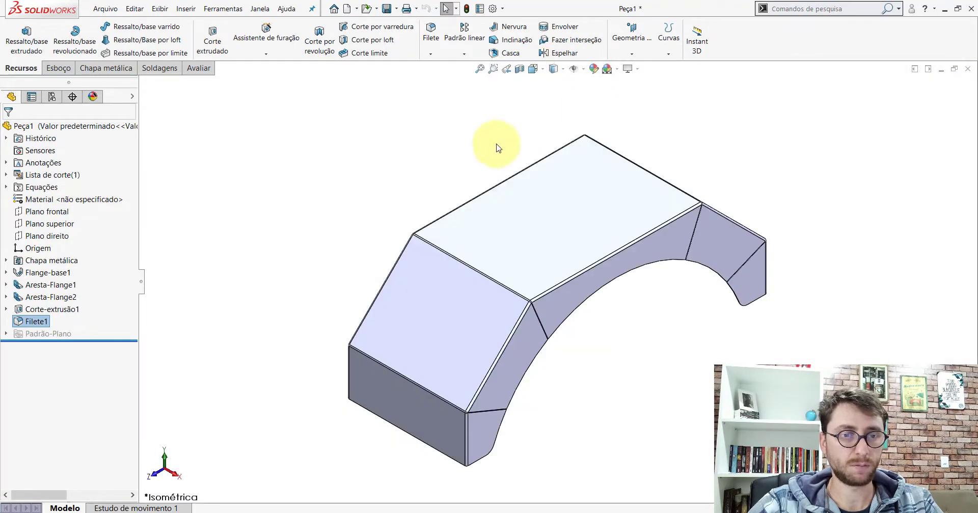
left_click(493, 467)
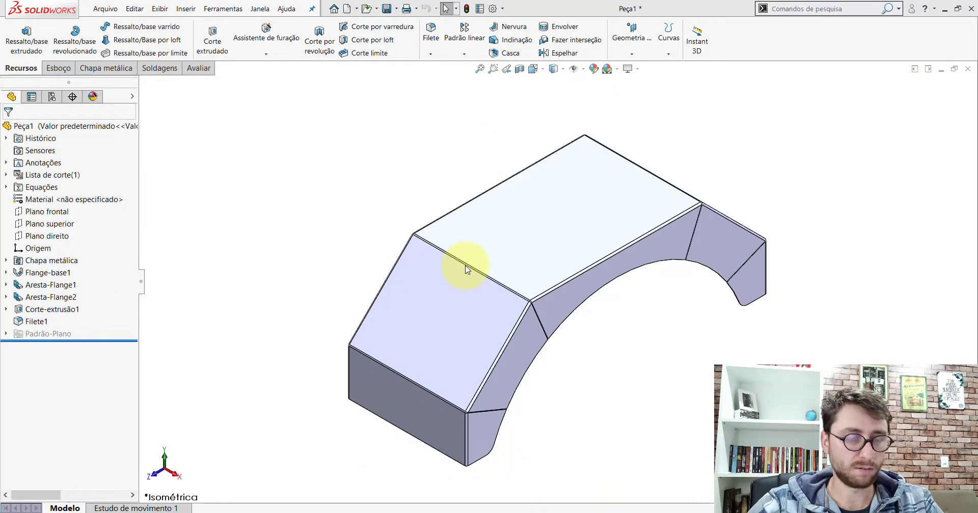
middle_click_drag(550, 230, 502, 163)
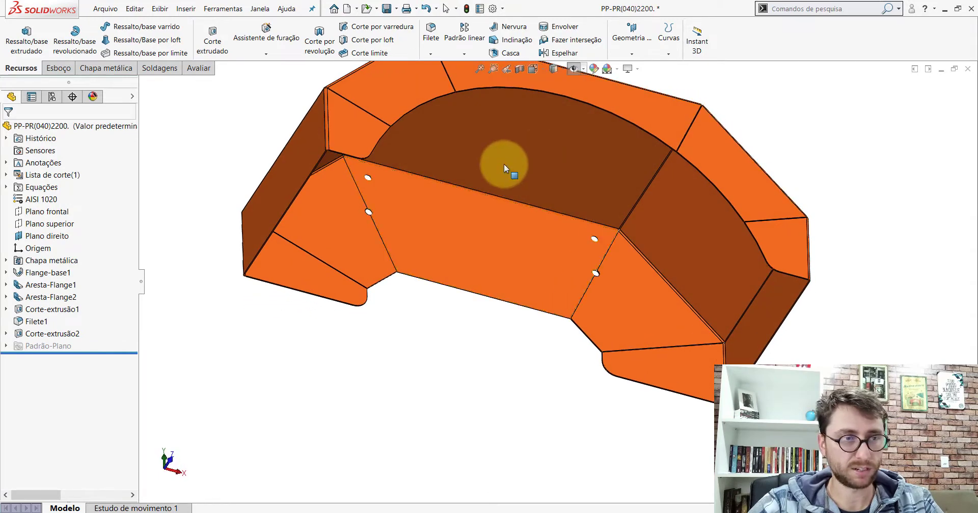
Step: Measure a mounting hole on the reference part: 11 mm diameter
left_click(198, 68)
left_click(123, 38)
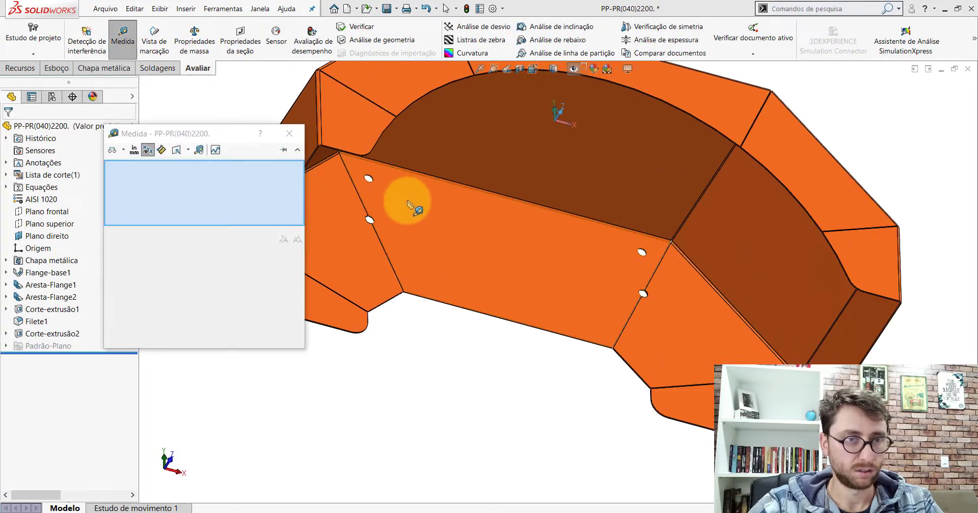
scroll(405, 198, "down", 6)
left_click(368, 184)
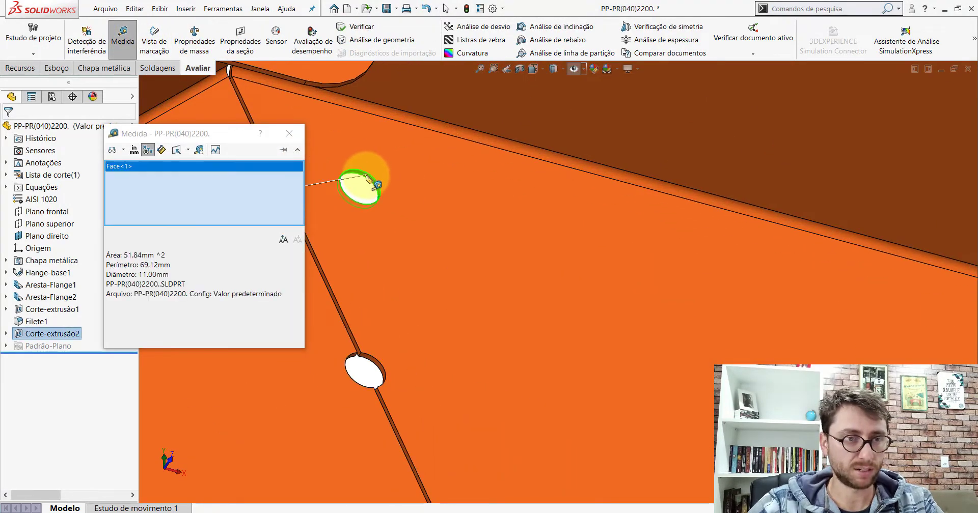
scroll(367, 186, "up", 6)
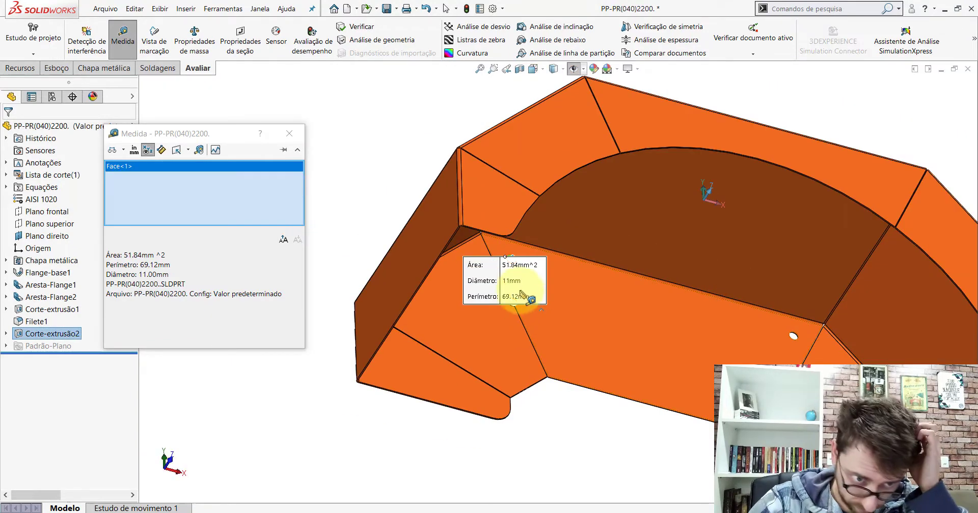
left_click_drag(532, 287, 580, 352)
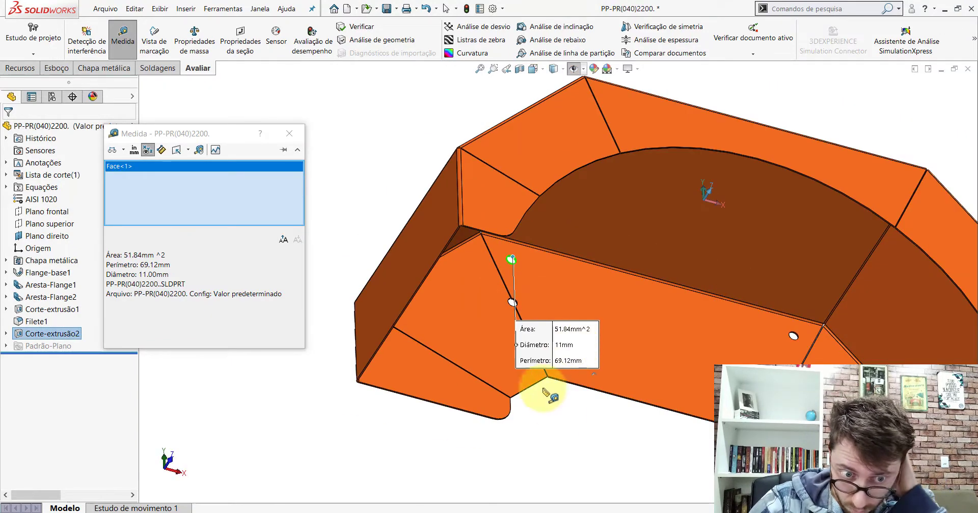
scroll(793, 337, "down", 3)
scroll(736, 313, "down", 3)
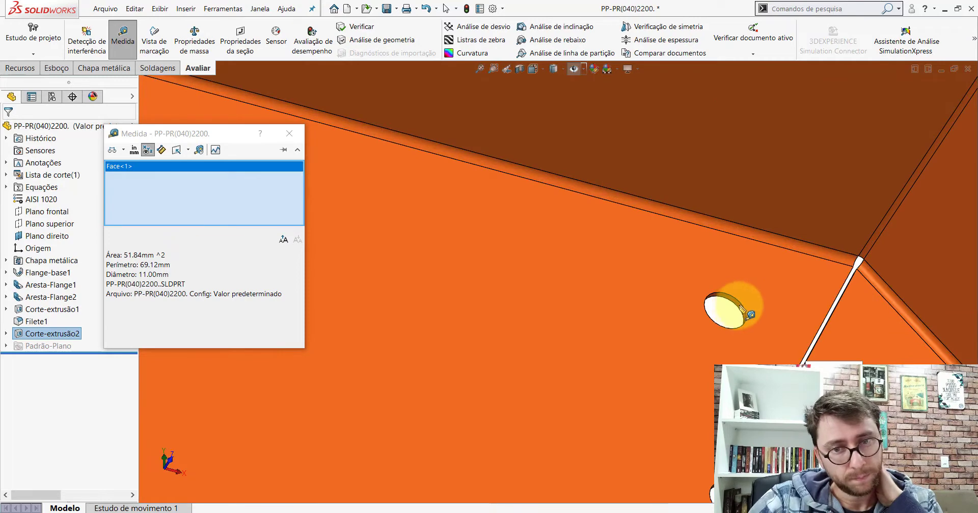
Step: Read the 327.87 mm centre distance to the second hole, then return to Peça1
left_click(738, 305)
scroll(738, 306, "up", 5)
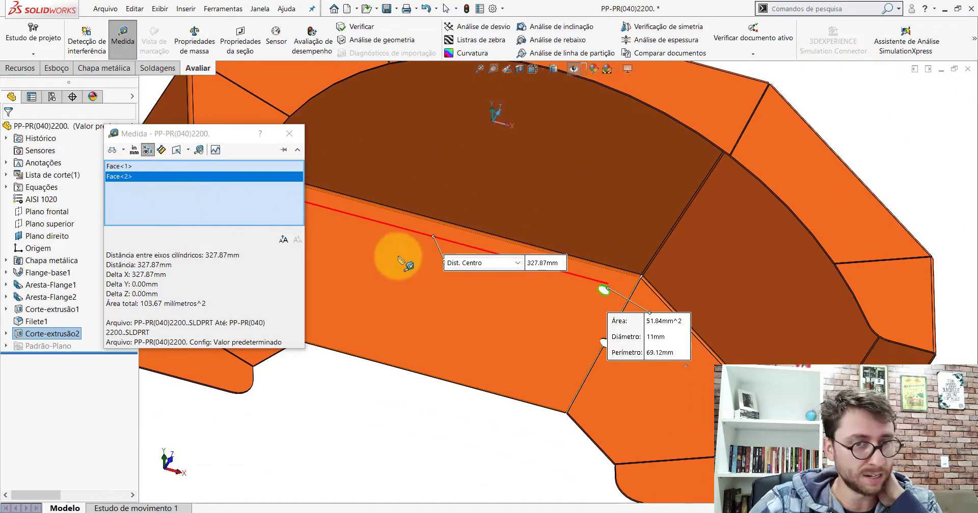
scroll(568, 283, "up", 1)
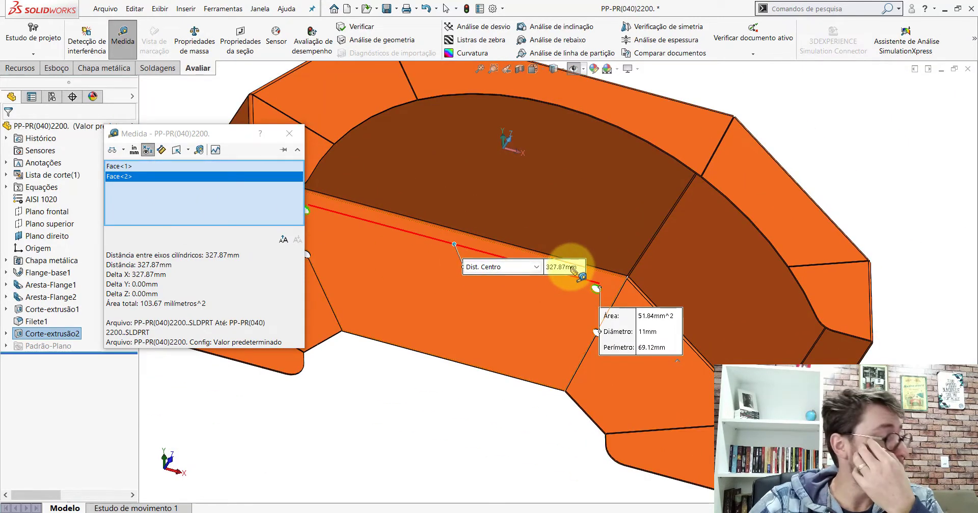
left_click_drag(571, 270, 539, 337)
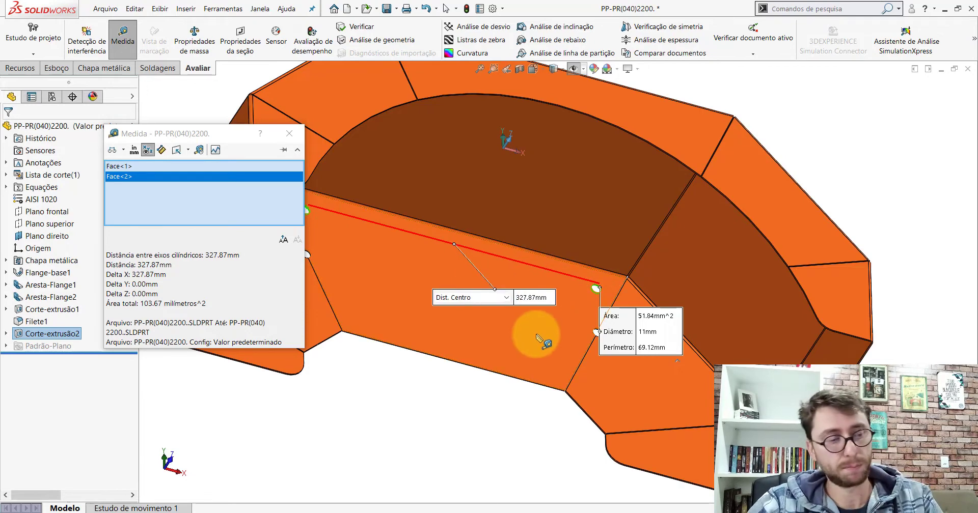
key("Escape")
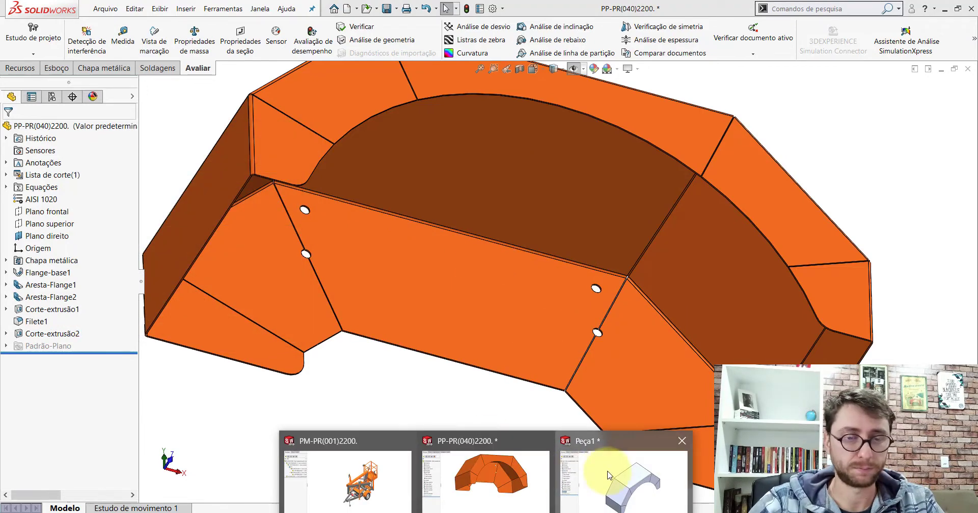
left_click(608, 475)
mouse_move(524, 249)
middle_mouse_down()
mouse_move(643, 188)
mouse_move(537, 243)
middle_mouse_up()
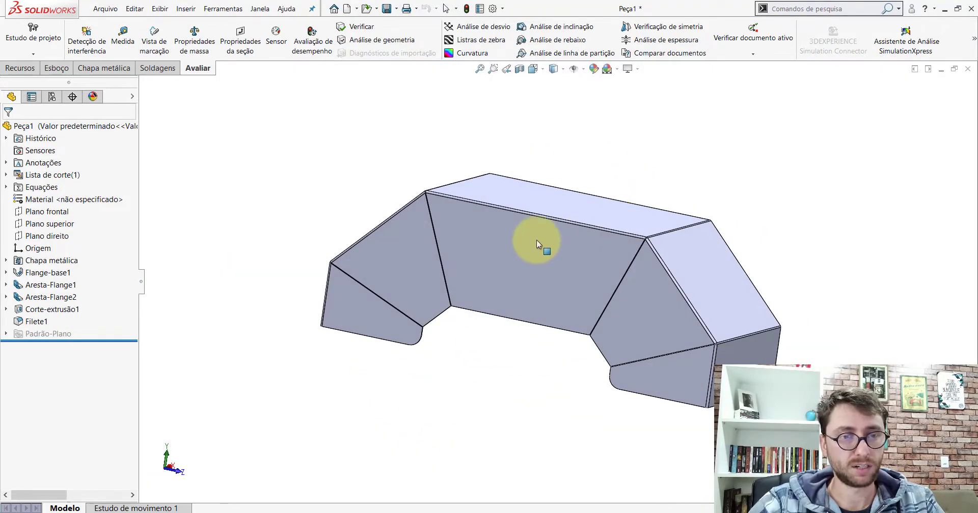
Step: Sketch on Peça1's front face with a vertical construction centreline down from the origin
left_click(523, 245)
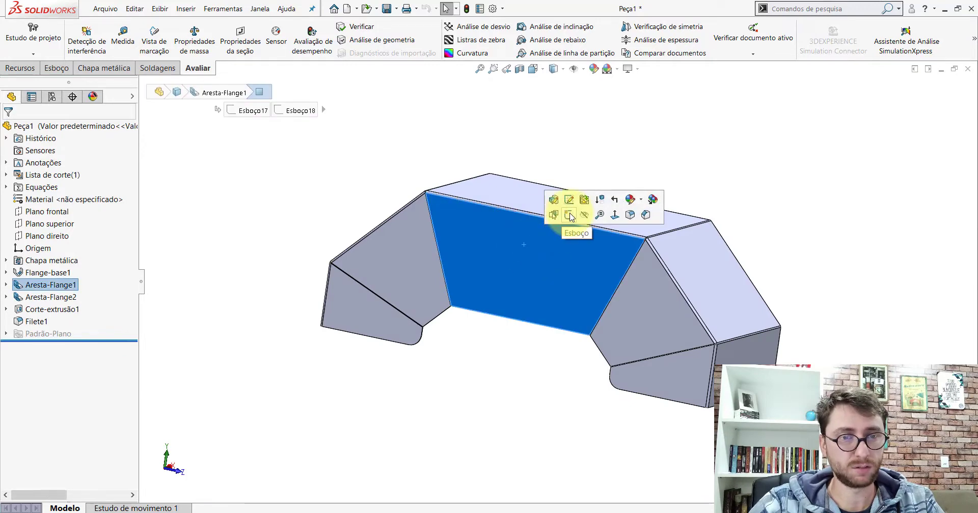
left_click(570, 214)
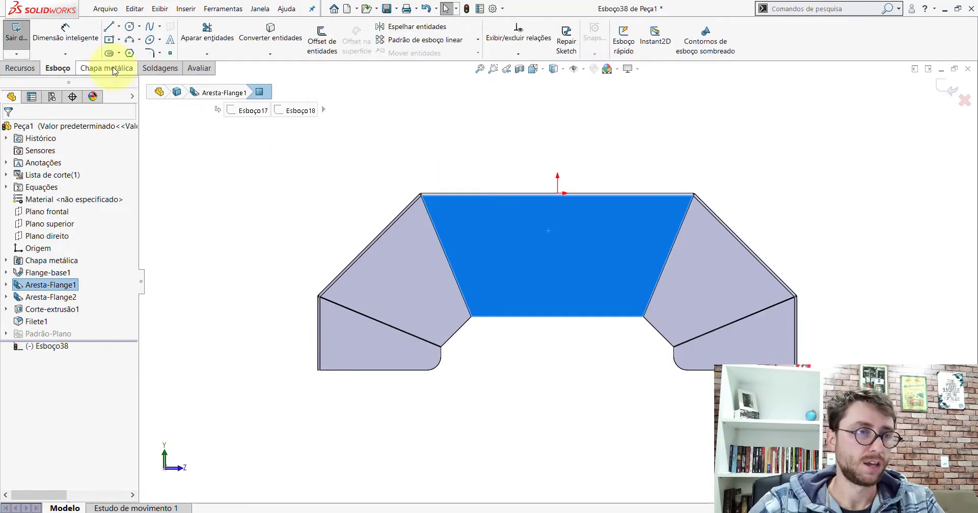
left_click(126, 27)
left_click(120, 27)
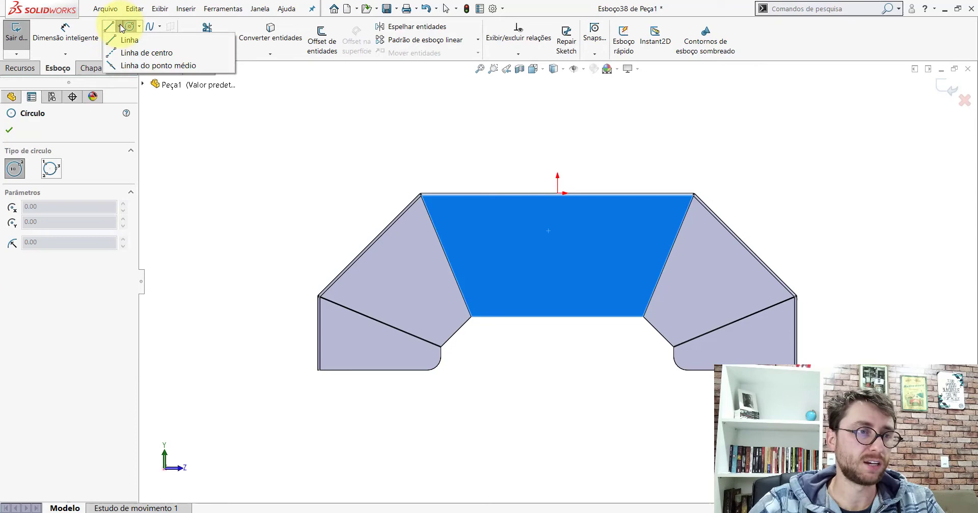
left_click(125, 53)
scroll(573, 202, "down", 5)
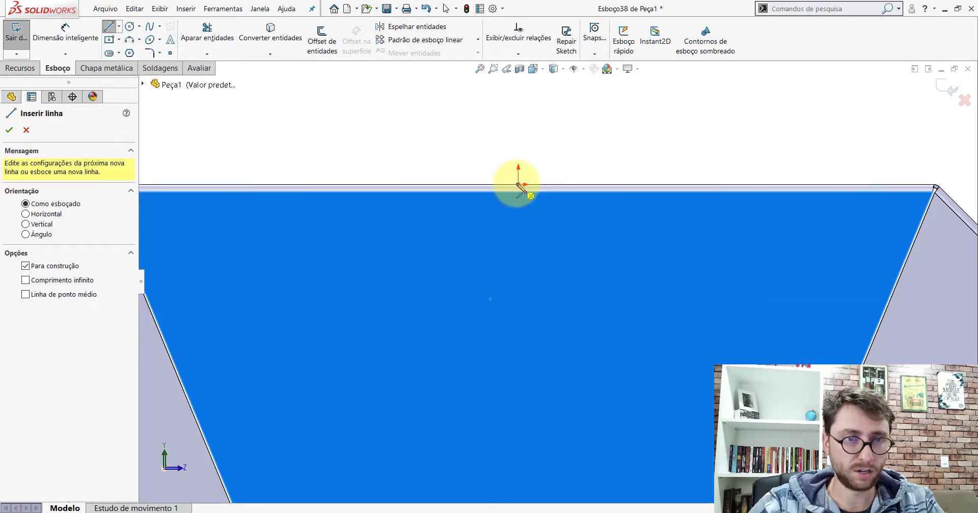
left_click_drag(518, 185, 518, 346)
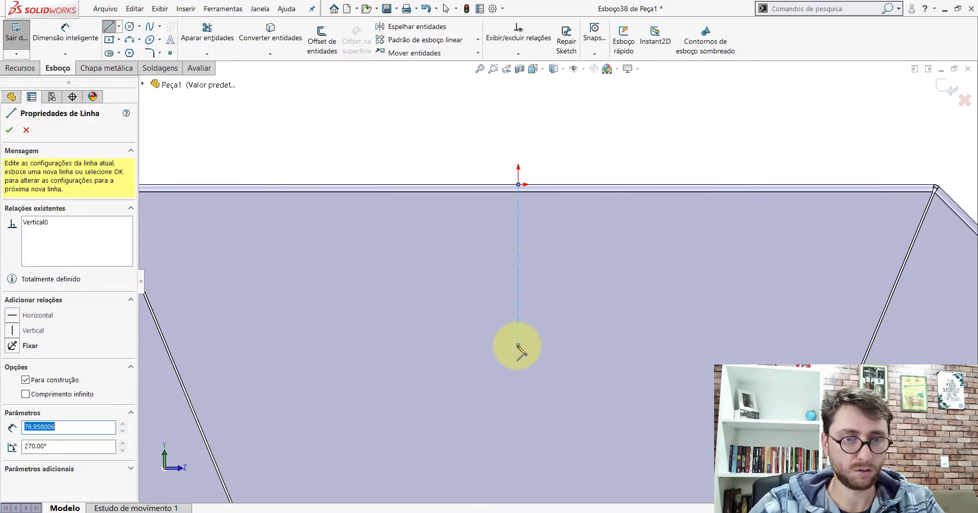
key("Escape")
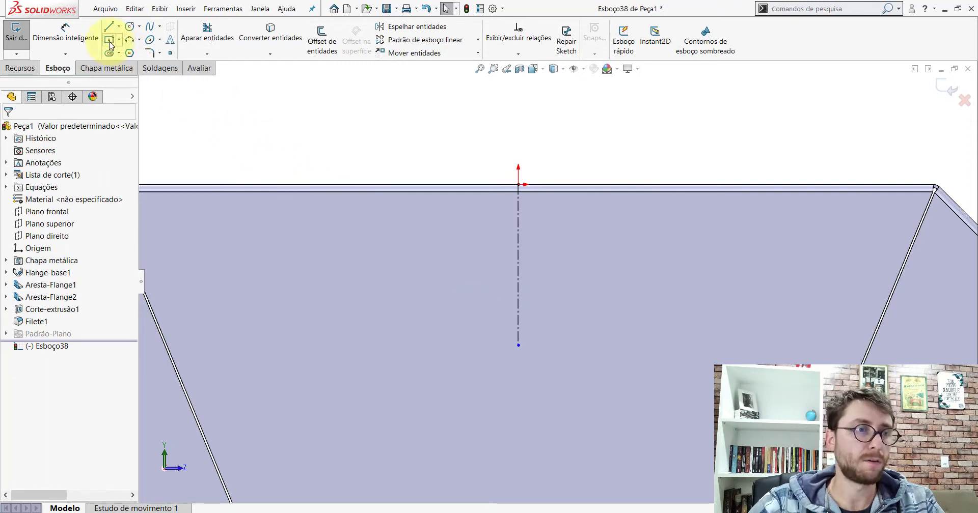
Step: Draw a centre rectangle from the centreline's end and make it construction geometry
left_click(110, 42)
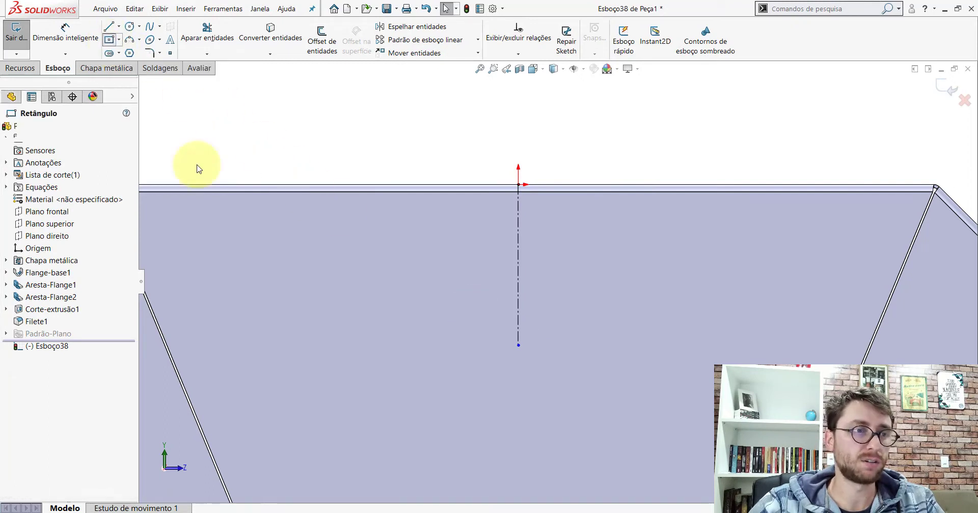
left_click(519, 345)
scroll(623, 375, "up", 1)
scroll(634, 332, "up", 2)
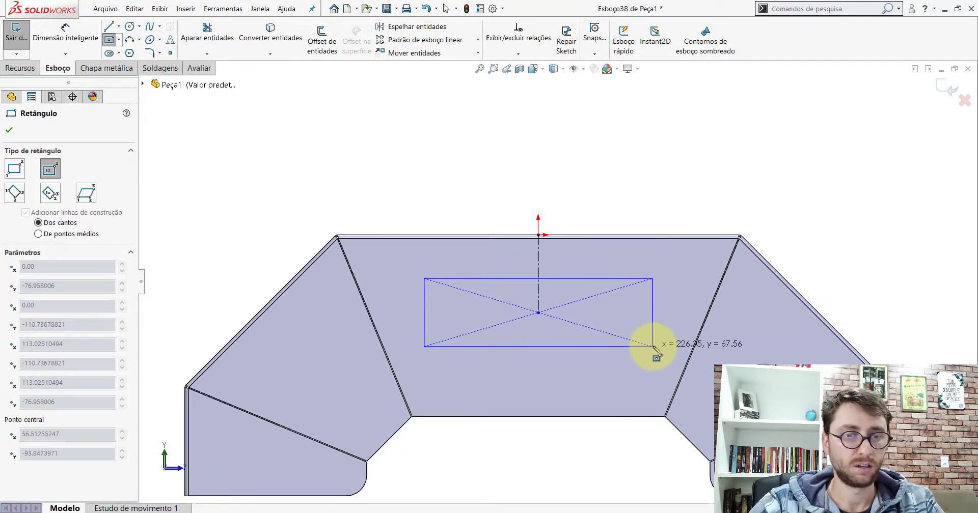
left_click(653, 342)
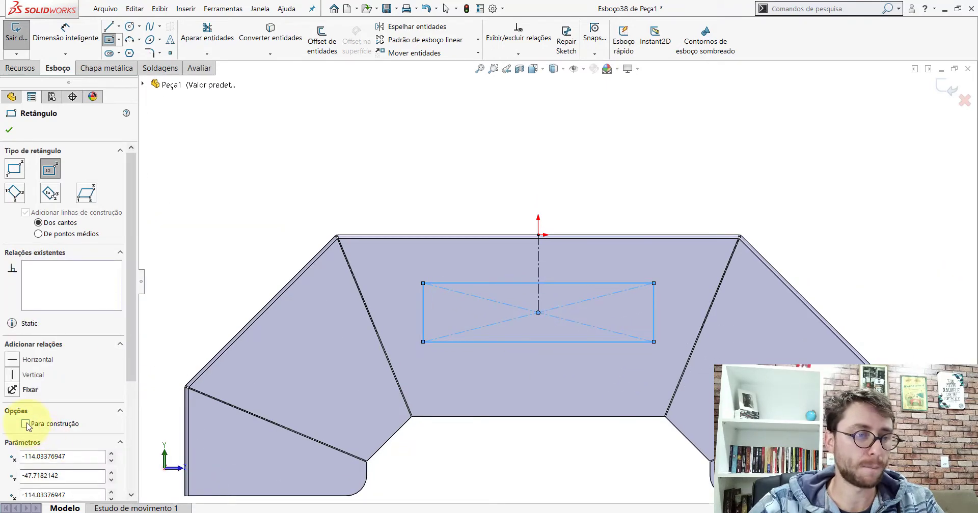
left_click(10, 130)
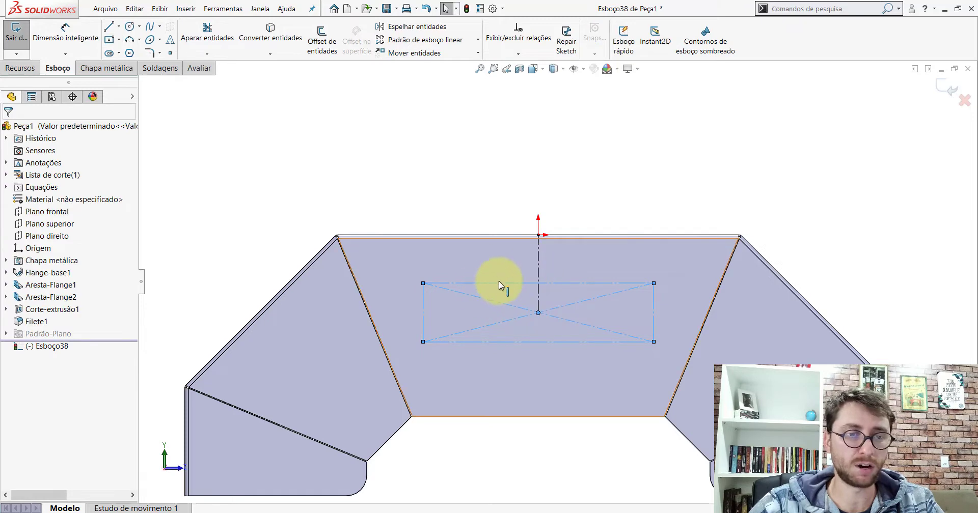
left_click(371, 137)
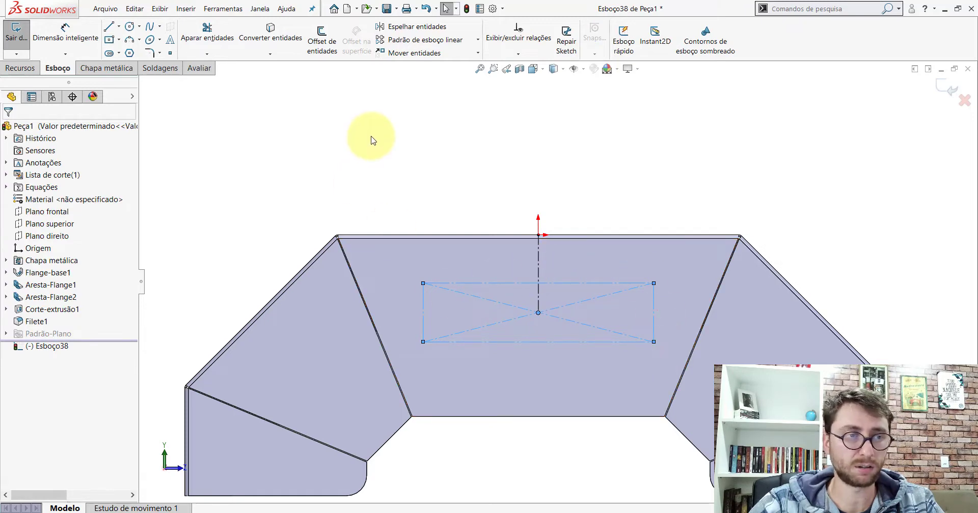
Step: Draw circles on all four corners of the construction rectangle
left_click(129, 27)
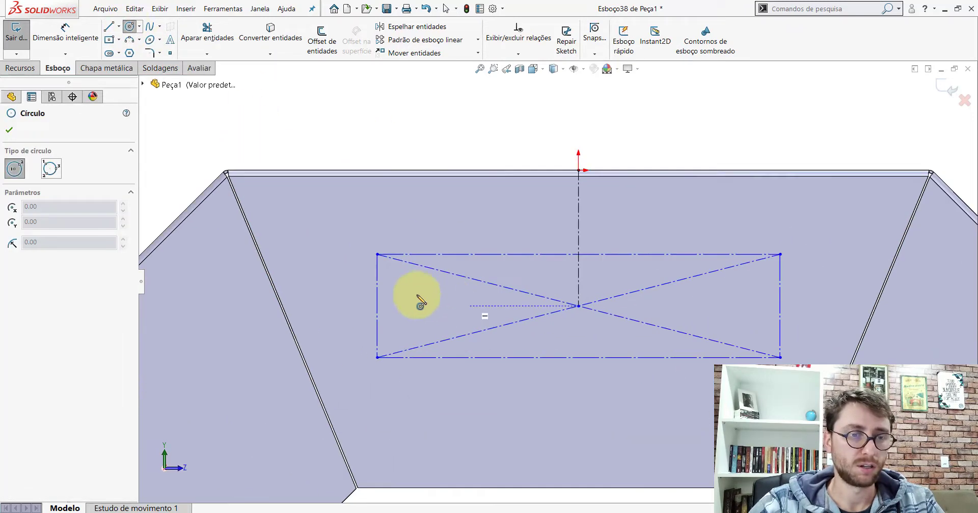
scroll(443, 288, "down", 2)
left_click(390, 253)
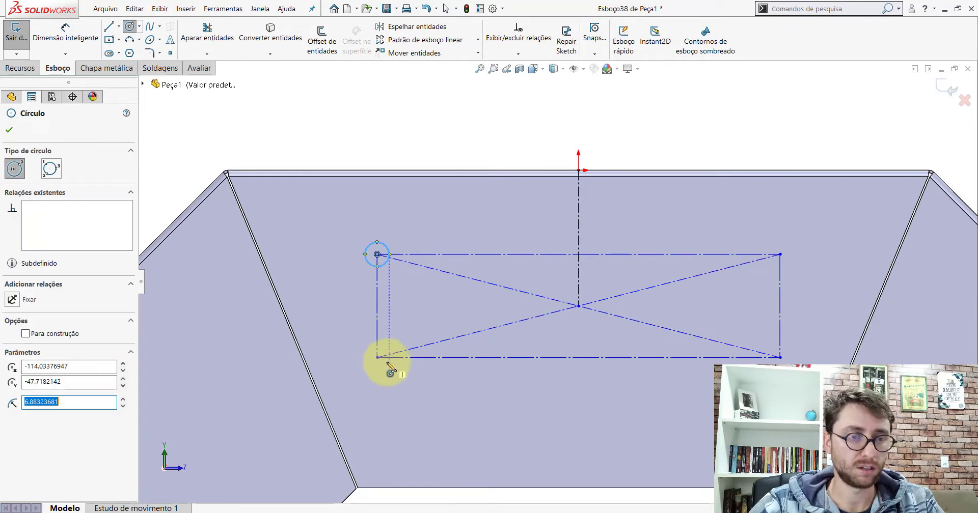
left_click(377, 358)
left_click(385, 367)
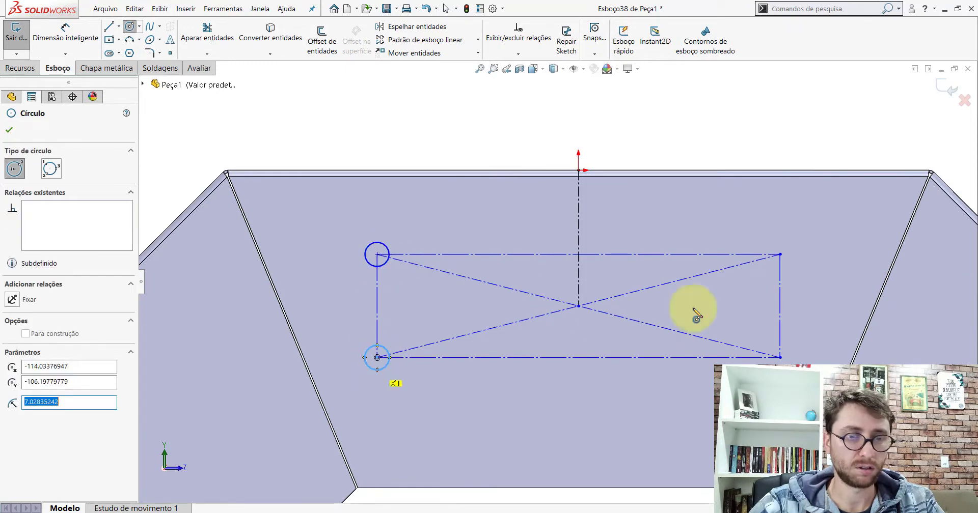
left_click(780, 254)
left_click(791, 261)
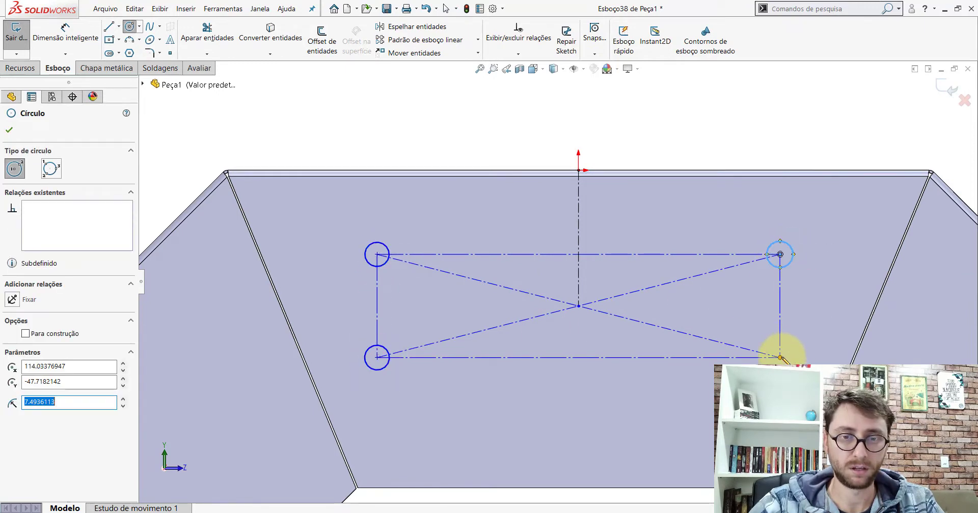
left_click(780, 358)
left_click(790, 352)
key("Escape")
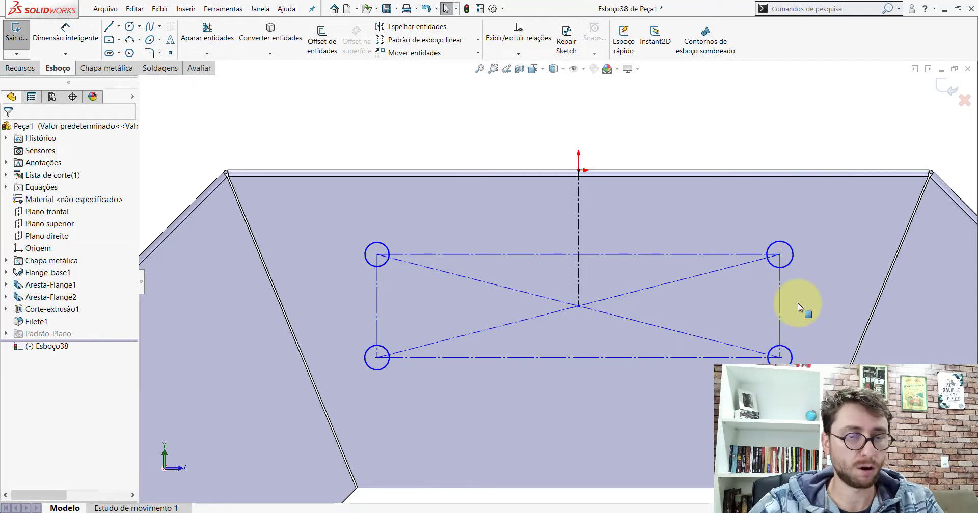
Step: Make the four corner circles equal in size
left_click(370, 267)
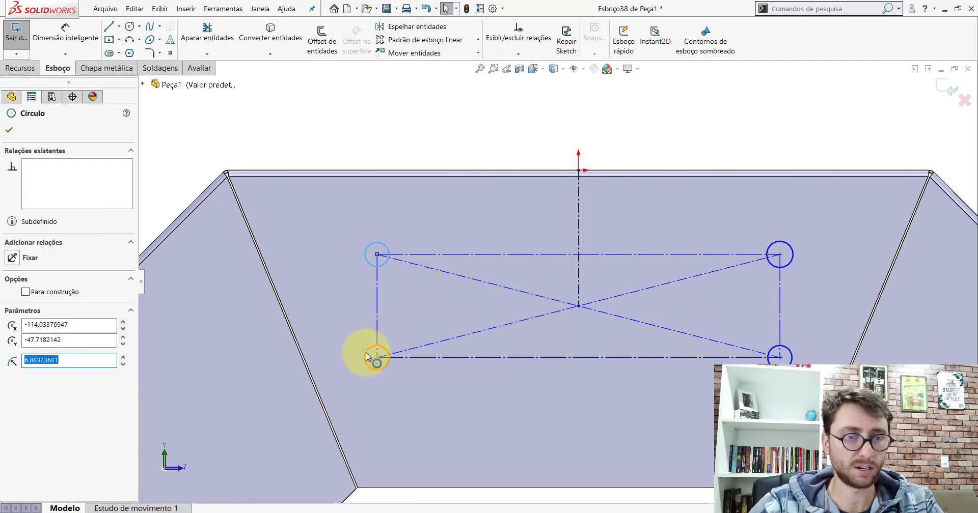
left_click(414, 346, "ctrl")
left_click(770, 251, "ctrl")
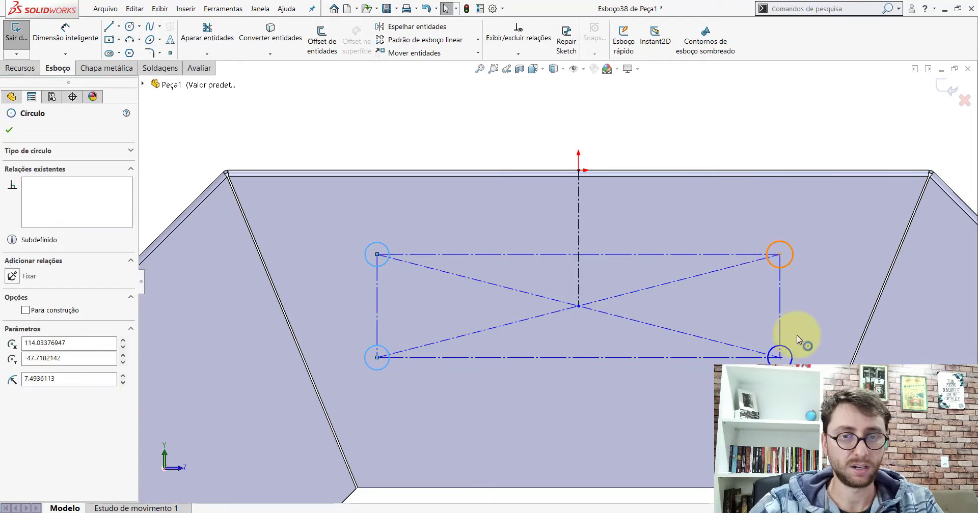
left_click(790, 353, "ctrl")
scroll(790, 353, "up", 2)
scroll(791, 353, "down", 2)
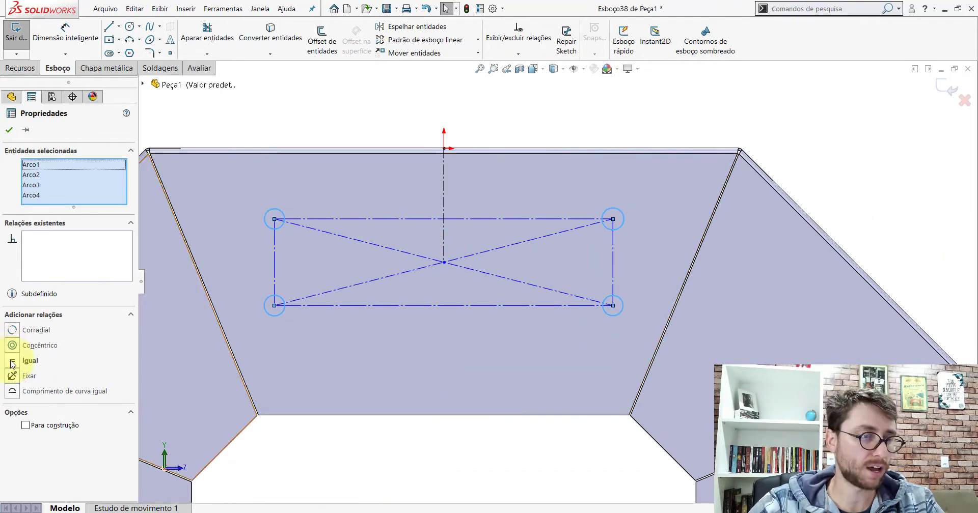
left_click(9, 130)
Step: Dimension the top-right circle's diameter to 11 mm
left_click(65, 32)
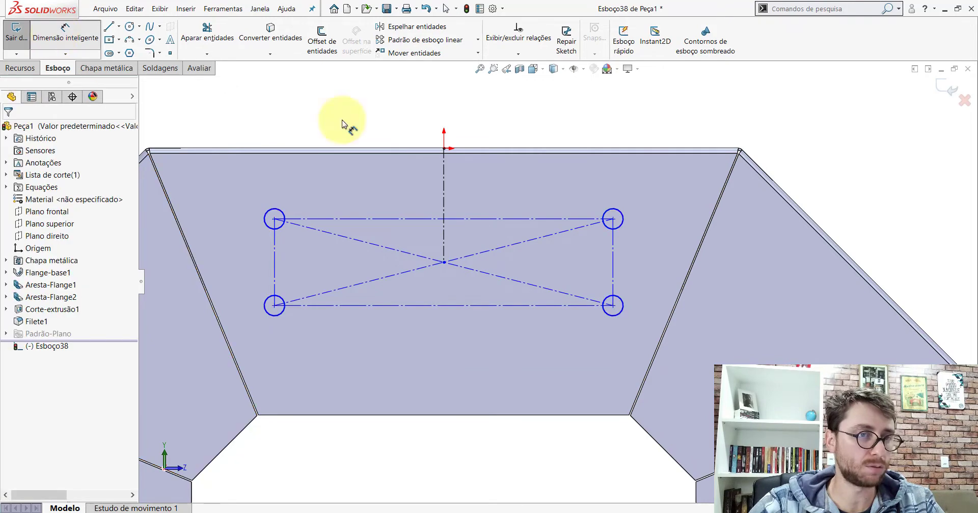
left_click(623, 212)
left_click(700, 122)
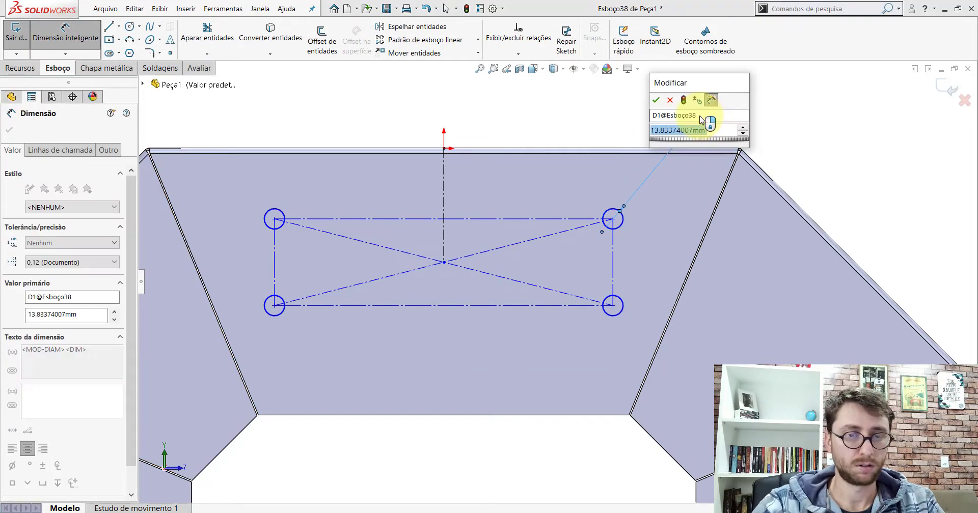
type("11")
key("Return")
key("Escape")
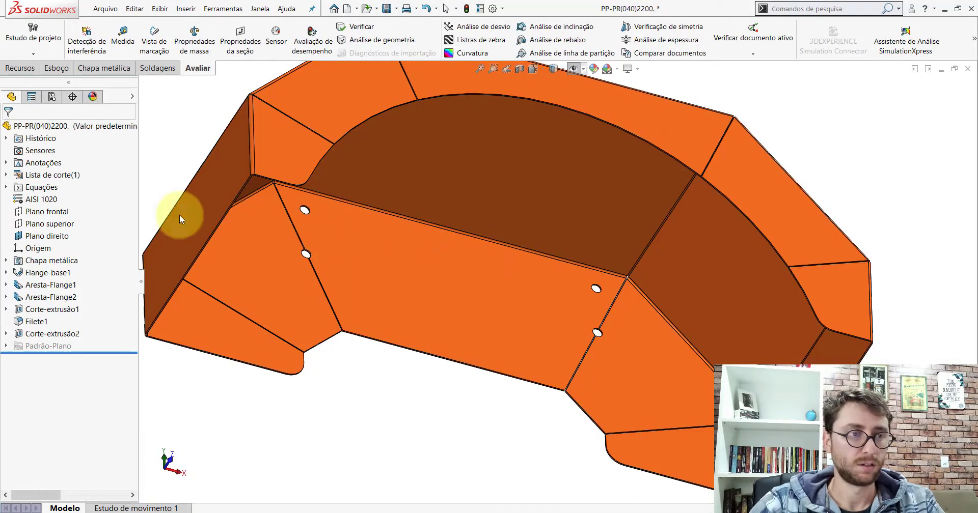
Step: Re-measure the centre distance between the reference part's two holes
left_click(125, 45)
scroll(364, 239, "down", 5)
scroll(437, 244, "up", 3)
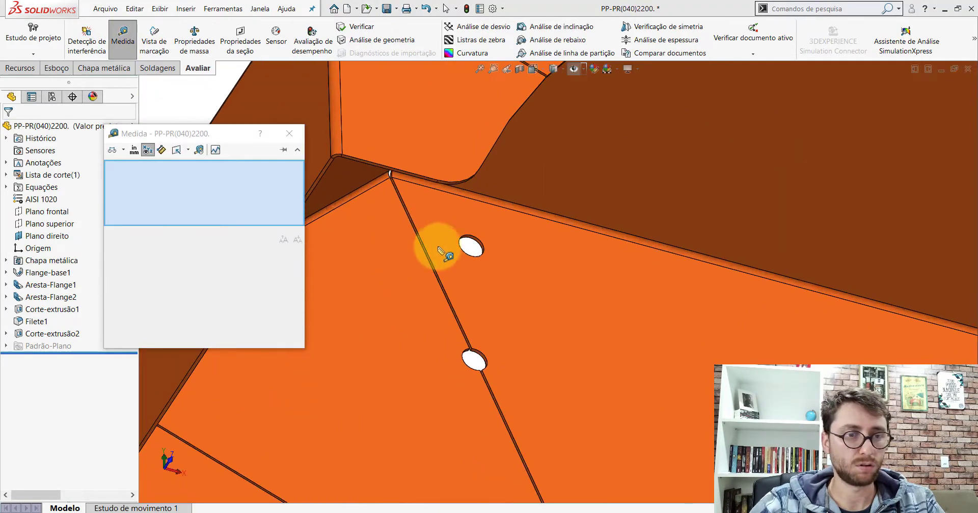
scroll(550, 250, "down", 2)
left_click(550, 258)
scroll(637, 295, "up", 3)
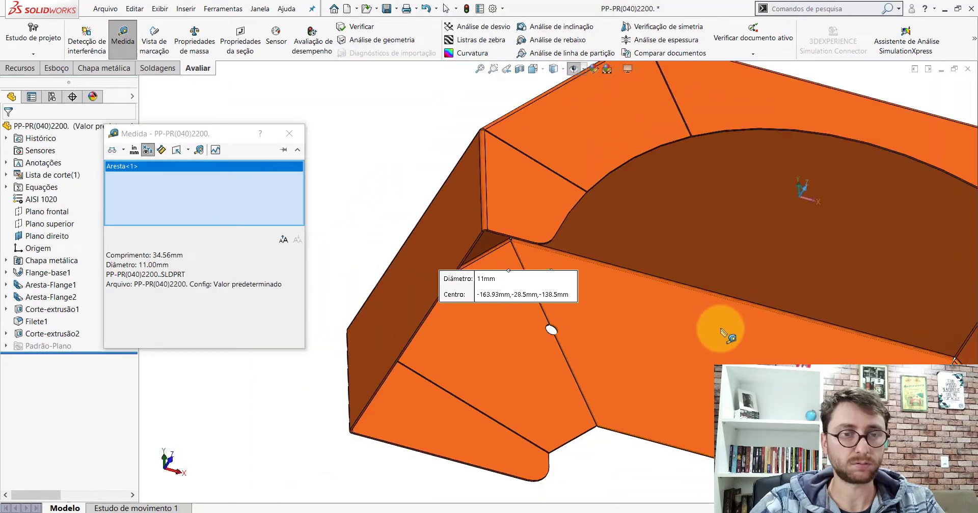
scroll(812, 345, "down", 2)
scroll(517, 270, "down", 3)
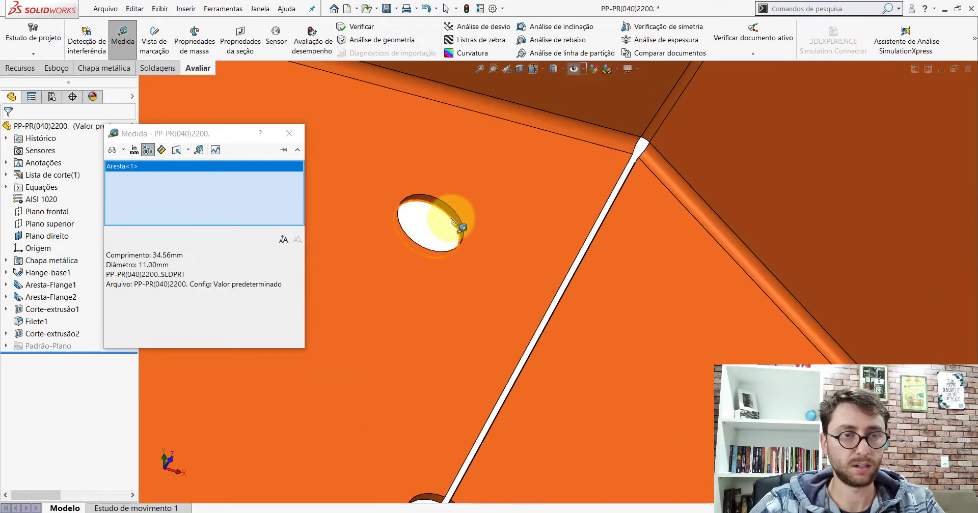
left_click(454, 222)
scroll(453, 225, "up", 3)
scroll(459, 229, "up", 2)
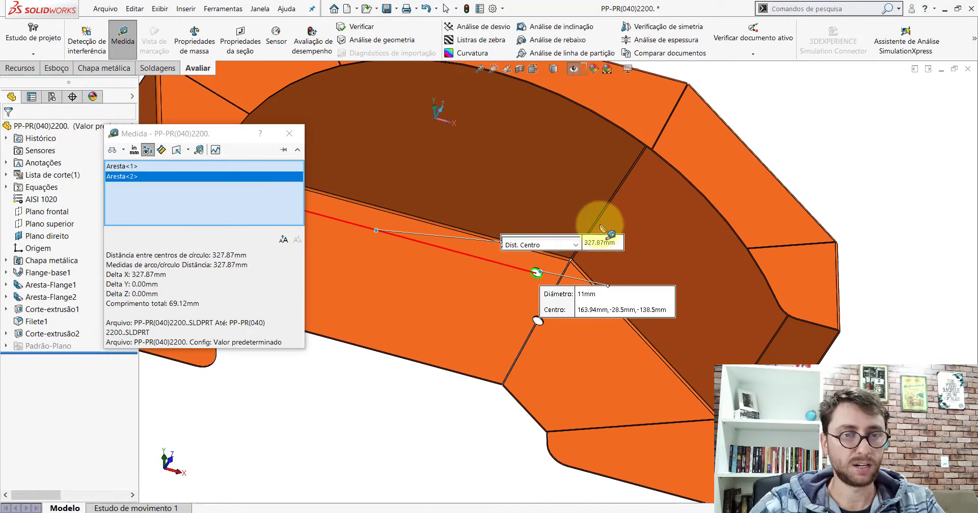
left_click_drag(602, 228, 584, 198)
key("Escape")
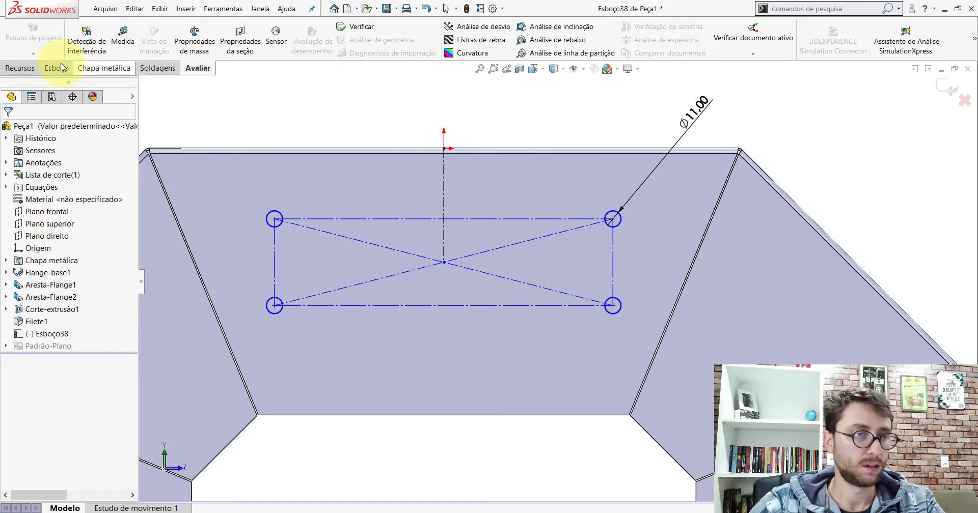
Step: Dimension the rectangle's top construction line to 327,87 mm
left_click(58, 67)
left_click(65, 34)
left_click(494, 219)
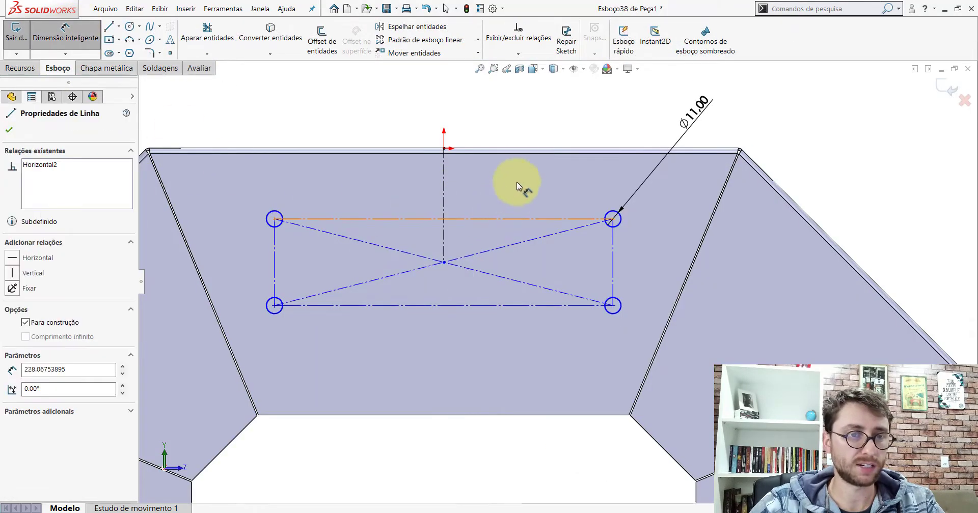
left_click(448, 100)
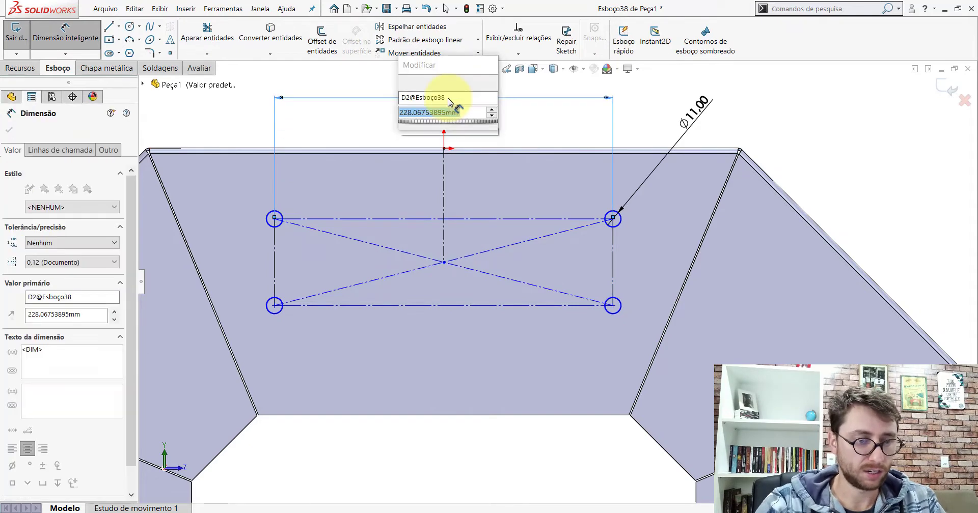
type("327,87")
key("Return")
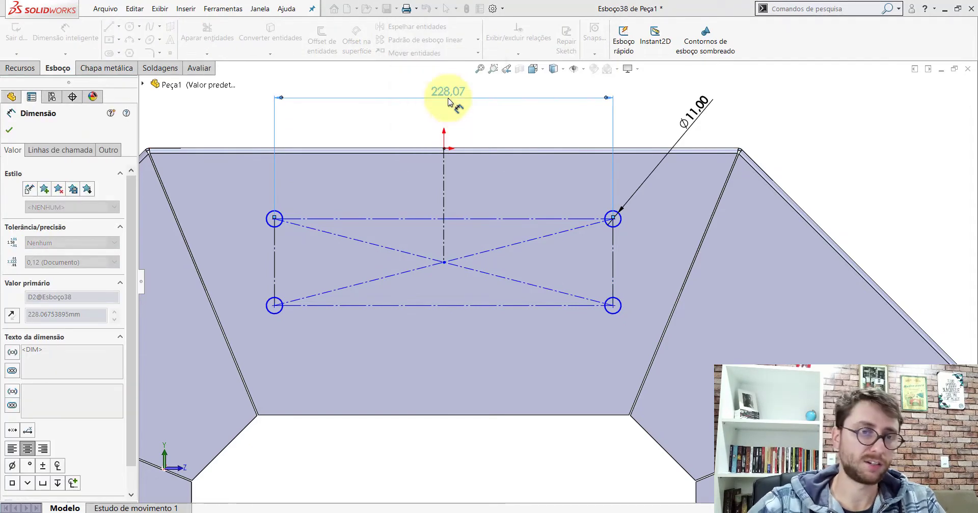
key("ctrl+Tab")
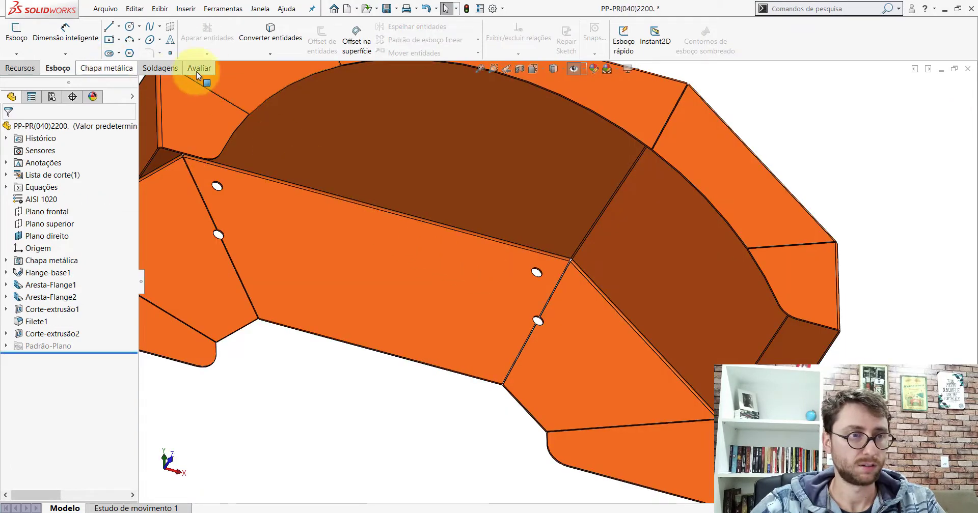
Step: Measure the spacing between the original part's upper and lower holes with Avaliar > Medida
left_click(199, 66)
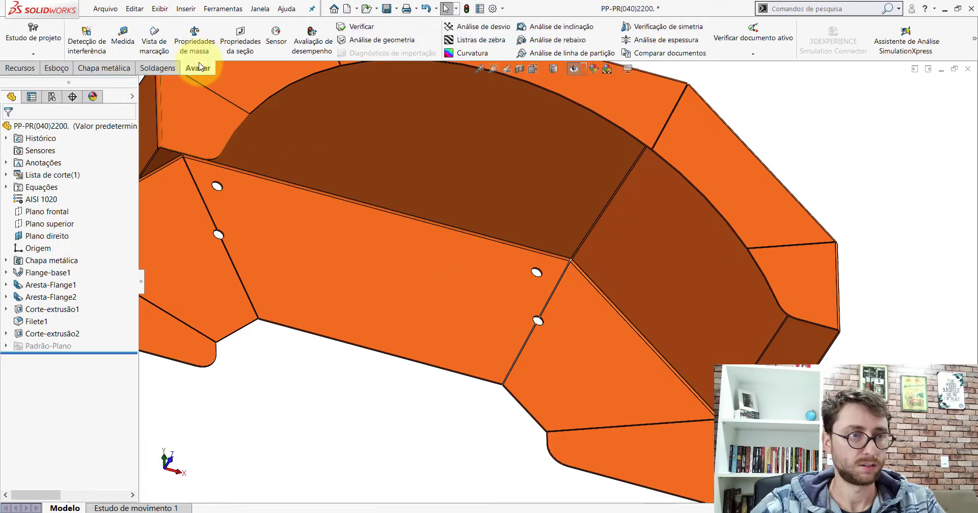
left_click(122, 38)
scroll(579, 277, "down", 6)
scroll(498, 245, "down", 2)
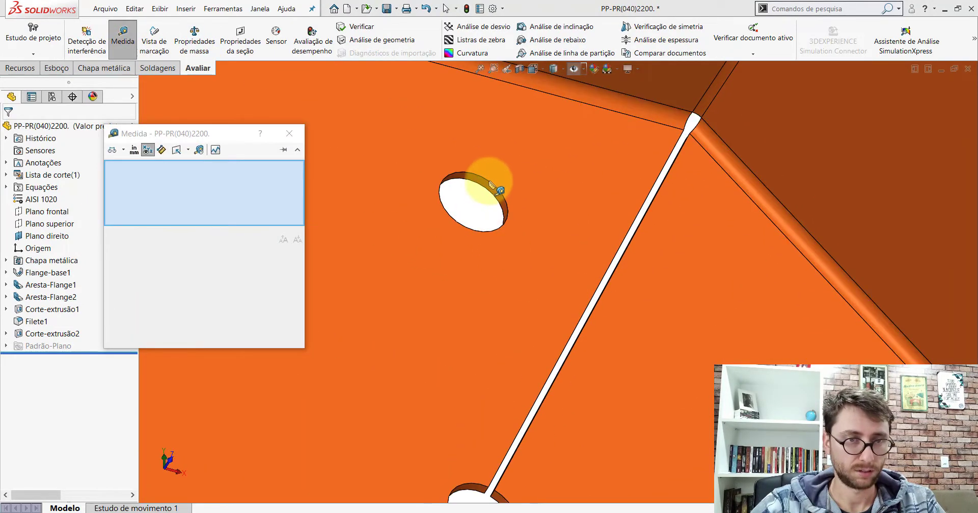
left_click(491, 190)
scroll(548, 306, "up", 3)
scroll(514, 418, "down", 3)
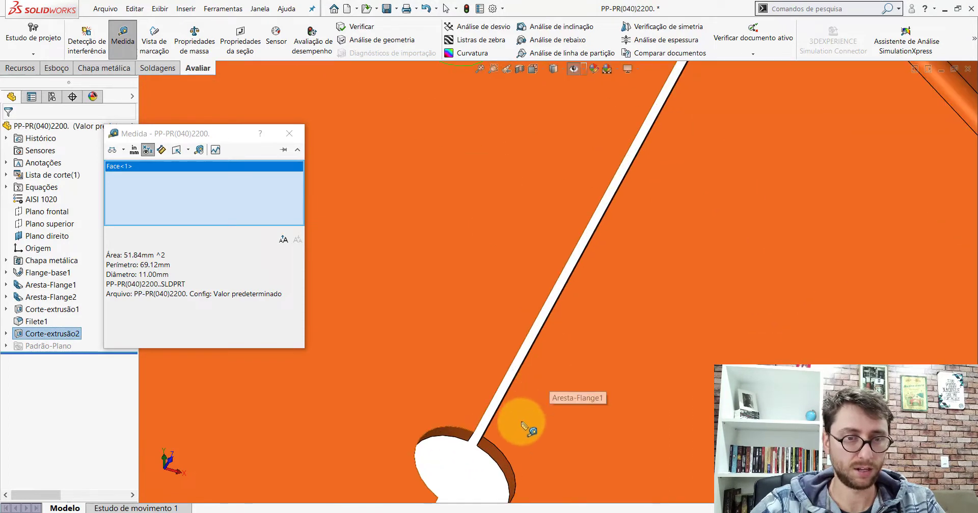
left_click(493, 451)
scroll(532, 359, "up", 3)
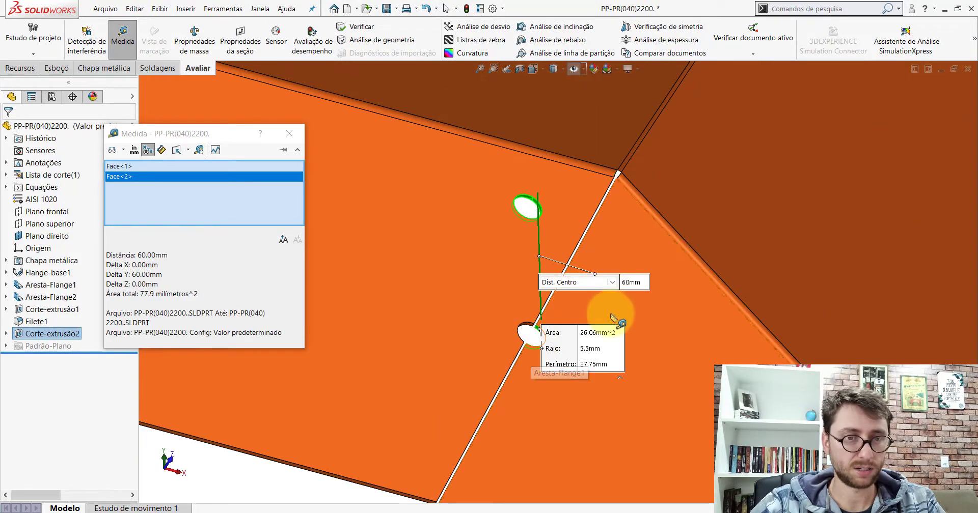
middle_click_drag(601, 368, 643, 312)
scroll(662, 286, "up", 3)
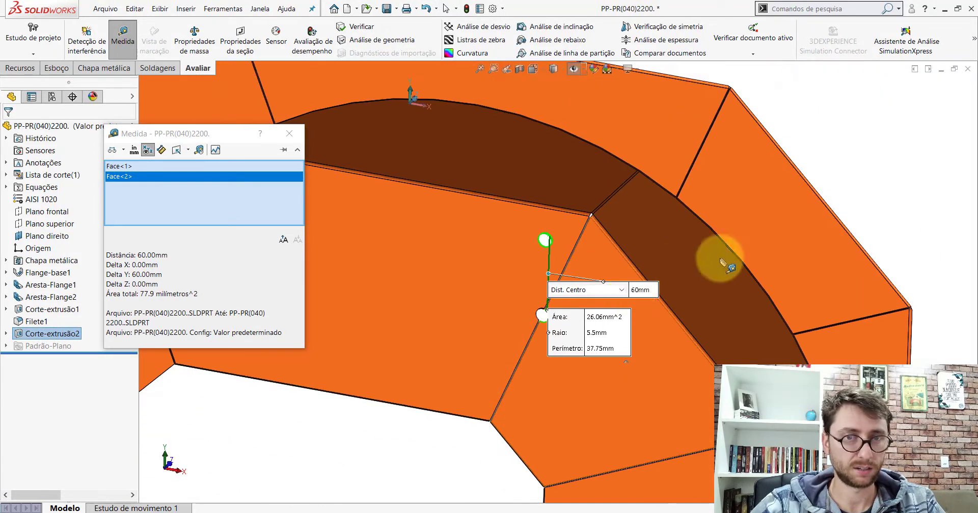
Step: Measure a hole's diameter and its distance from the part's top face
key("Escape")
scroll(541, 240, "down", 3)
scroll(576, 255, "down", 3)
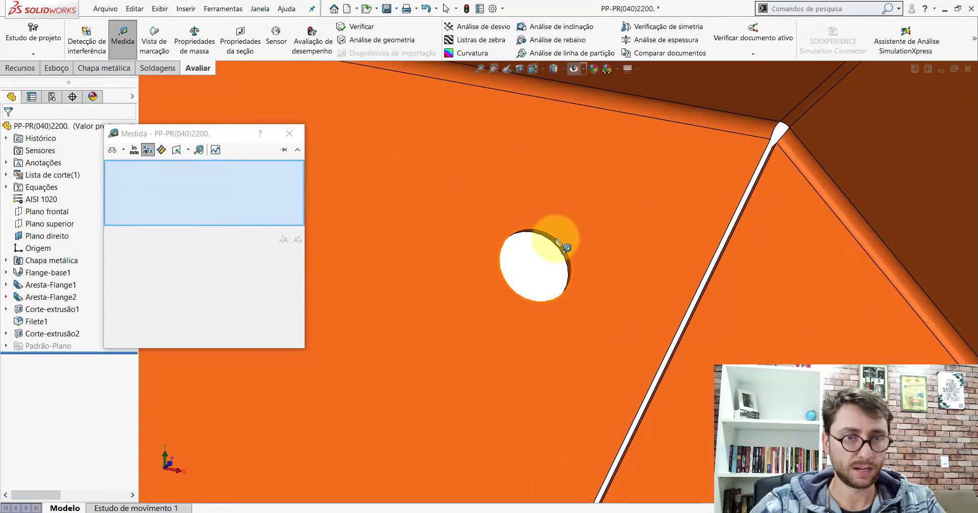
left_click(565, 247)
scroll(575, 272, "up", 3)
scroll(555, 275, "up", 3)
scroll(647, 300, "up", 3)
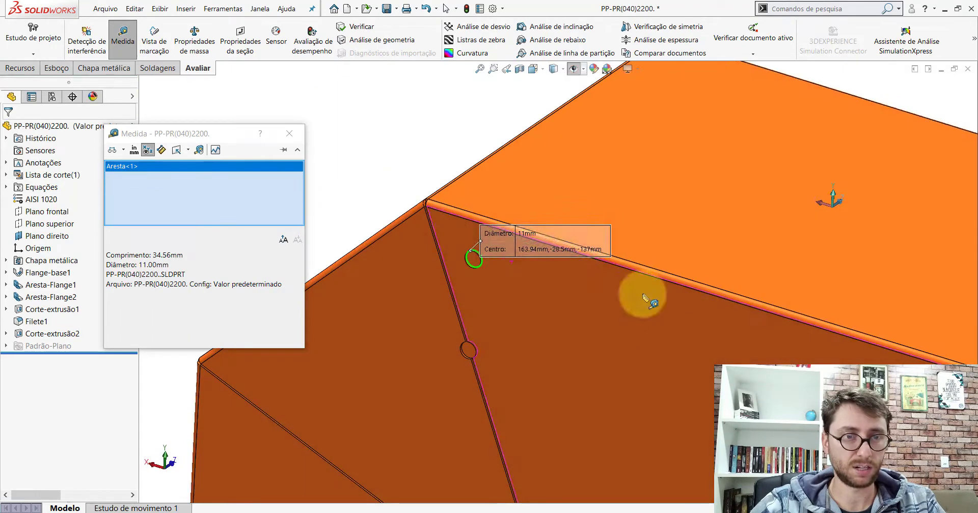
left_click(588, 175)
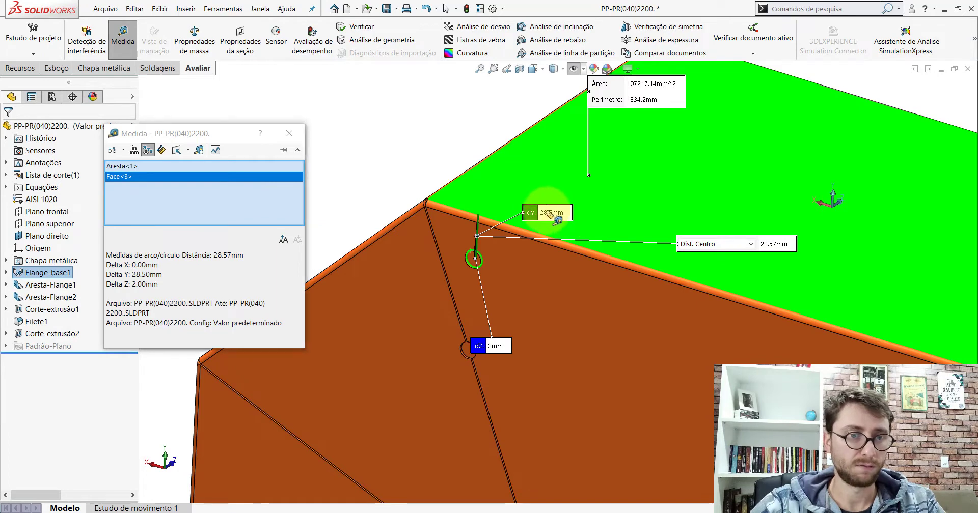
left_click_drag(548, 213, 496, 175)
key("Escape")
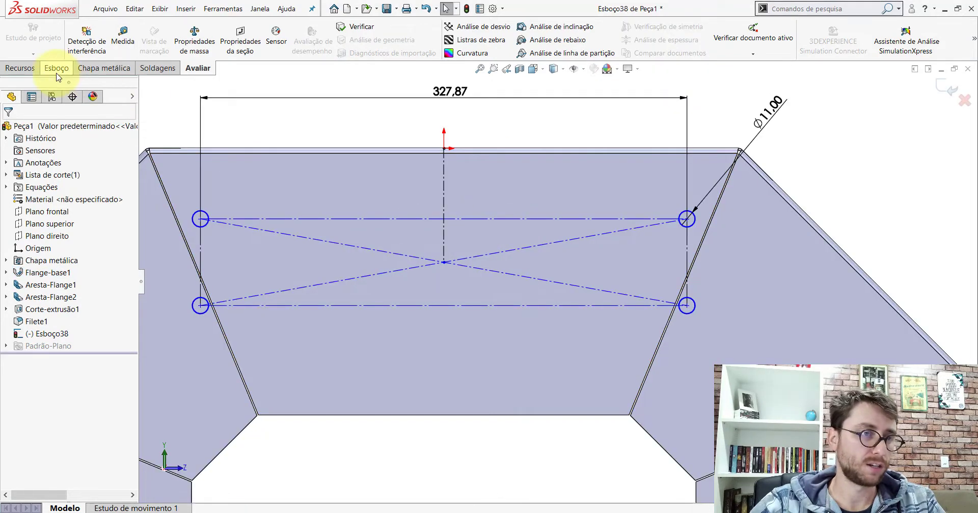
Step: Dimension the vertical spacing between Esboço38's holes to 60 mm
left_click(57, 68)
scroll(698, 253, "down", 2)
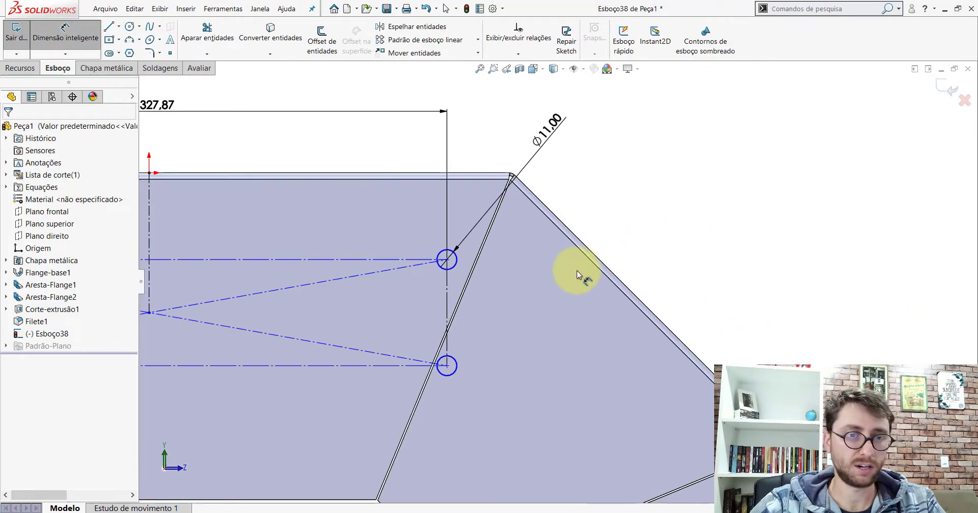
left_click(450, 286)
left_click(502, 301)
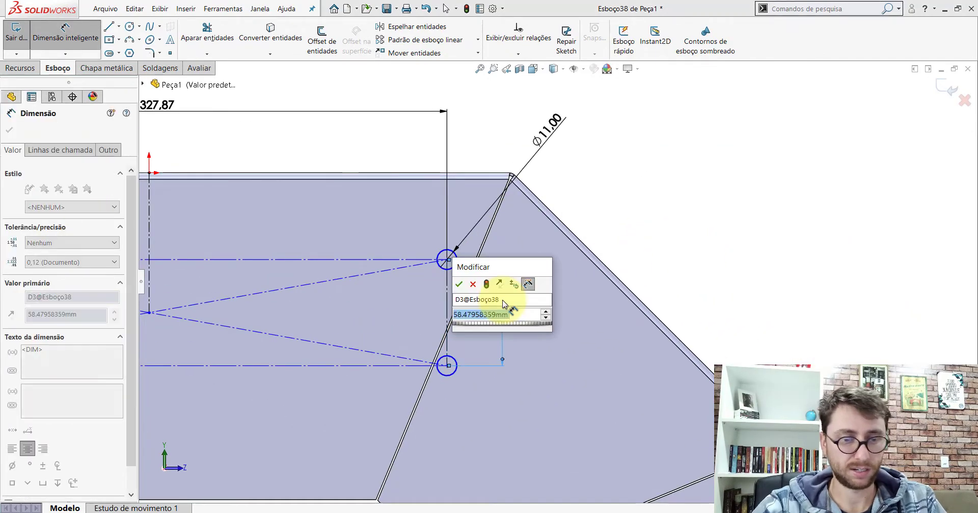
type("60")
key("Return")
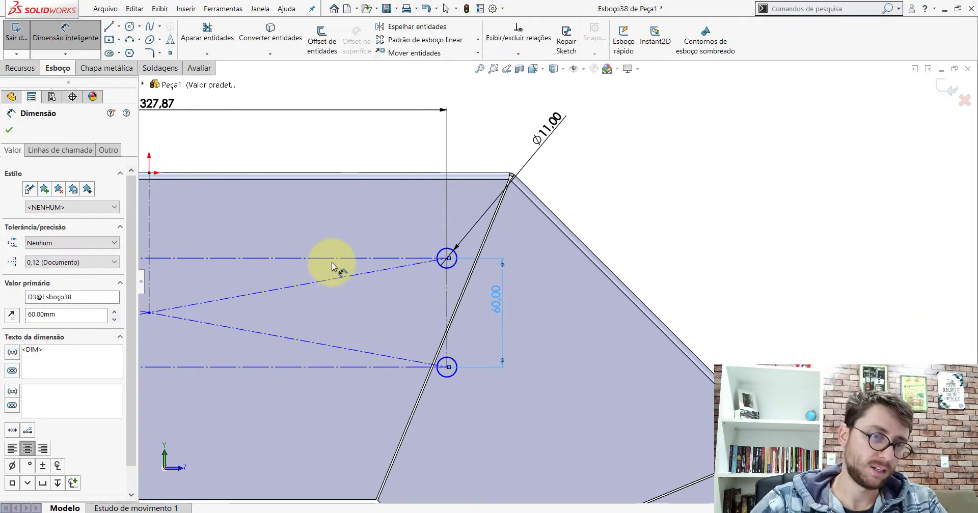
Step: Dimension the top hole 28.50 mm below the part's top edge
left_click(332, 259)
scroll(337, 204, "down", 4)
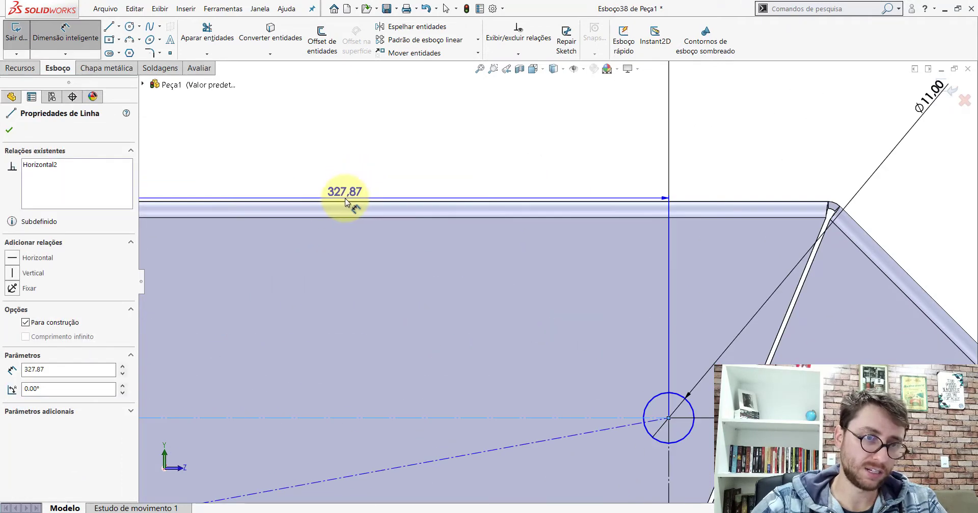
left_click(344, 198)
scroll(487, 213, "up", 3)
scroll(596, 222, "up", 2)
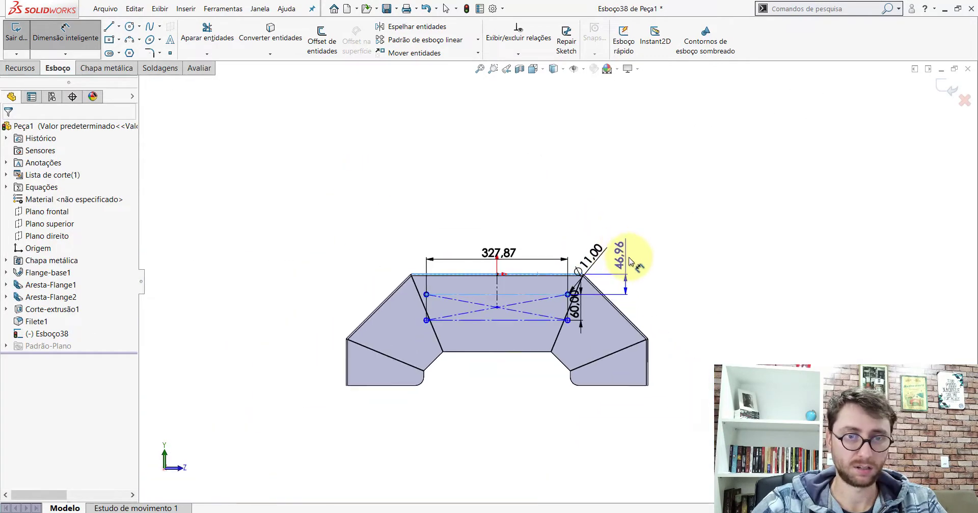
scroll(630, 261, "down", 5)
left_click(536, 326)
type("28")
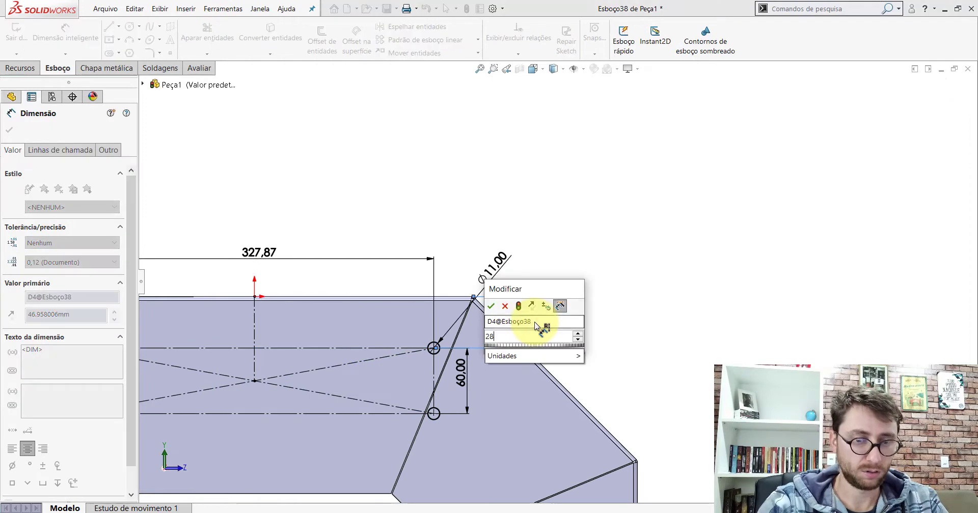
type("=")
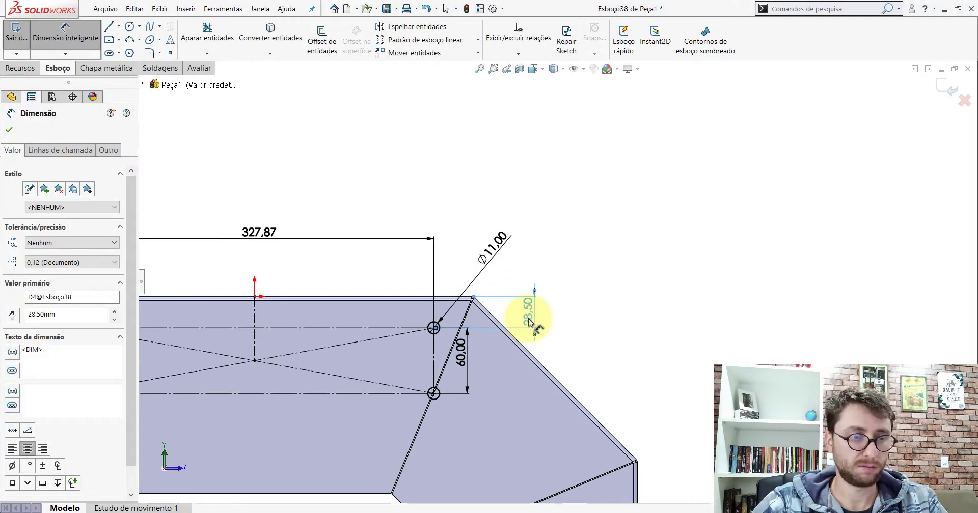
key("Escape")
scroll(437, 311, "up", 3)
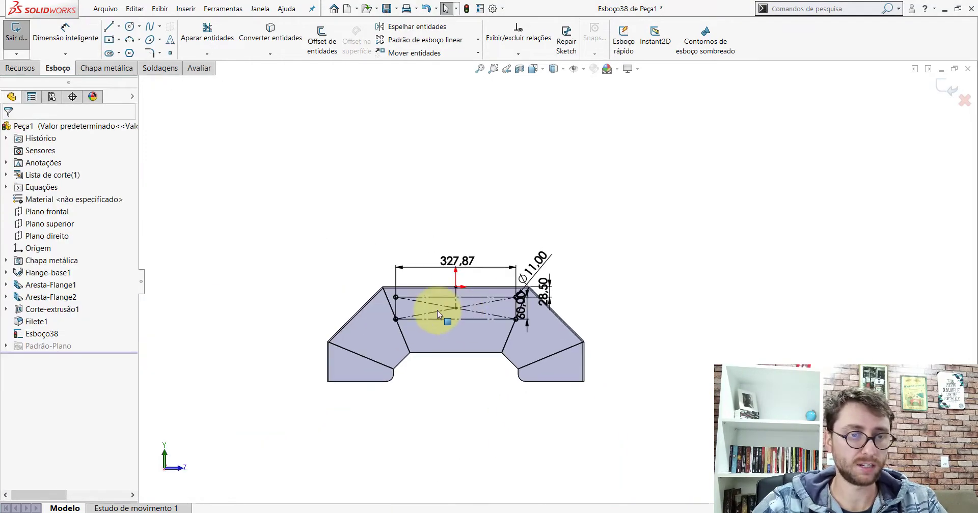
left_click(33, 74)
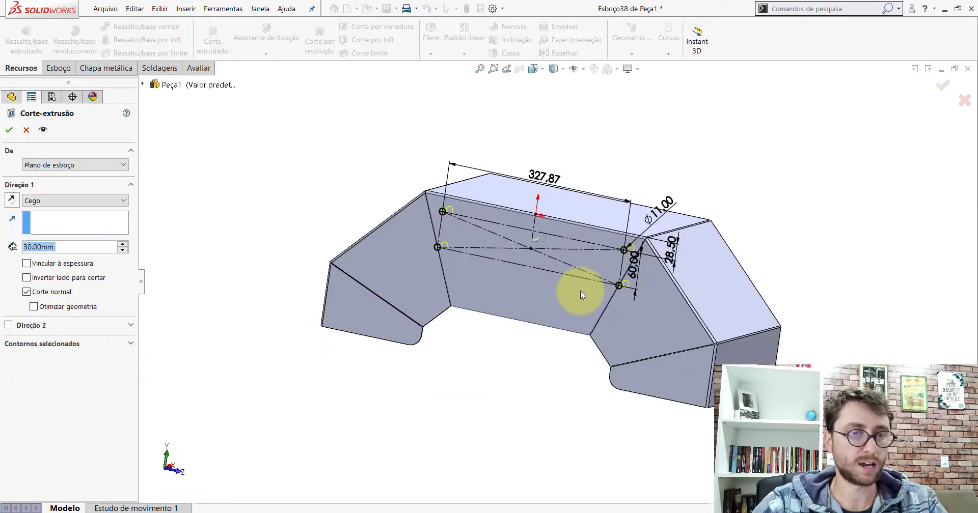
Step: Set up an extruded cut from the hole sketch as Cego at 30 mm depth
mouse_move(574, 291)
middle_mouse_down()
mouse_move(426, 212)
mouse_move(434, 162)
mouse_move(465, 105)
middle_mouse_up()
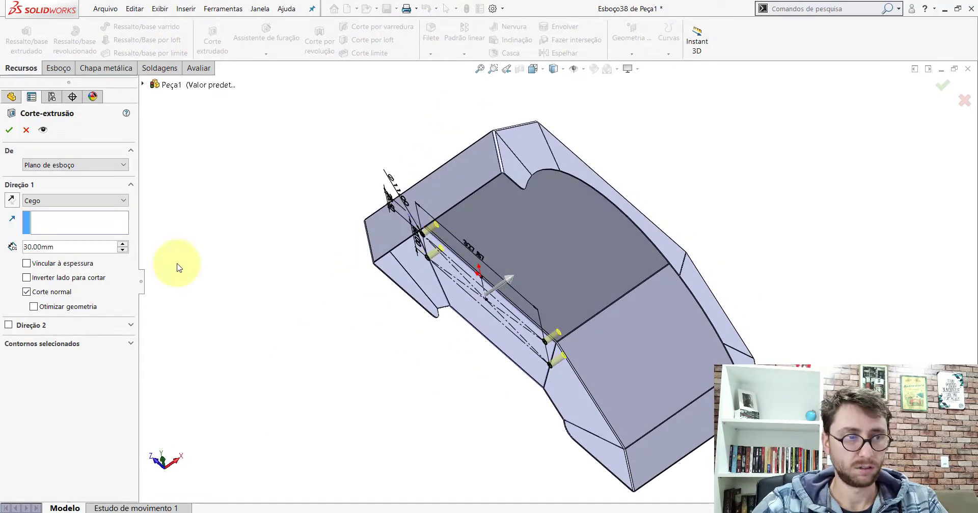
left_click(50, 222)
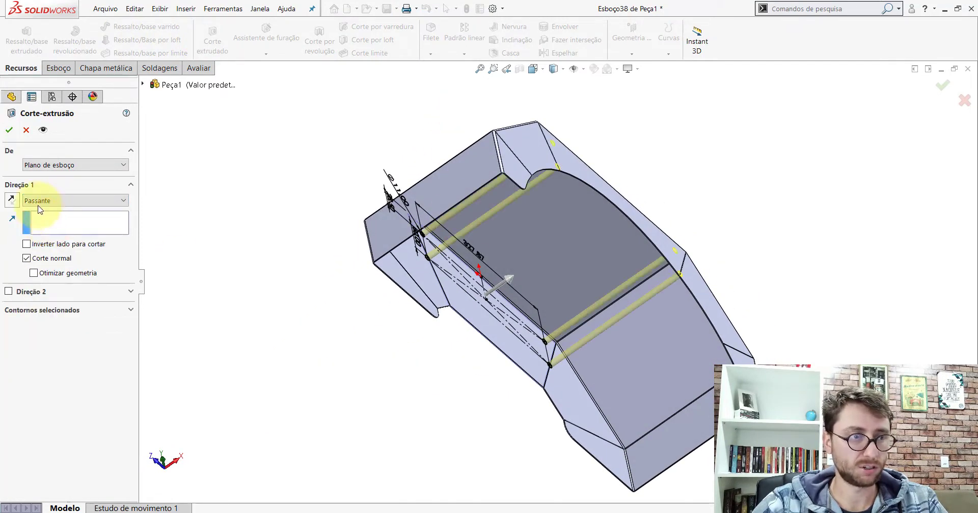
left_click(12, 201)
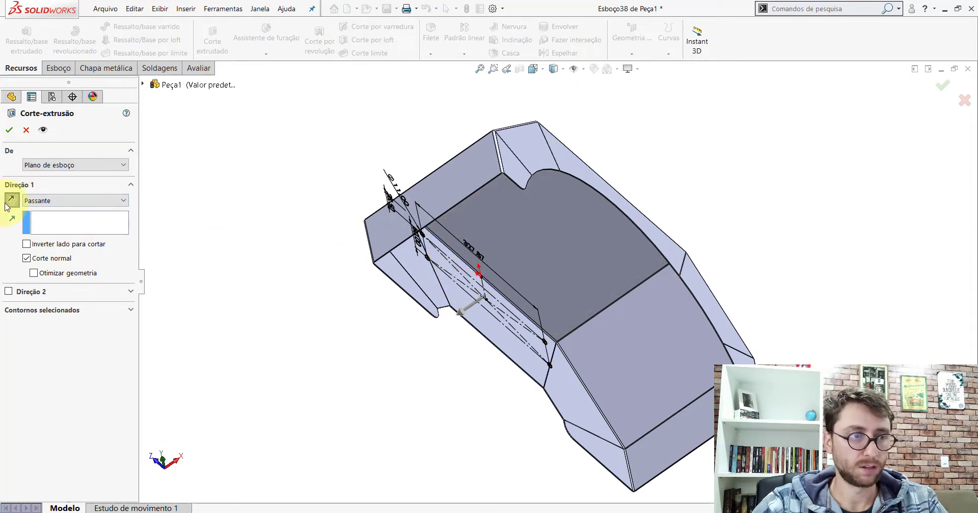
left_click(6, 204)
left_click(33, 204)
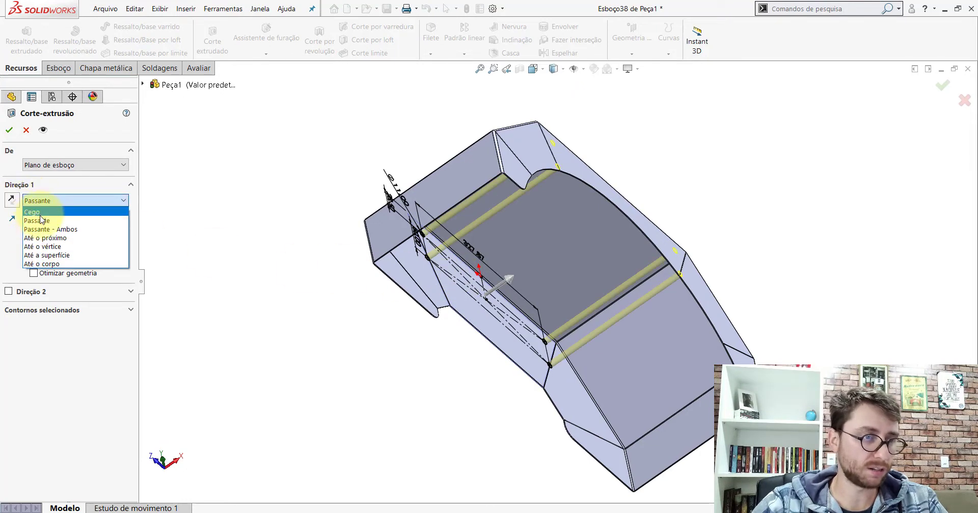
left_click(41, 213)
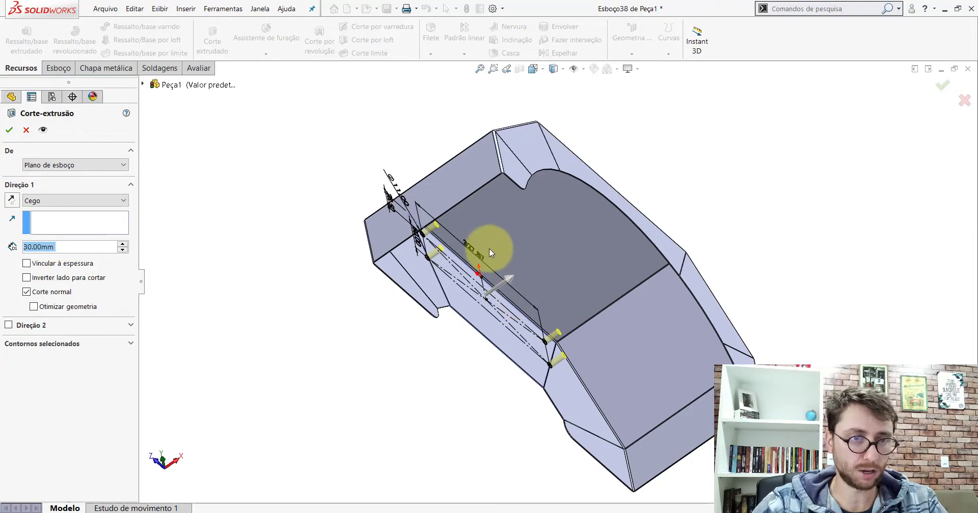
scroll(489, 249, "down", 3)
mouse_move(400, 277)
middle_mouse_down()
mouse_move(509, 263)
mouse_move(327, 233)
middle_mouse_up()
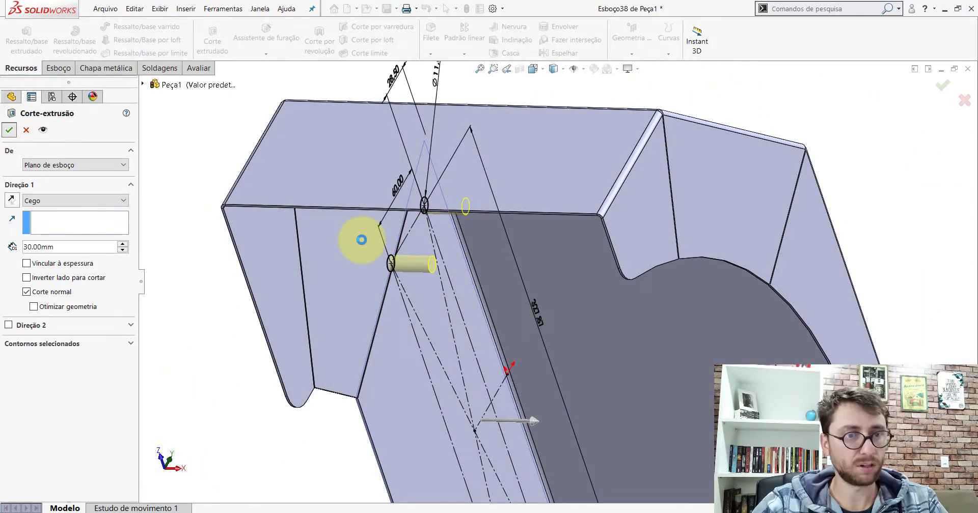
Step: Accept the 30 mm cut and show the part in Isométrica view
key("Return")
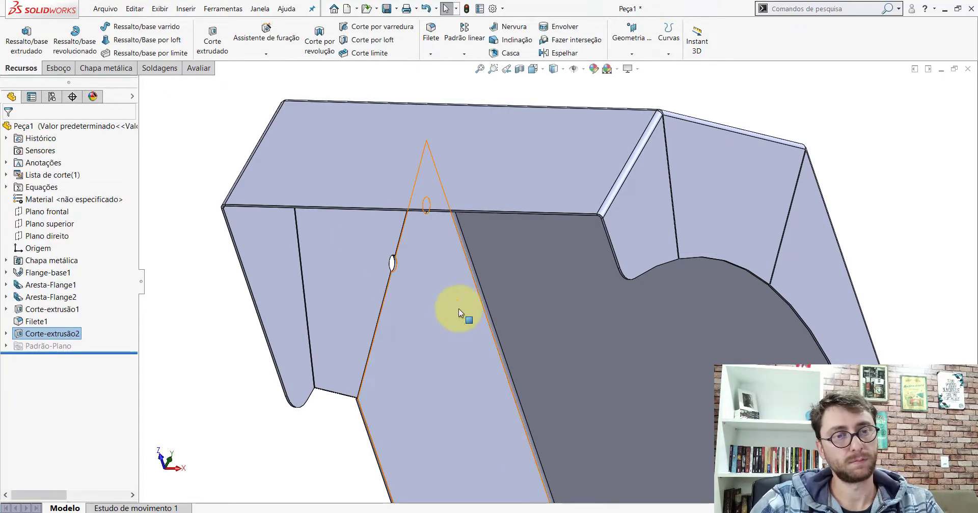
mouse_move(458, 308)
middle_mouse_down()
mouse_move(476, 301)
mouse_move(684, 437)
mouse_move(632, 356)
mouse_move(628, 395)
mouse_move(563, 332)
middle_mouse_up()
left_click(533, 68)
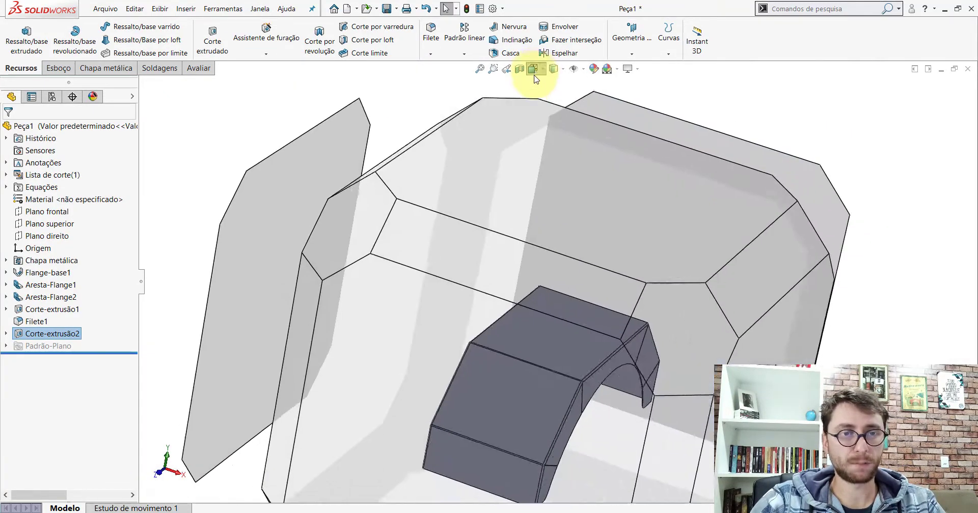
left_click(591, 98)
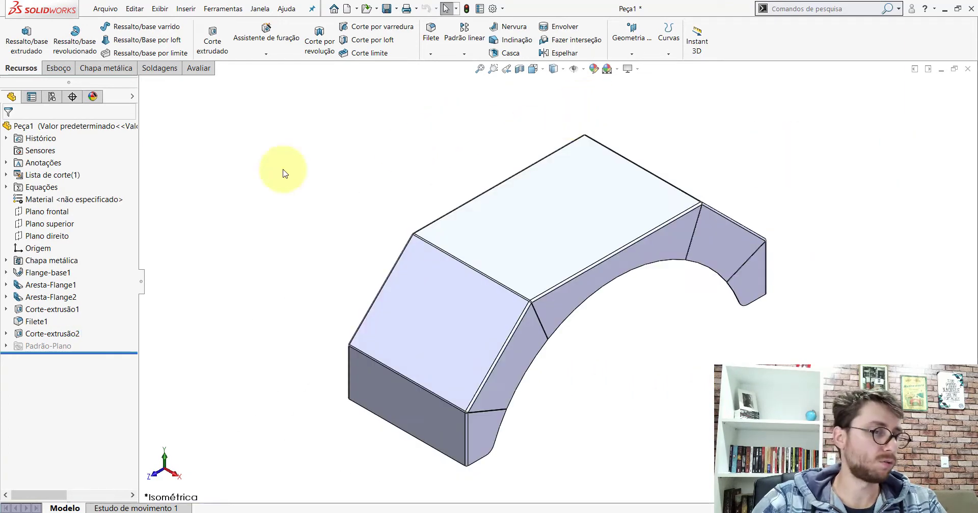
Step: Assign AISI 1020 steel and give the whole part an orange appearance (R 255, G 113)
right_click(83, 203)
left_click(116, 247)
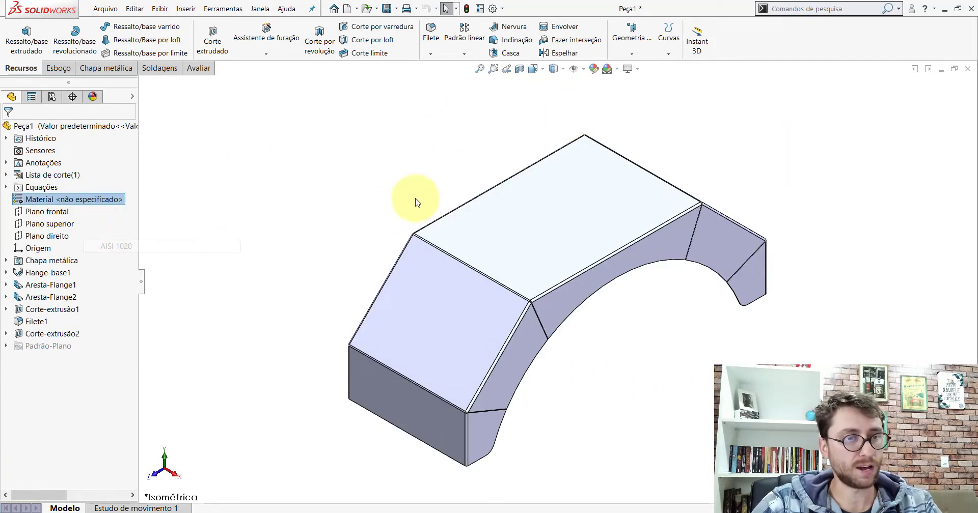
right_click(46, 128)
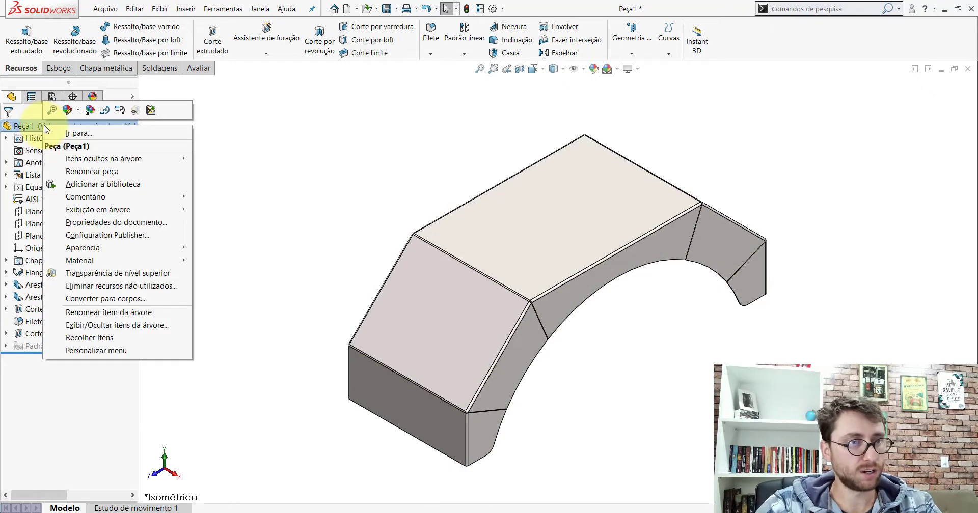
left_click(80, 111)
key("Escape")
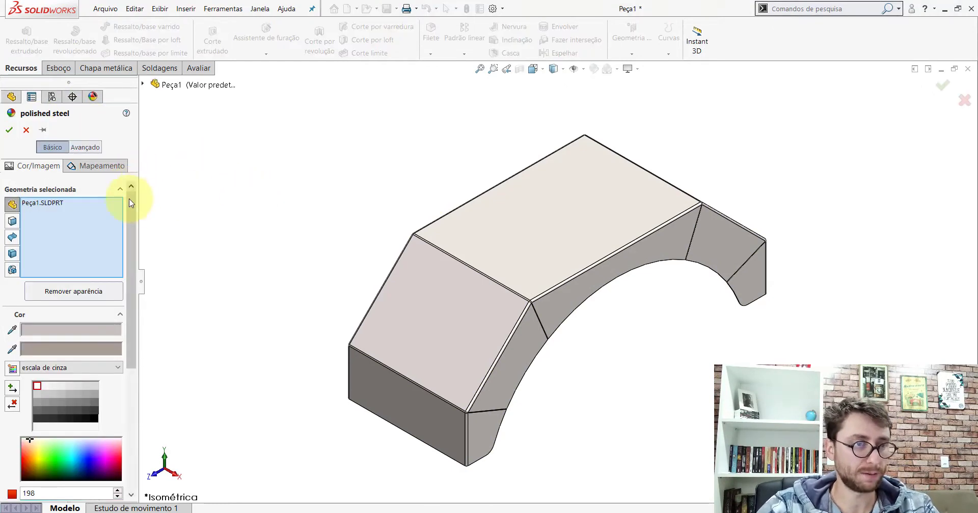
scroll(51, 291, "down", 5)
left_click(44, 274)
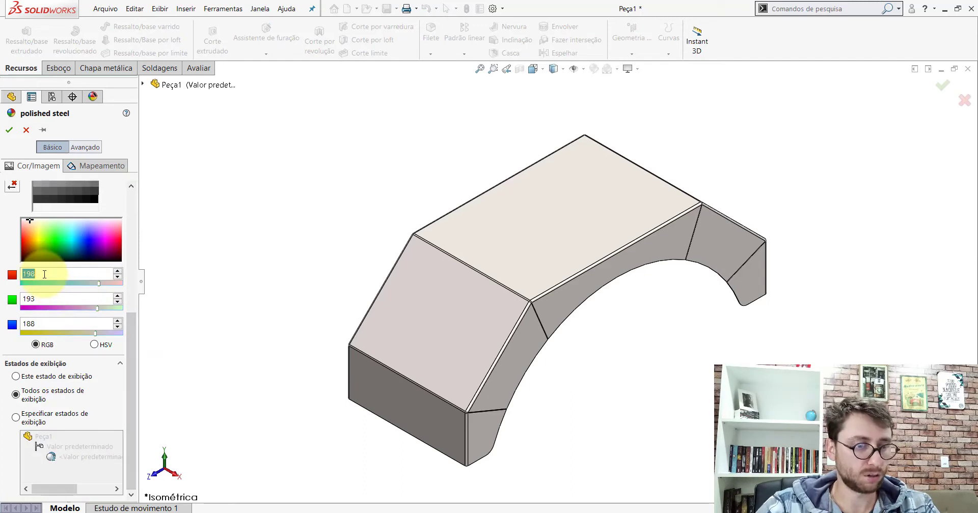
type("255")
double_click(45, 301)
left_click(46, 326)
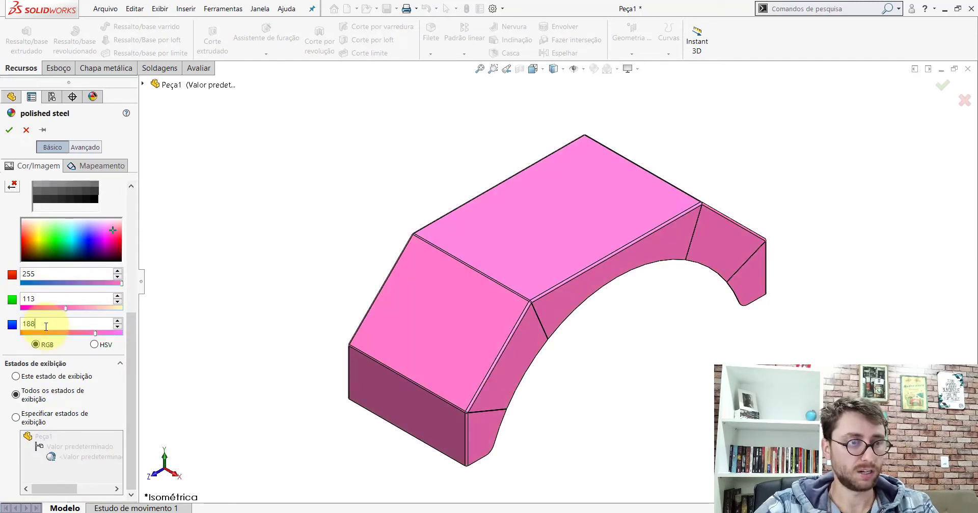
type("32")
left_click(10, 131)
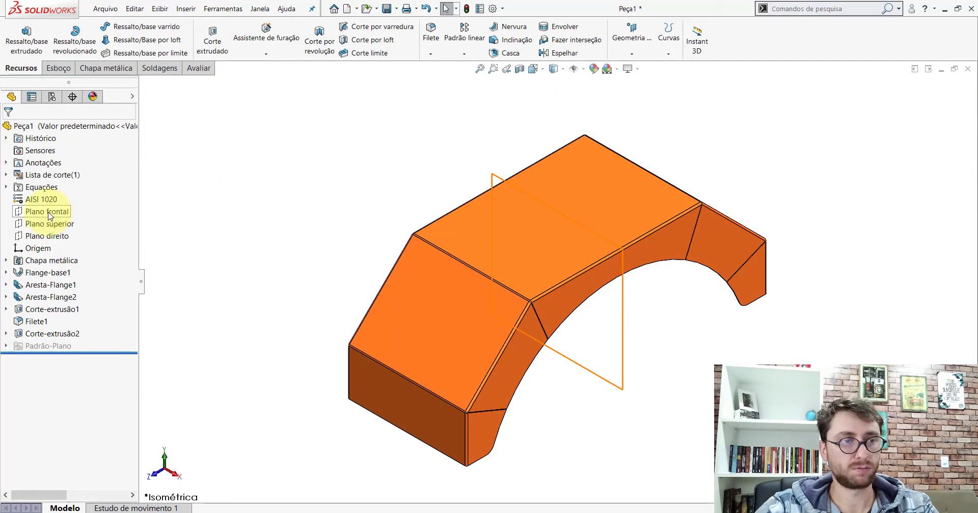
Step: Preview Plano frontal and Plano direito on the part, then clear the selection
left_click(50, 213)
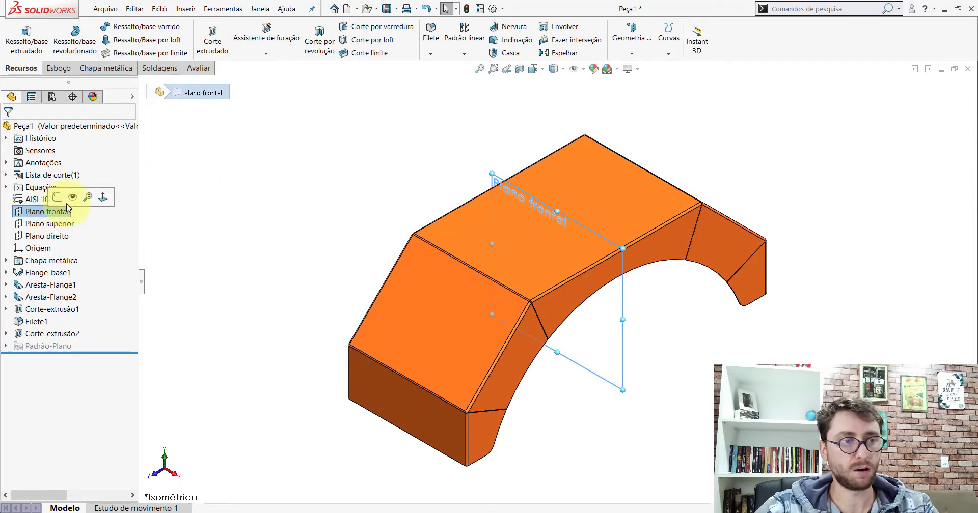
left_click(61, 236)
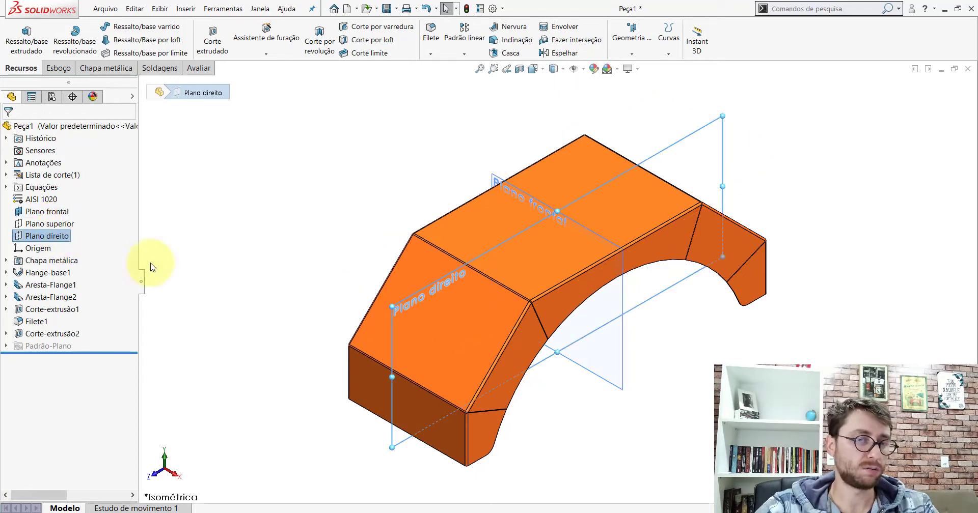
left_click(247, 212)
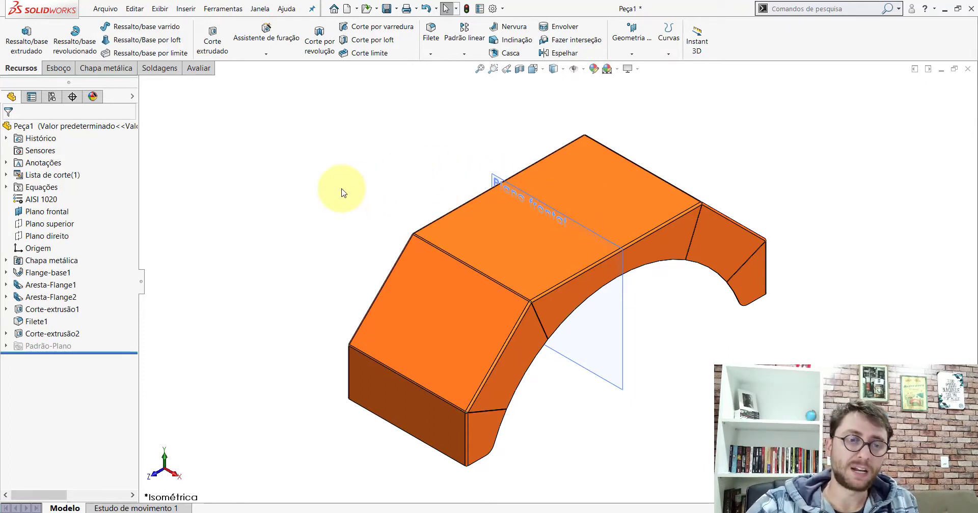
scroll(628, 271, "up", 3)
scroll(628, 271, "down", 3)
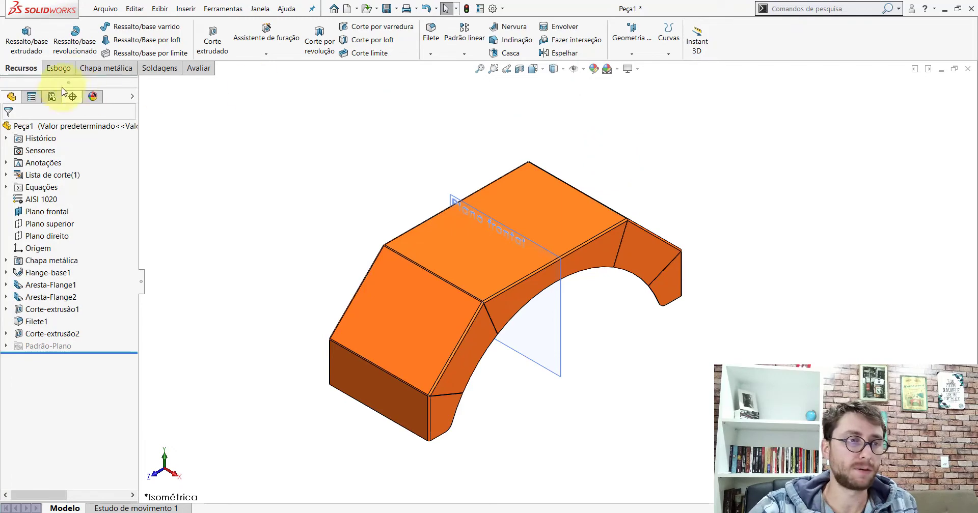
left_click(105, 68)
Step: Show the part's flat pattern with Planificar, then fold it back to its bent shape
left_click(631, 51)
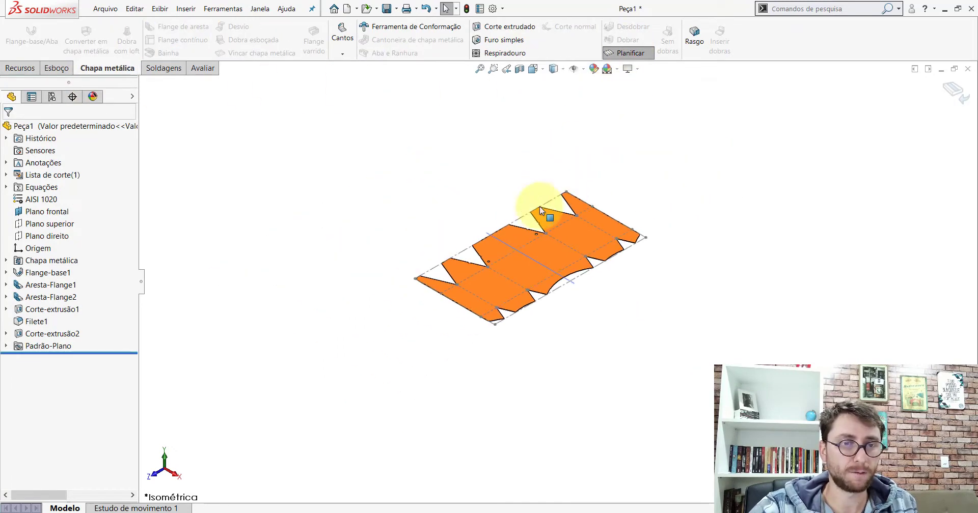
scroll(638, 269, "down", 2)
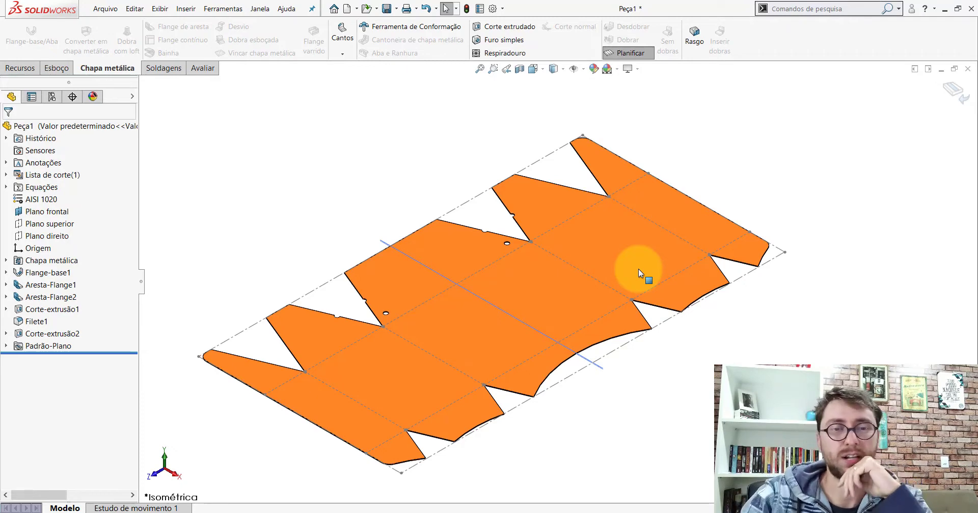
left_click(956, 91)
Step: Save the part into Área de Trabalho > PM-PR(001)2200 under the name PP-PR(040)2200
scroll(594, 339, "up", 5)
scroll(509, 254, "down", 3)
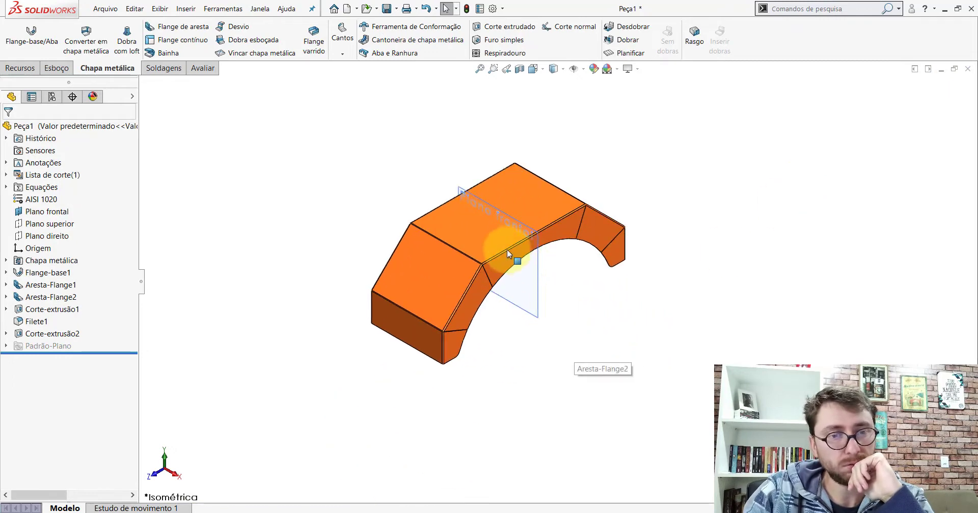
scroll(508, 254, "down", 2)
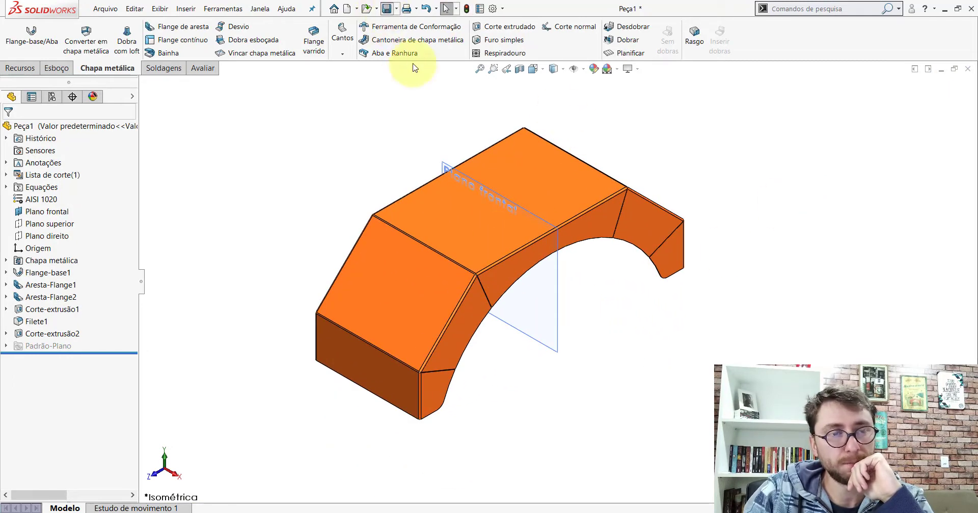
key("ctrl+s")
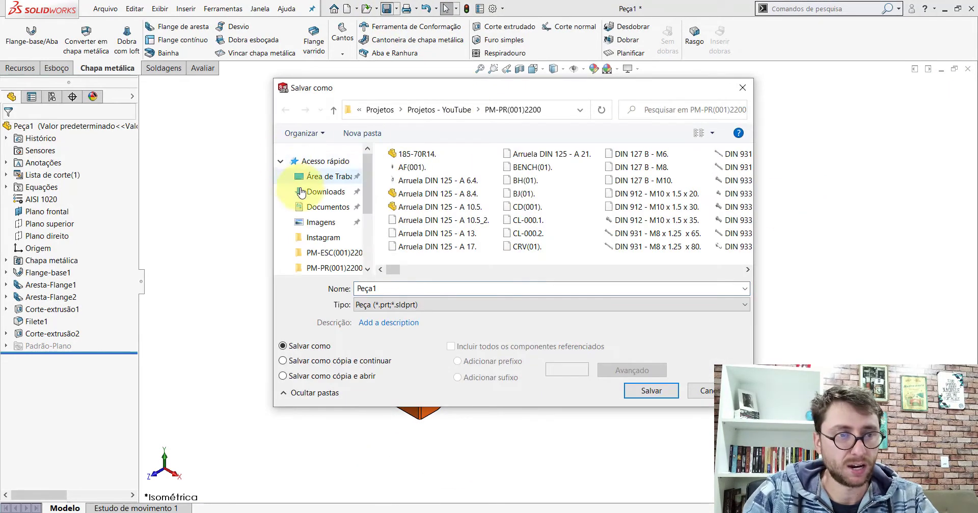
left_click(316, 177)
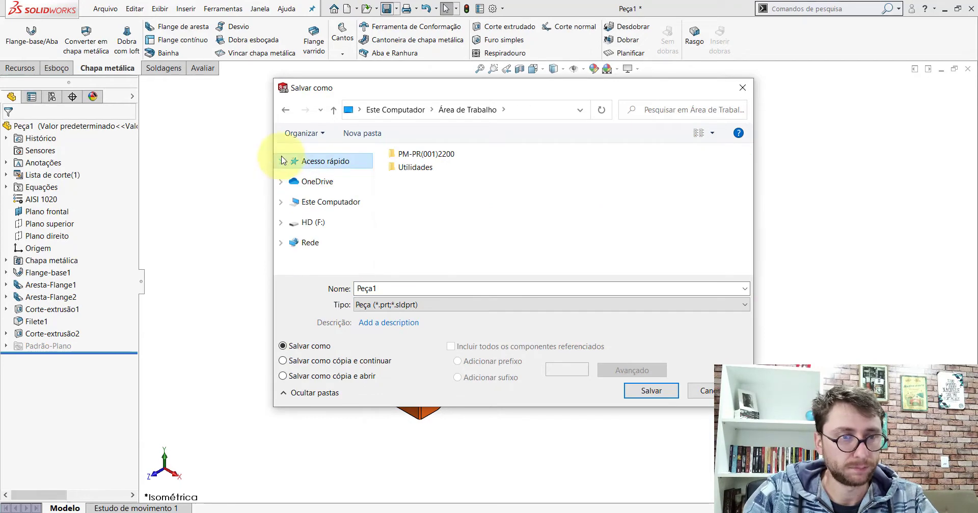
double_click(427, 157)
left_click(436, 170)
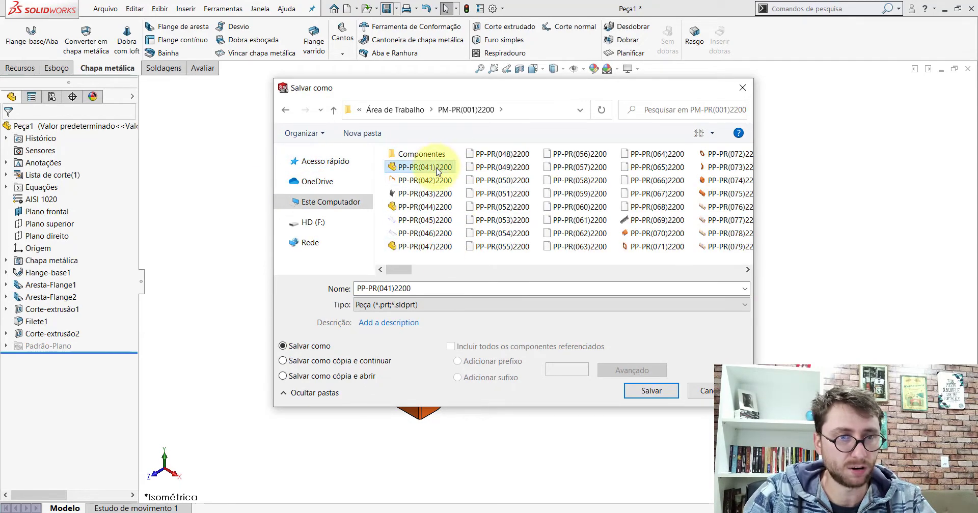
left_click(433, 289)
type("0")
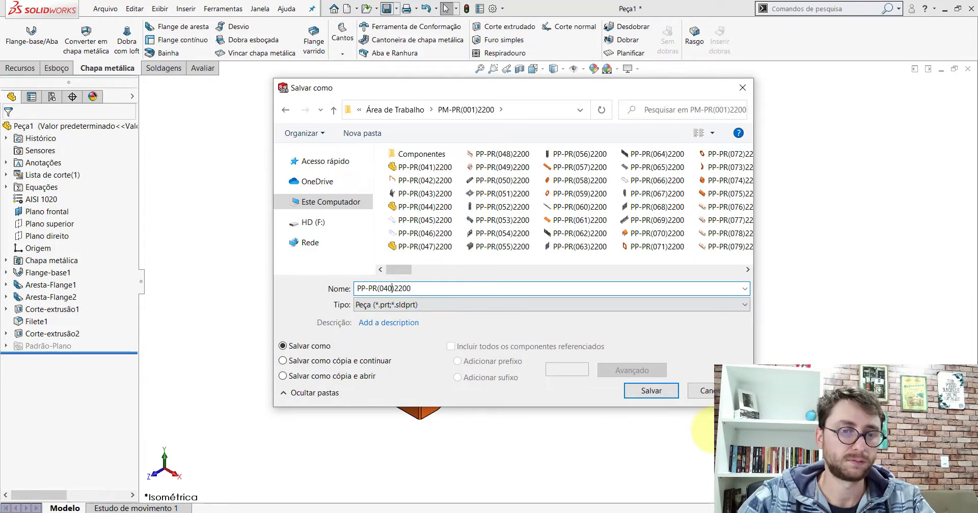
left_click(653, 393)
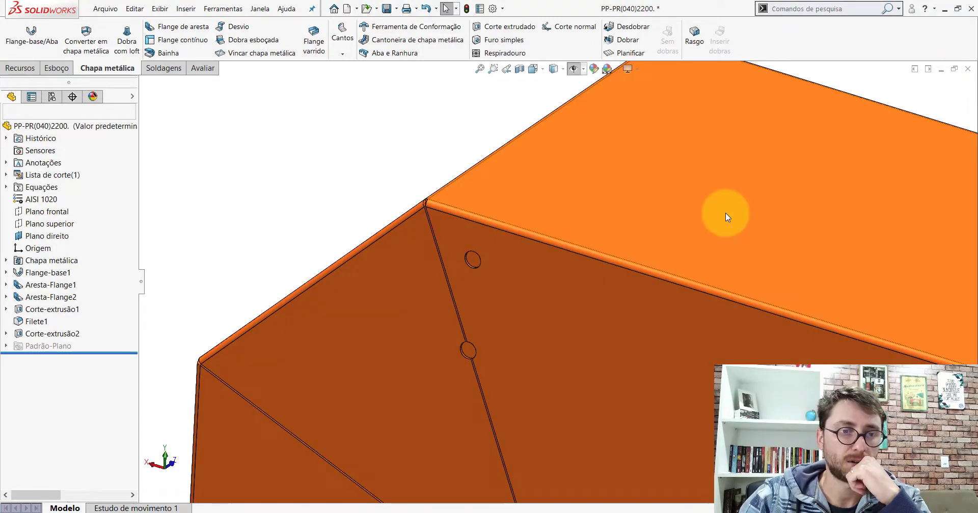
Step: Inspect the part from another side, then close it, answering Não to both save prompts
scroll(570, 300, "up", 5)
scroll(590, 322, "up", 3)
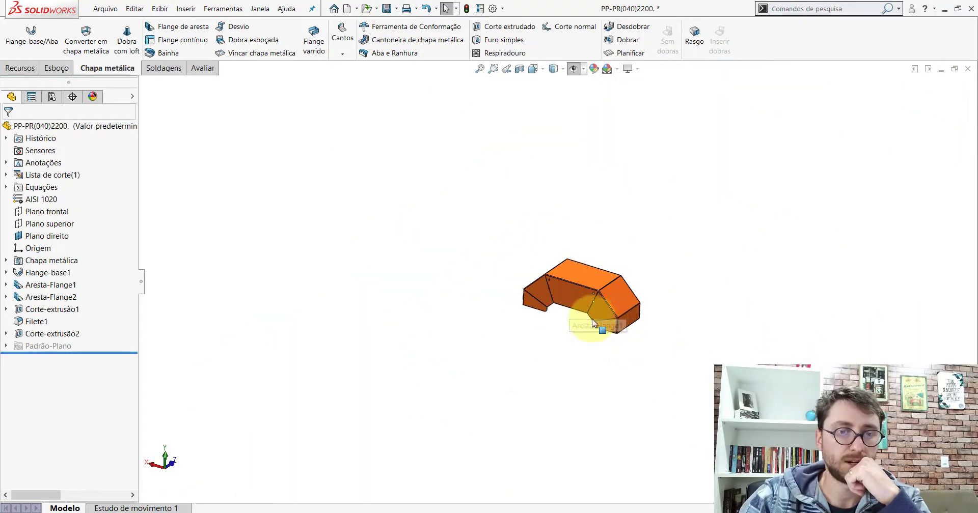
mouse_move(589, 323)
middle_mouse_down()
mouse_move(571, 293)
mouse_move(470, 218)
mouse_move(444, 303)
middle_mouse_up()
scroll(577, 298, "down", 3)
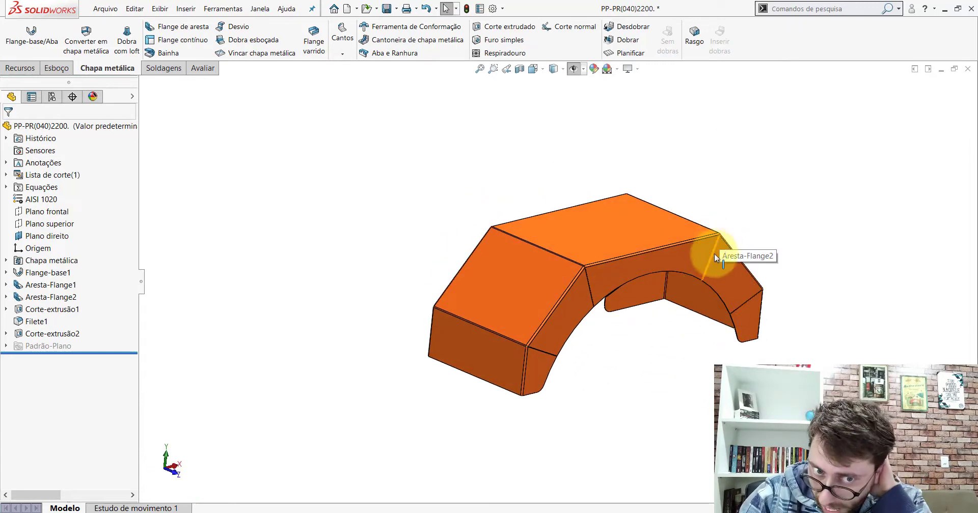
scroll(683, 323, "up", 1)
scroll(667, 284, "down", 2)
scroll(665, 250, "down", 2)
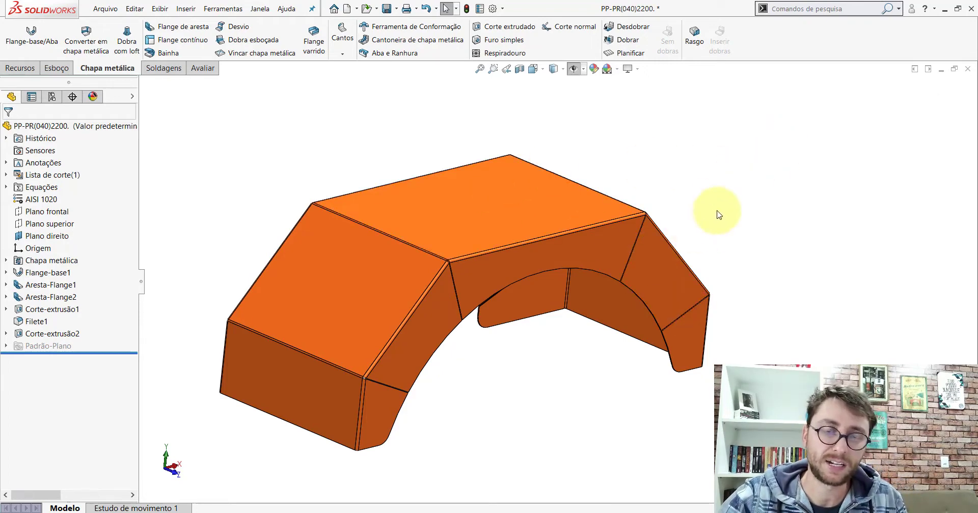
left_click(966, 72)
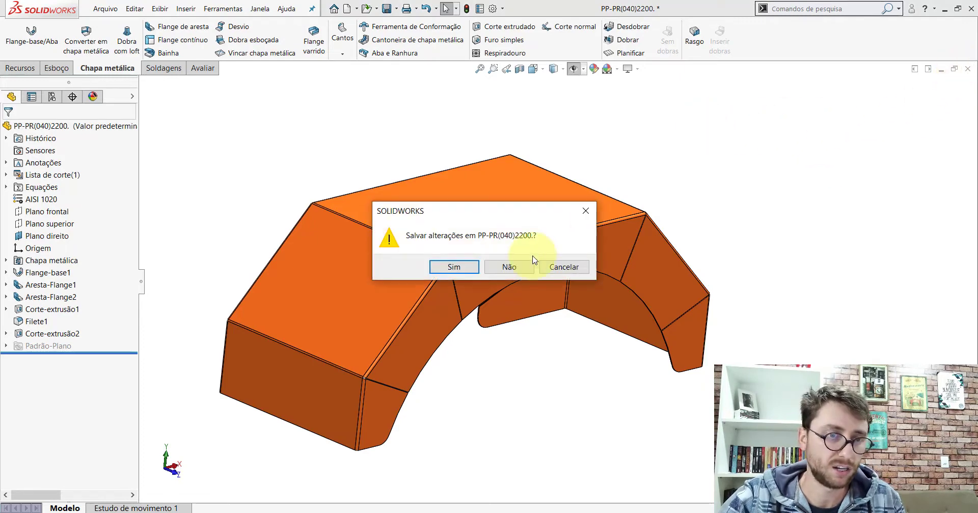
left_click(511, 266)
left_click(521, 314)
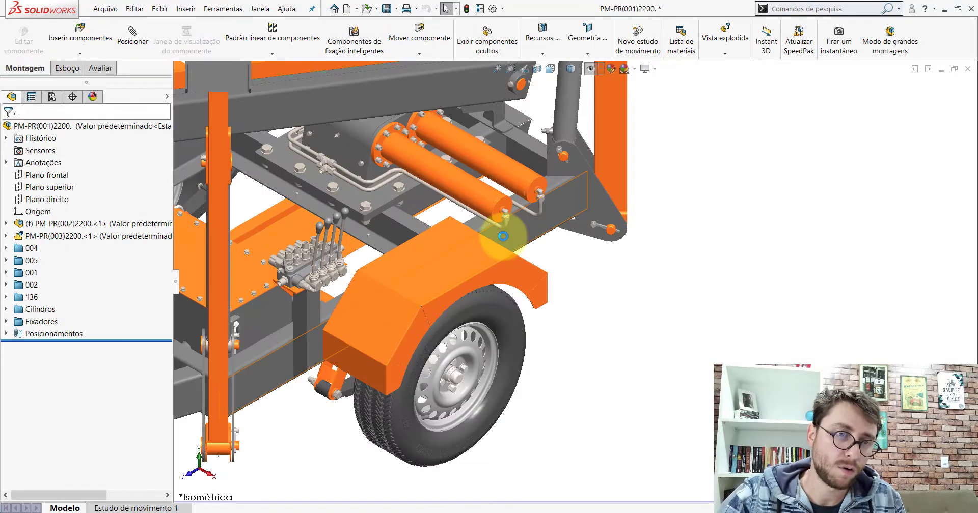
Step: Filter the FeatureManager tree for 39 and select a PP-PR(039)2200 bracket to identify it
scroll(545, 168, "down", 3)
type("(0")
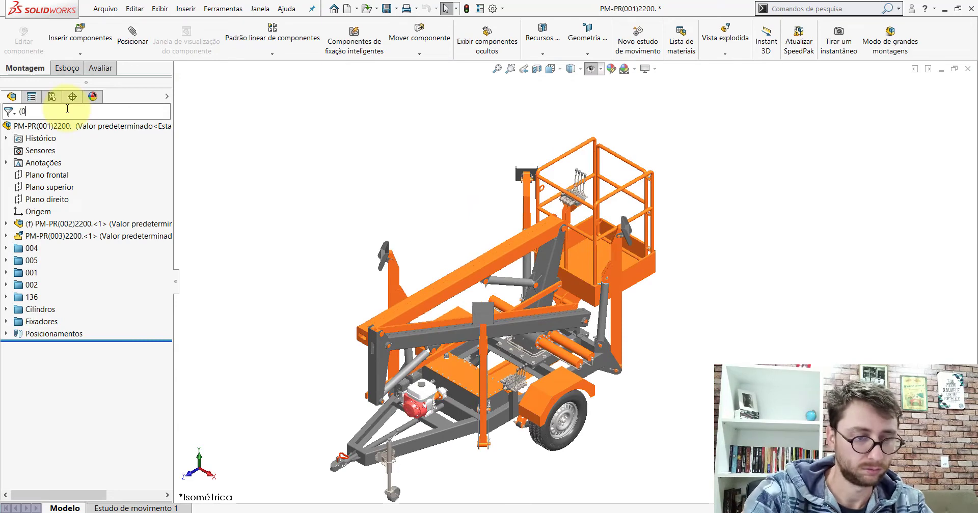
type("39")
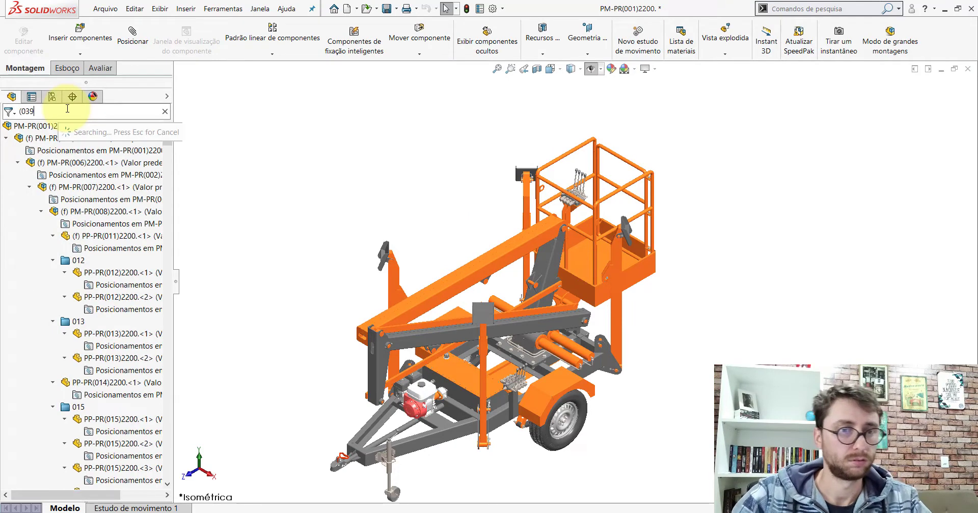
scroll(535, 403, "down", 2)
scroll(633, 328, "down", 3)
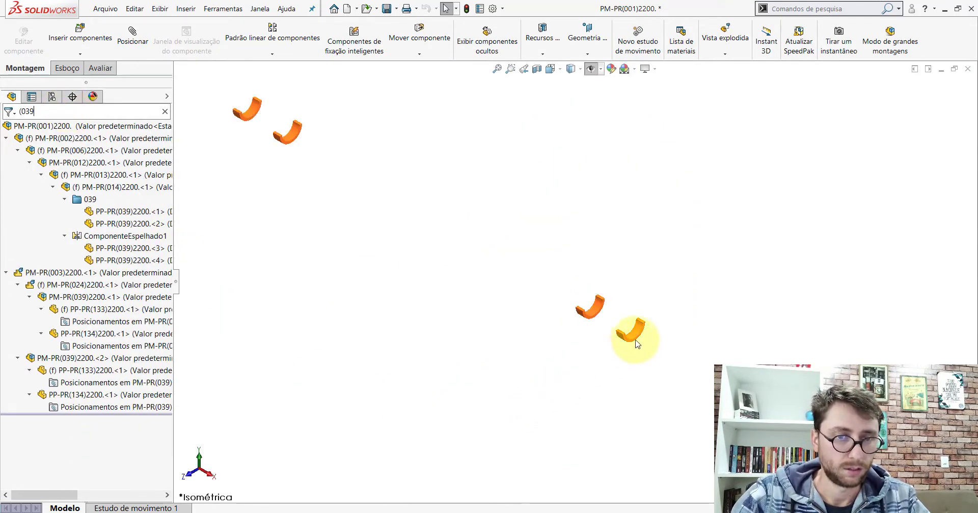
scroll(622, 306, "down", 3)
left_click(616, 298)
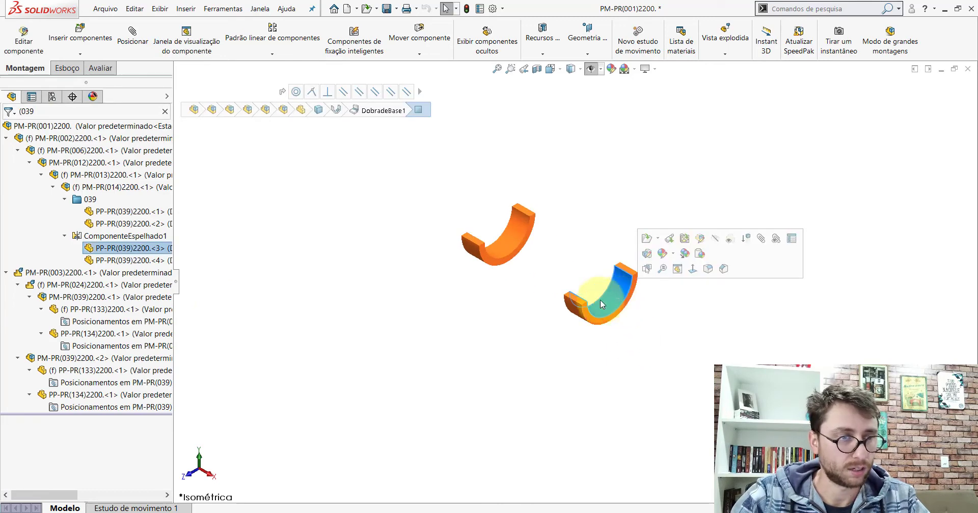
left_click(293, 199)
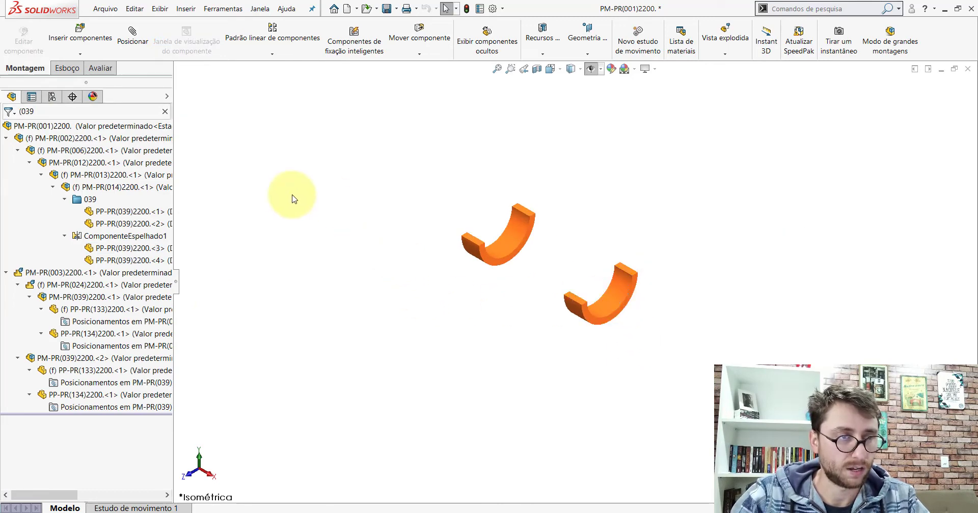
Step: Clear the tree filter and orbit under the trailer toward the axle
left_click(164, 111)
scroll(610, 310, "up", 5)
mouse_move(540, 321)
middle_mouse_down()
mouse_move(478, 266)
mouse_move(497, 347)
middle_mouse_up()
scroll(500, 350, "down", 6)
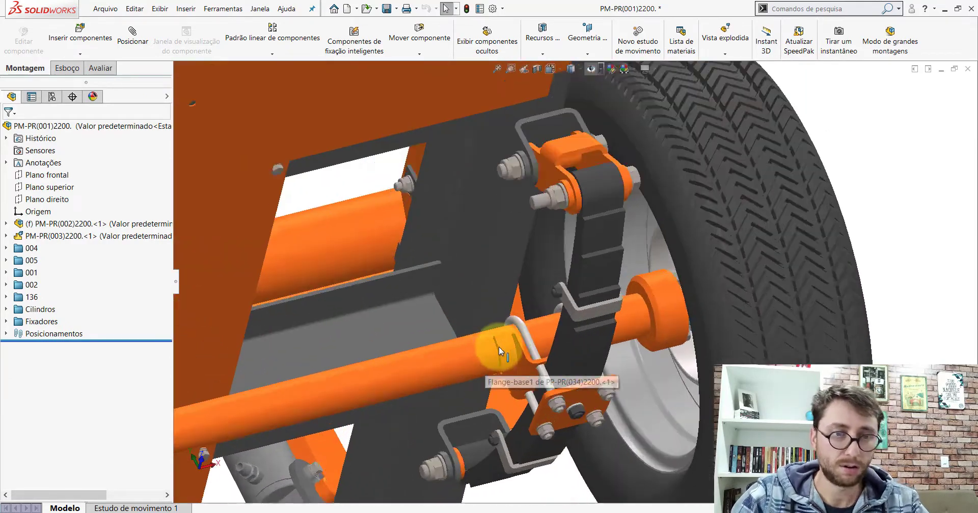
scroll(499, 350, "down", 3)
left_click(533, 324)
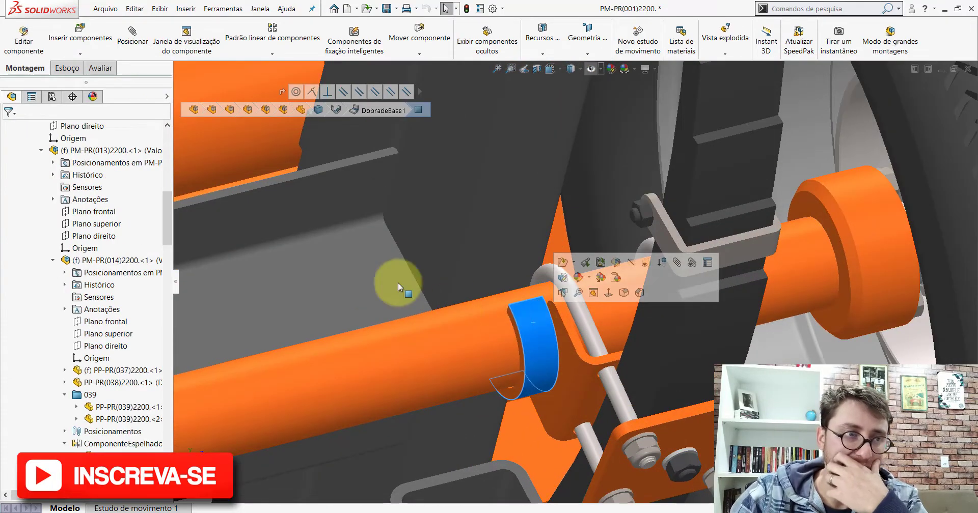
left_click(380, 389)
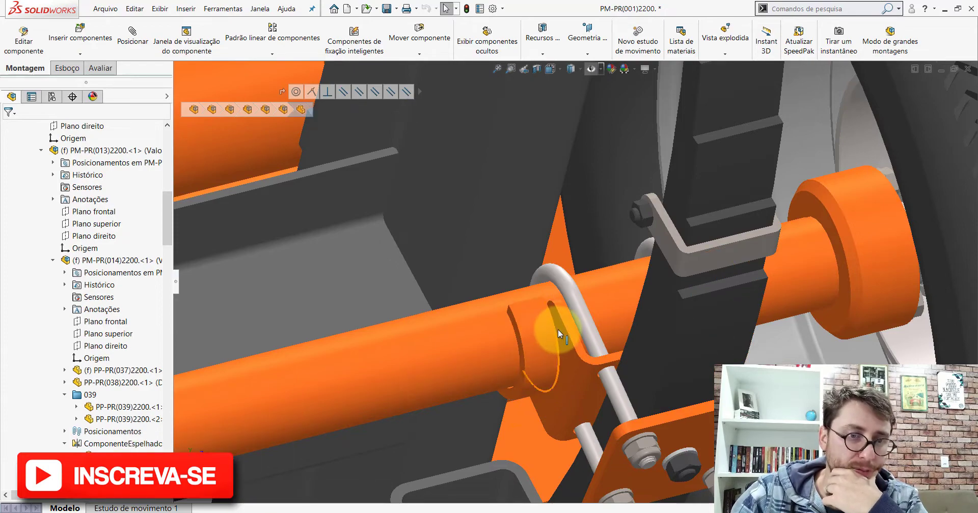
mouse_move(557, 327)
middle_mouse_down()
mouse_move(535, 313)
mouse_move(542, 332)
mouse_move(556, 332)
middle_mouse_up()
left_click(543, 326)
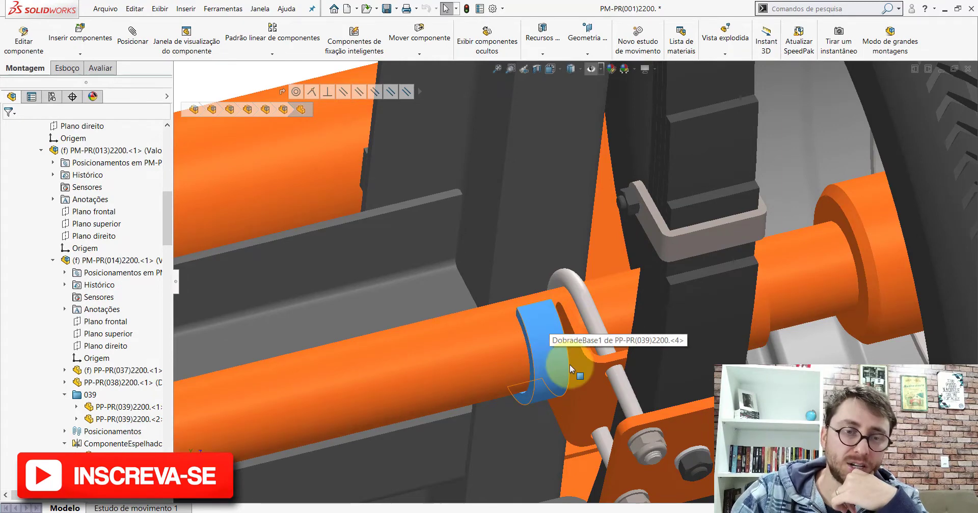
mouse_move(585, 358)
middle_mouse_down()
mouse_move(594, 329)
mouse_move(509, 342)
mouse_move(534, 343)
middle_mouse_up()
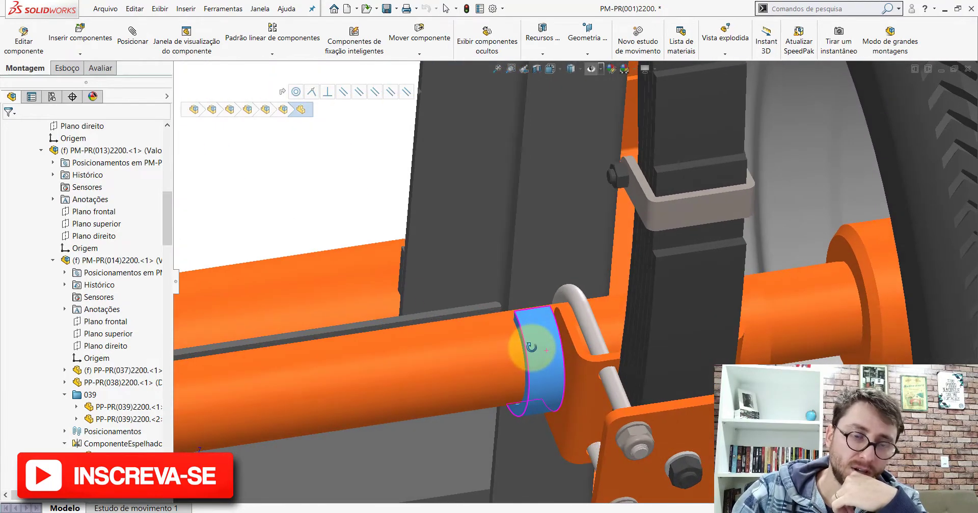
scroll(534, 344, "up", 4)
scroll(529, 342, "up", 2)
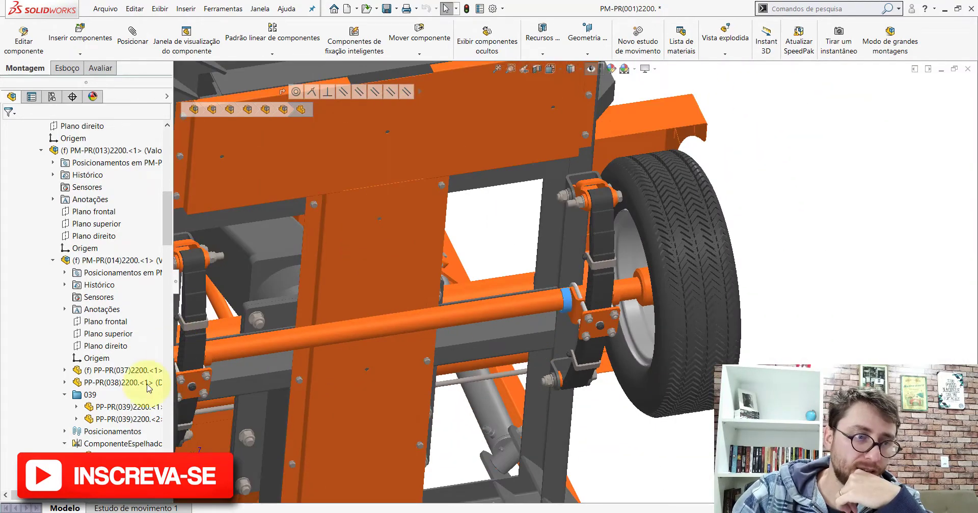
left_click(134, 262)
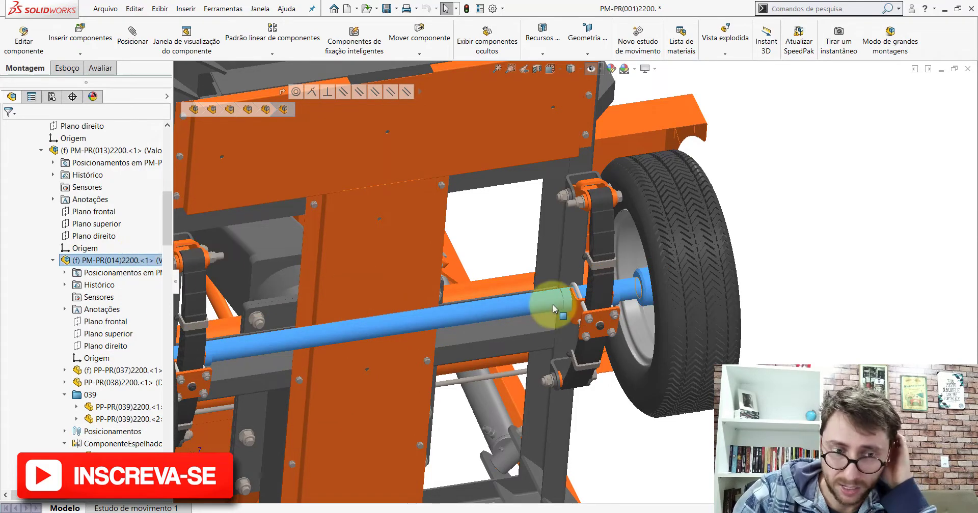
scroll(566, 305, "down", 3)
scroll(568, 306, "down", 2)
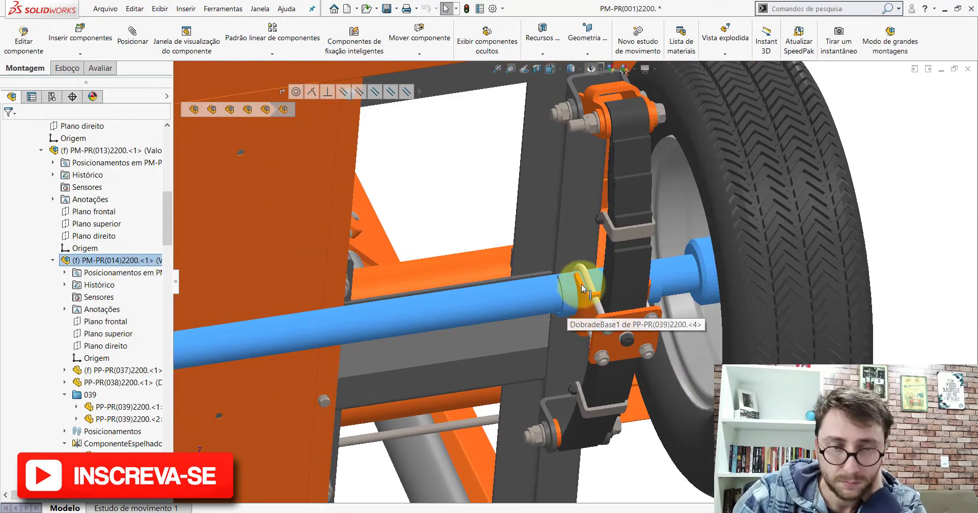
scroll(582, 285, "down", 2)
scroll(573, 310, "down", 2)
mouse_move(573, 310)
middle_mouse_down()
mouse_move(640, 297)
mouse_move(618, 284)
mouse_move(585, 306)
mouse_move(598, 319)
middle_mouse_up()
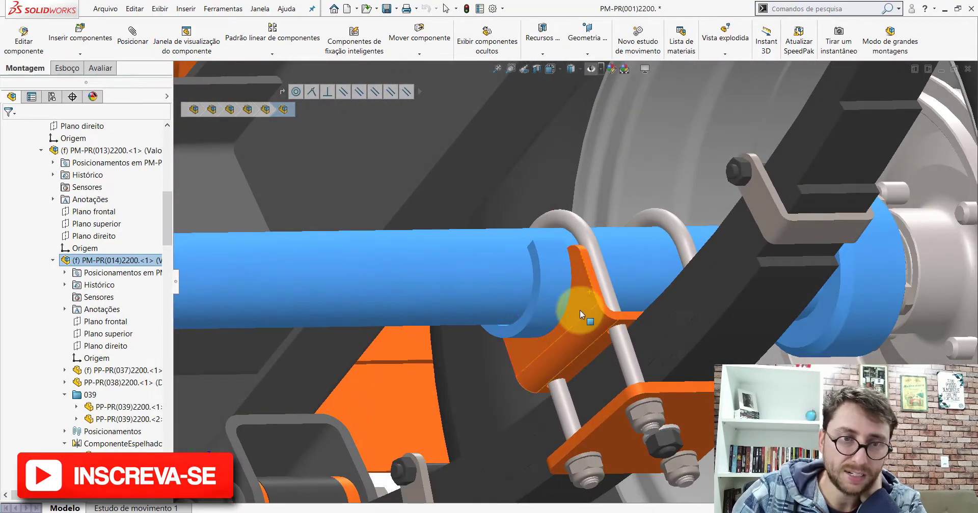
left_click(580, 310)
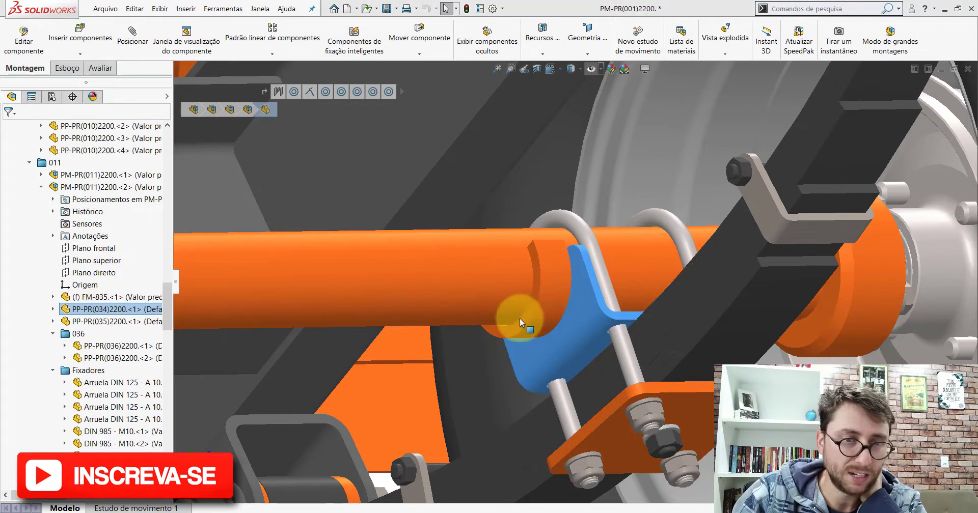
left_click(564, 269)
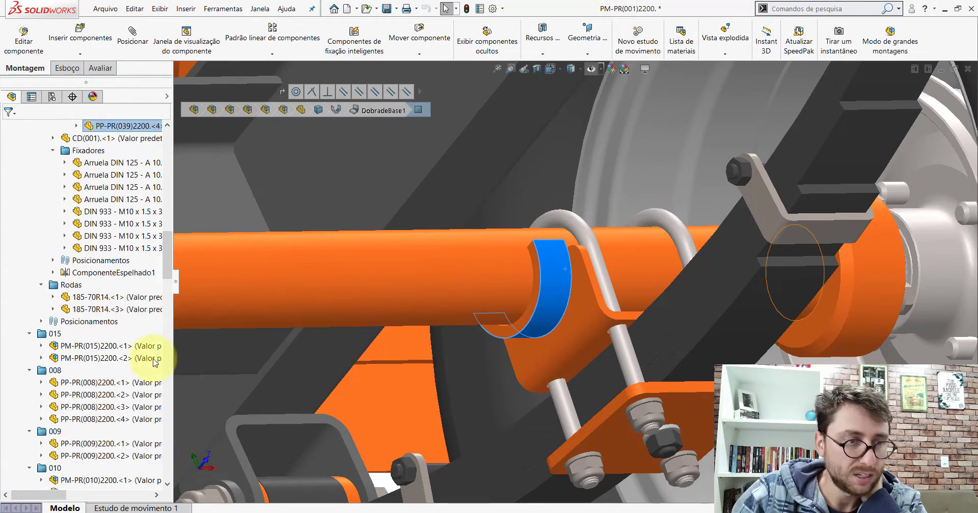
left_click_drag(167, 237, 167, 208)
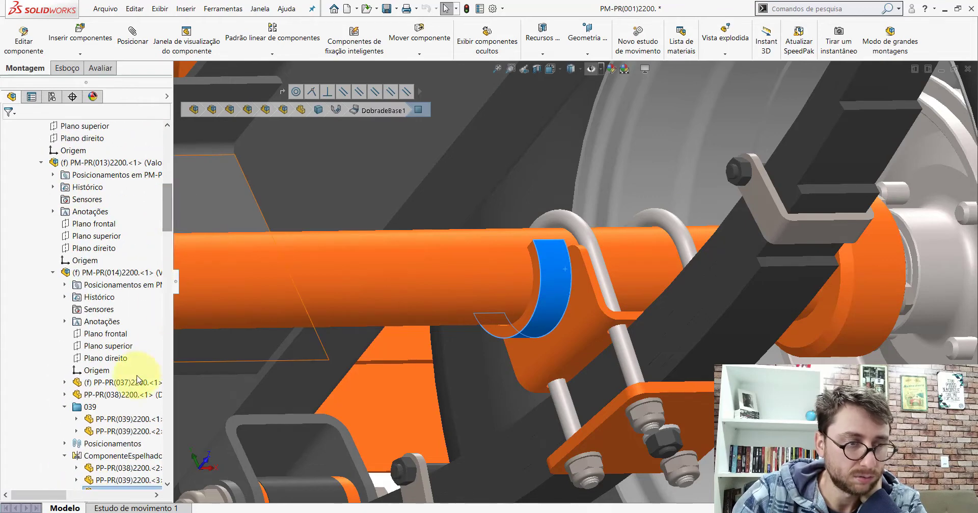
left_click(124, 431)
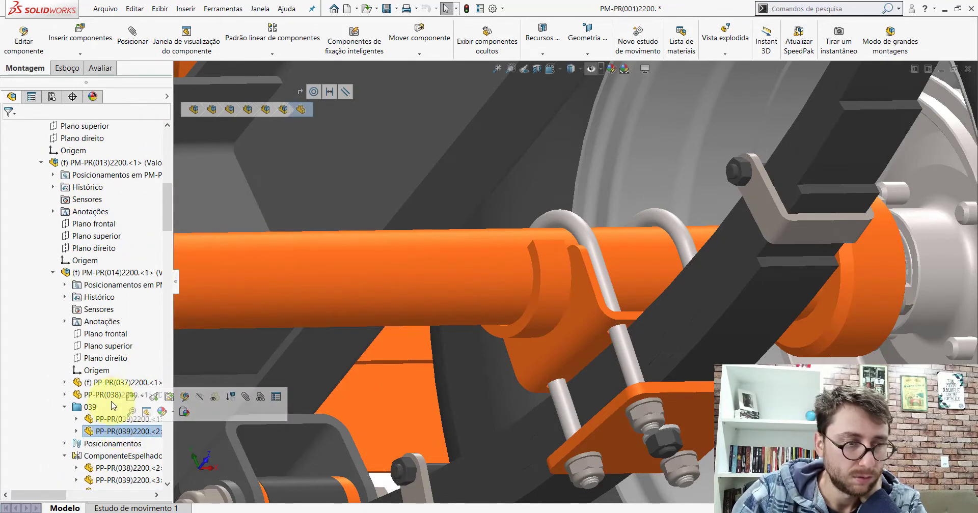
left_click(114, 419)
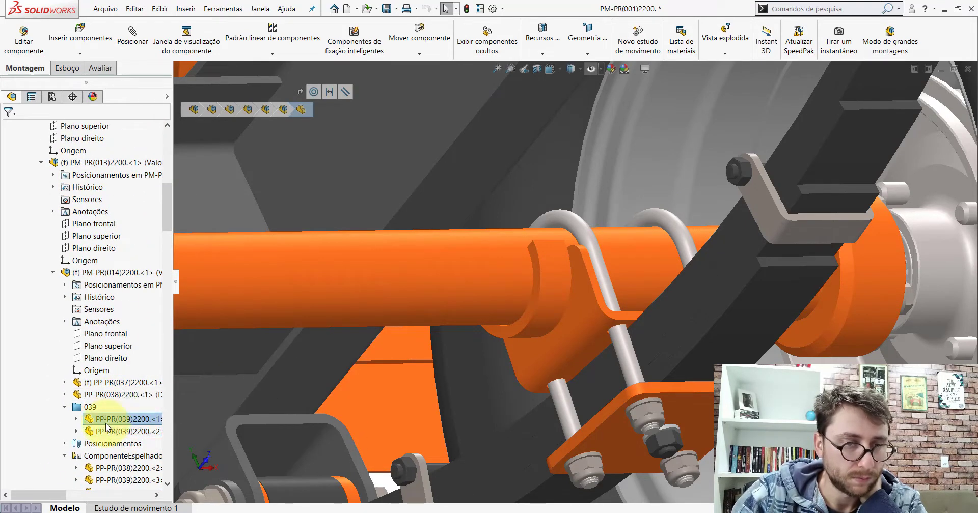
mouse_move(508, 294)
middle_mouse_down()
mouse_move(522, 268)
mouse_move(542, 271)
middle_mouse_up()
left_click(545, 272)
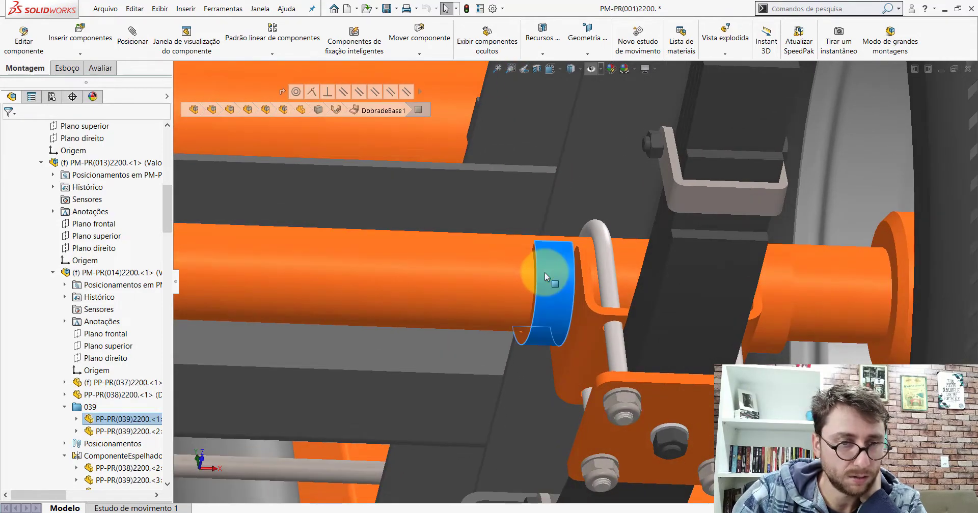
middle_click_drag(502, 332, 538, 286)
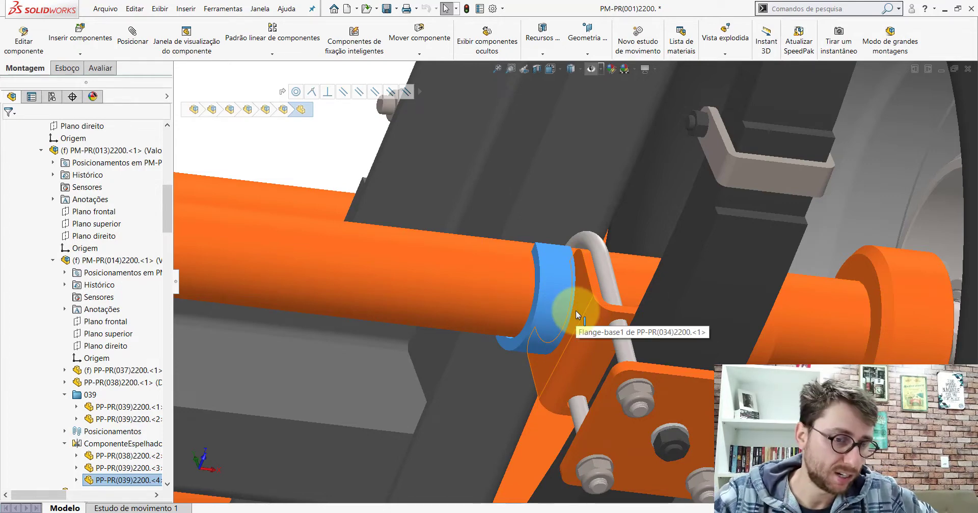
scroll(577, 316, "up", 5)
scroll(492, 339, "up", 5)
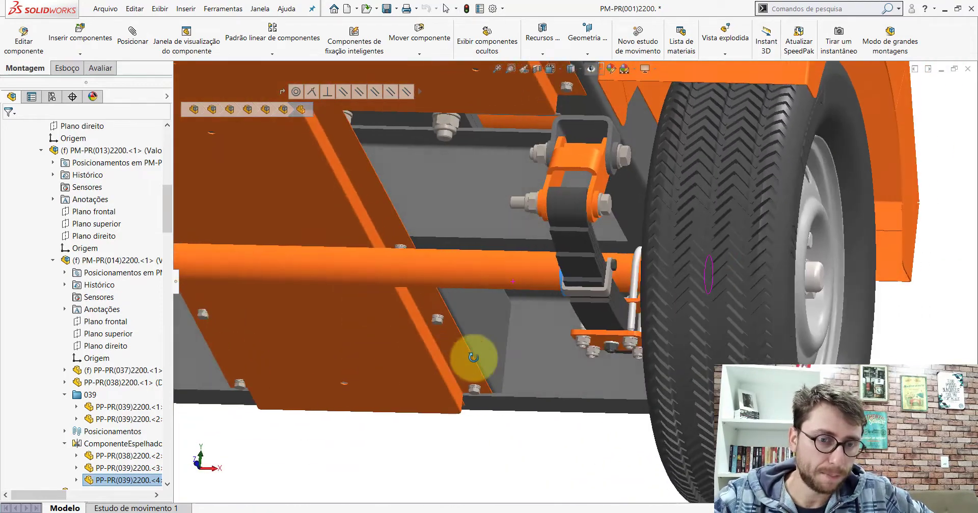
scroll(632, 298, "down", 5)
Step: Open the PP-PR(039)2200 half-shell alone, inspect it without planes, then start a new Peça
left_click(649, 246)
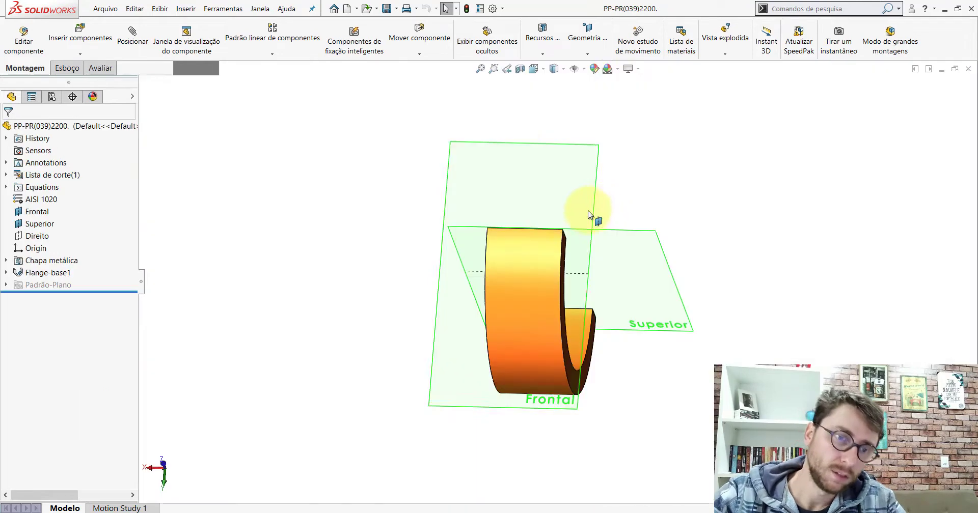
key("space")
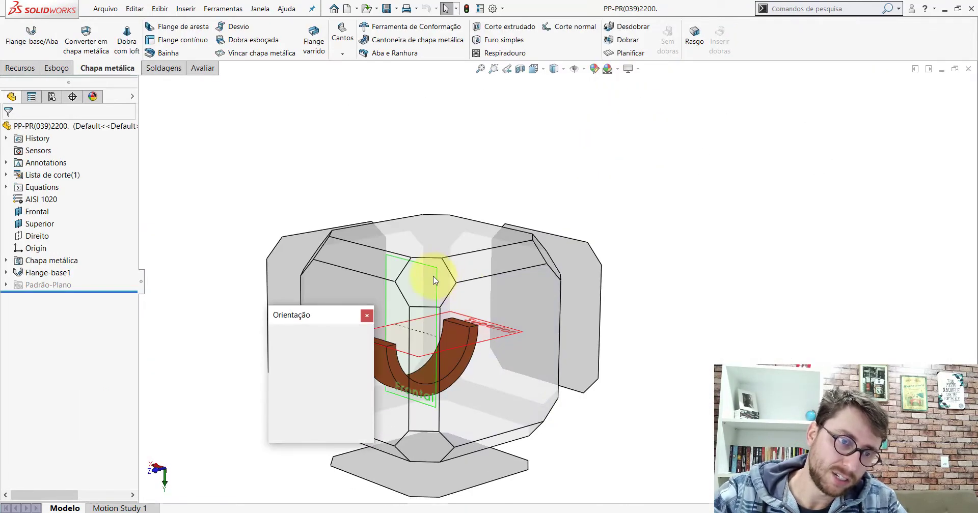
left_click(432, 275)
left_click(574, 68)
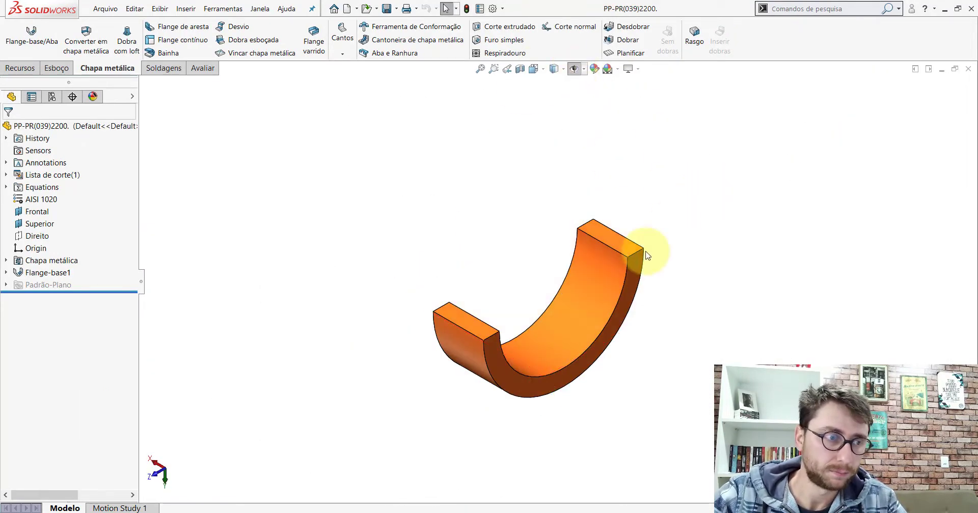
middle_click_drag(648, 256, 667, 201)
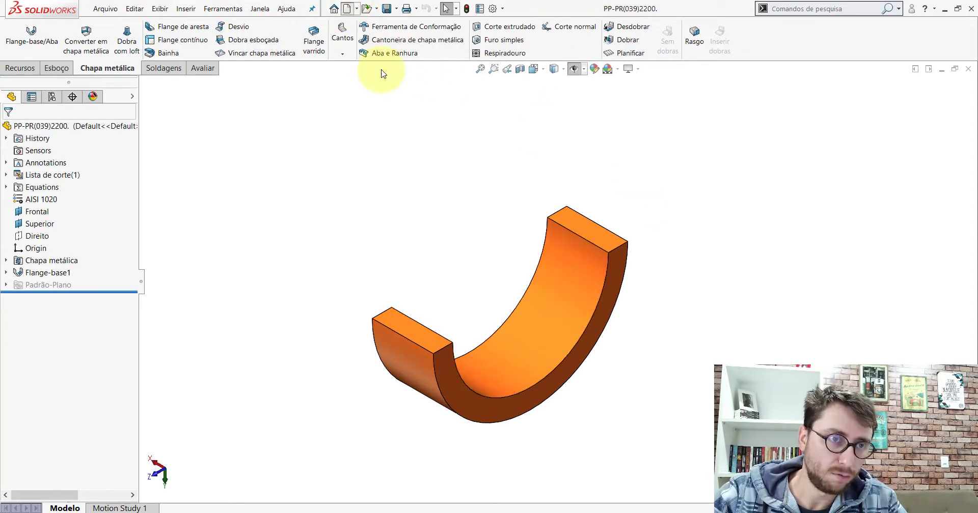
key("ctrl+n")
left_click(281, 167)
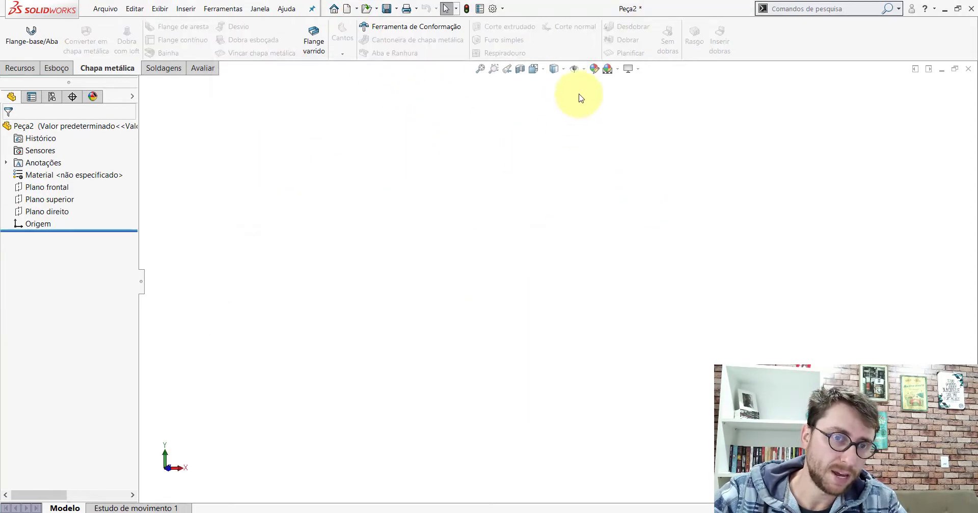
Step: Create blank part Peça2 and start a sketch on Plano direito in isometric view
left_click(533, 68)
left_click(590, 101)
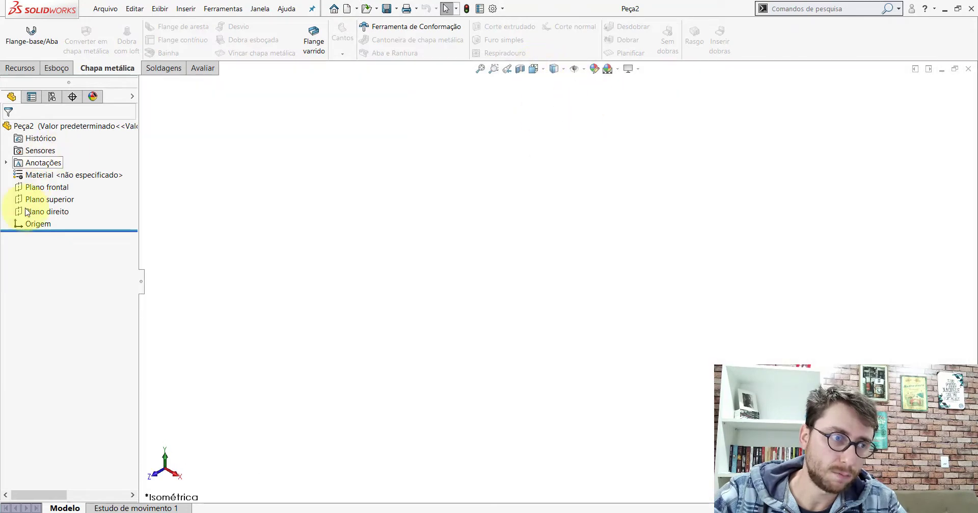
left_click(46, 217)
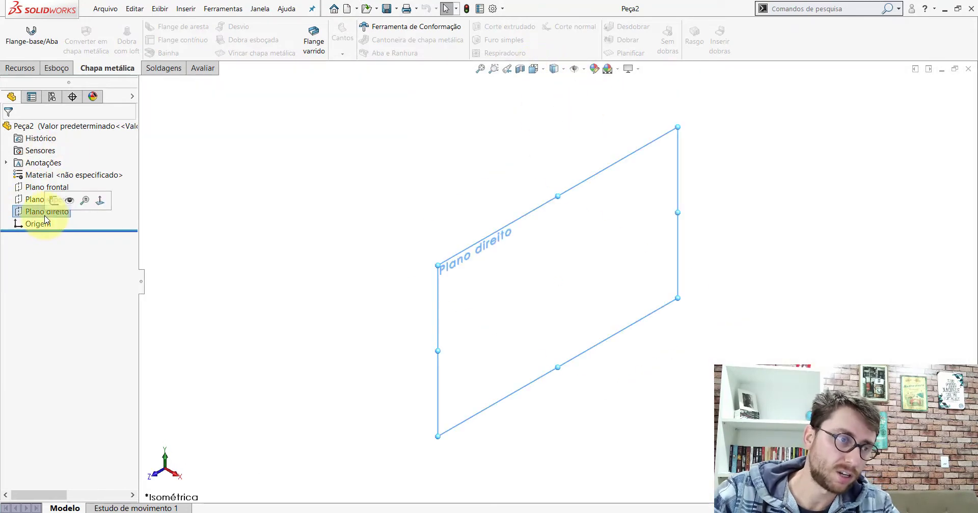
left_click(52, 201)
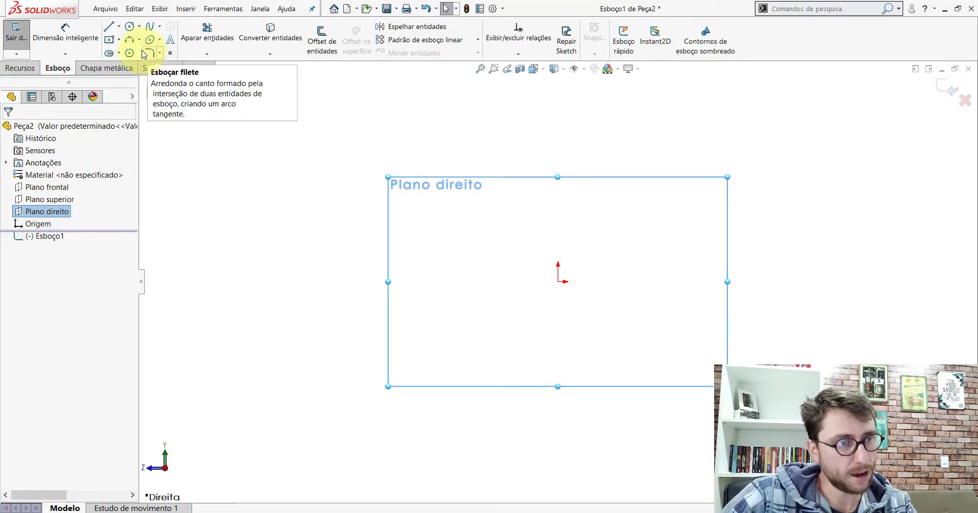
Step: Draw a circle centred on the origin
left_click(130, 27)
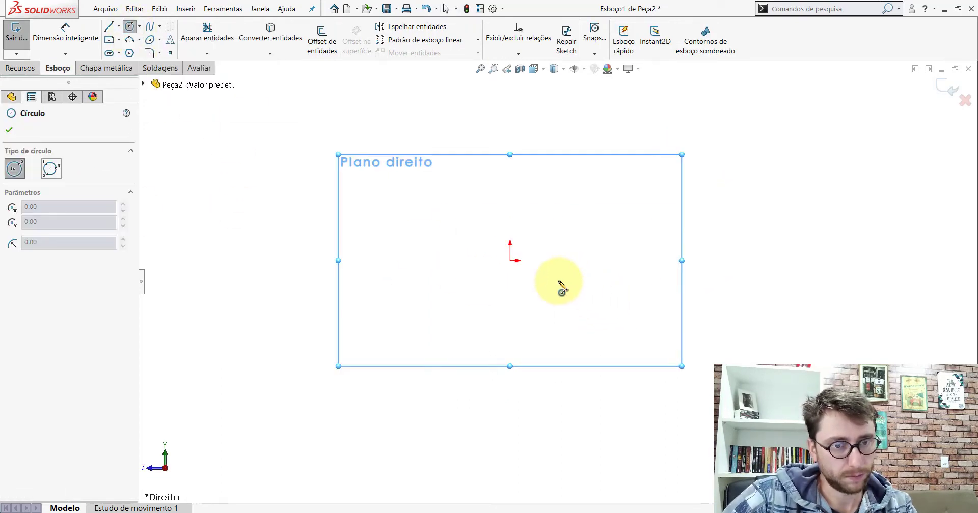
left_click(510, 260)
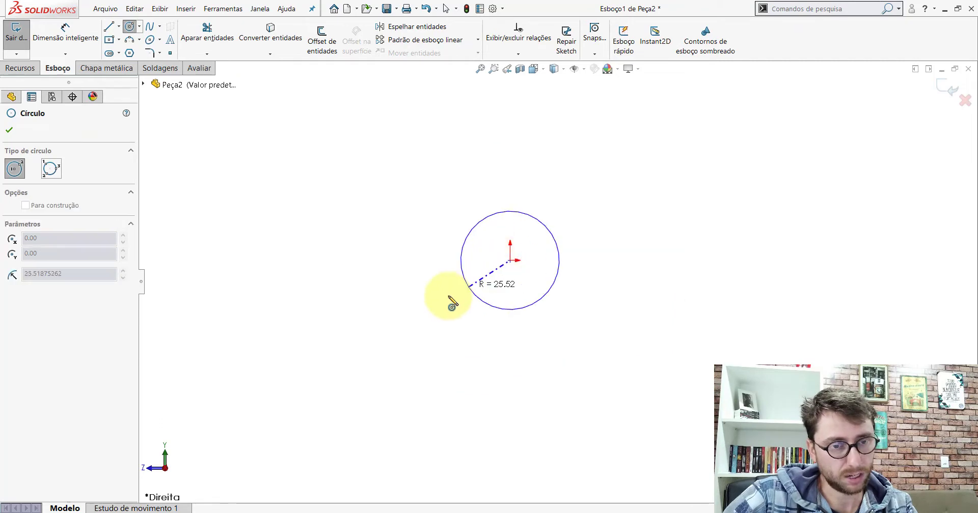
left_click(424, 325)
key("Escape")
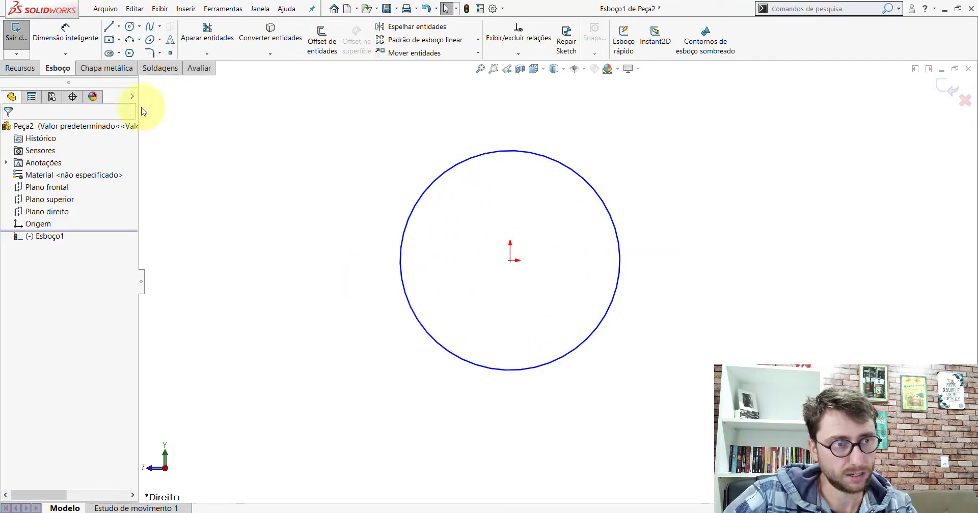
Step: Add a horizontal centreline across the circle through the origin and trim away its top half
left_click(120, 27)
left_click(124, 52)
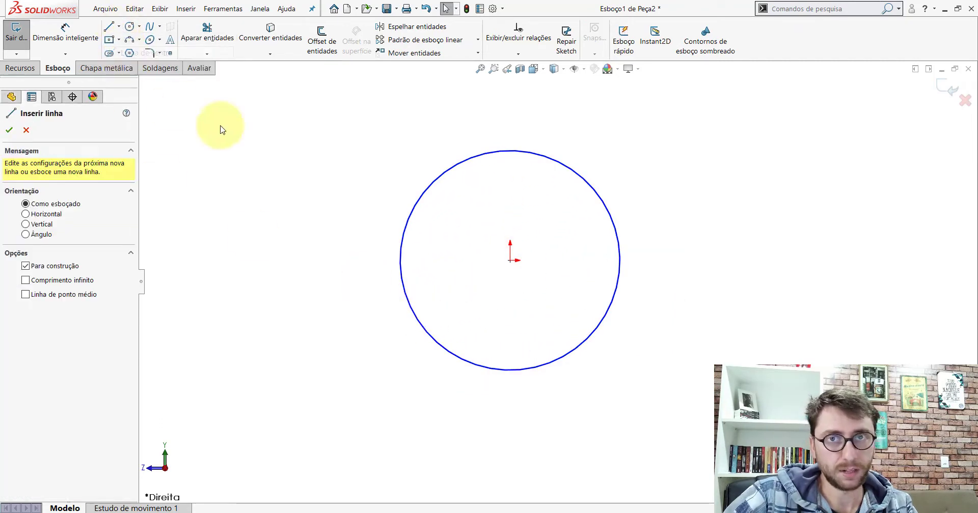
left_click(399, 260)
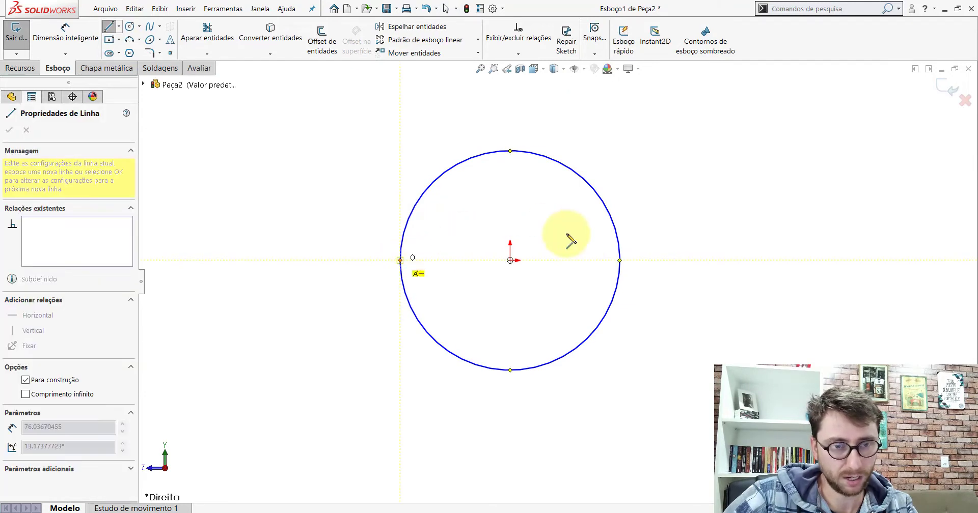
left_click(619, 260)
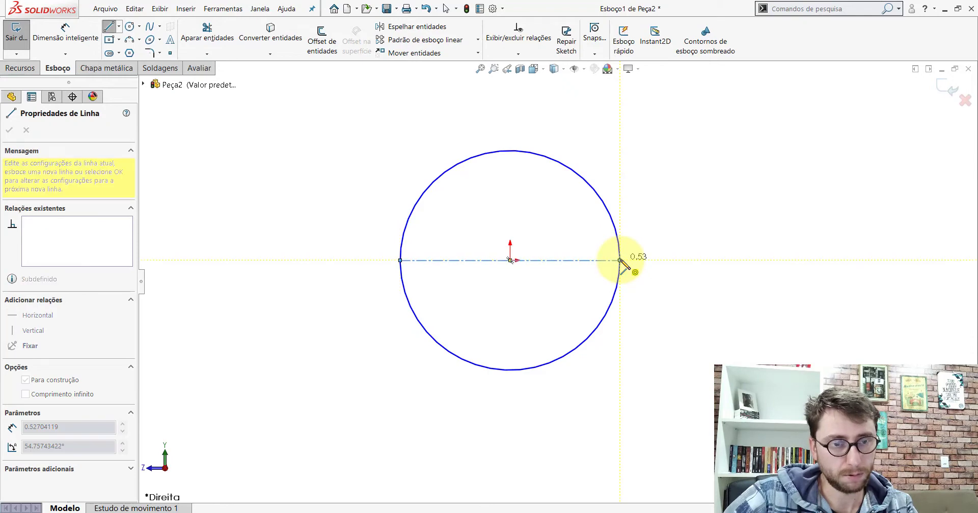
key("Escape")
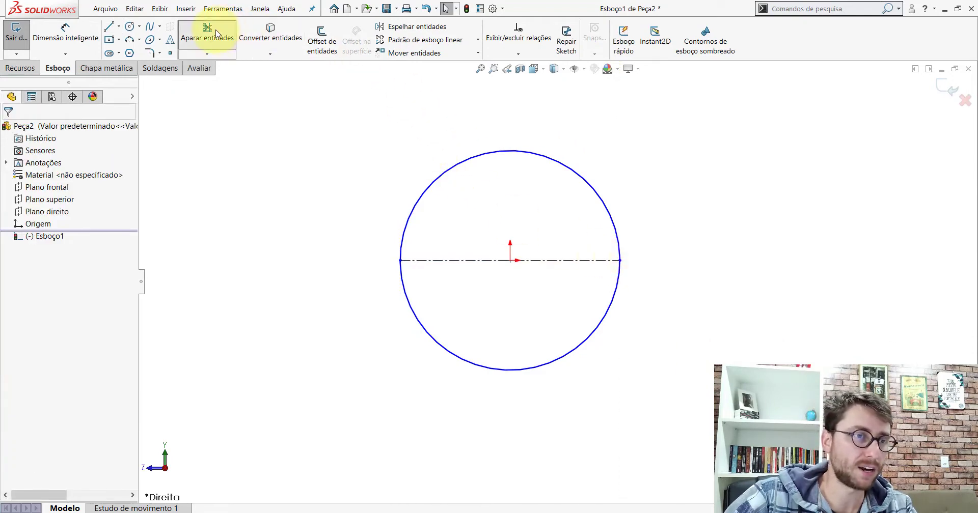
left_click(216, 34)
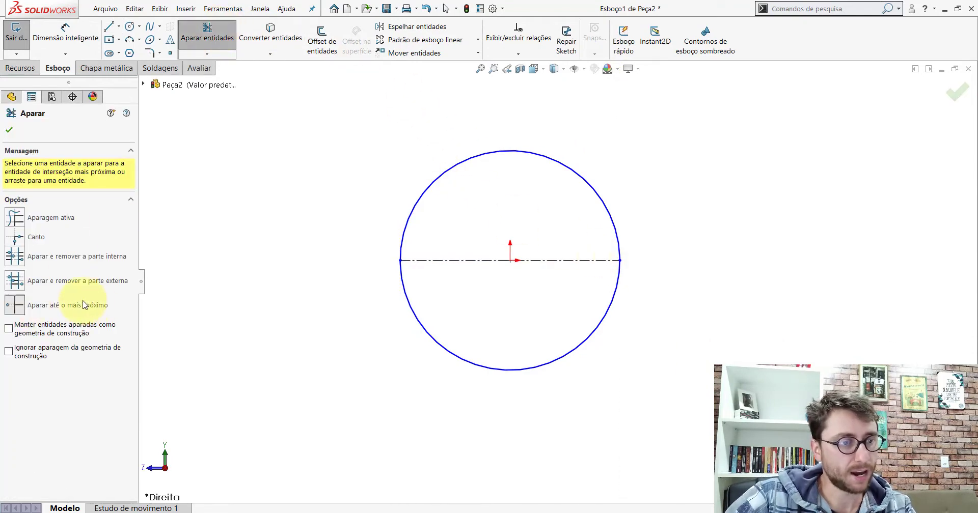
left_click(9, 130)
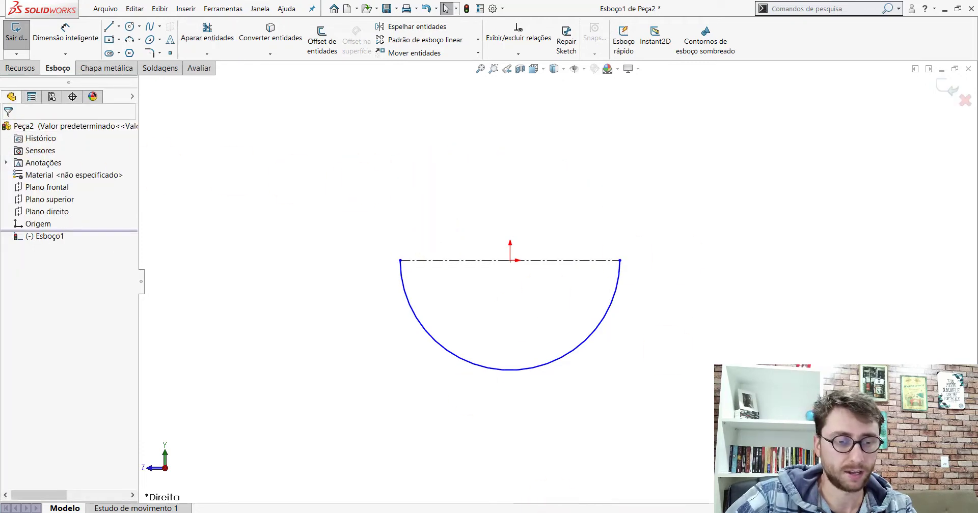
Step: Switch to the half-shell part, view the arc face head-on and select the base flange's Esboço1
left_click(360, 449)
key("space")
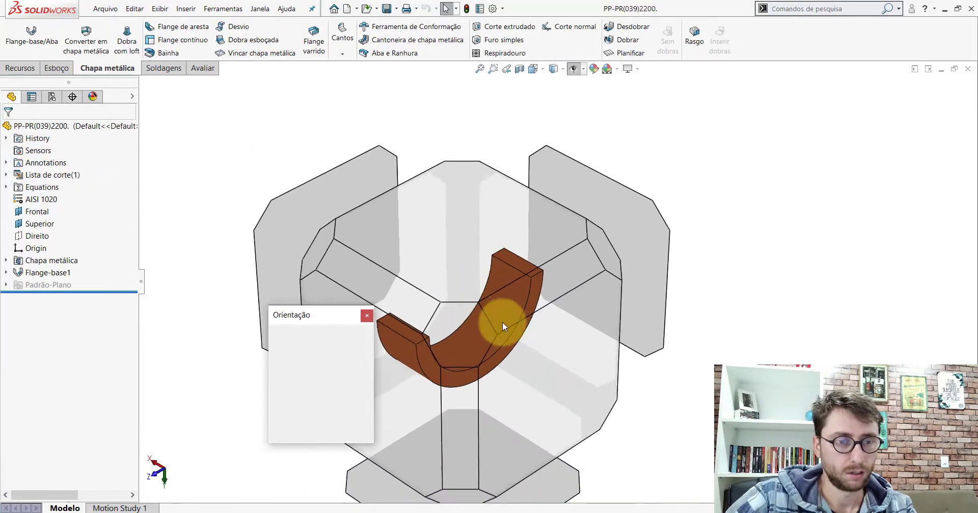
left_click(492, 352)
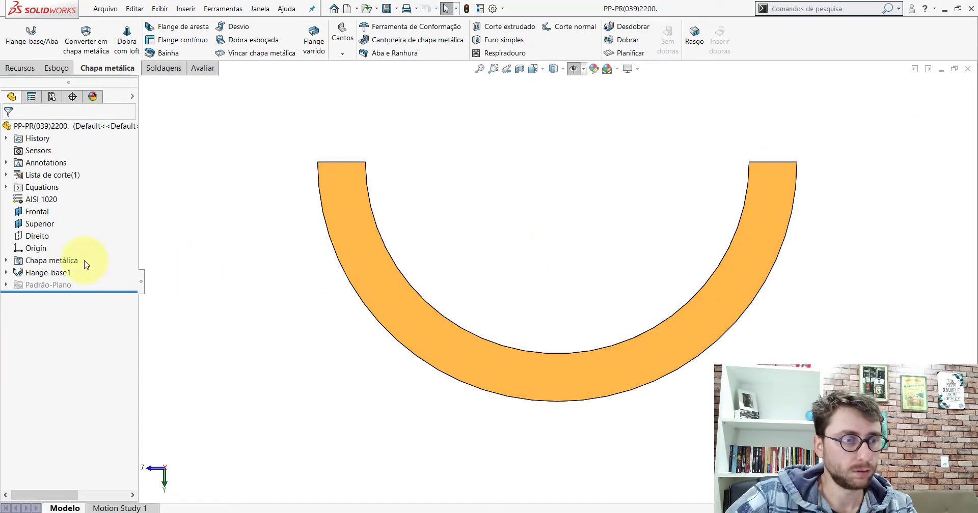
left_click(5, 274)
left_click(46, 285)
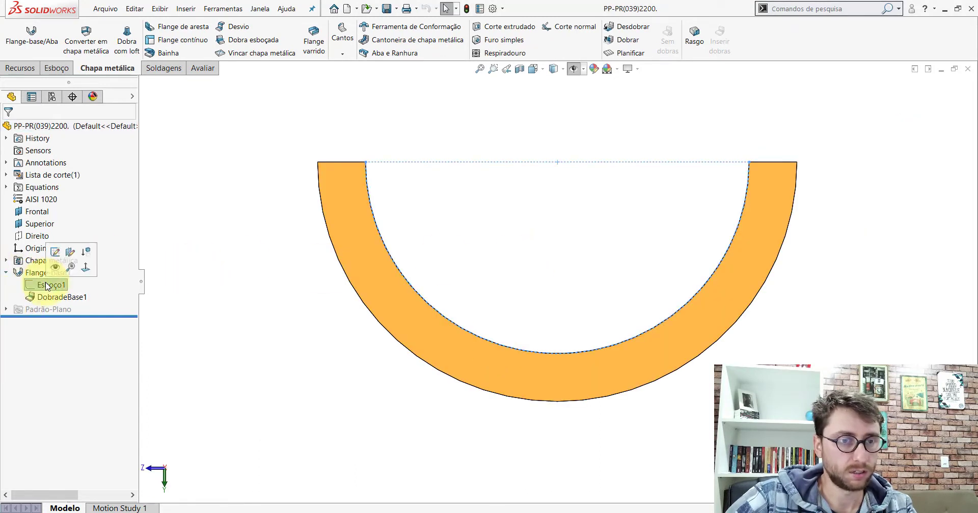
Step: Use Medida to read the 25.5 mm inner arc radius and 6.35 mm wall thickness, then return to Peça2's sketch
left_click(203, 68)
left_click(123, 36)
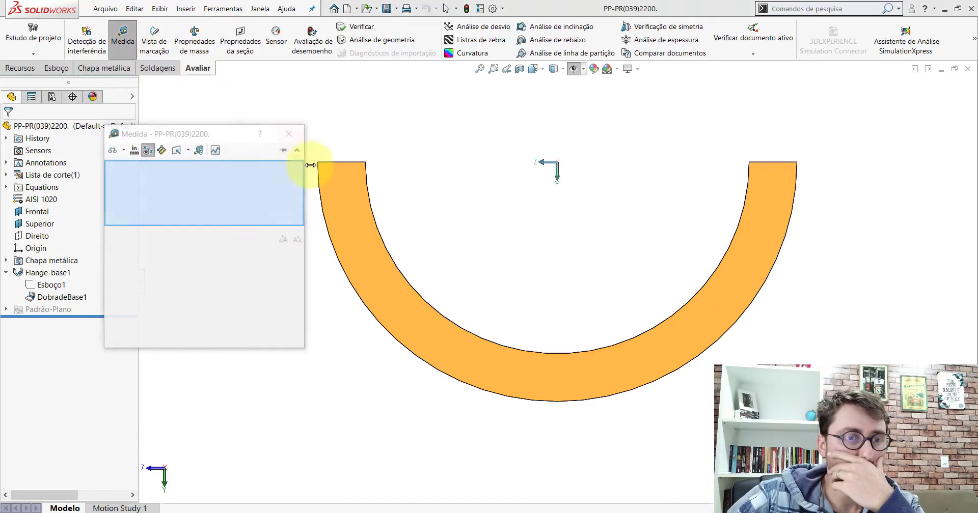
left_click(369, 191)
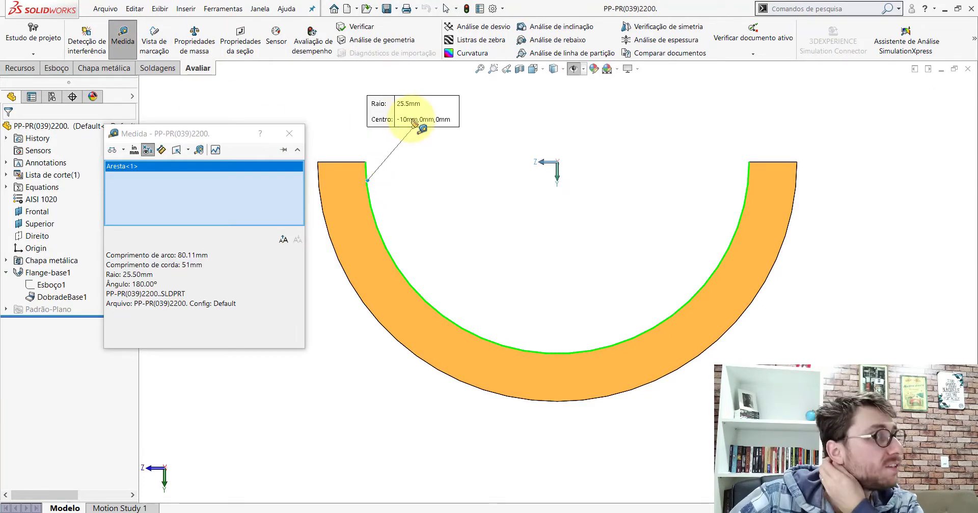
left_click(290, 134)
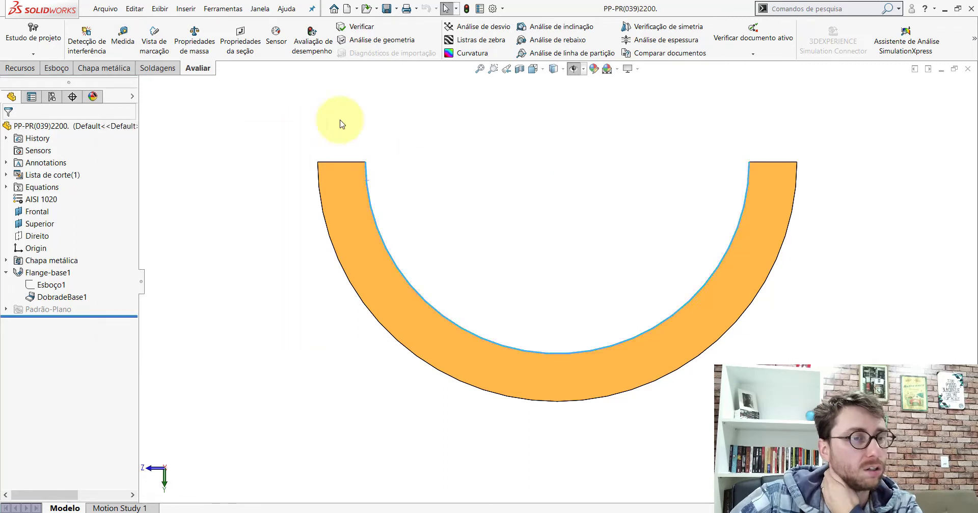
left_click(132, 40)
left_click(351, 162)
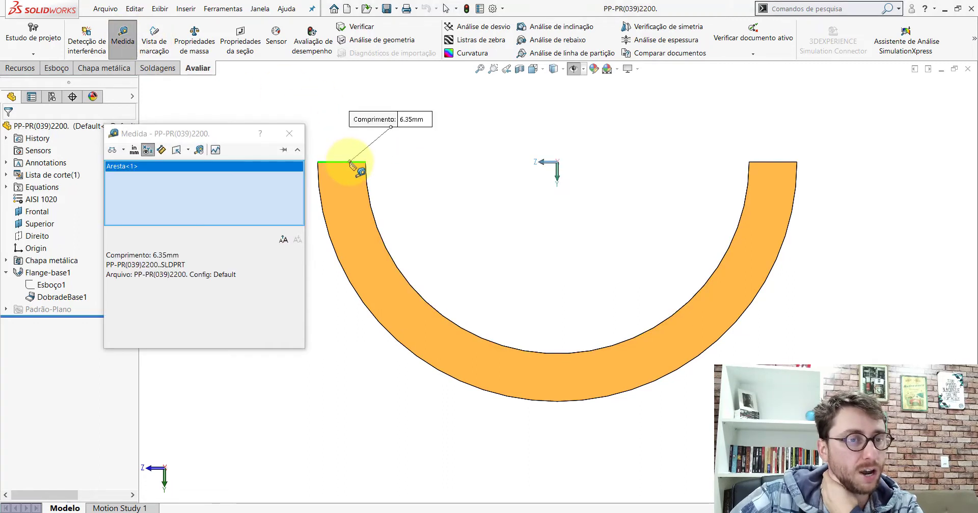
left_click(289, 137)
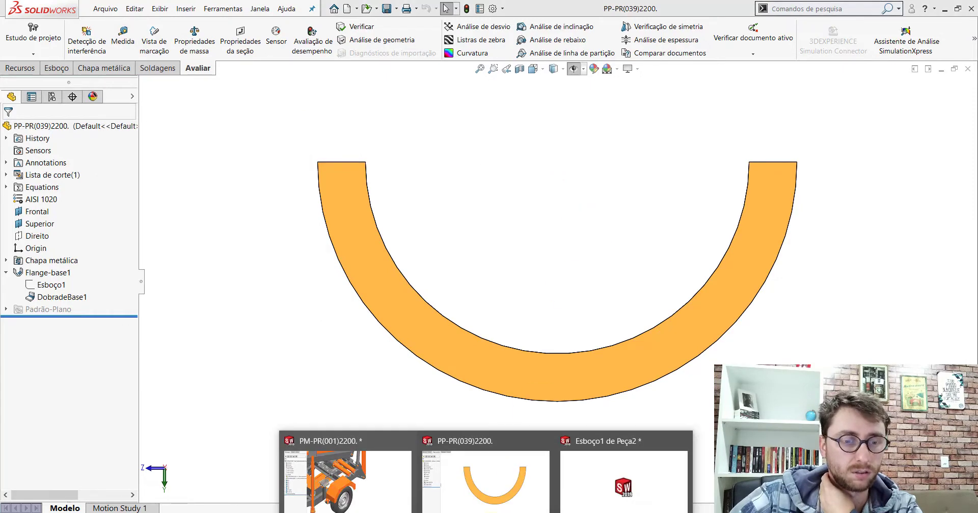
left_click(584, 479)
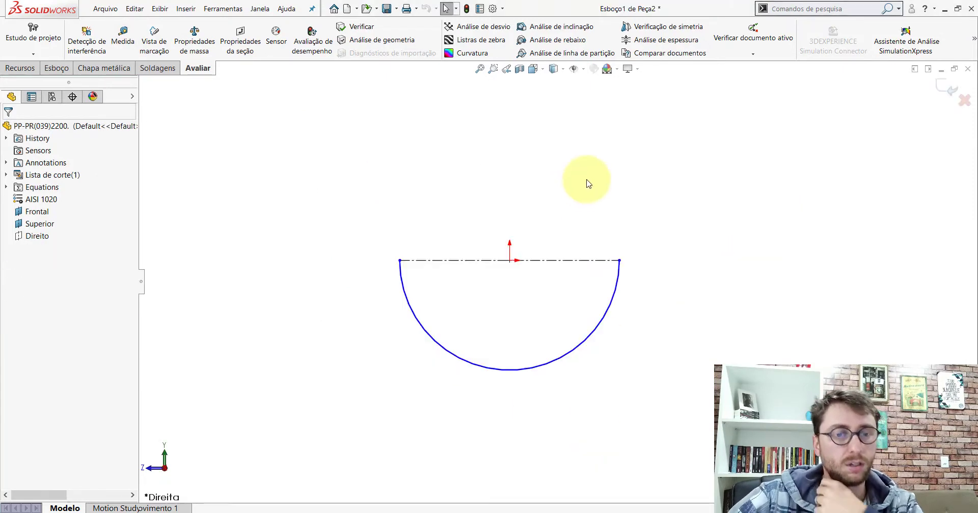
Step: Give the sketch's semicircular arc a 25.5 mm radius dimension with Smart Dimension
left_click(68, 72)
left_click(65, 33)
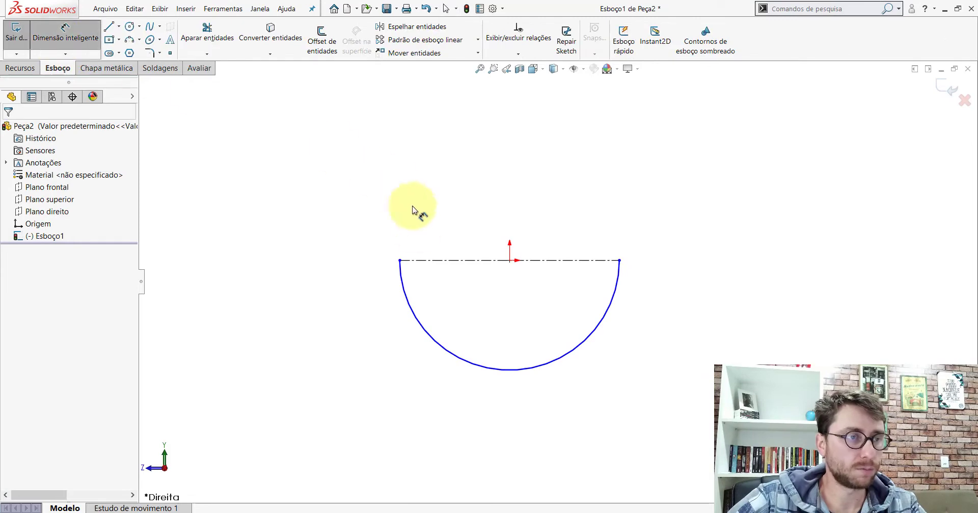
left_click(415, 315)
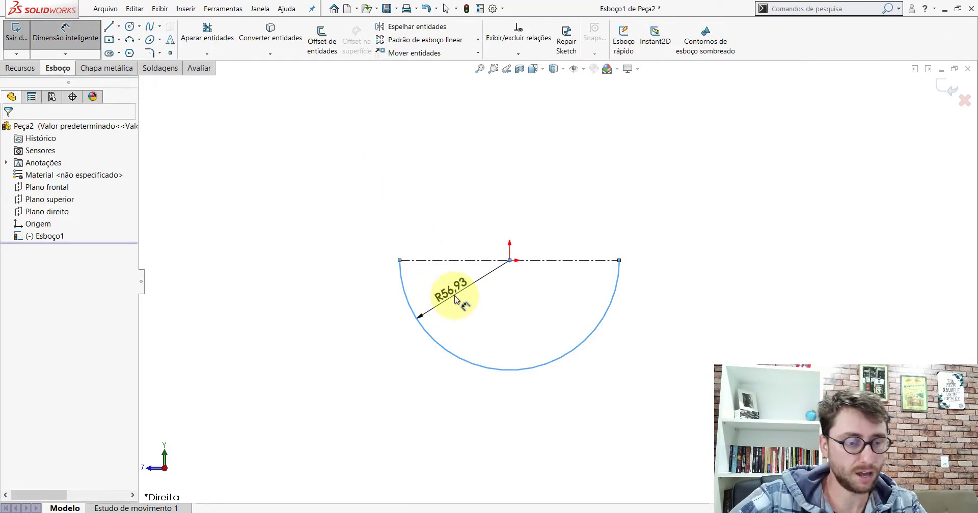
left_click(455, 299)
type("25,5")
key("Return")
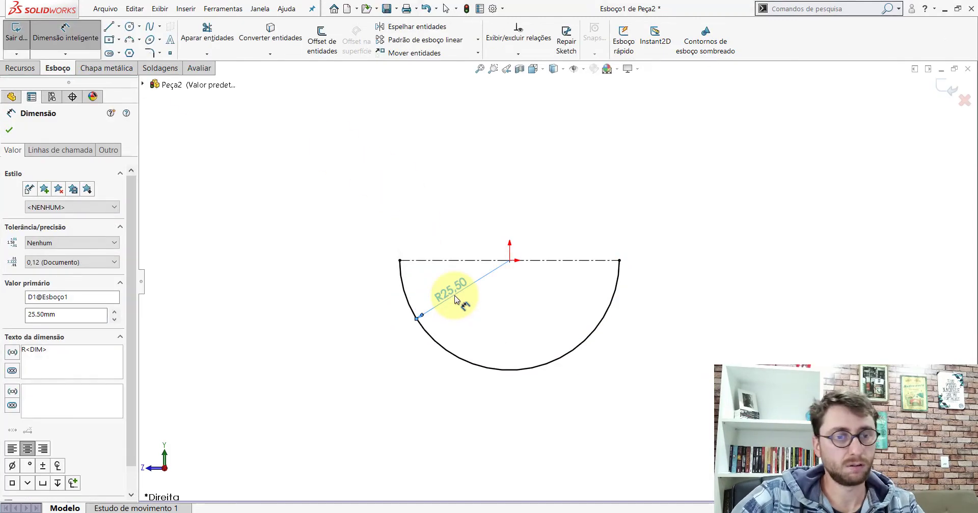
left_click(480, 200)
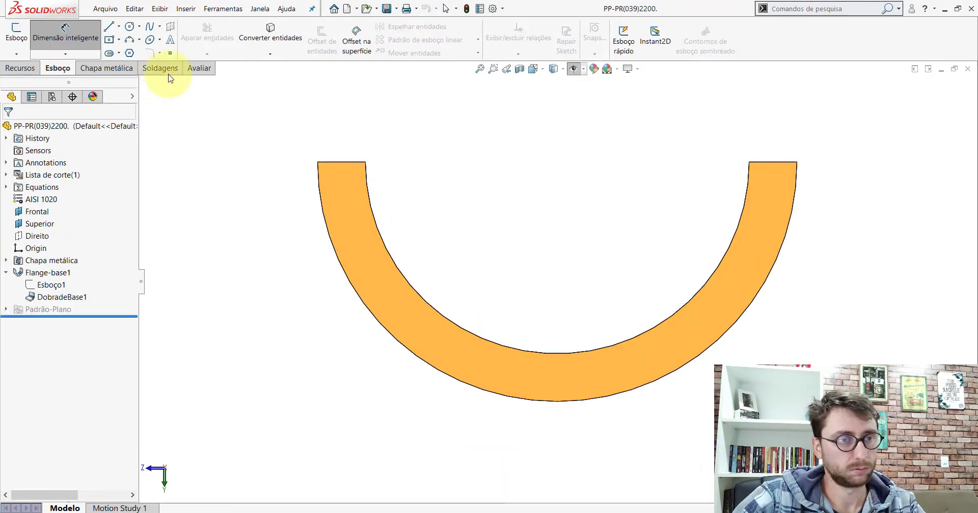
Step: Measure the reference bushing's 20 mm depth edge, then return to the Peça2 sketch
left_click(198, 69)
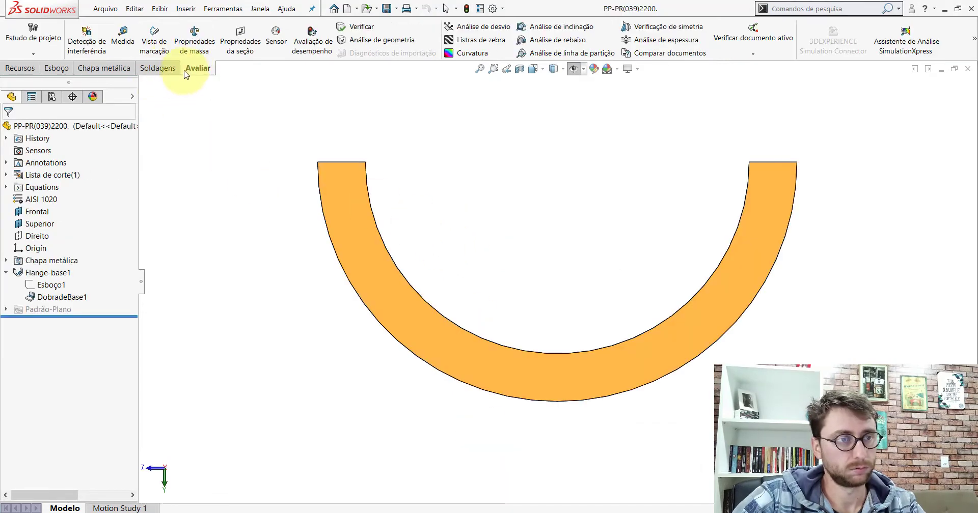
left_click(127, 51)
middle_click_drag(396, 236, 412, 213)
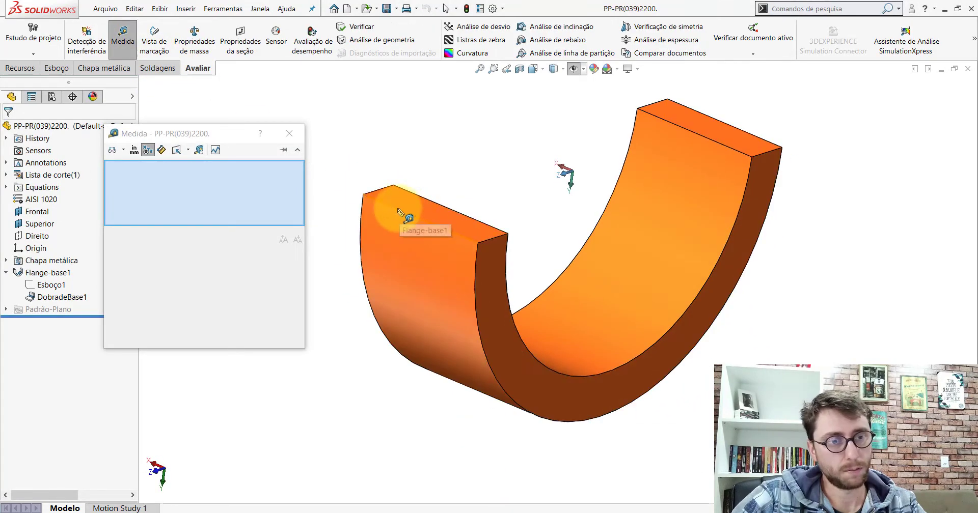
left_click(397, 209)
scroll(473, 260, "up", 5)
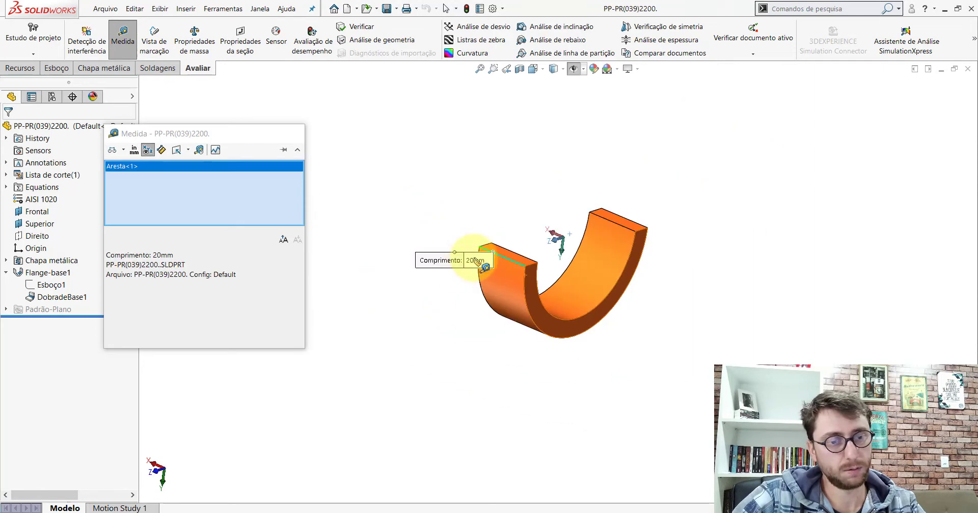
key("Escape")
key("ctrl+Tab")
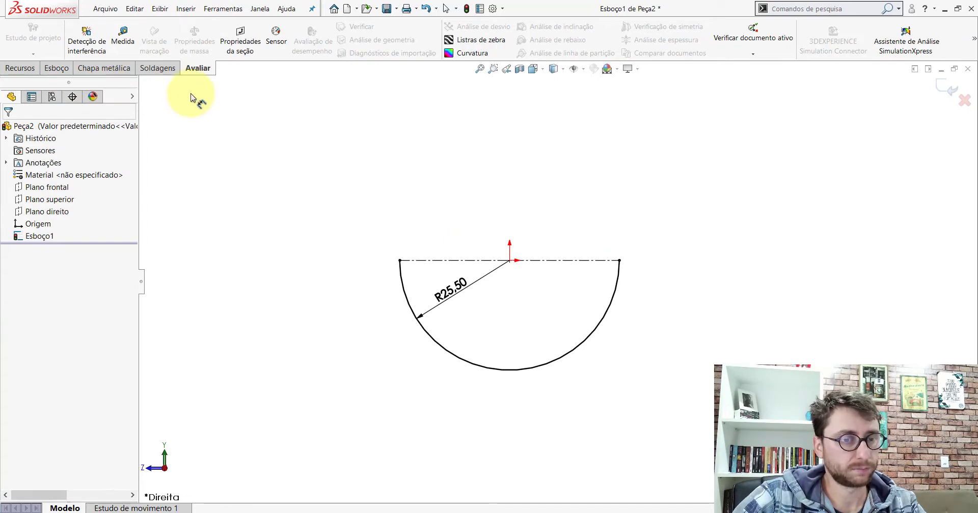
Step: Start a base flange from the arc sketch with a 20 mm Plano médio (mid-plane) depth
left_click(107, 67)
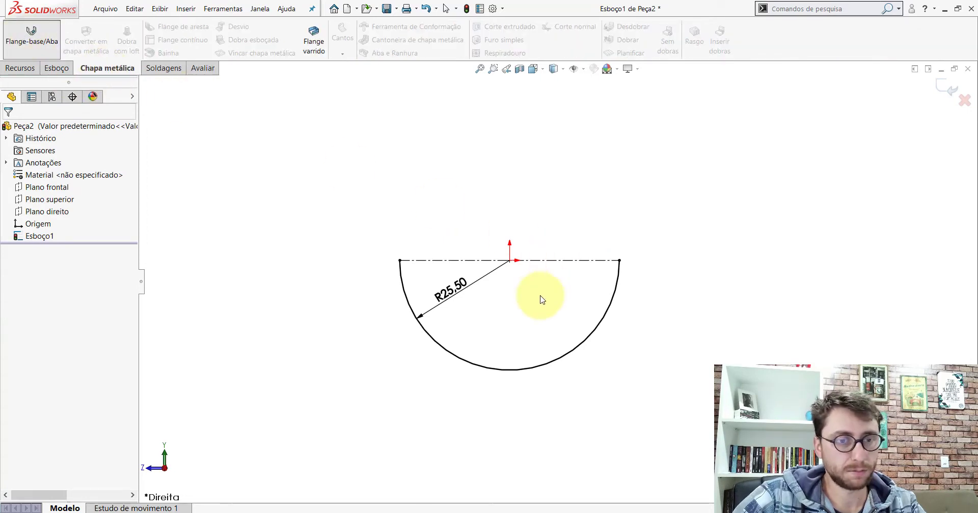
mouse_move(541, 300)
middle_mouse_down()
mouse_move(468, 227)
mouse_move(741, 213)
middle_mouse_up()
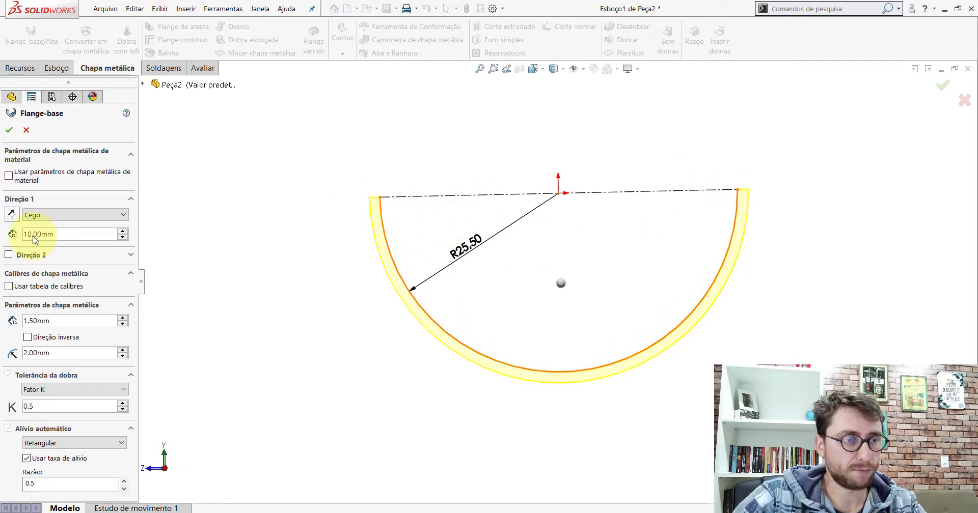
type("20")
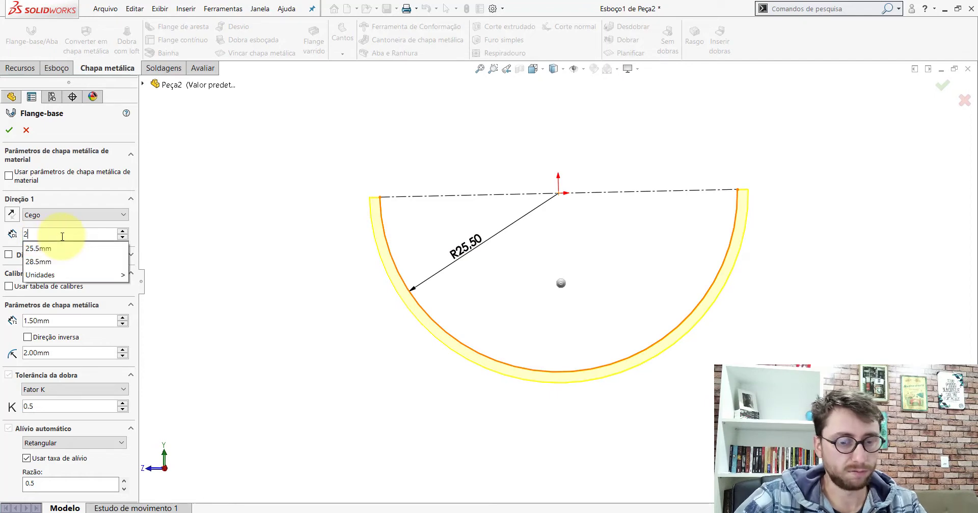
key("Return")
middle_click_drag(467, 209, 485, 236)
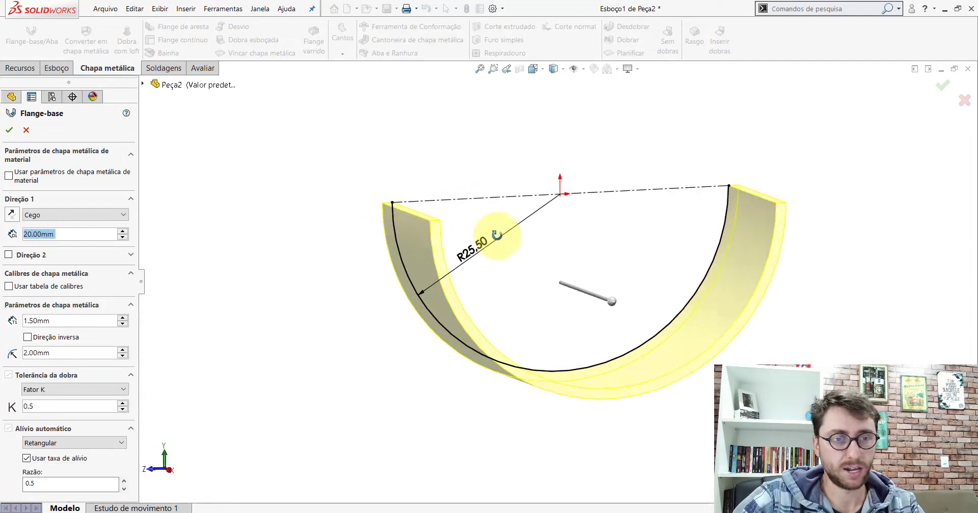
left_click(65, 214)
left_click(56, 261)
type("6.3")
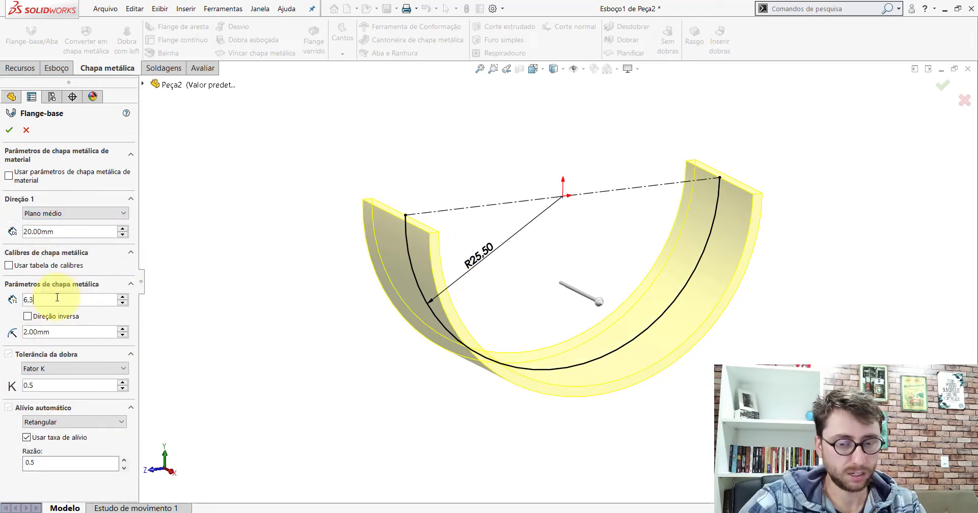
Step: Set the flange to 6.35 mm thickness and 7 mm bend radius, and confirm Flange-base1
type("5")
key("Return")
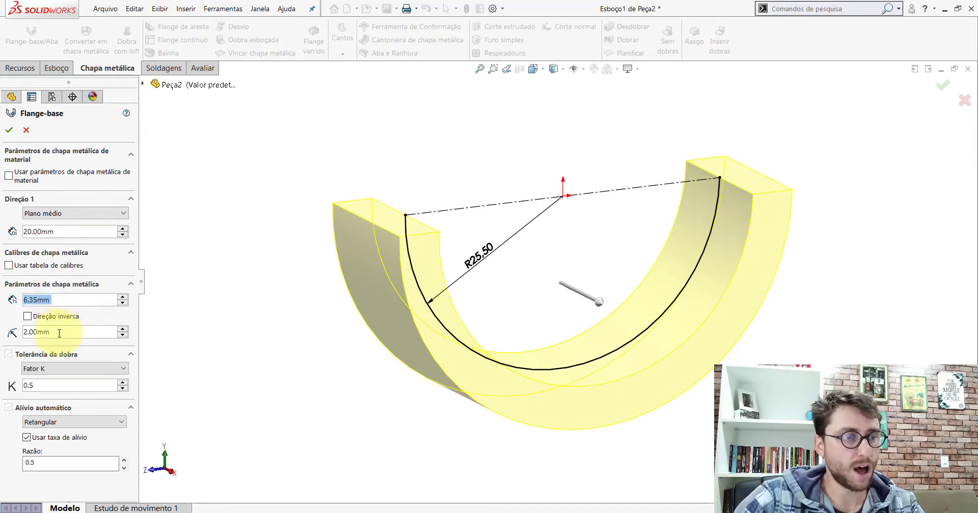
type("7")
key("Return")
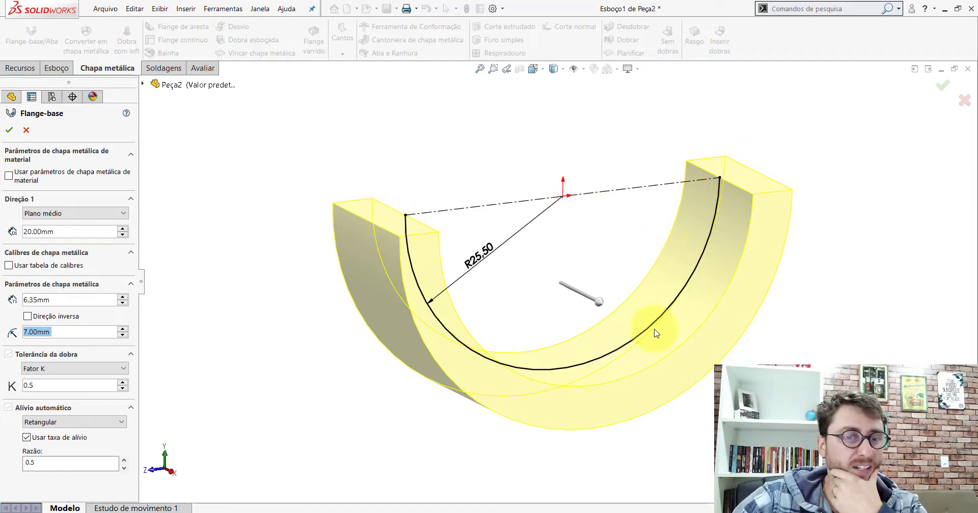
key("f")
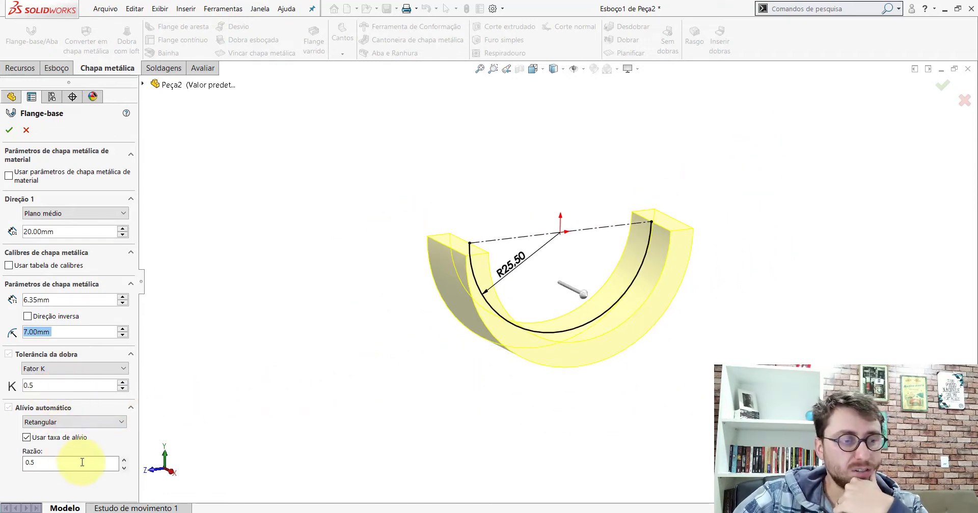
left_click(11, 129)
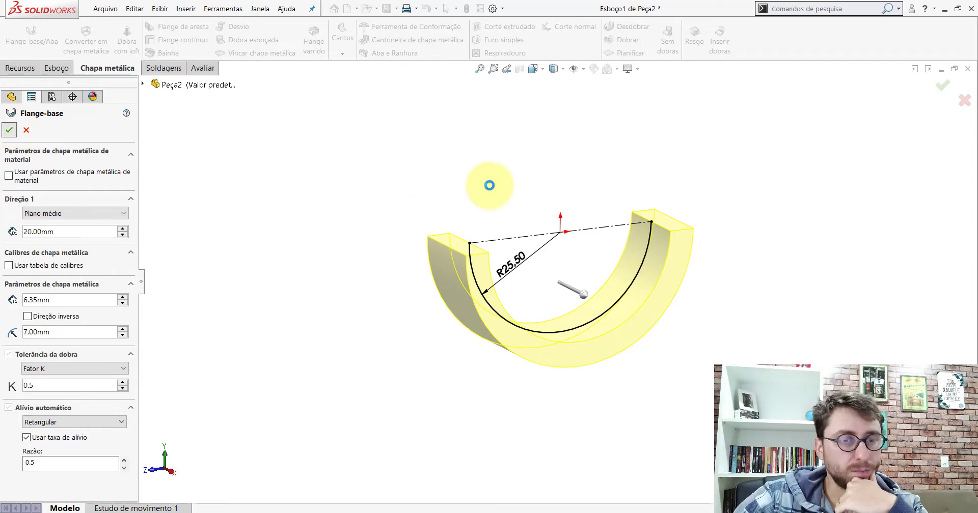
mouse_move(572, 276)
middle_mouse_down()
mouse_move(500, 221)
mouse_move(563, 266)
mouse_move(567, 286)
middle_mouse_up()
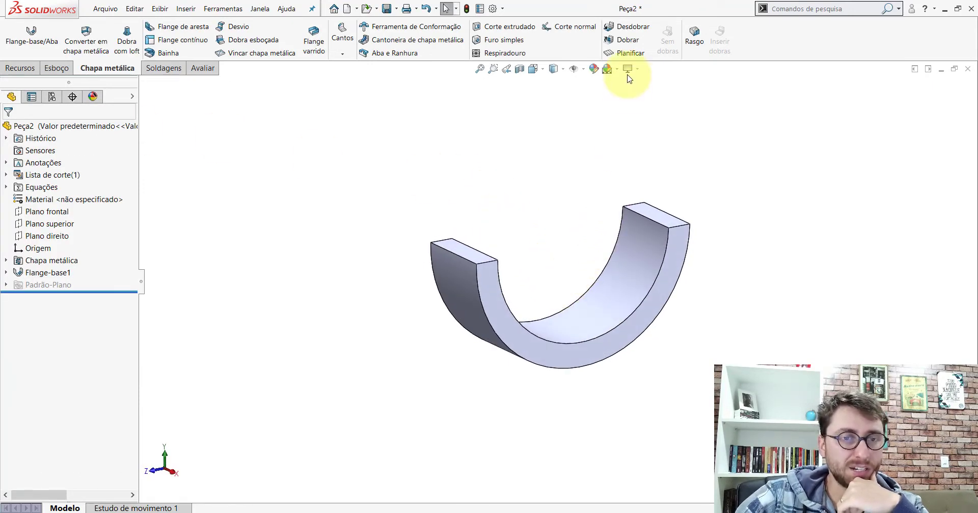
left_click(625, 57)
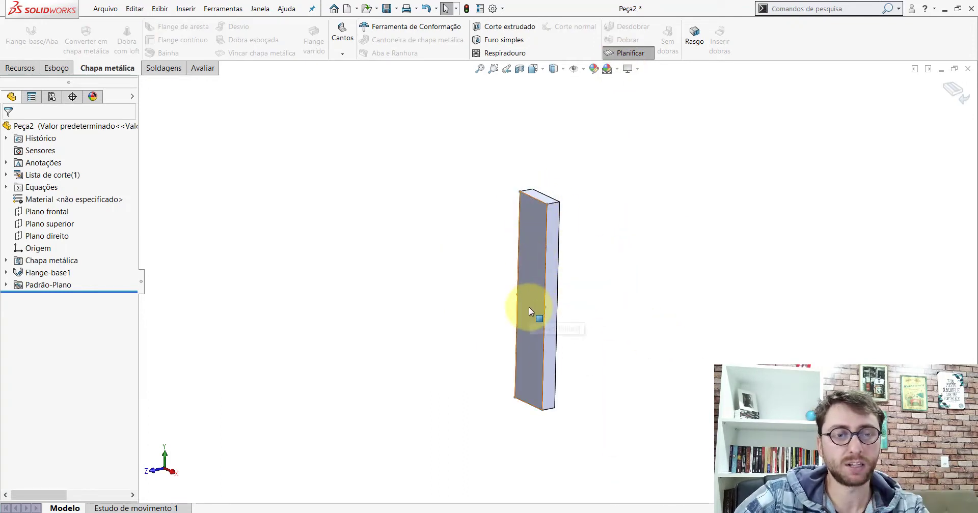
mouse_move(530, 294)
middle_mouse_down()
mouse_move(646, 218)
mouse_move(583, 239)
mouse_move(537, 225)
mouse_move(547, 243)
middle_mouse_up()
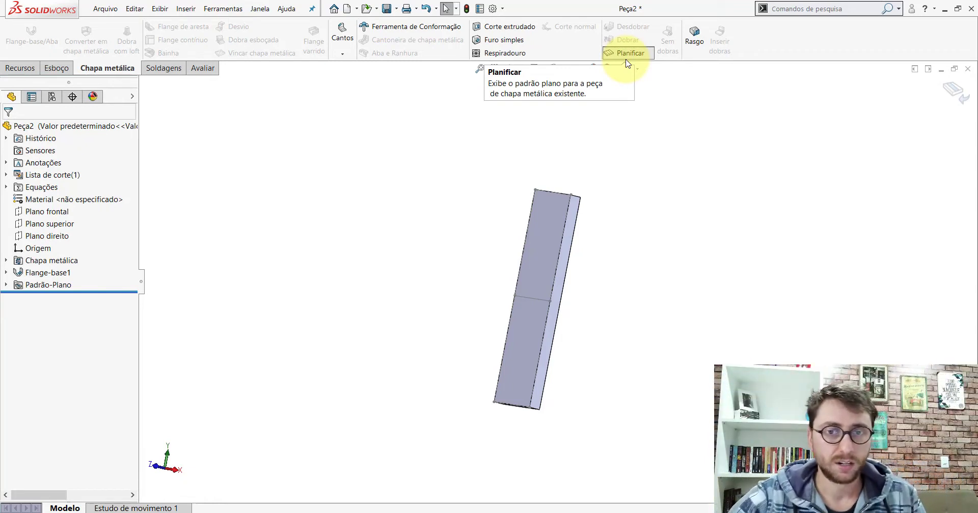
left_click(627, 57)
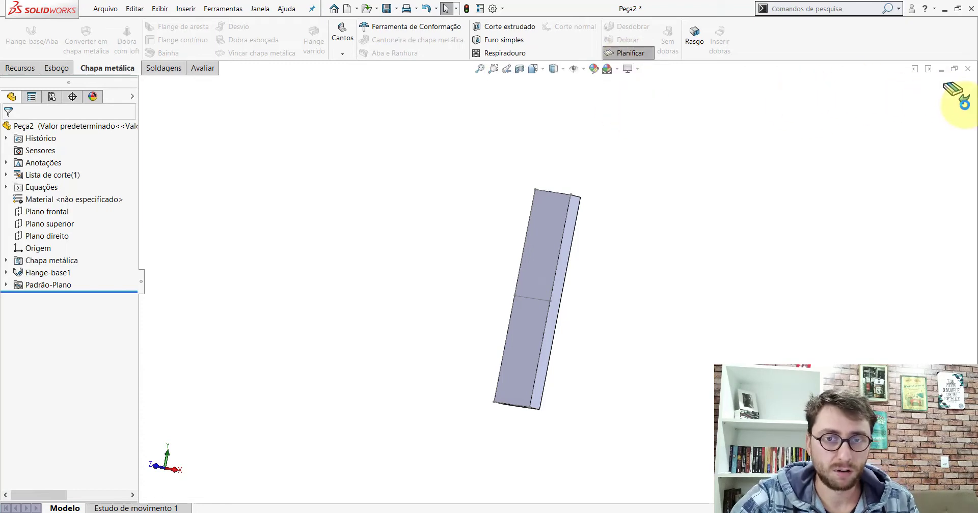
left_click(963, 102)
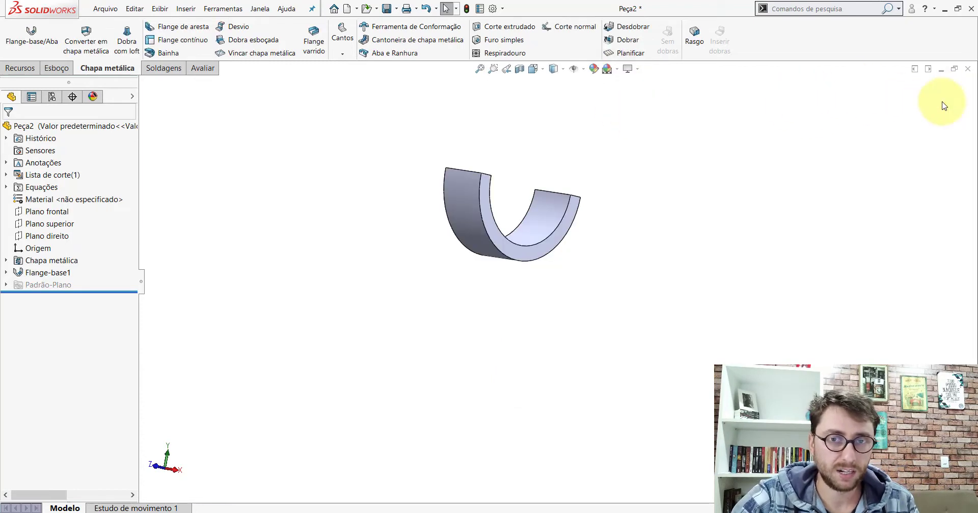
Step: Show the part in isometric view and assign it AISI 1020 material
left_click(544, 70)
left_click(546, 229)
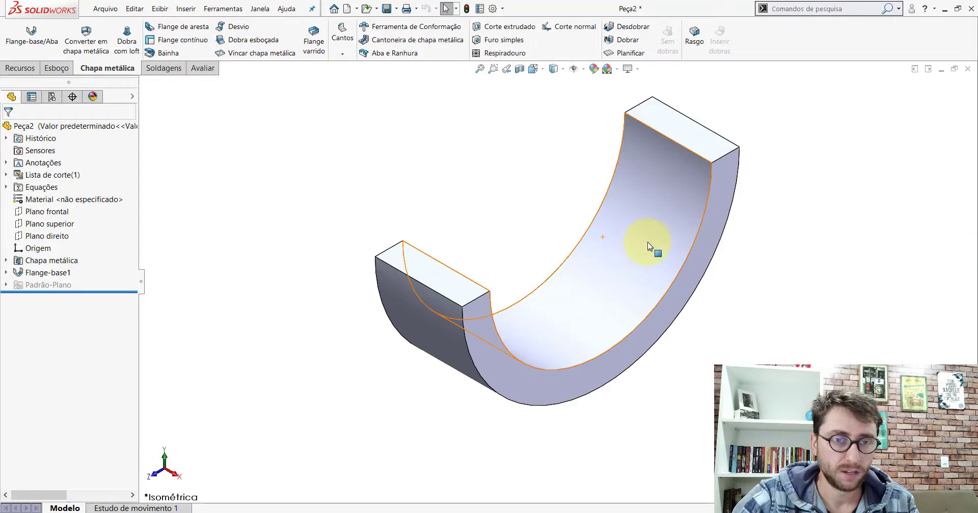
right_click(42, 203)
left_click(72, 245)
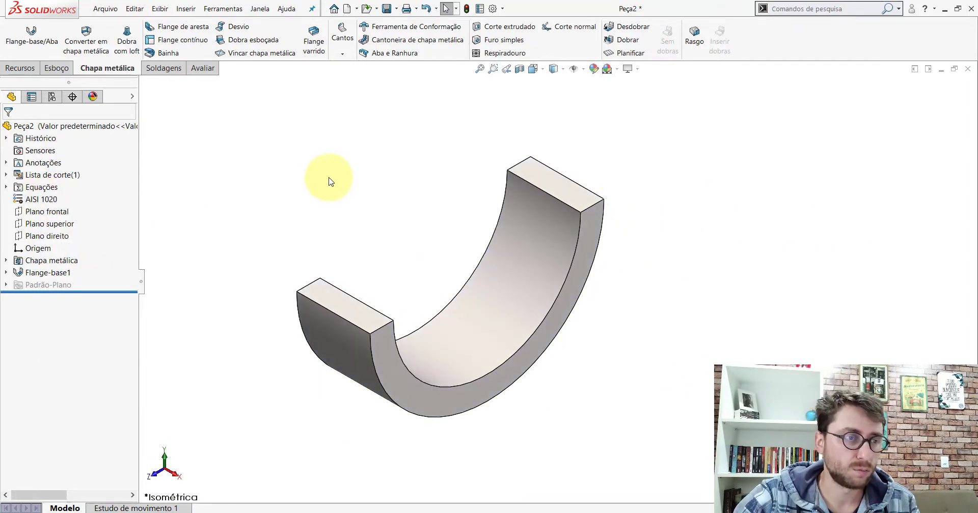
Step: Paste the copied orange appearance onto the whole Peça2 part
right_click(35, 126)
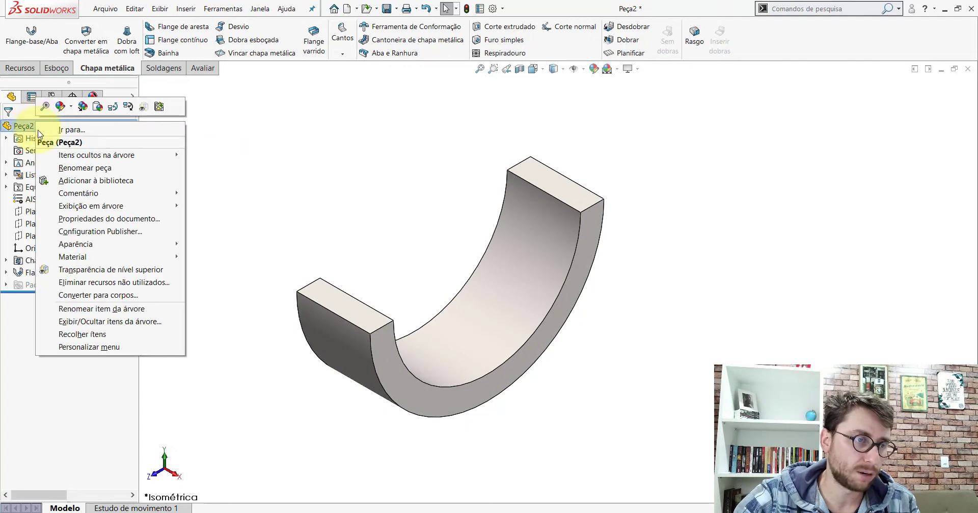
left_click(100, 110)
scroll(479, 230, "up", 4)
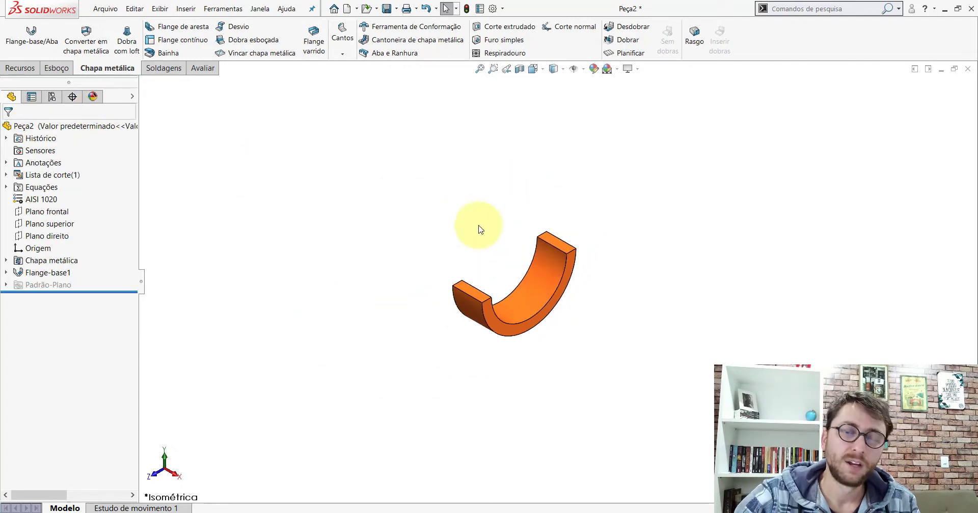
scroll(546, 299, "down", 4)
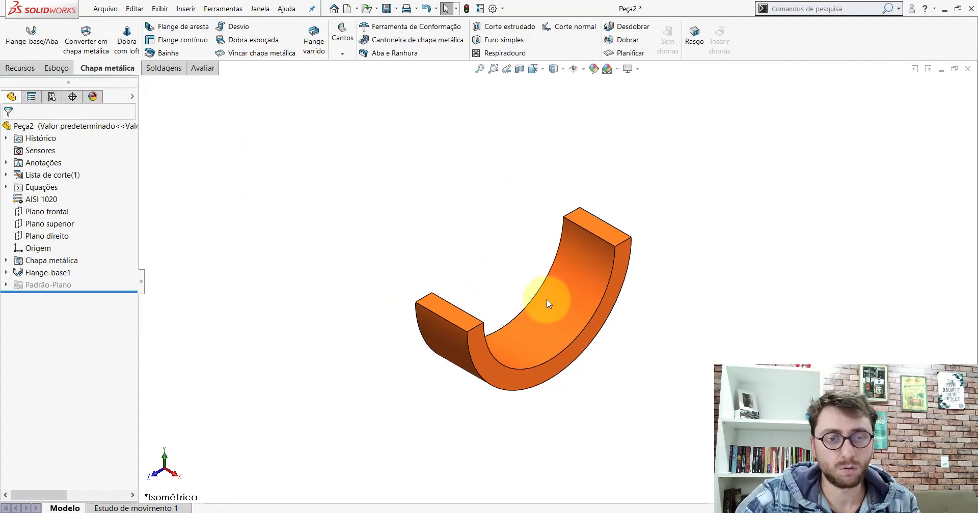
scroll(567, 309, "down", 1)
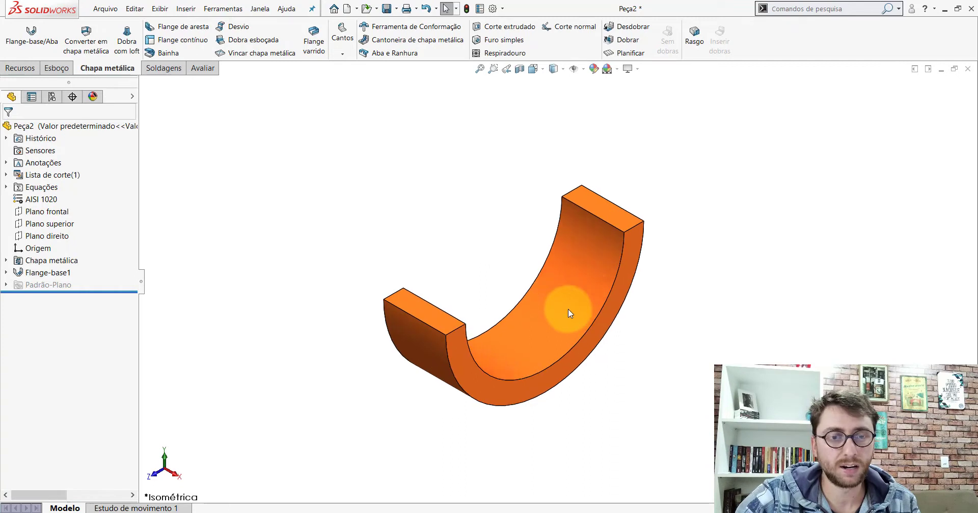
Step: Make the Plano frontal and Plano direito reference planes visible
left_click(66, 213)
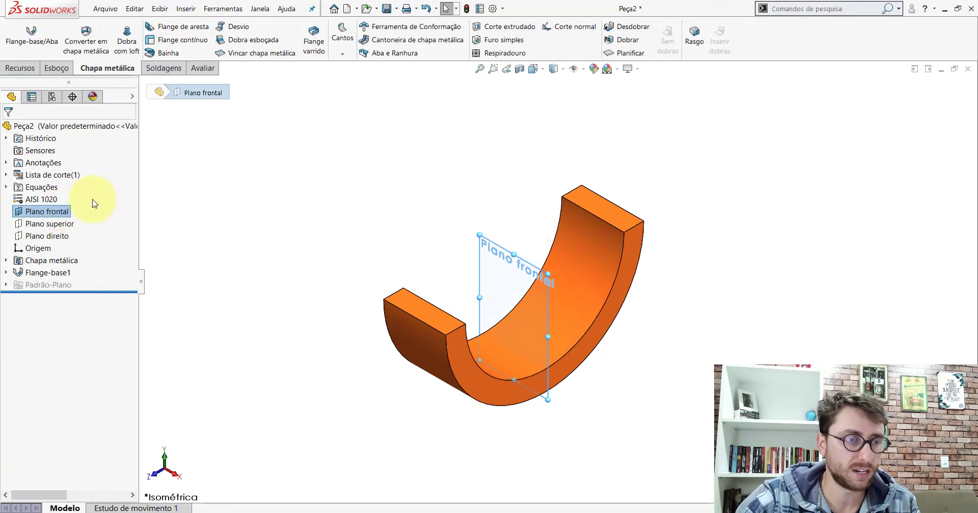
left_click(65, 236, "ctrl")
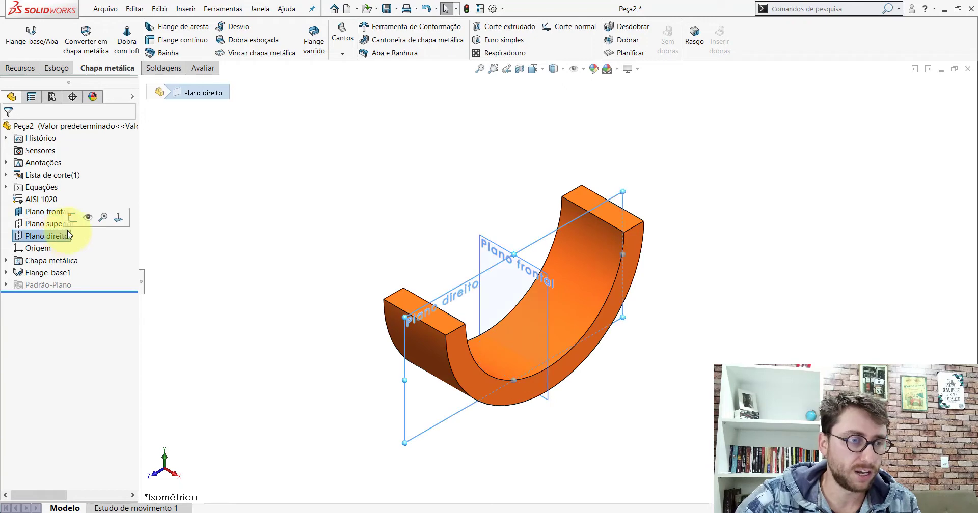
left_click(92, 223)
scroll(586, 277, "up", 3)
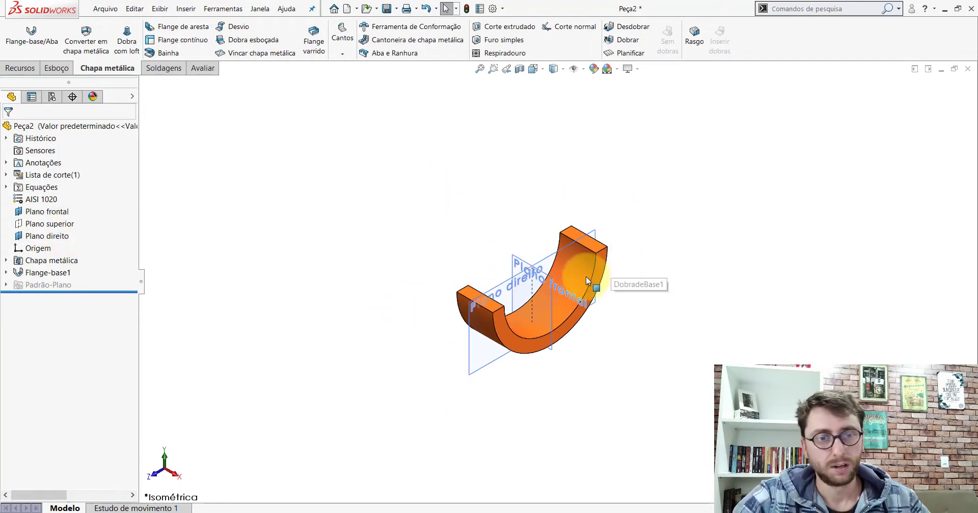
scroll(580, 282, "down", 3)
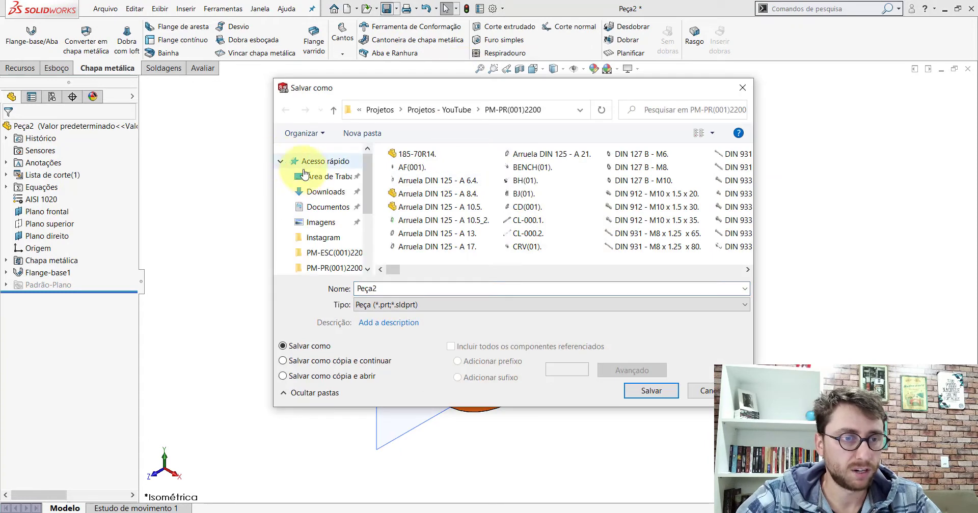
Step: Save Peça2 as PP-PR(039)2200 in the PM-PR(001)2200 project folder
double_click(292, 164)
double_click(403, 155)
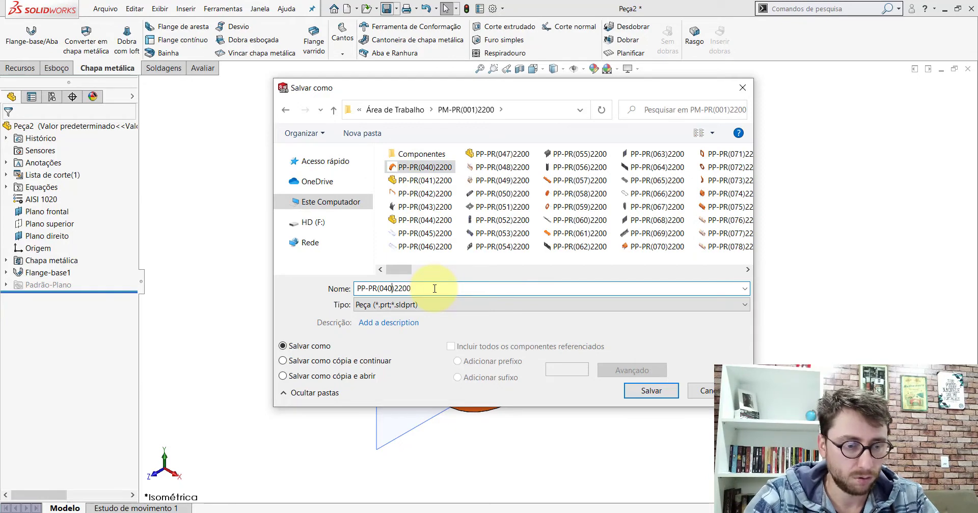
key("Return")
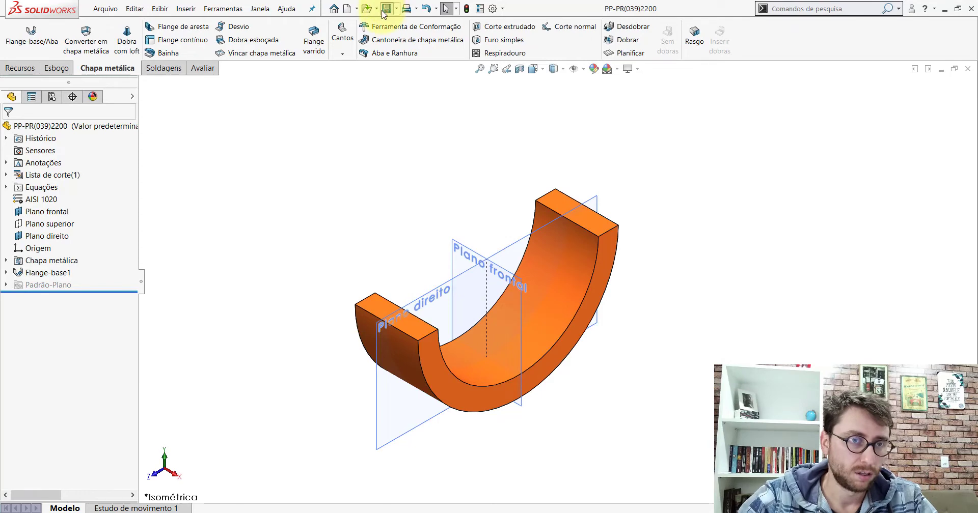
Step: Close both part windows to return to the assembly and collapse the PM-PR(002)2200 branch
left_click(968, 69)
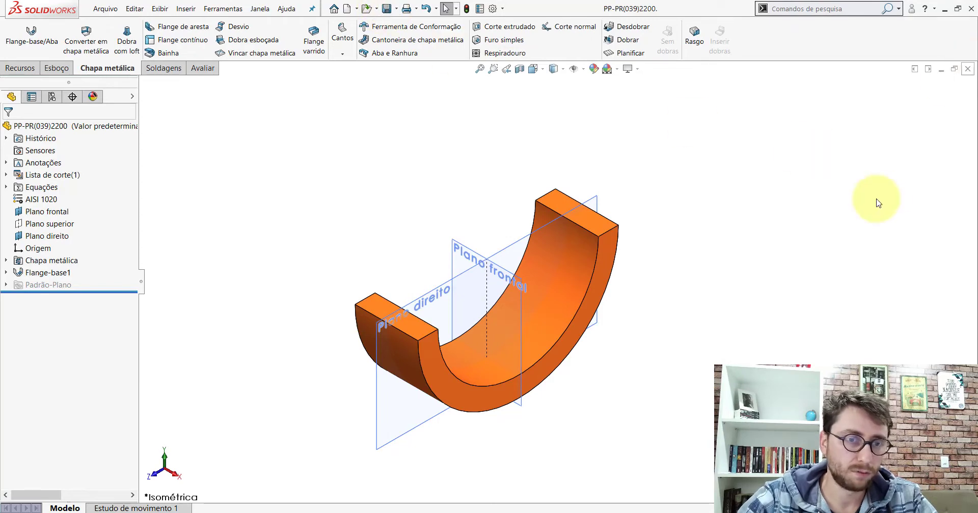
left_click(968, 69)
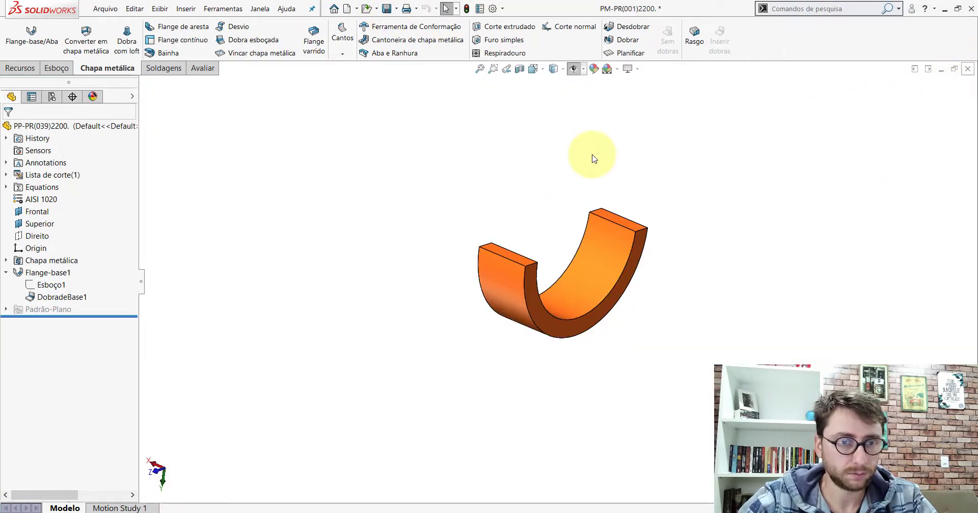
scroll(552, 237, "up", 5)
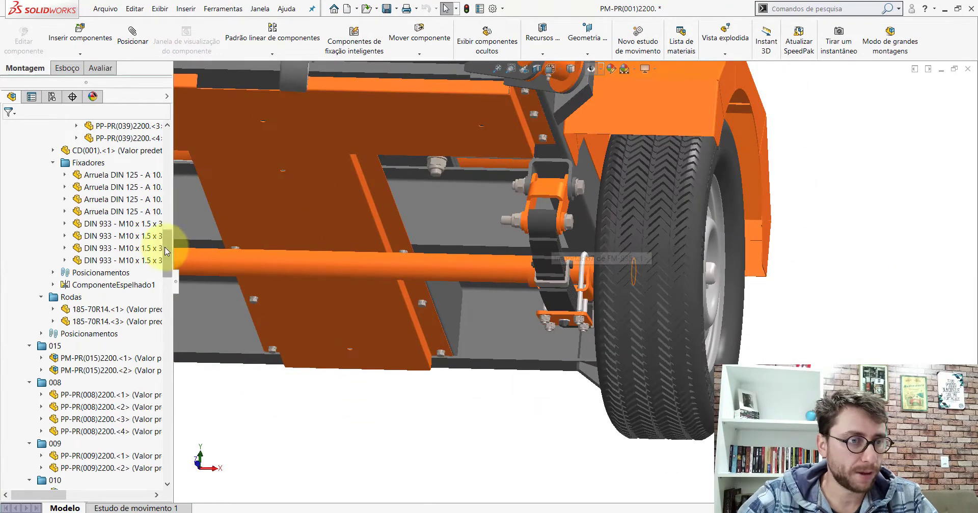
scroll(174, 103, "up", 15)
left_click(6, 224)
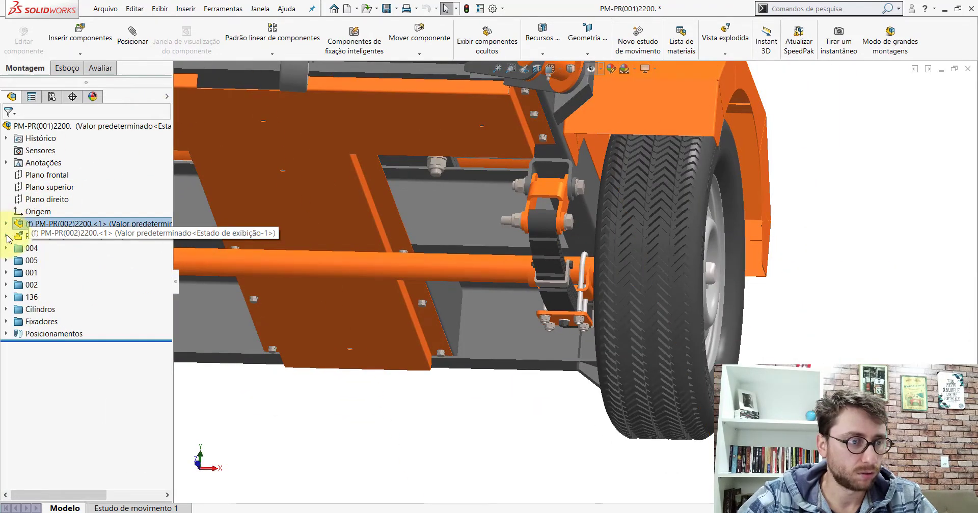
Step: Filter the assembly tree for '38)' and switch to isometric view
left_click(71, 113)
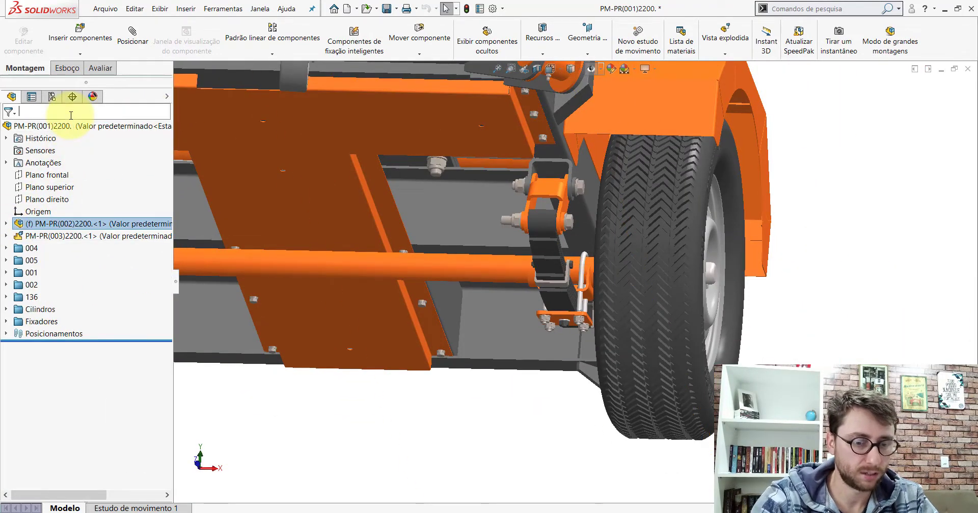
type("(038")
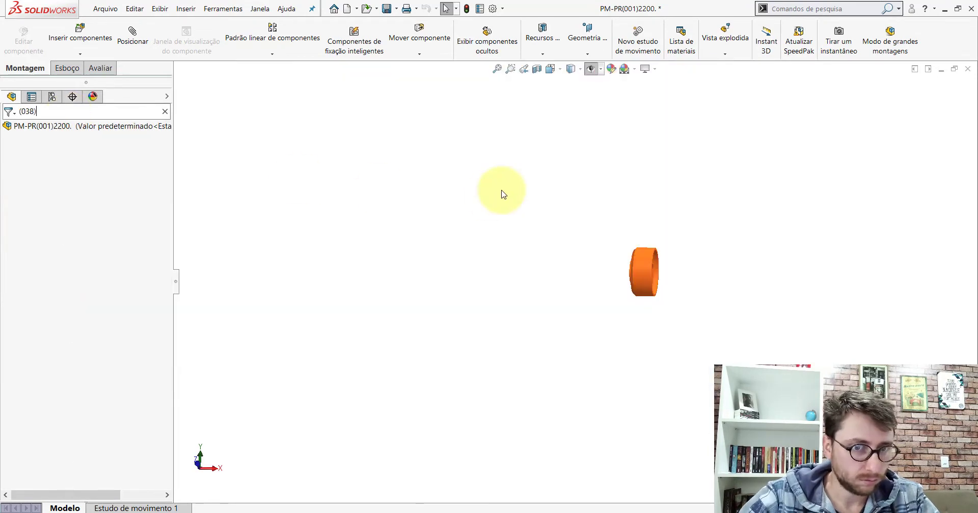
type(")")
left_click(556, 74)
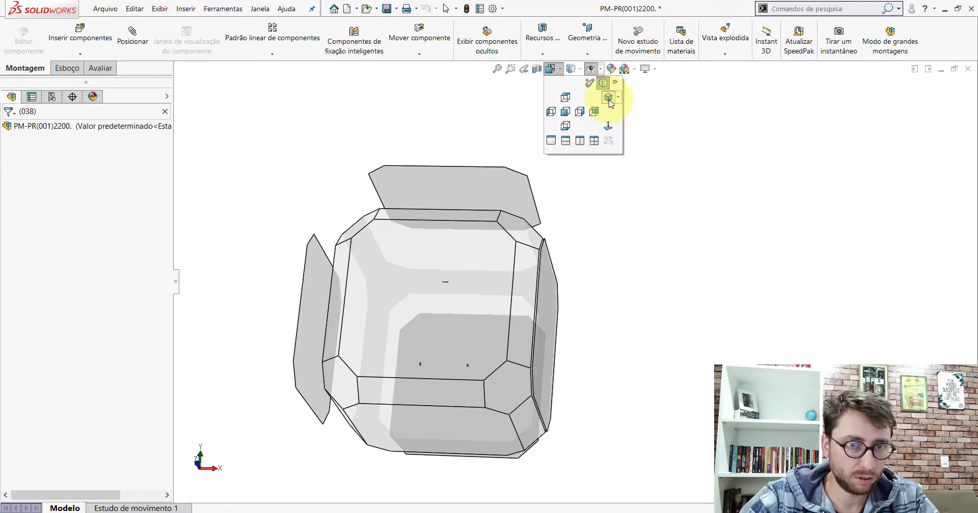
left_click(608, 80)
scroll(630, 341, "down", 3)
scroll(630, 341, "down", 3)
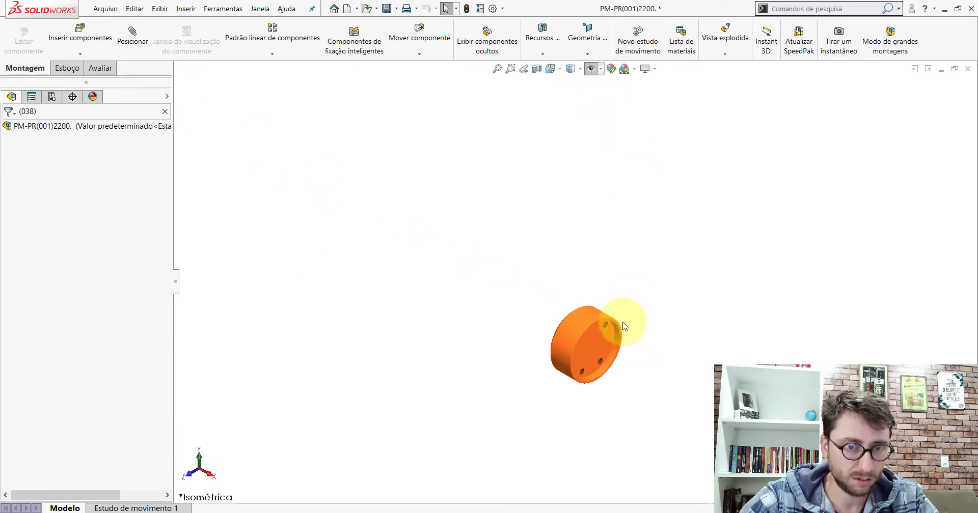
scroll(611, 341, "down", 3)
Step: Clear the tree filter and orbit down to a low view of the wheel and axle
left_click(167, 114)
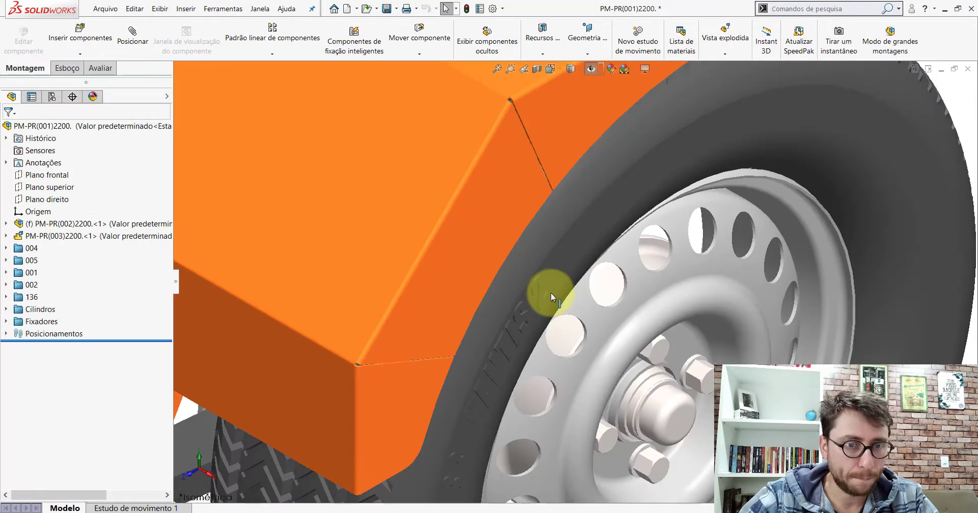
scroll(561, 300, "up", 2)
scroll(573, 305, "up", 2)
mouse_move(574, 301)
middle_mouse_down()
mouse_move(658, 177)
mouse_move(545, 350)
middle_mouse_up()
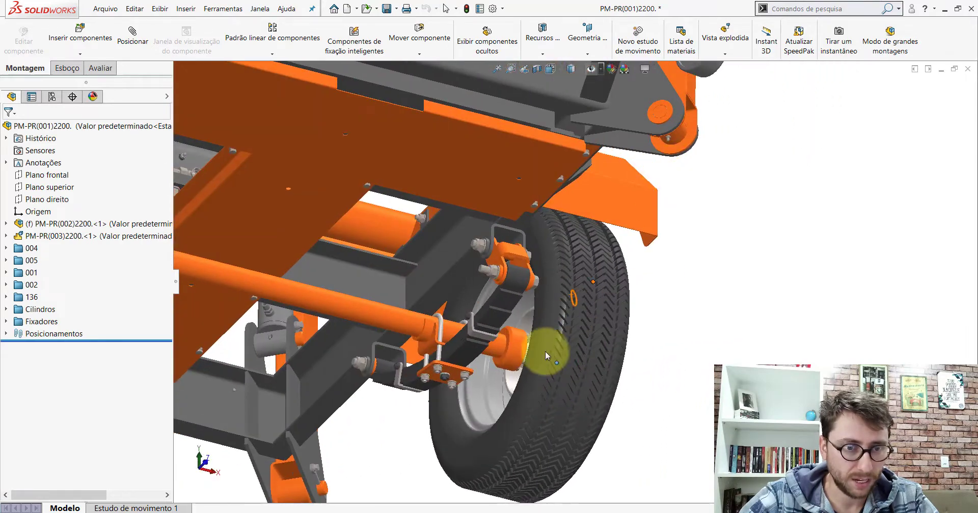
scroll(514, 330, "down", 3)
scroll(495, 229, "down", 2)
Step: Inspect the orange bushing ring, the shaft and the half-ring under the U-bolt clamp
left_click(495, 229)
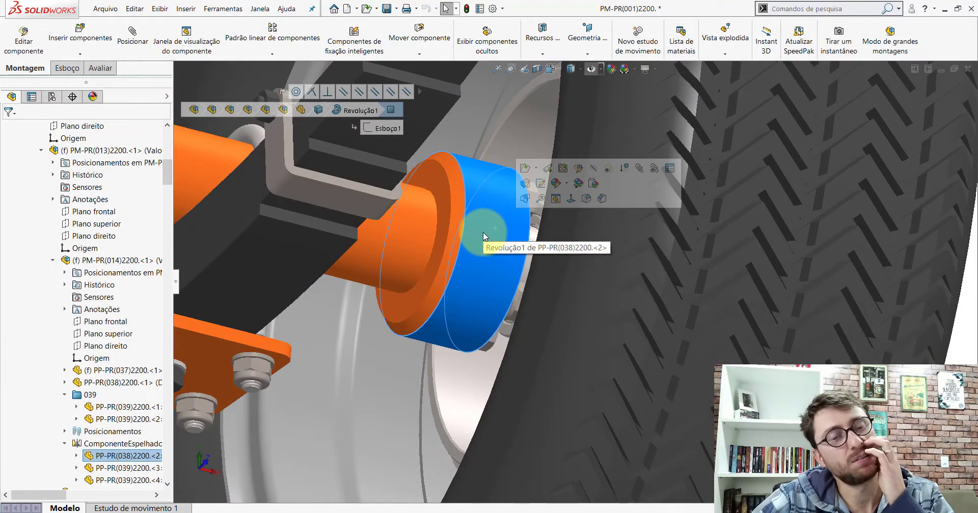
left_click(412, 226)
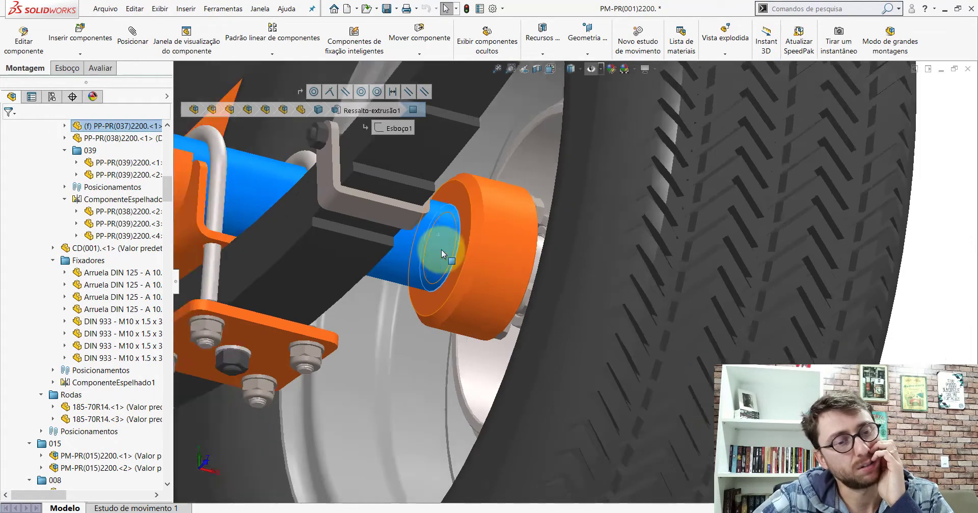
mouse_move(412, 226)
middle_mouse_down()
mouse_move(441, 250)
mouse_move(304, 215)
middle_mouse_up()
left_click(303, 202)
scroll(306, 184, "down", 2)
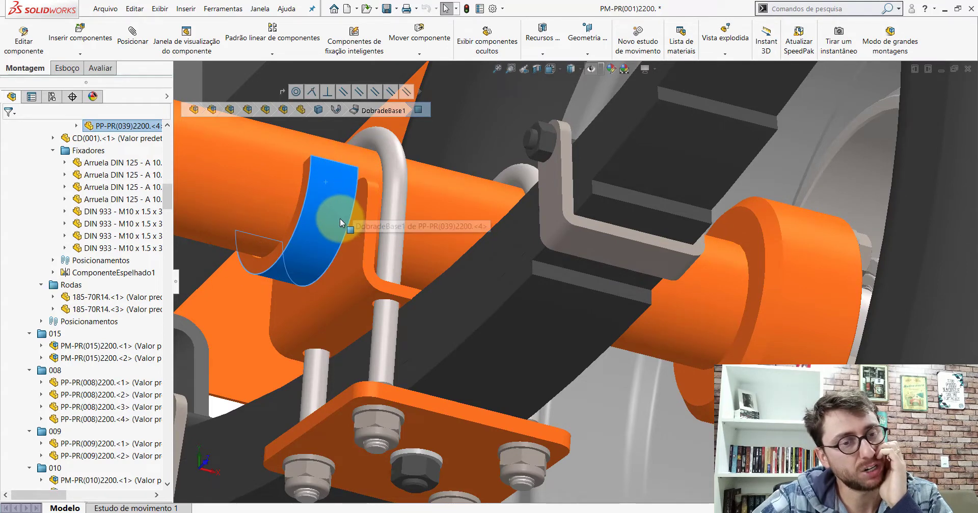
middle_click_drag(334, 216, 338, 213)
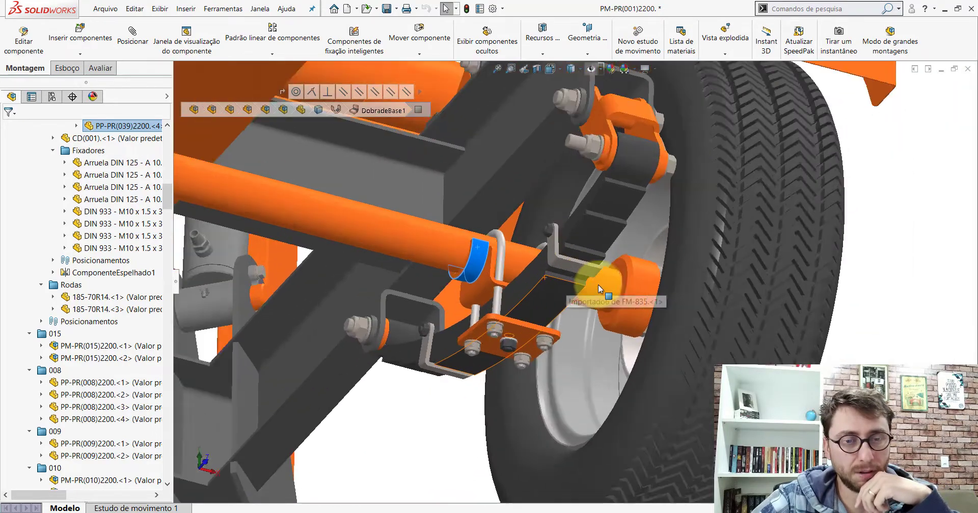
middle_click_drag(338, 213, 598, 286)
scroll(598, 288, "down", 2)
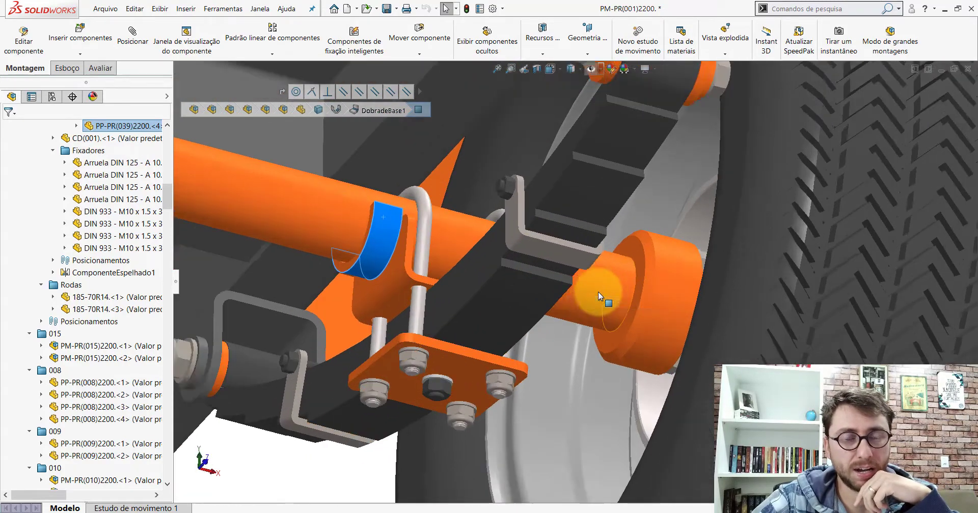
scroll(590, 295, "down", 2)
Step: Select the PP-PR(038)2200 bushing face and the adjacent CD(001) hub cylinder and call up their menu
left_click(683, 274)
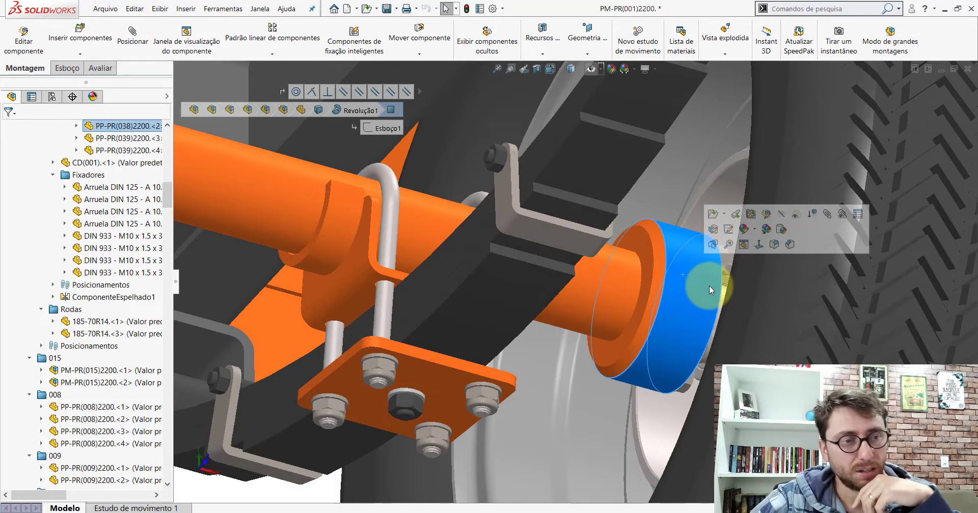
middle_click_drag(679, 280, 688, 280)
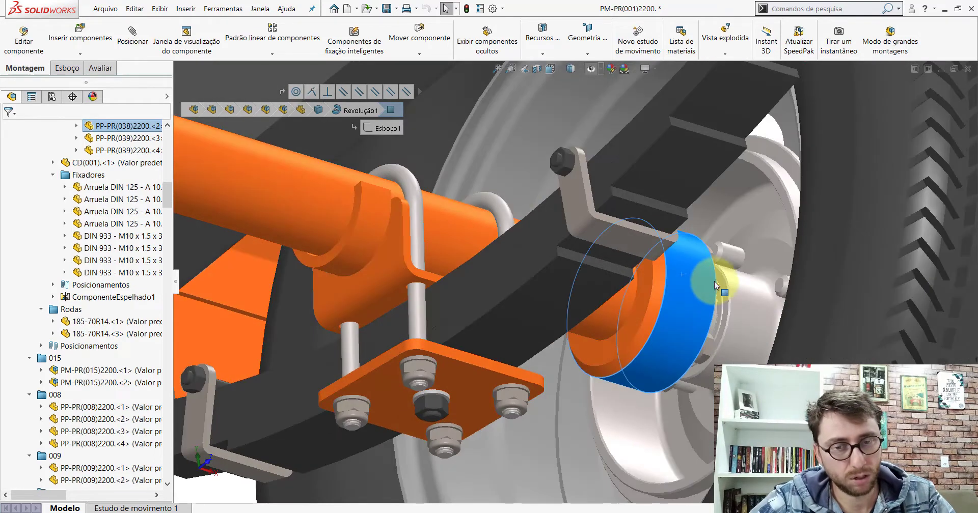
left_click(737, 280, "ctrl")
right_click(737, 280)
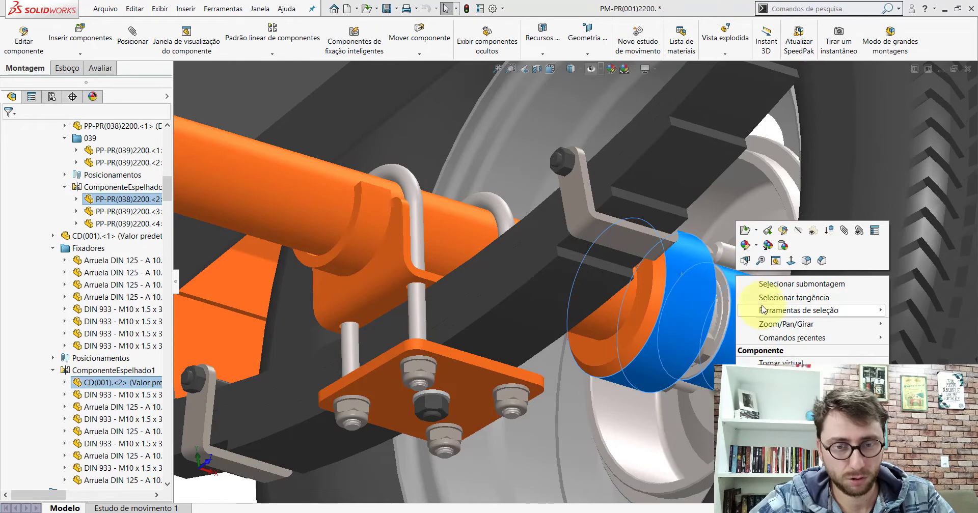
Step: Isolate the bushing and hub, then orbit around its front face, flange and hex bolts
left_click(690, 326)
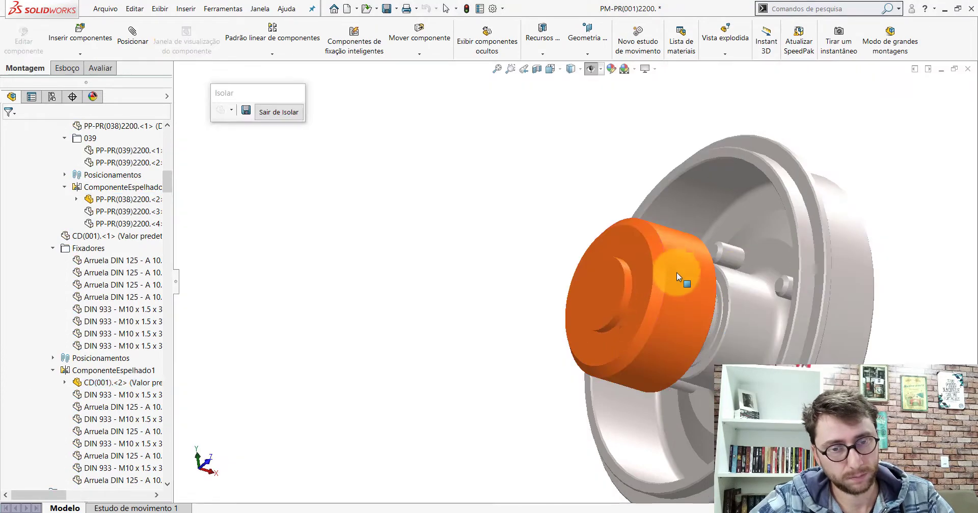
mouse_move(677, 273)
middle_mouse_down()
mouse_move(629, 282)
mouse_move(753, 273)
middle_mouse_up()
scroll(619, 276, "down", 5)
scroll(611, 258, "down", 3)
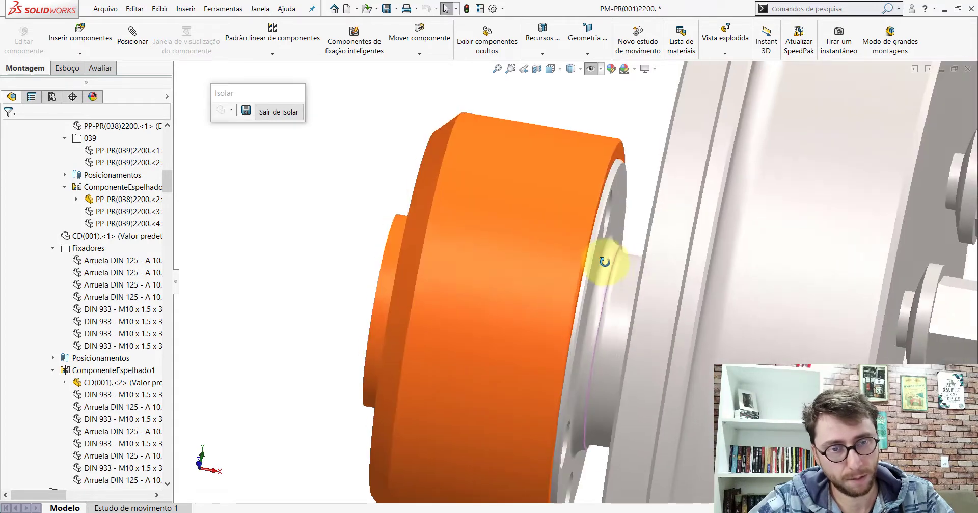
scroll(606, 213, "down", 2)
scroll(607, 215, "up", 3)
middle_click_drag(597, 236, 655, 238)
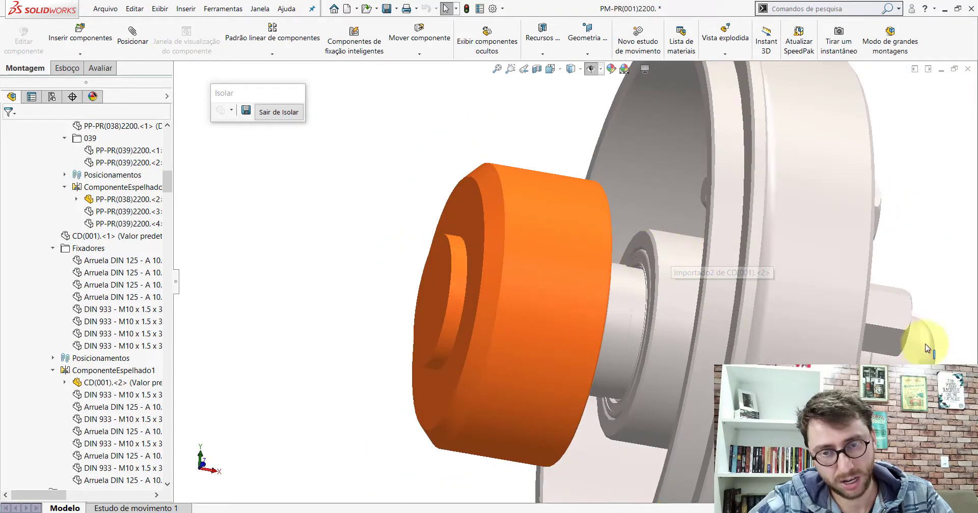
middle_click_drag(640, 304, 619, 286)
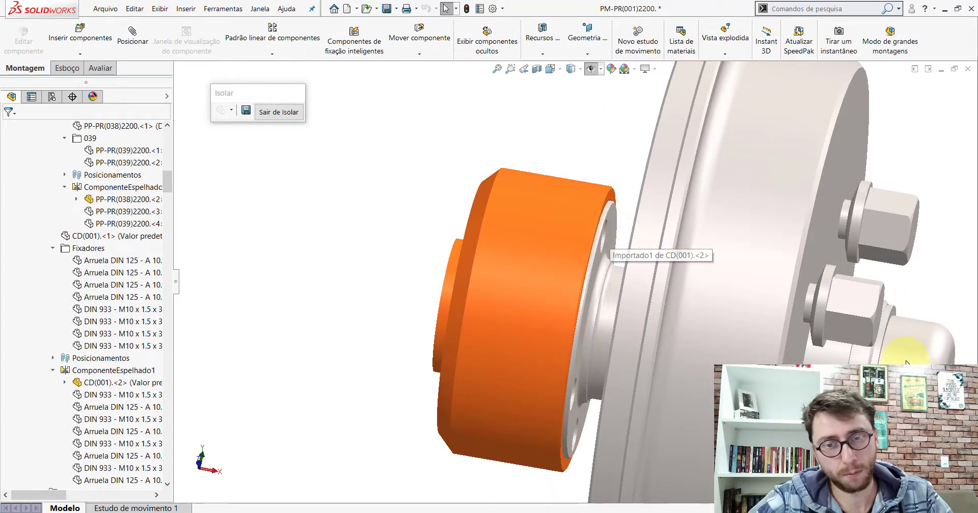
mouse_move(662, 318)
middle_mouse_down()
mouse_move(710, 323)
mouse_move(707, 292)
middle_mouse_up()
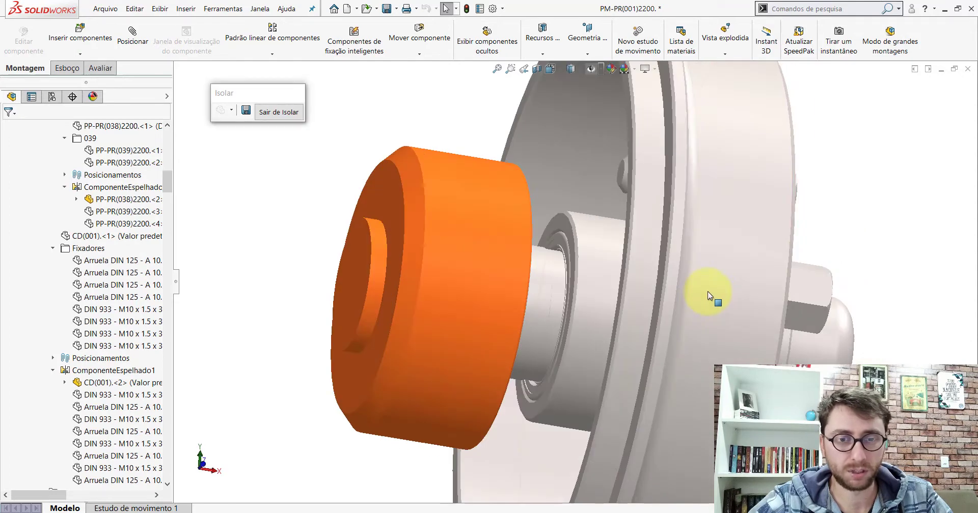
left_click(708, 291)
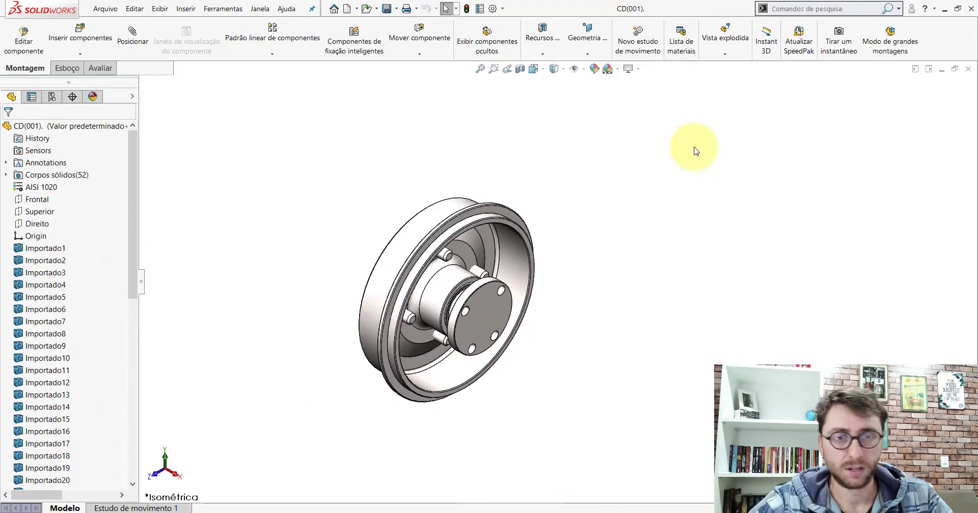
left_click(583, 70)
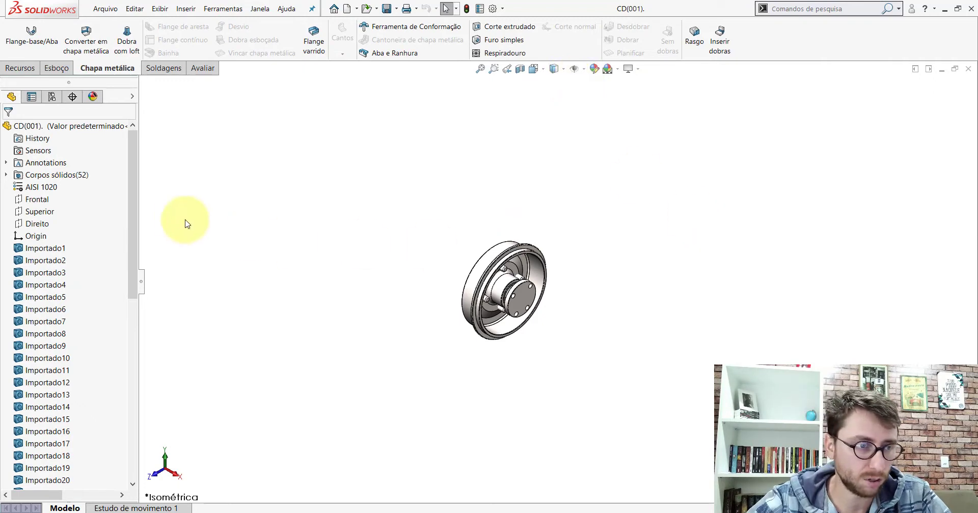
scroll(505, 288, "down", 5)
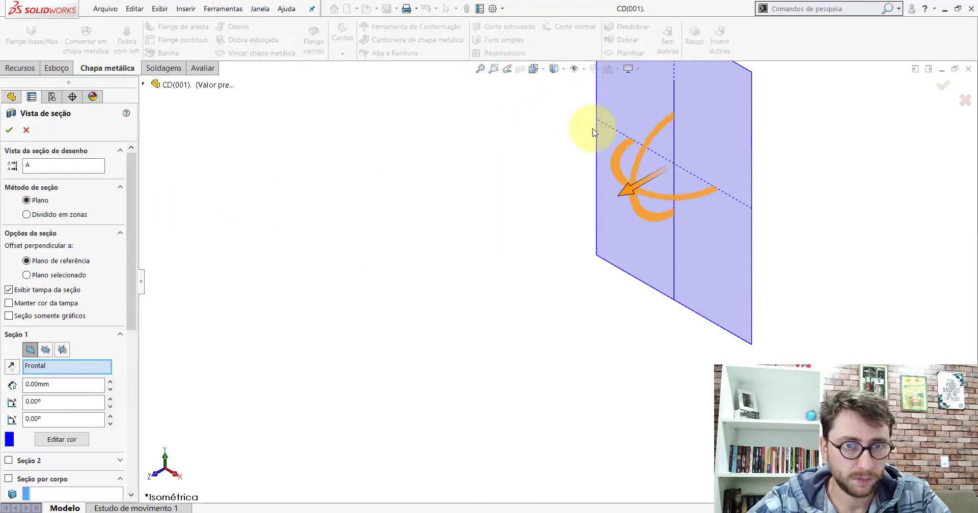
left_click_drag(628, 186, 461, 313)
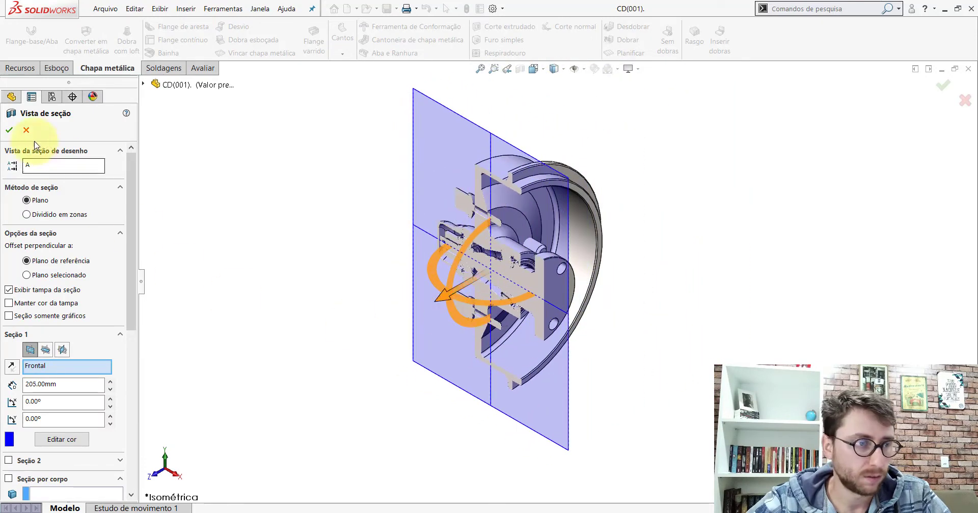
left_click(8, 130)
scroll(510, 282, "up", 5)
key("ctrl+1")
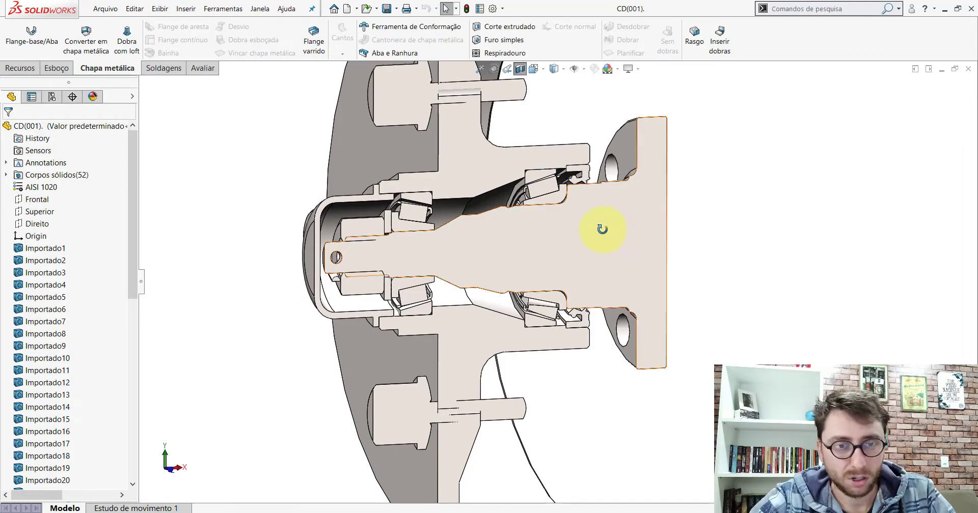
mouse_move(603, 227)
middle_mouse_down()
mouse_move(388, 257)
mouse_move(600, 251)
mouse_move(633, 164)
mouse_move(629, 251)
mouse_move(604, 217)
middle_mouse_up()
scroll(513, 208, "down", 5)
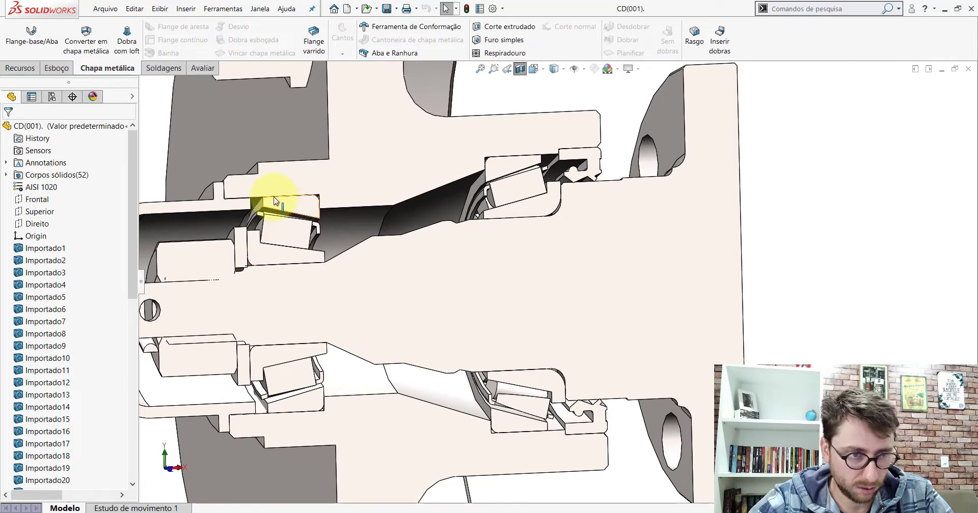
scroll(464, 142, "up", 3)
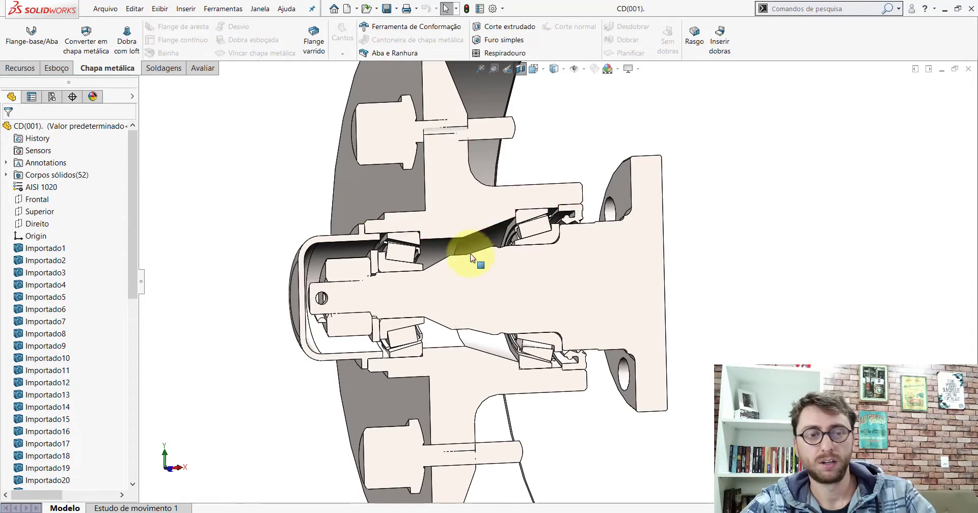
middle_click_drag(476, 257, 464, 264)
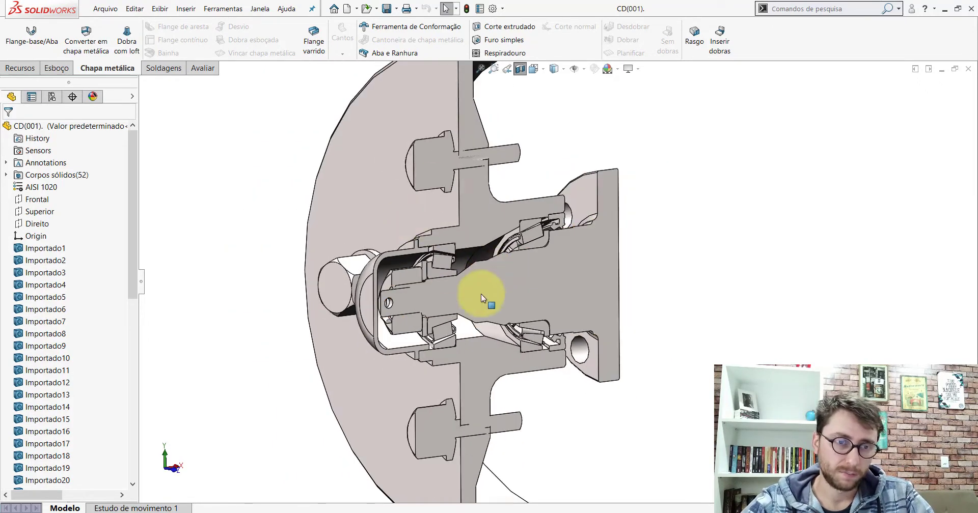
scroll(481, 298, "up", 3)
left_click(520, 68)
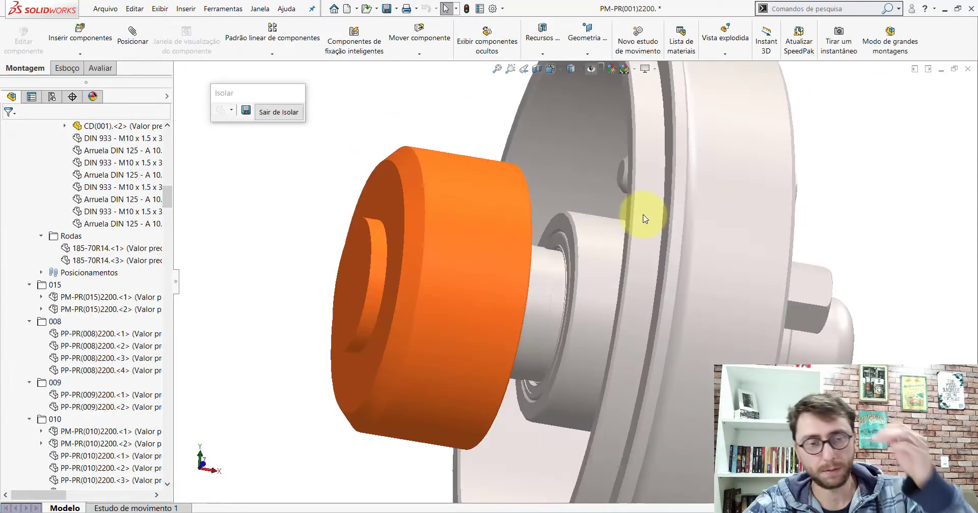
Step: Open PP-PR(038)2200 in its own window and snap it to a standard view
scroll(578, 288, "up", 3)
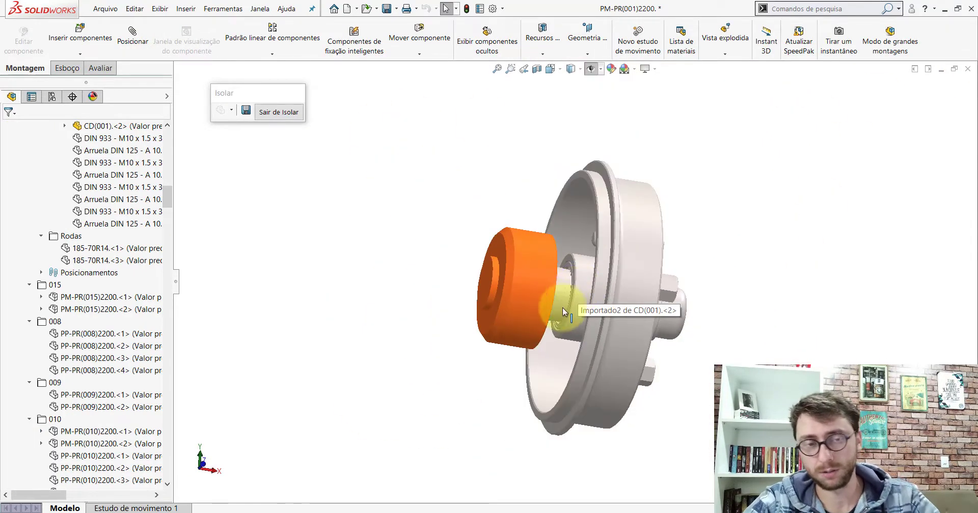
left_click(536, 254)
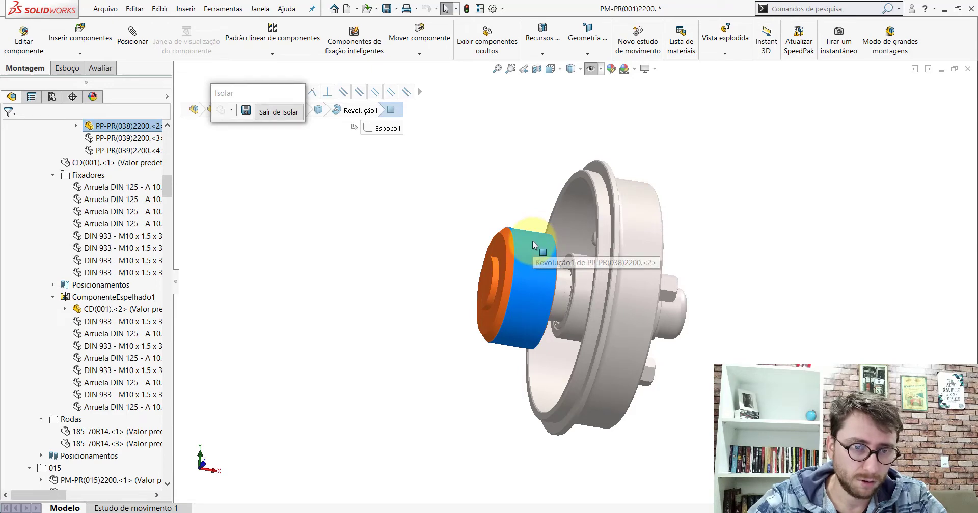
left_click(533, 240)
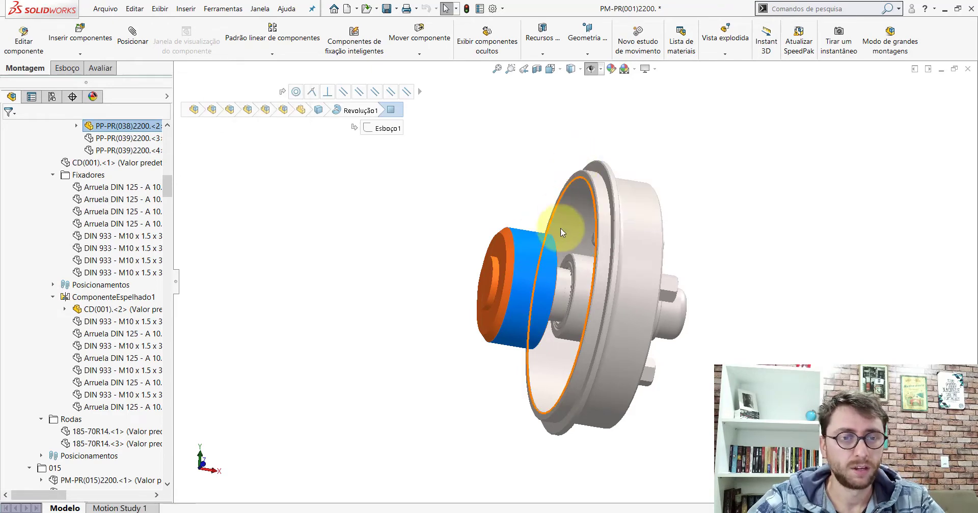
left_click(560, 227)
mouse_move(491, 240)
middle_mouse_down()
mouse_move(456, 226)
mouse_move(489, 244)
mouse_move(482, 287)
middle_mouse_up()
key("space")
left_click(441, 275)
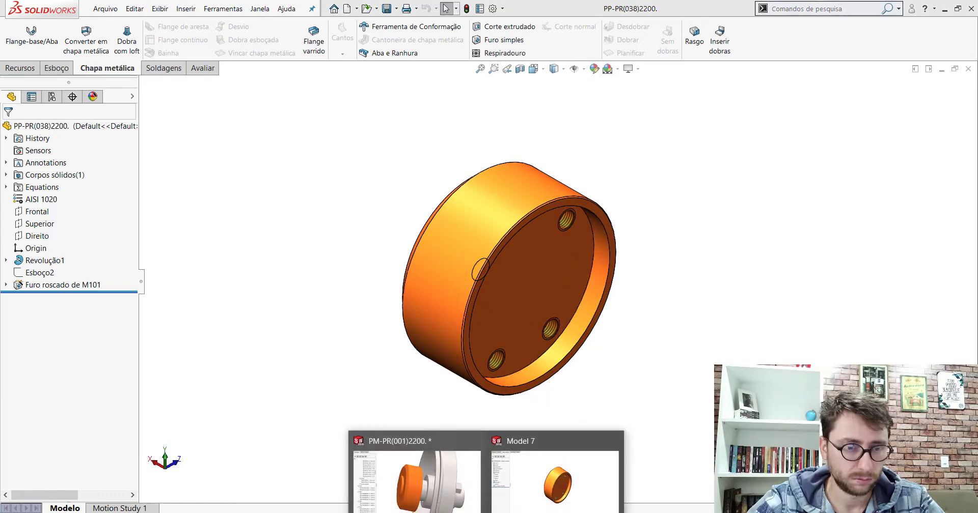
key("ctrl+Tab")
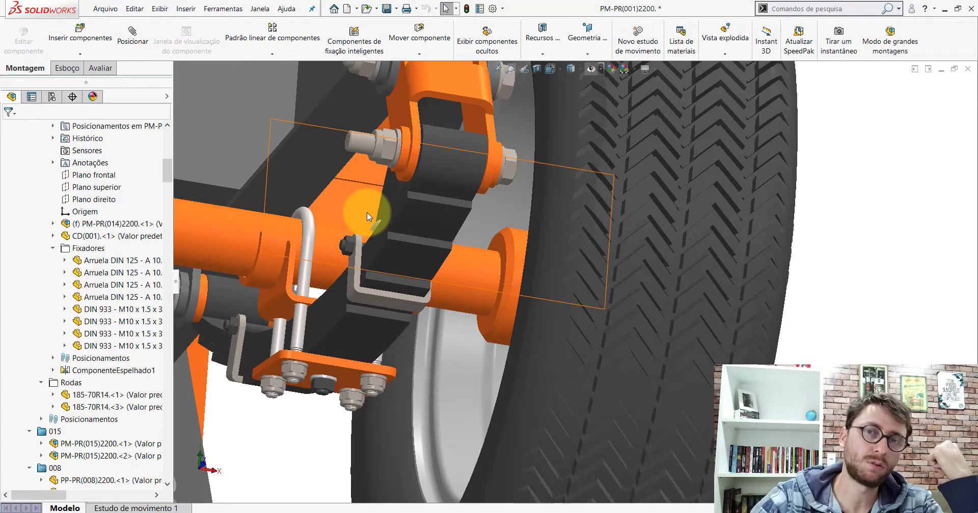
left_click(562, 313)
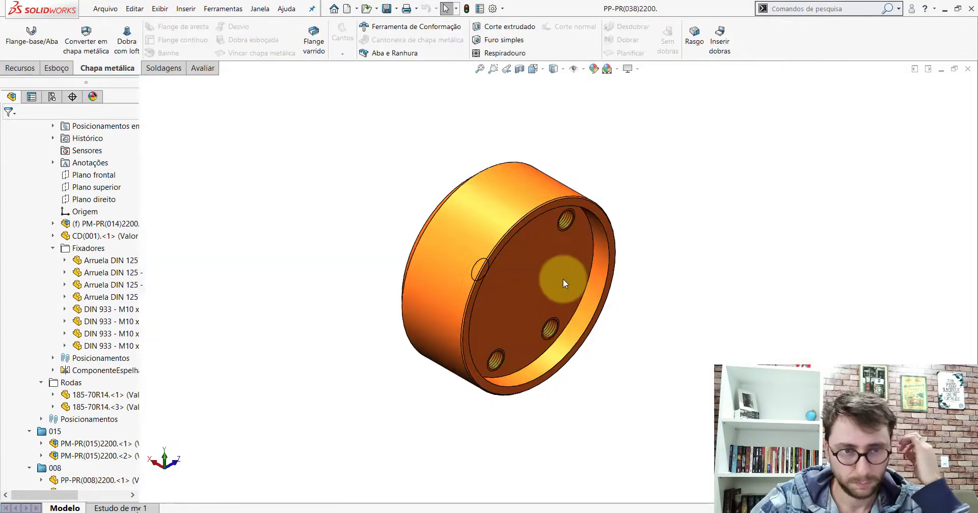
Step: Create new part Peça3 and start a sketch on its Plano frontal
left_click(347, 9)
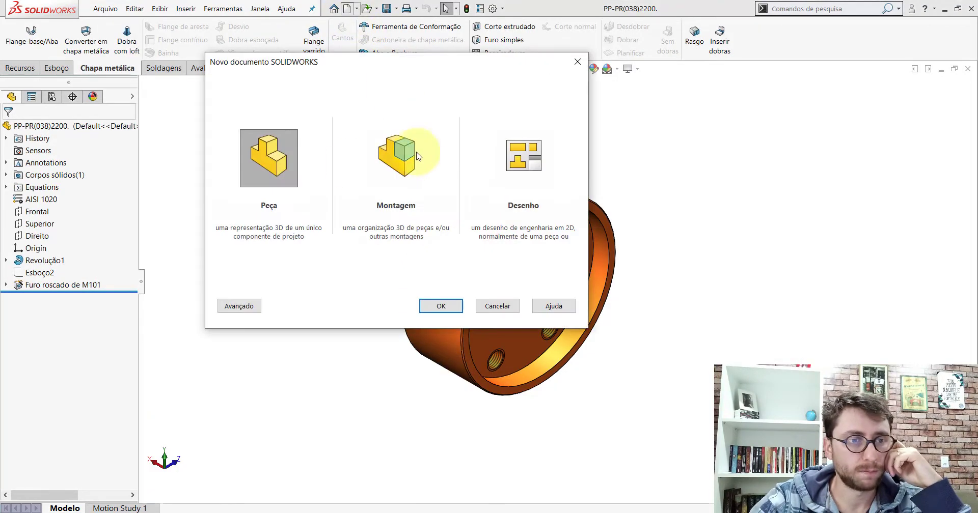
double_click(295, 152)
left_click(534, 69)
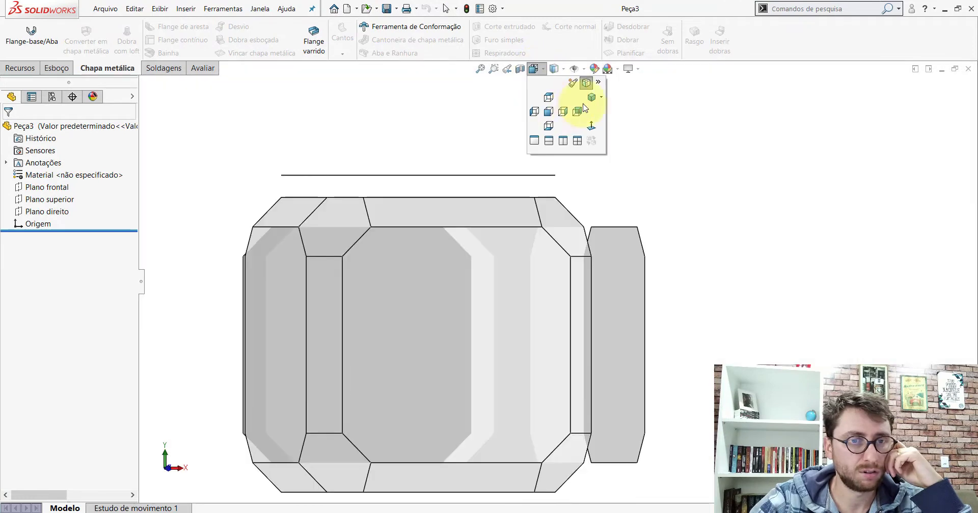
left_click(589, 98)
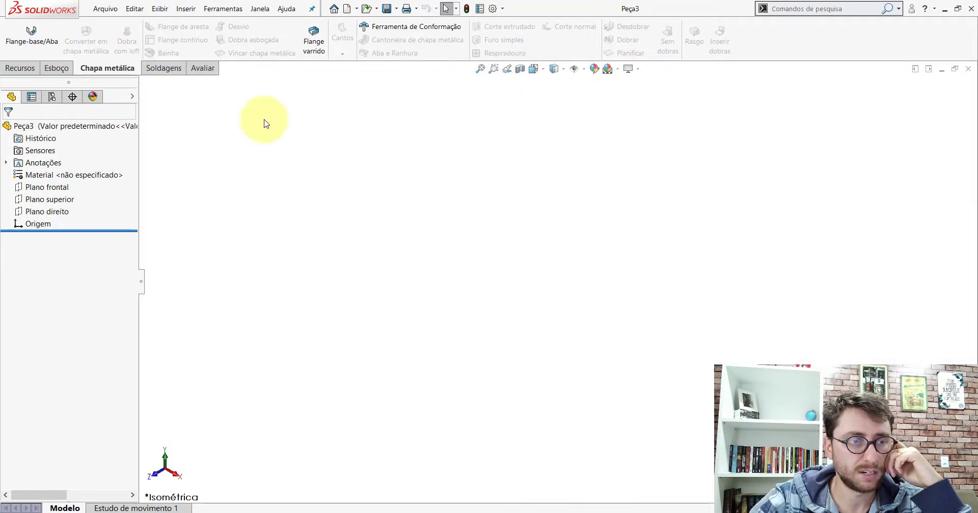
left_click(39, 196)
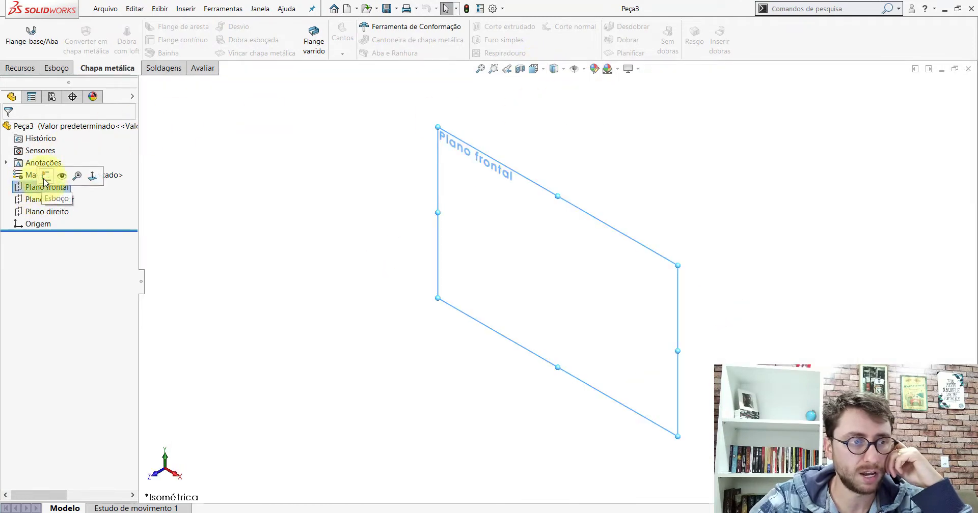
left_click(45, 179)
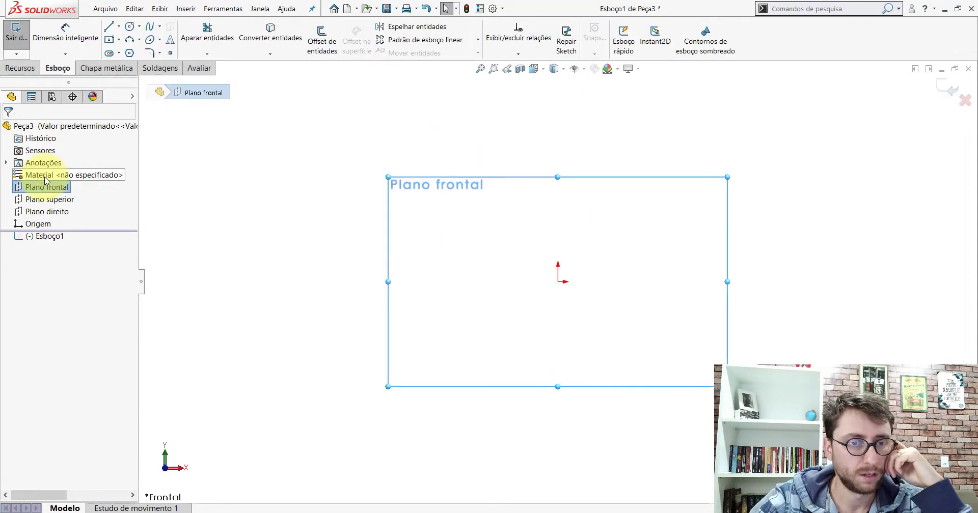
Step: Check the PP-PR(038)2200 bushing's back view and threaded-hole face, then return to Peça3's sketch
left_click(522, 467)
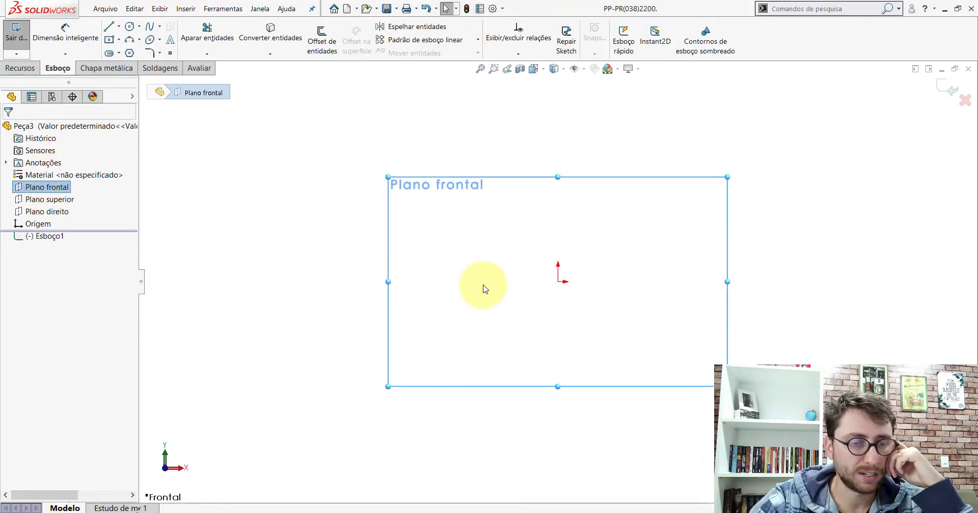
left_click(533, 69)
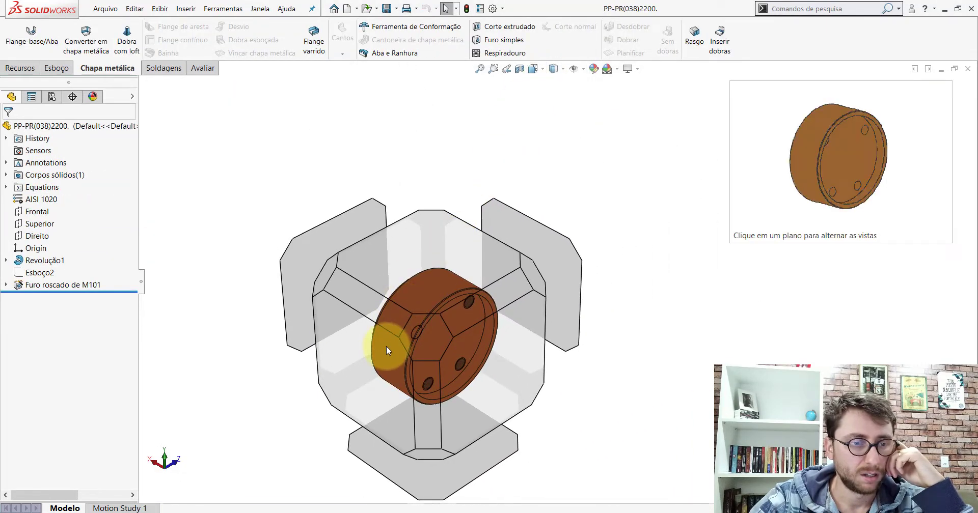
left_click(386, 346)
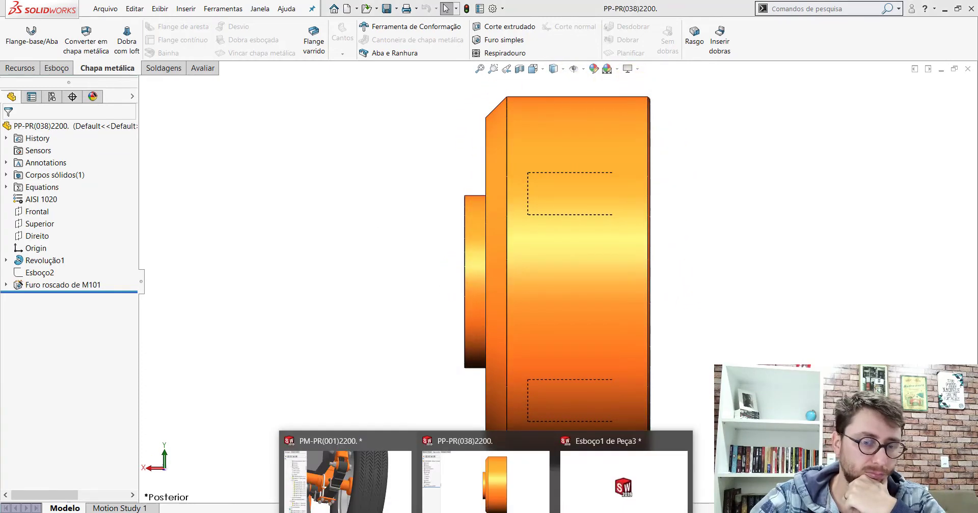
middle_click_drag(576, 189, 576, 72)
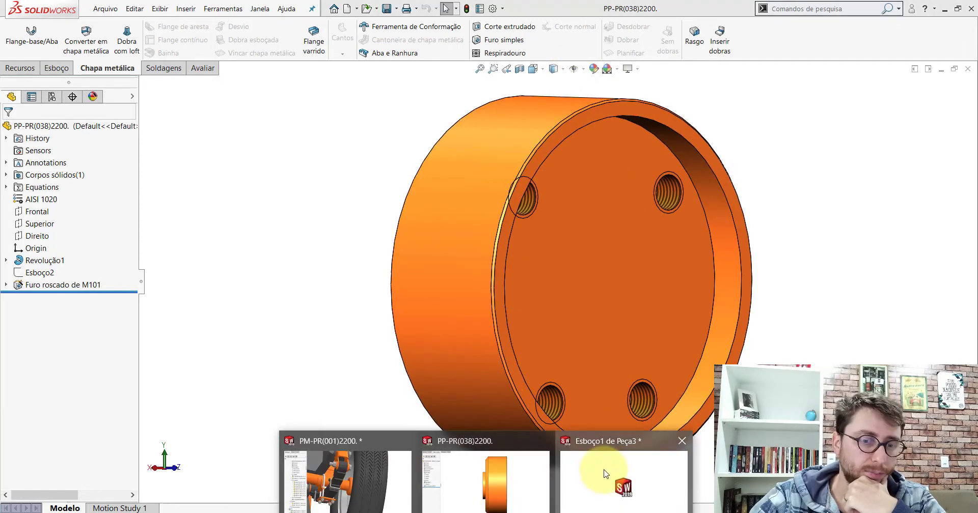
left_click(586, 479)
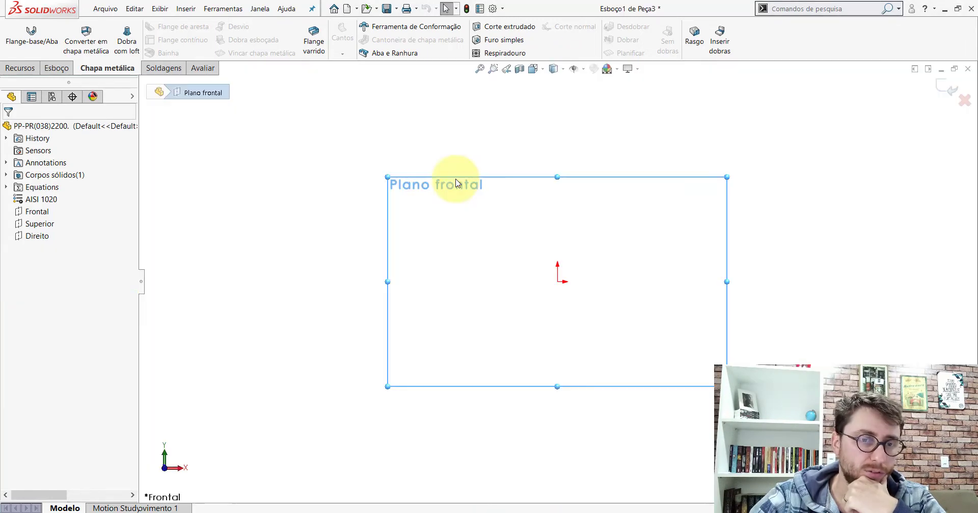
Step: Draw a horizontal centerline from the origin out to the right
left_click(63, 72)
left_click(120, 28)
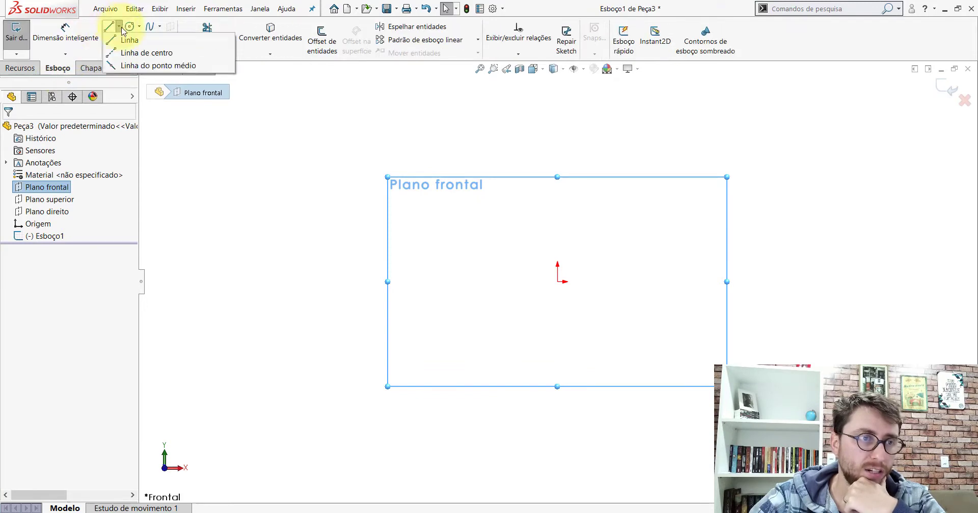
left_click(128, 53)
scroll(556, 283, "up", 3)
scroll(673, 310, "down", 3)
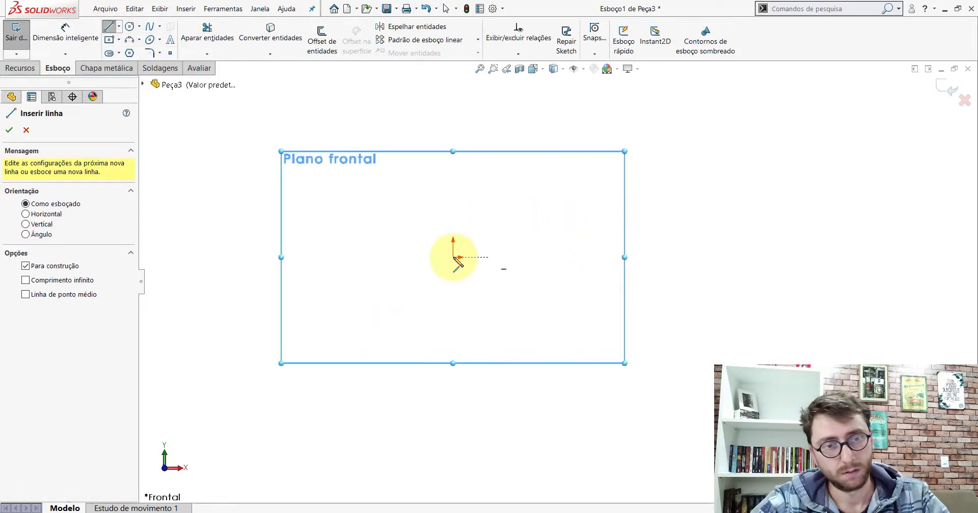
left_click(453, 257)
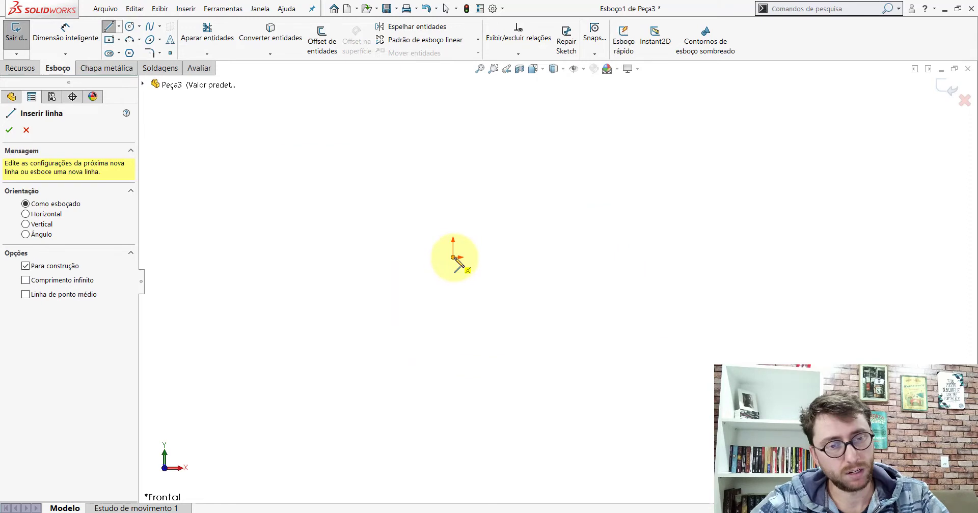
left_click(591, 257)
key("Escape")
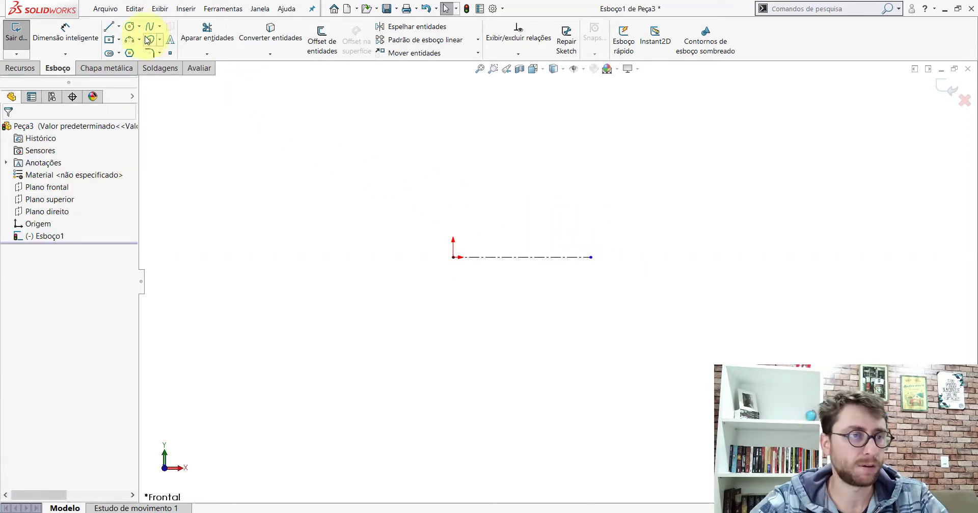
Step: Draw the stepped half-profile from the origin up, across the top with an inward step, and down to the centreline
left_click(114, 28)
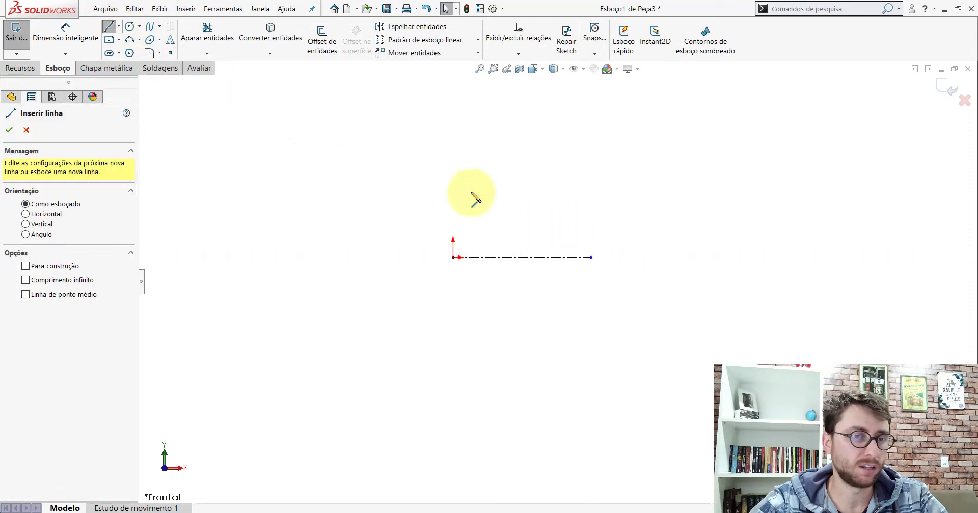
left_click(452, 257)
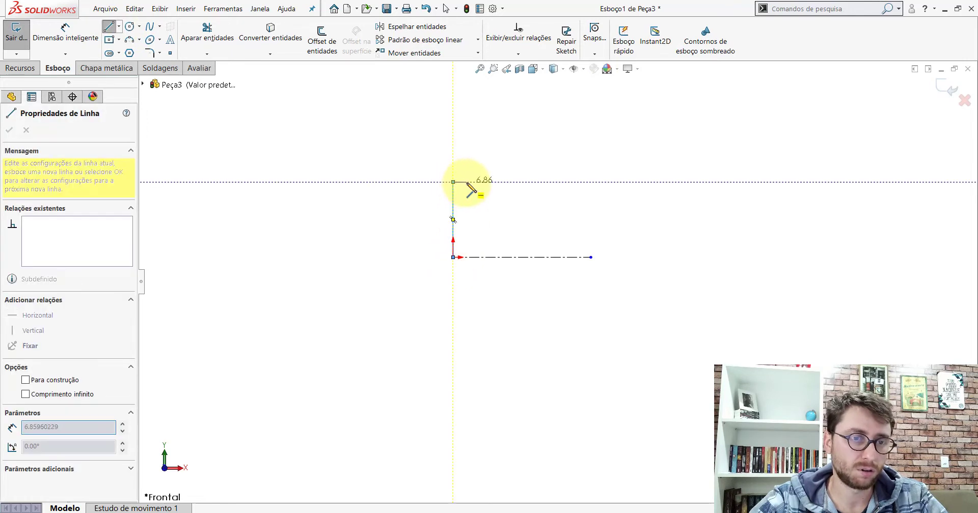
left_click(453, 182)
left_click(467, 104)
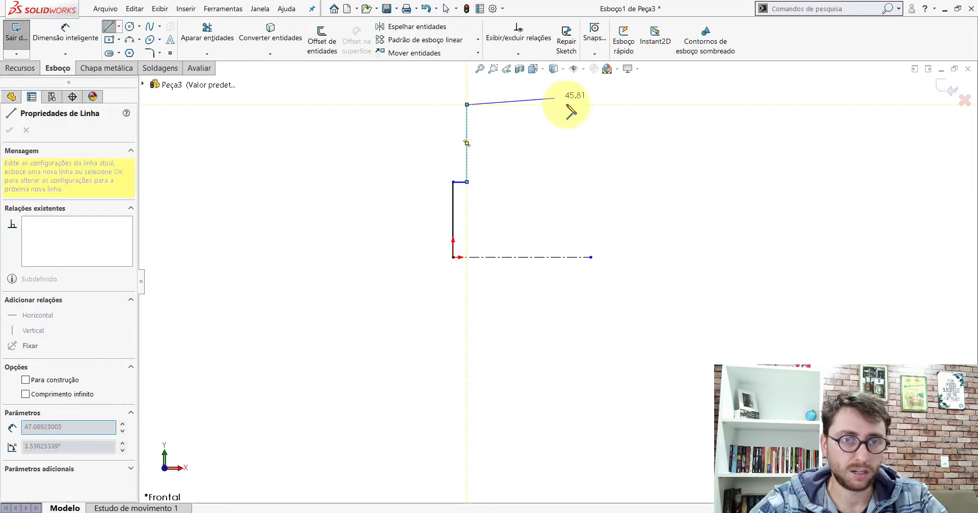
left_click(590, 105)
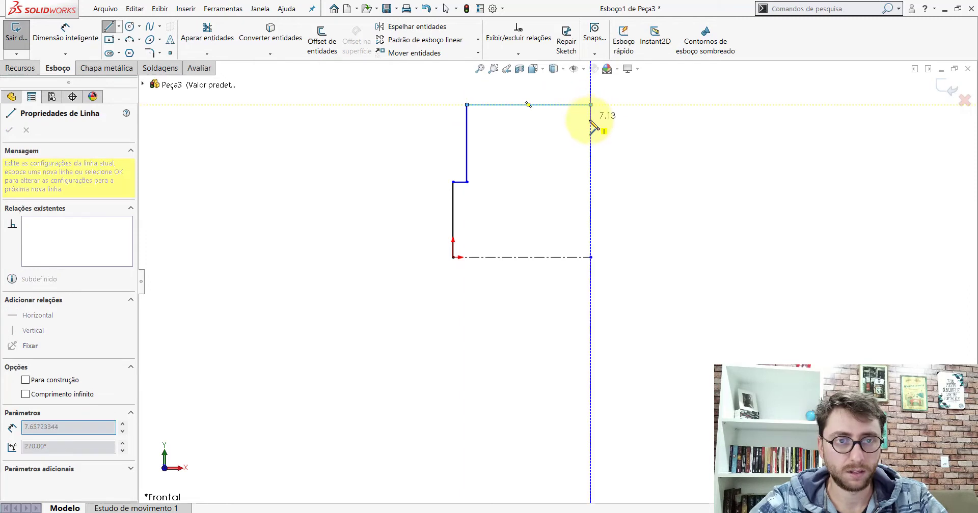
left_click(562, 122)
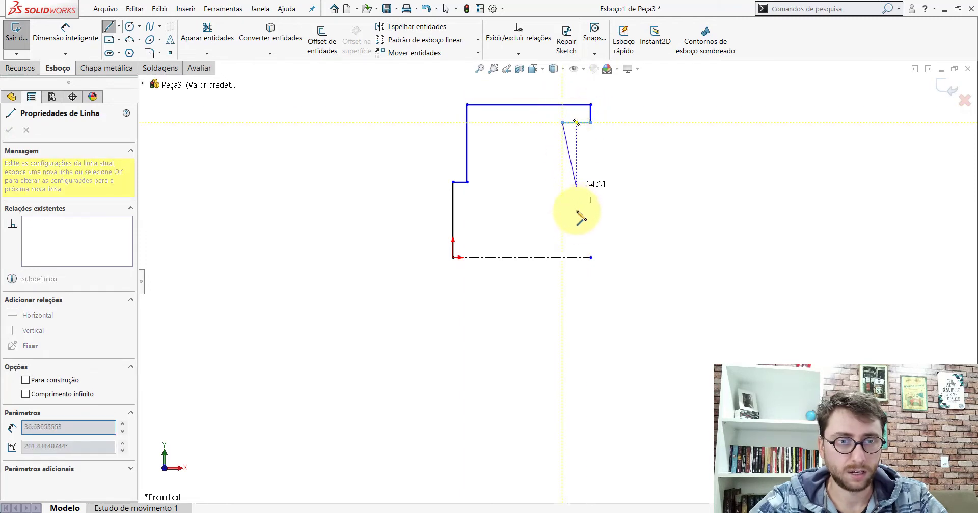
left_click(562, 257)
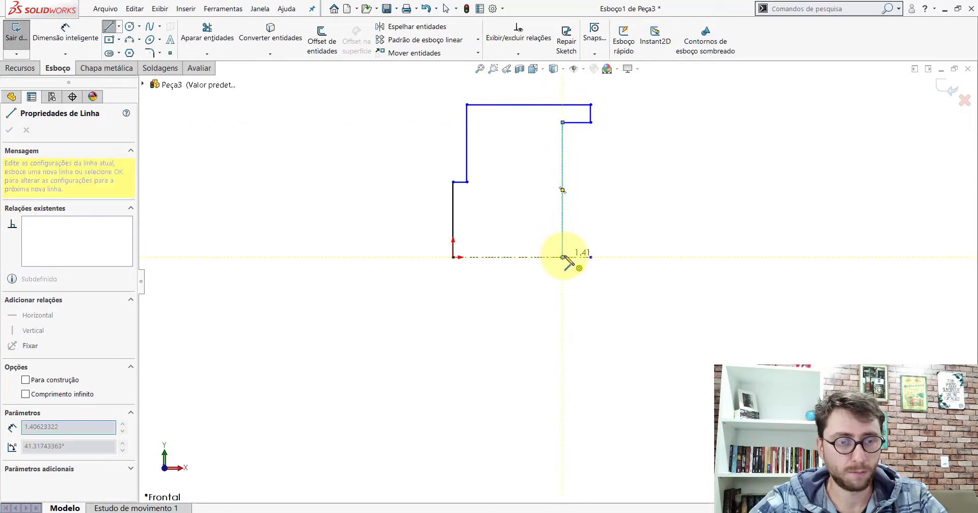
key("Escape")
Step: Trim the centreline end back to the profile's right vertical line, then bring up Avaliar on the PP-PR(038)2200 bushing
scroll(570, 250, "down", 2)
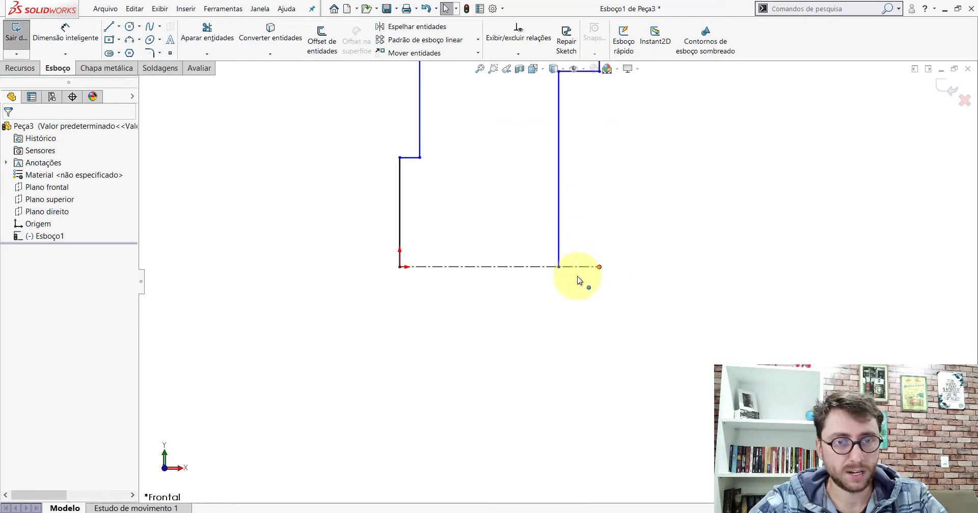
left_click_drag(599, 266, 559, 267)
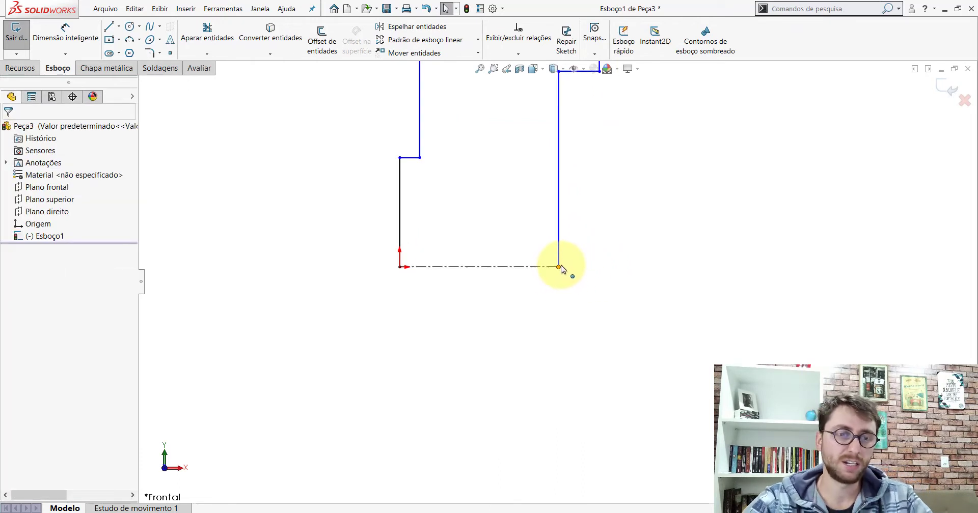
scroll(545, 305, "up", 3)
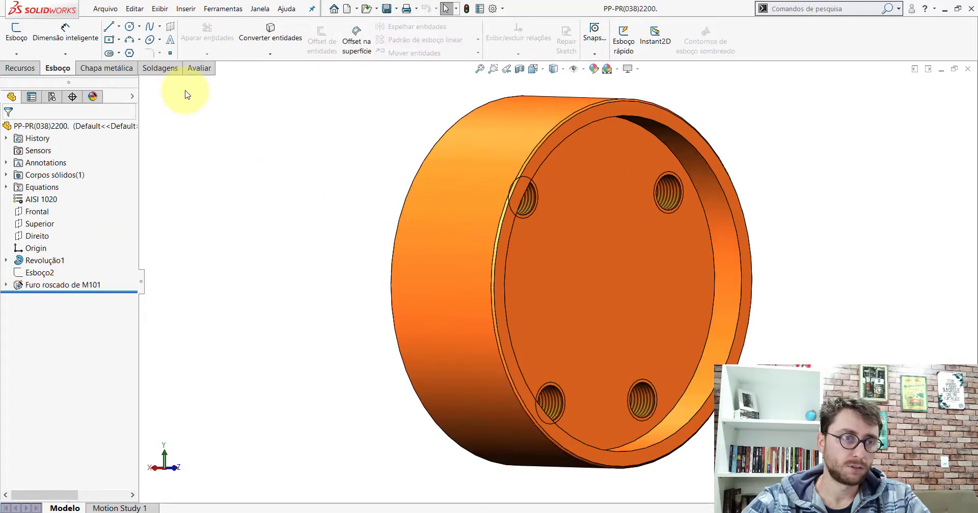
left_click(196, 72)
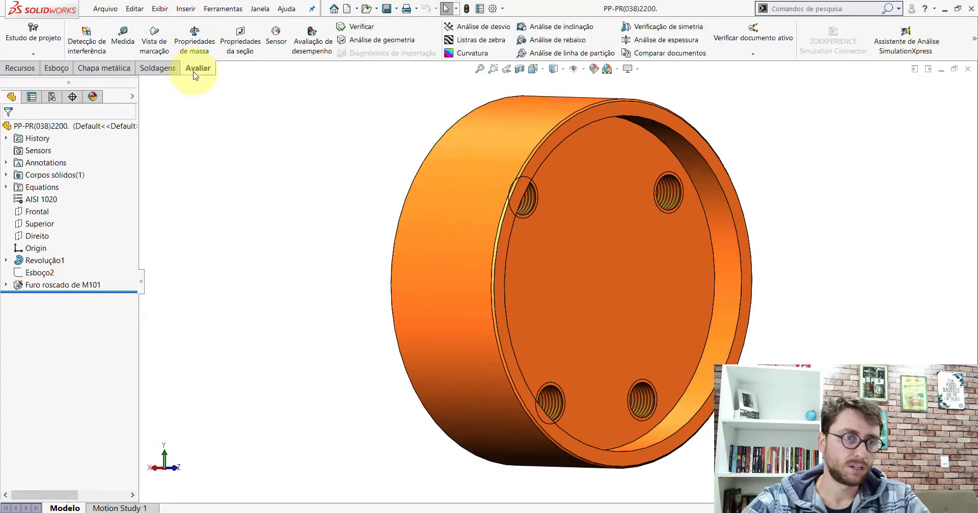
Step: Measure the bushing's 44 mm overall length with Medida
left_click(111, 39)
left_click(603, 109)
mouse_move(603, 109)
middle_mouse_down()
mouse_move(637, 216)
mouse_move(491, 306)
middle_mouse_up()
left_click(491, 309)
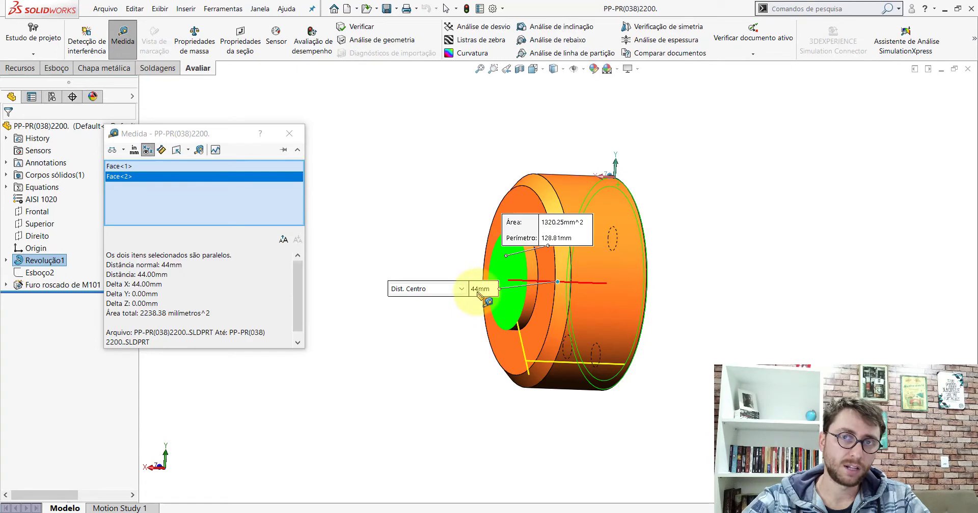
key("Escape")
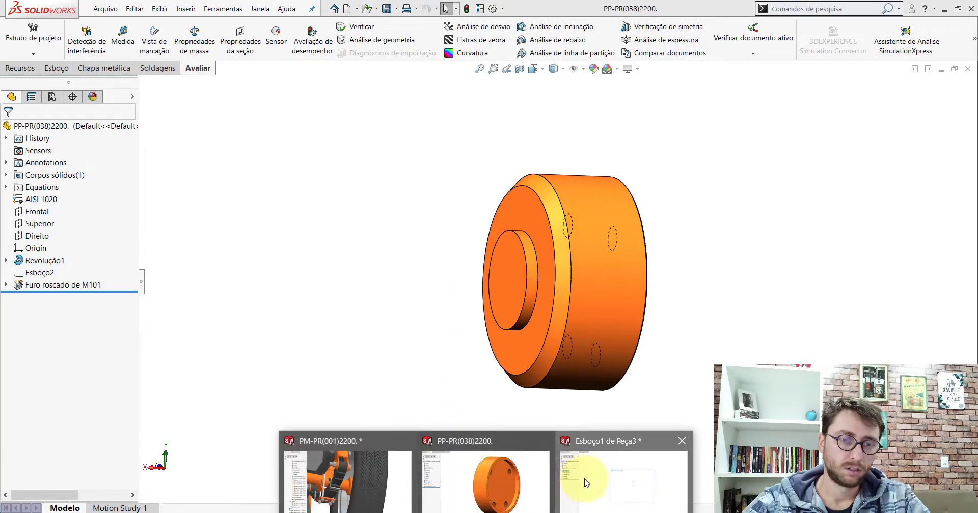
Step: Dimension the Peça3 profile's overall width to 44 mm with Dimensão inteligente
left_click(585, 480)
left_click(57, 67)
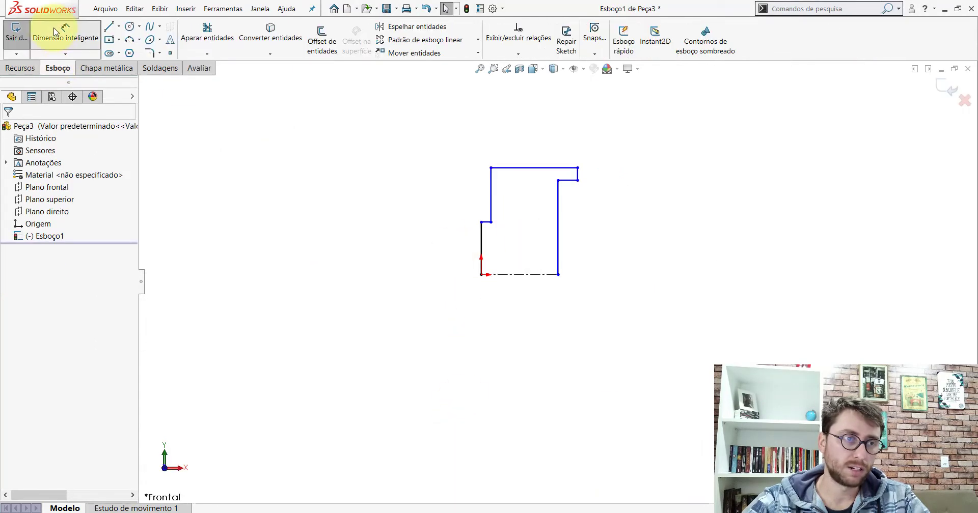
left_click(55, 29)
left_click(480, 233)
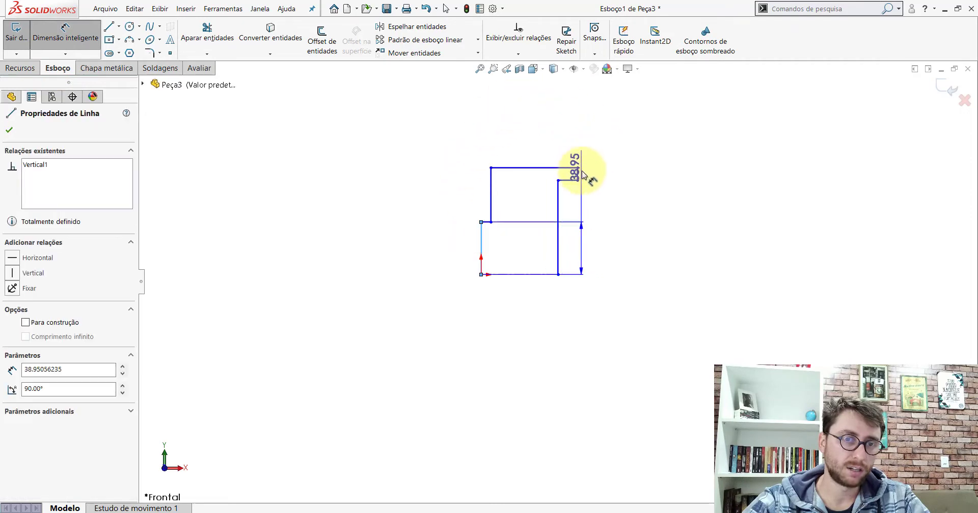
left_click(578, 166)
left_click(532, 126)
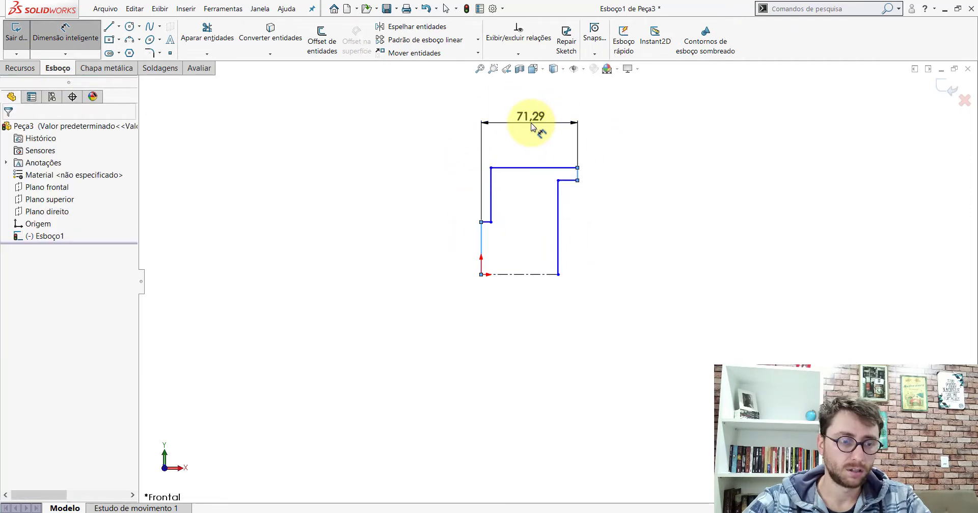
type("44")
key("Return")
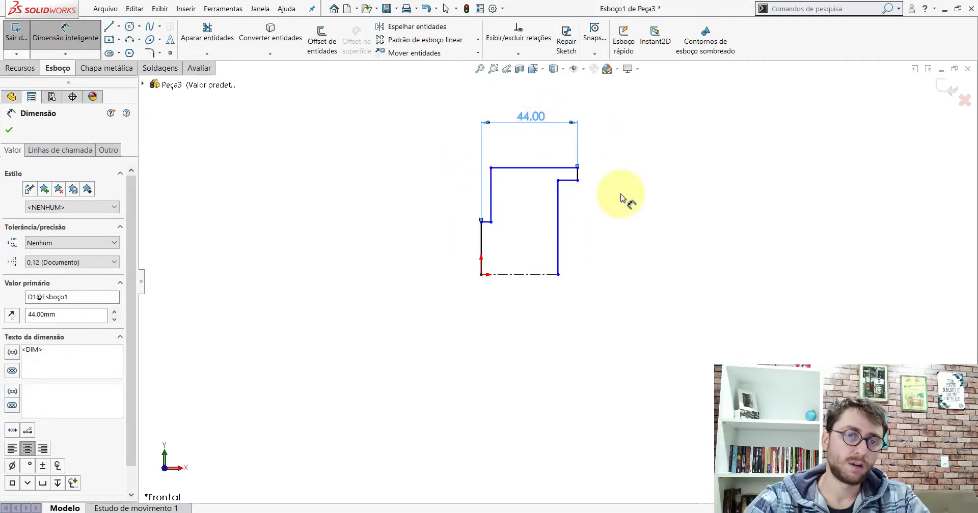
Step: Measure the bushing's 41 mm bore diameter and 5 mm counterbore depth
key("ctrl+Tab")
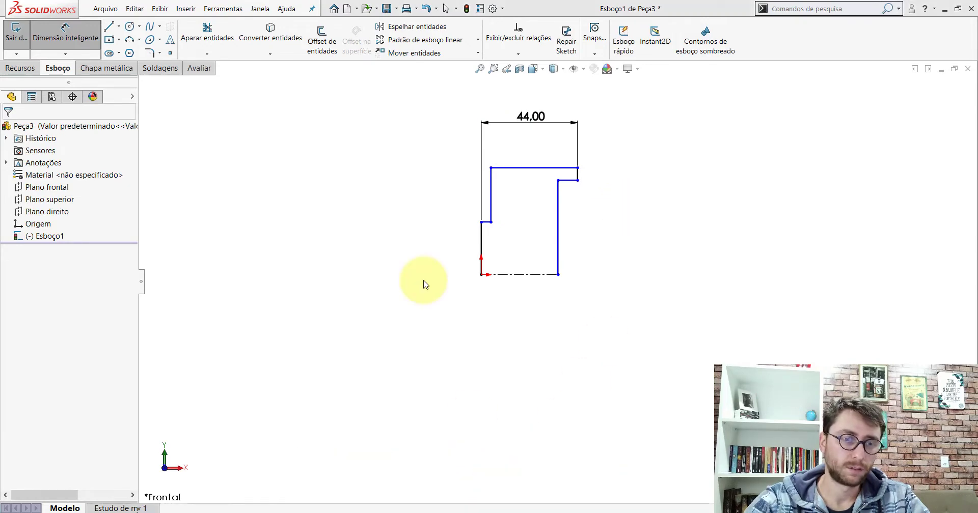
left_click(198, 68)
left_click(123, 36)
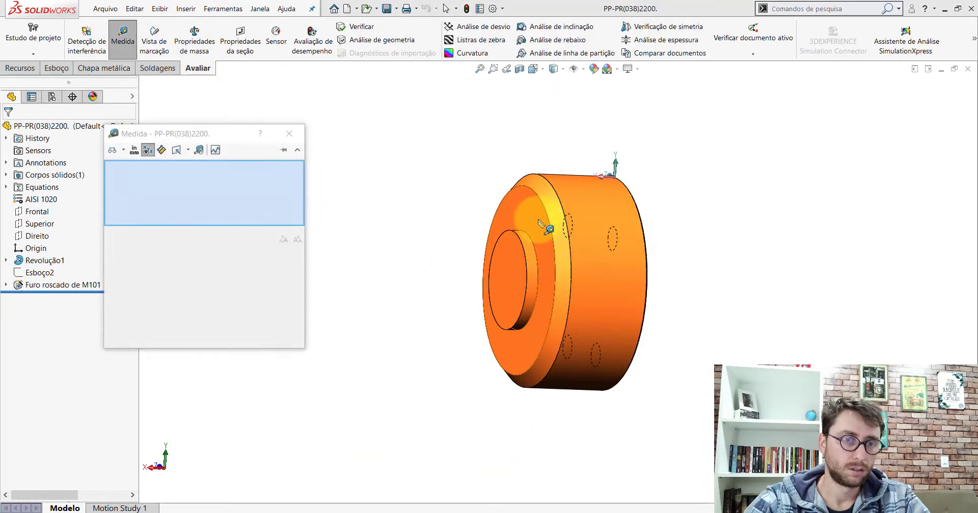
left_click(525, 240)
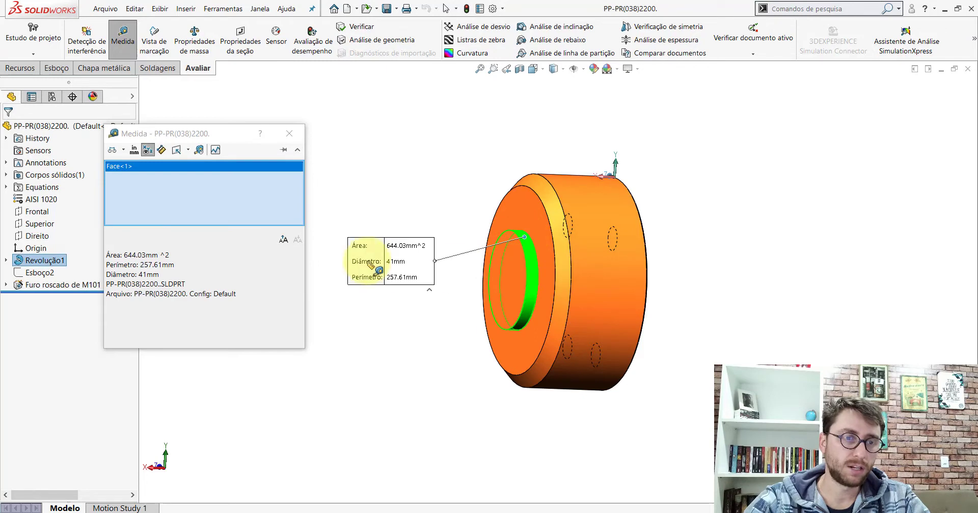
left_click(428, 181)
left_click(509, 268)
left_click(530, 201)
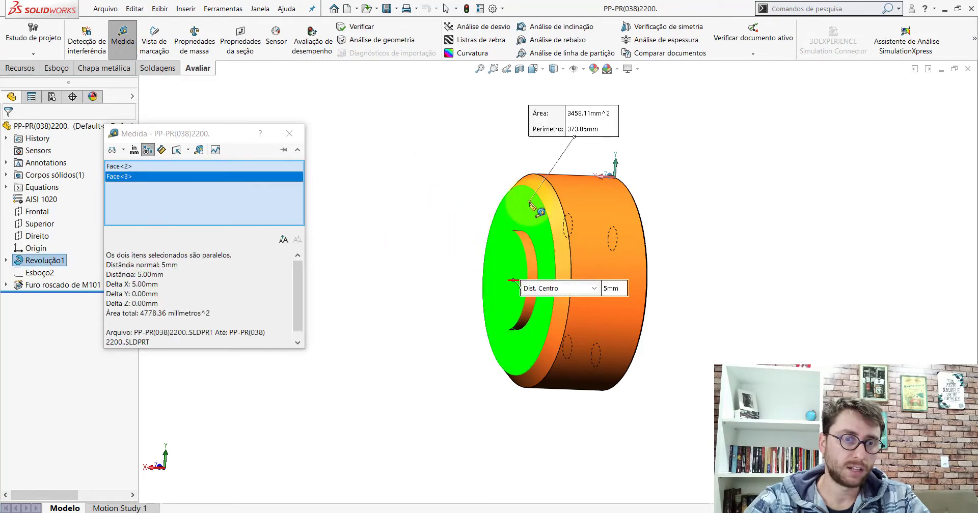
key("Escape")
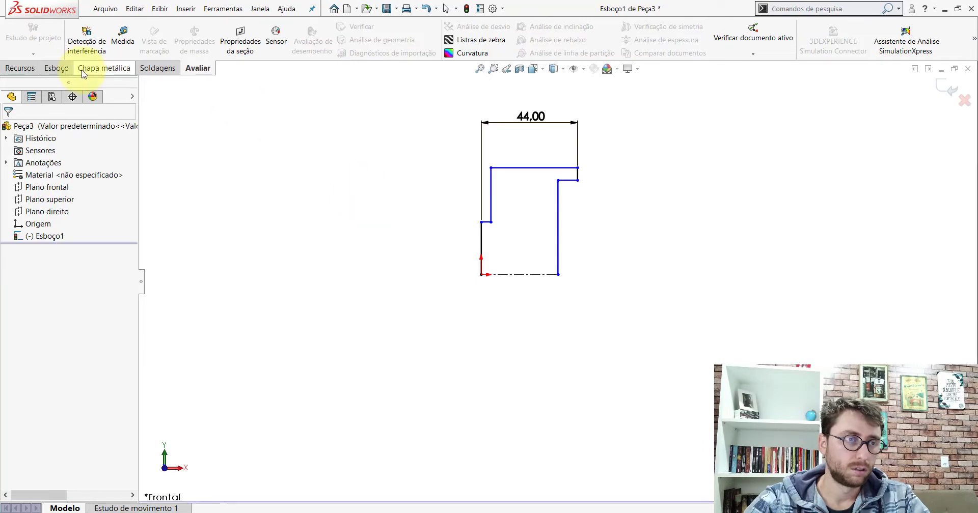
Step: Add a 41 mm diameter dimension from the short top line to the centreline
left_click(57, 68)
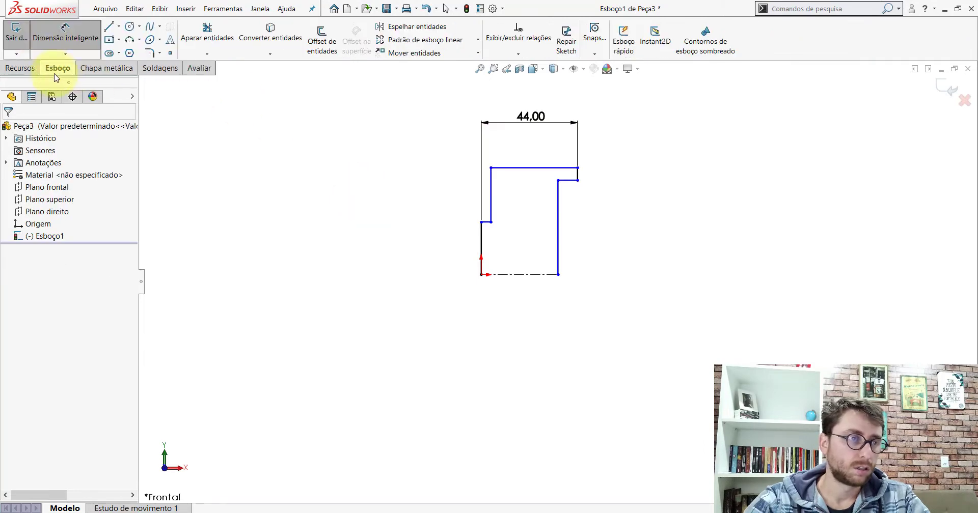
left_click(485, 226)
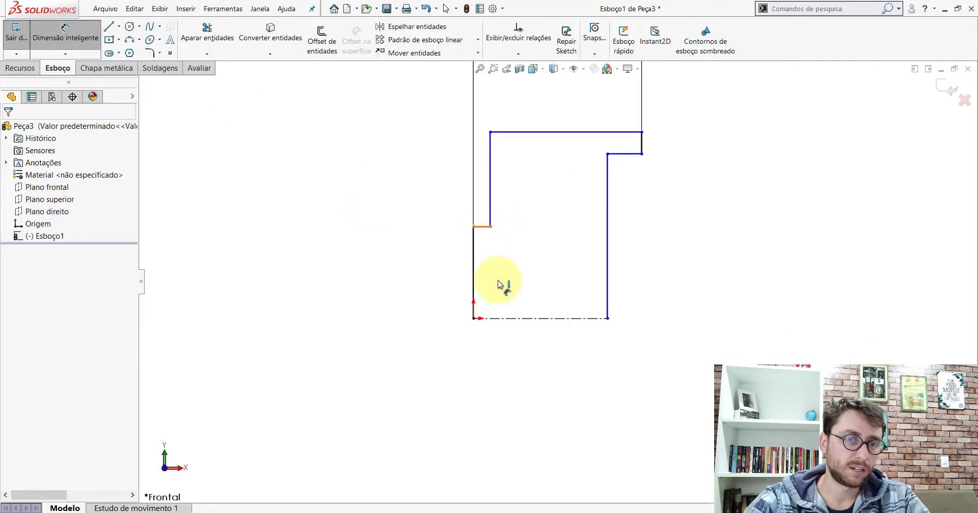
left_click(504, 319)
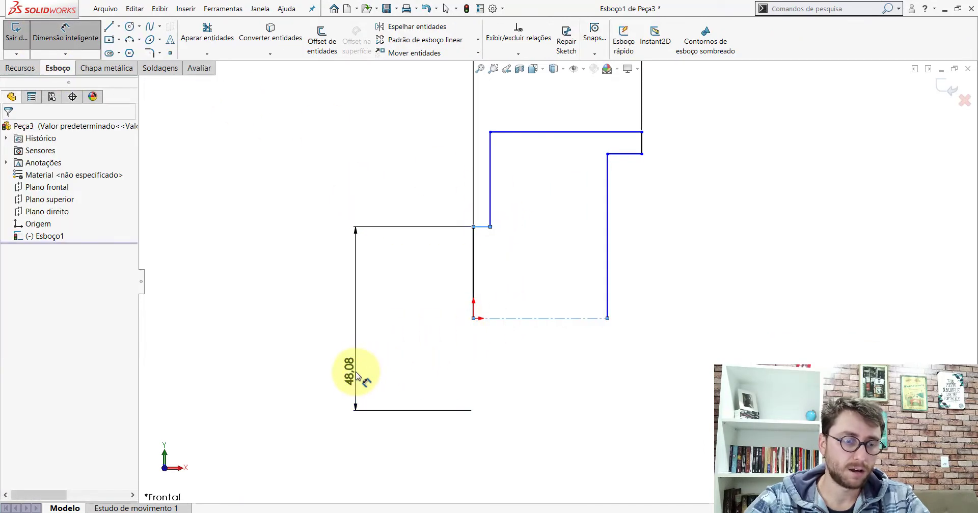
left_click(357, 377)
key("Return")
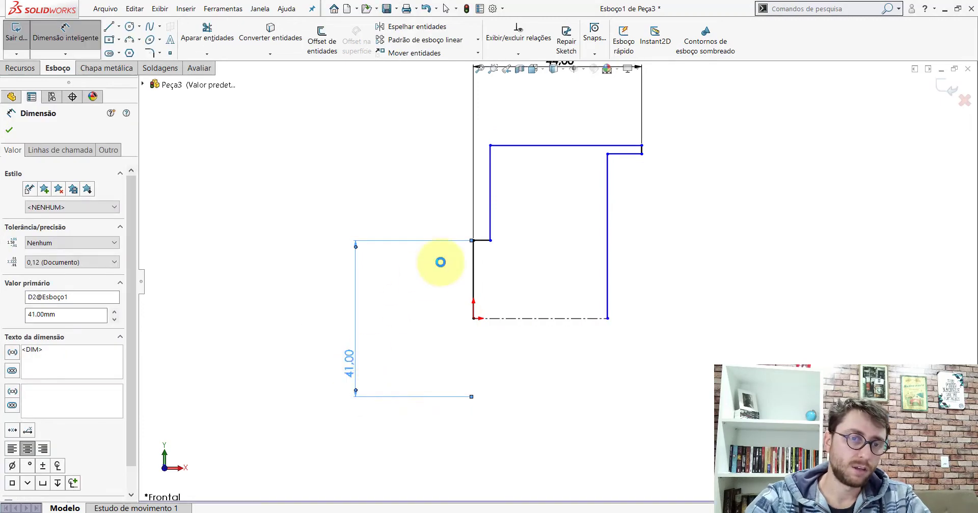
Step: Dimension the profile's step width to 5 mm
left_click(483, 243)
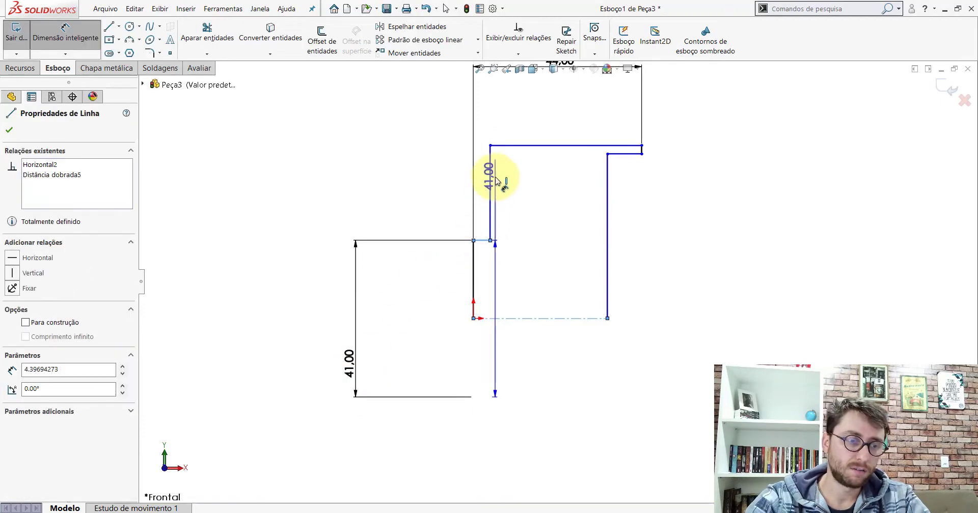
left_click(490, 186)
scroll(481, 180, "down", 2)
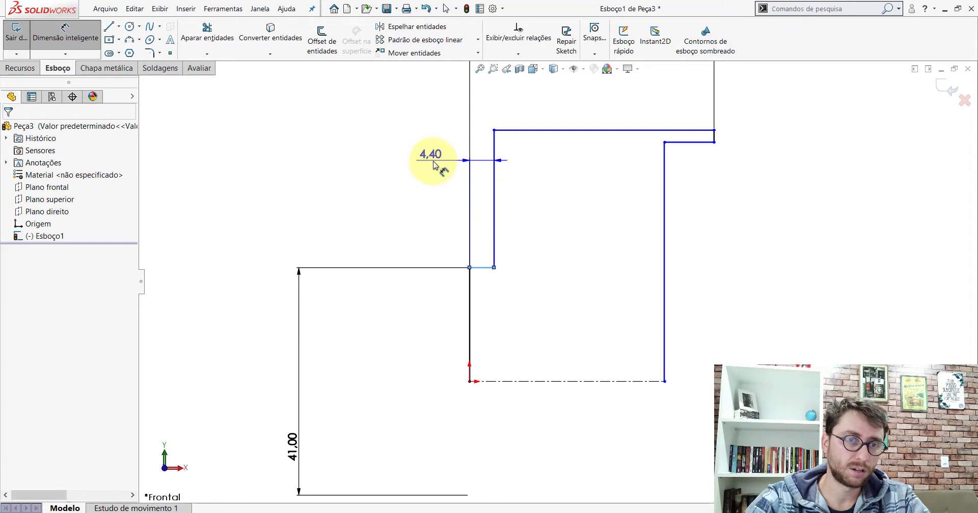
left_click(433, 164)
type("5")
key("Return")
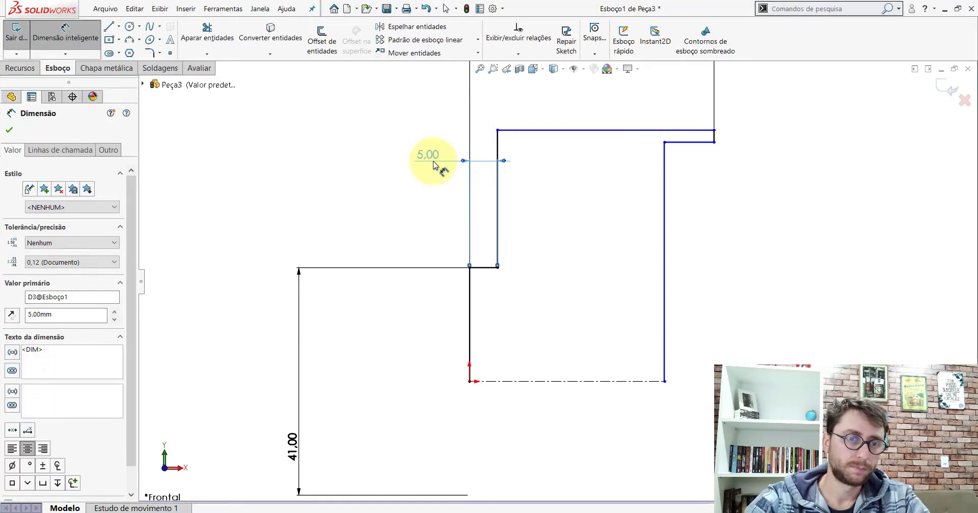
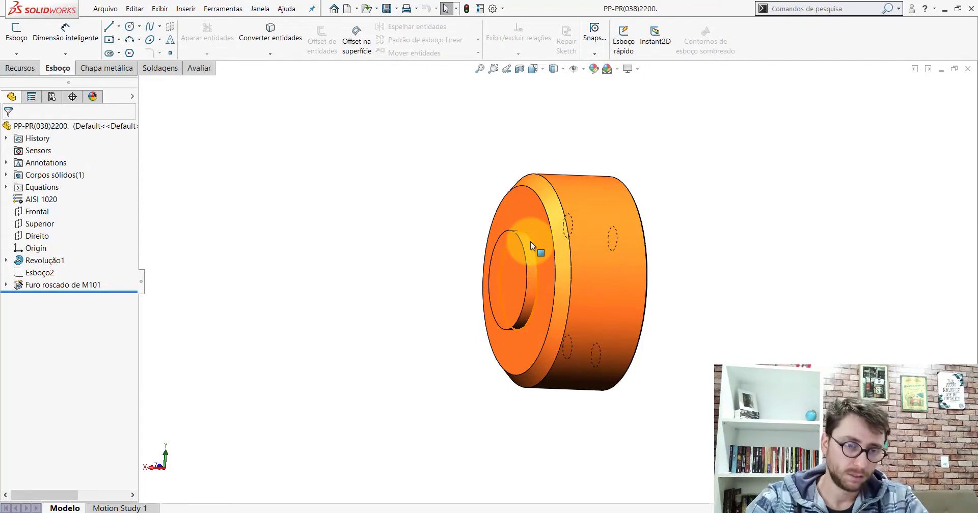
Step: Measure the outer cylindrical face diameter of the PP-PR(038)2200 cup
left_click(625, 489)
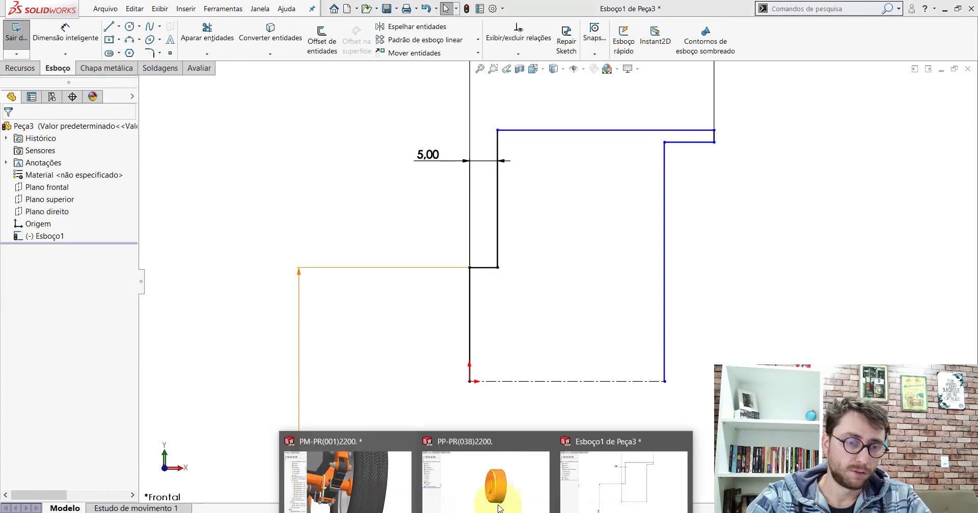
key("ctrl+Tab")
left_click(193, 72)
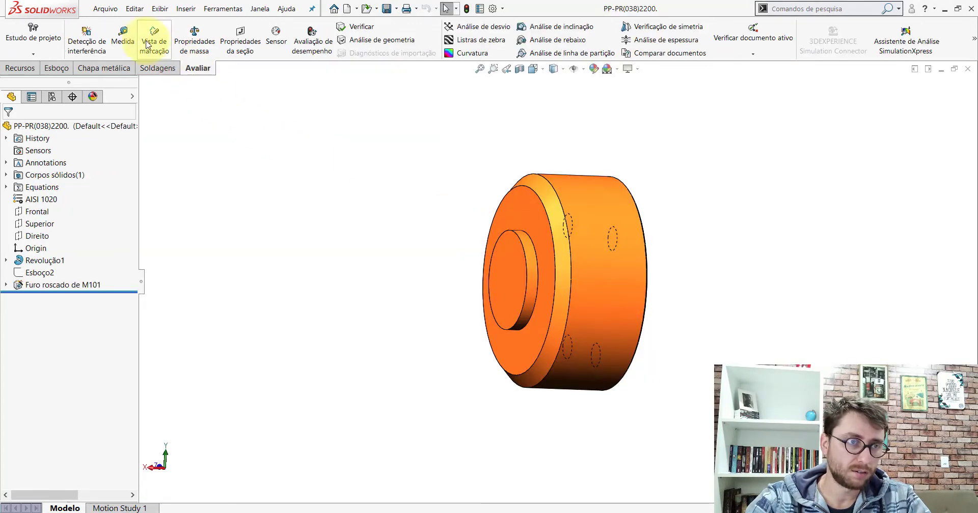
left_click(123, 38)
left_click(612, 191)
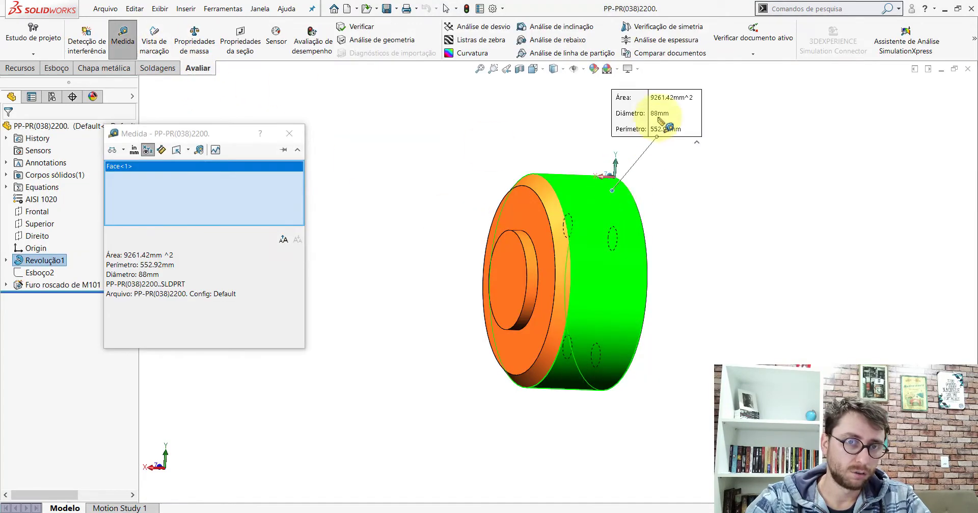
key("Escape")
Step: Dimension the Peça3 profile sketch's overall height to 88 mm
key("ctrl+Tab")
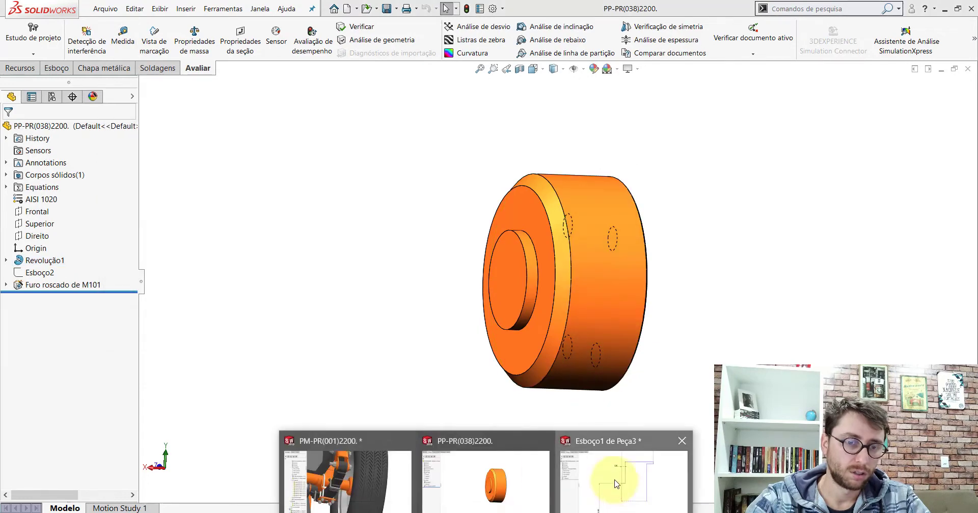
left_click(53, 71)
left_click(65, 32)
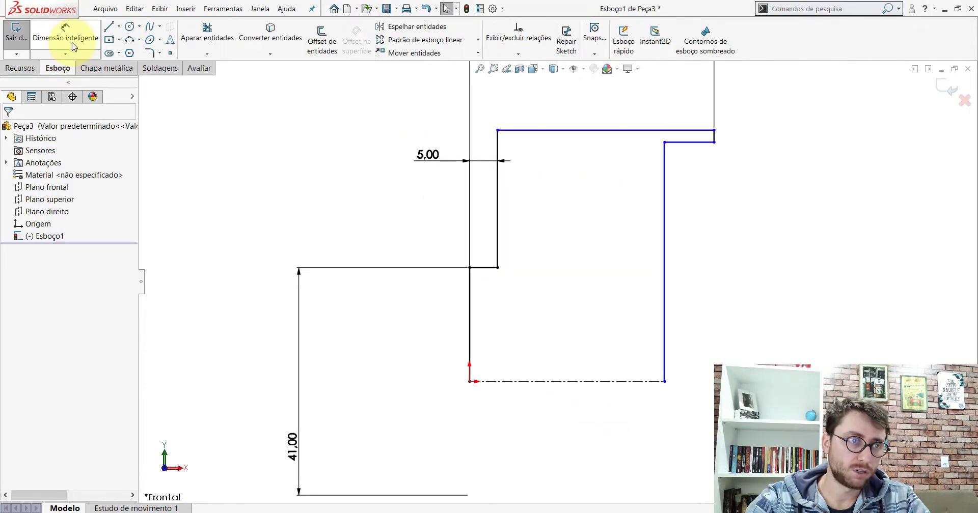
left_click(574, 131)
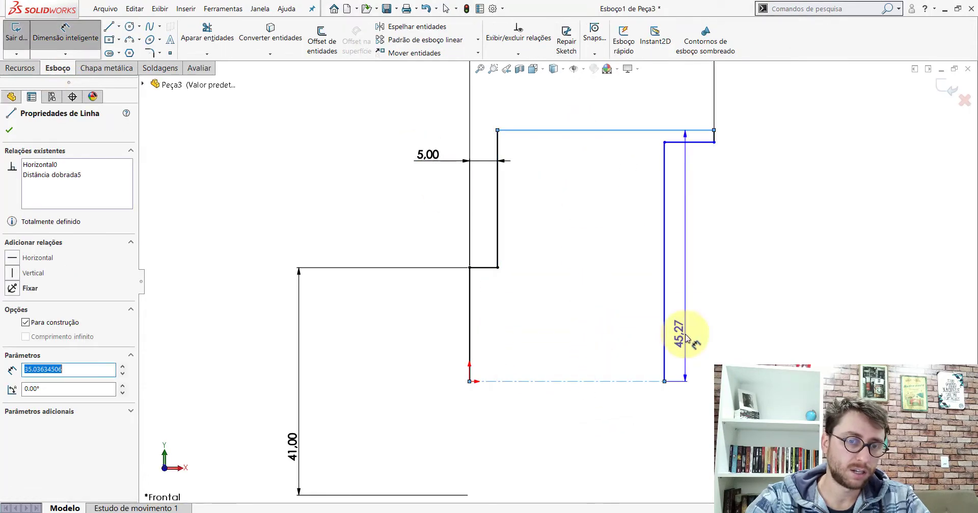
scroll(555, 283, "up", 4)
left_click(399, 379)
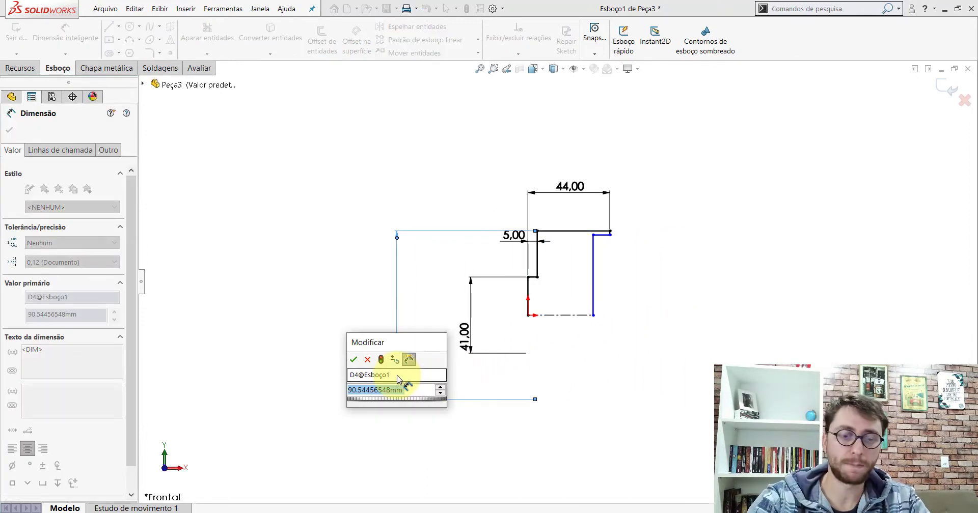
type("88")
key("Return")
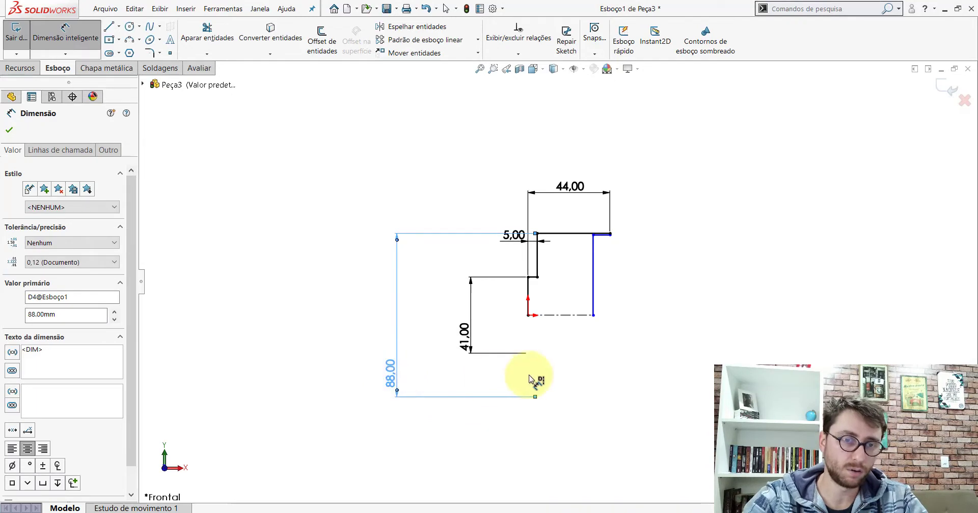
key("Escape")
Step: Move the 41.00 dimension aside and pull the top-right endpoint down to form a step
scroll(591, 270, "down", 3)
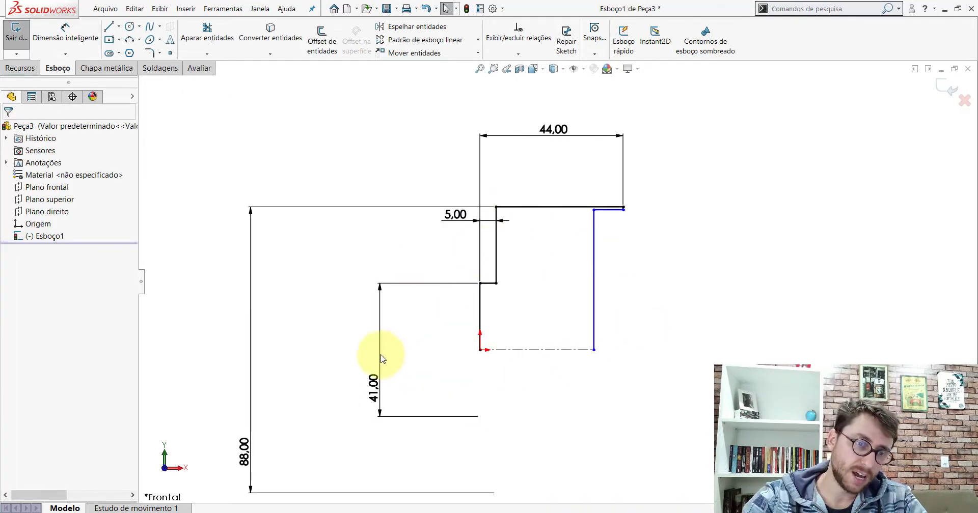
left_click_drag(378, 387, 431, 323)
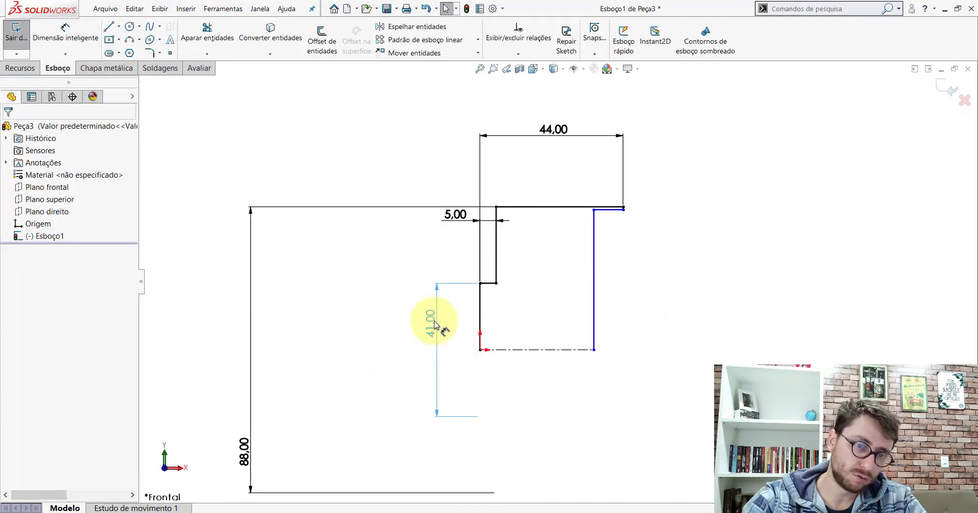
key("Escape")
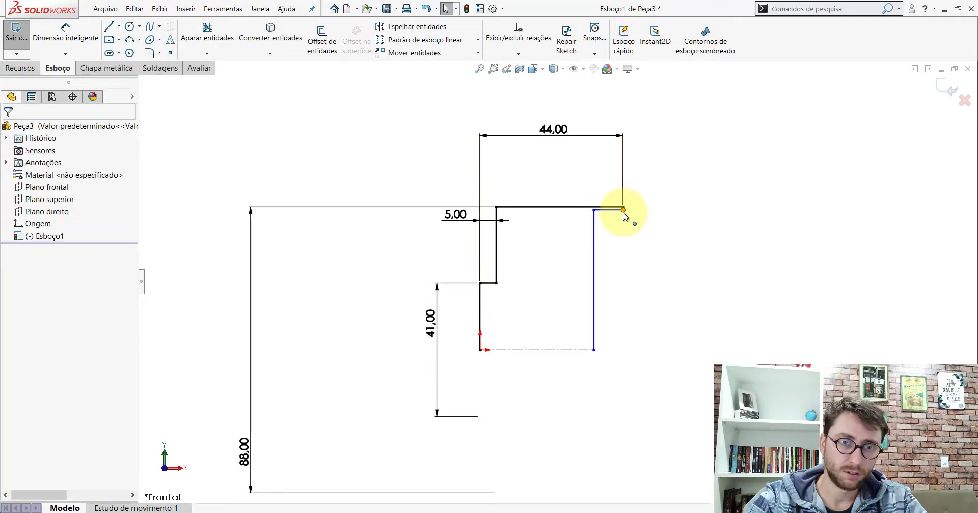
left_click_drag(624, 209, 624, 241)
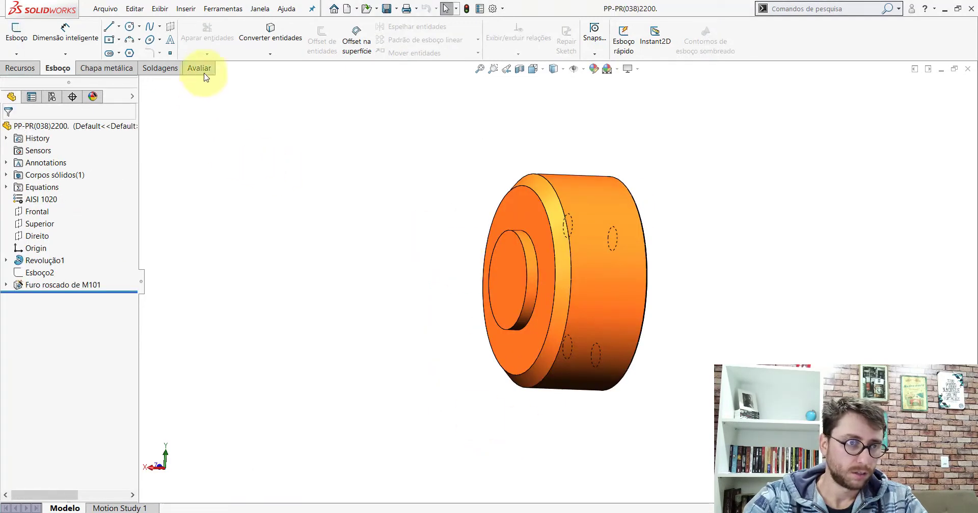
Step: Measure the cup's inner face diameter and the recess depth from bottom face to rim
left_click(199, 68)
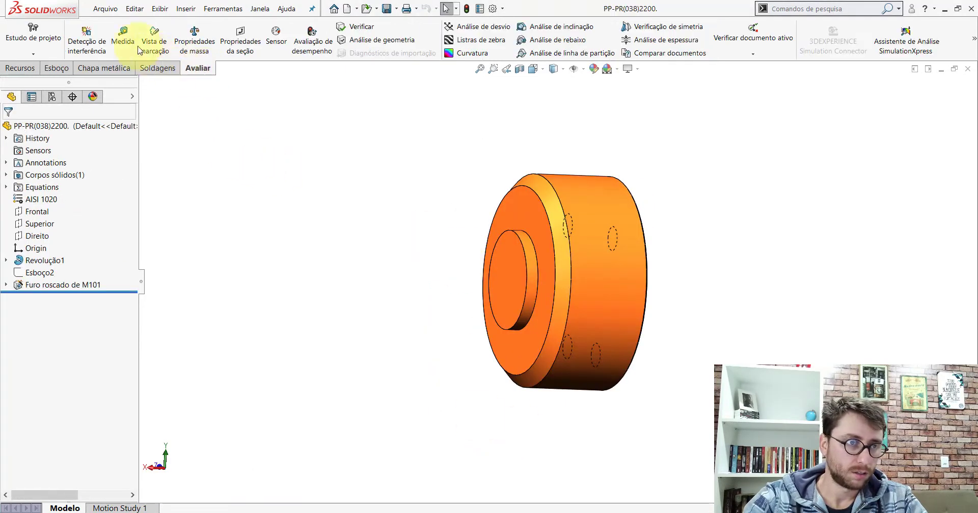
left_click(126, 39)
middle_click_drag(632, 262, 552, 227)
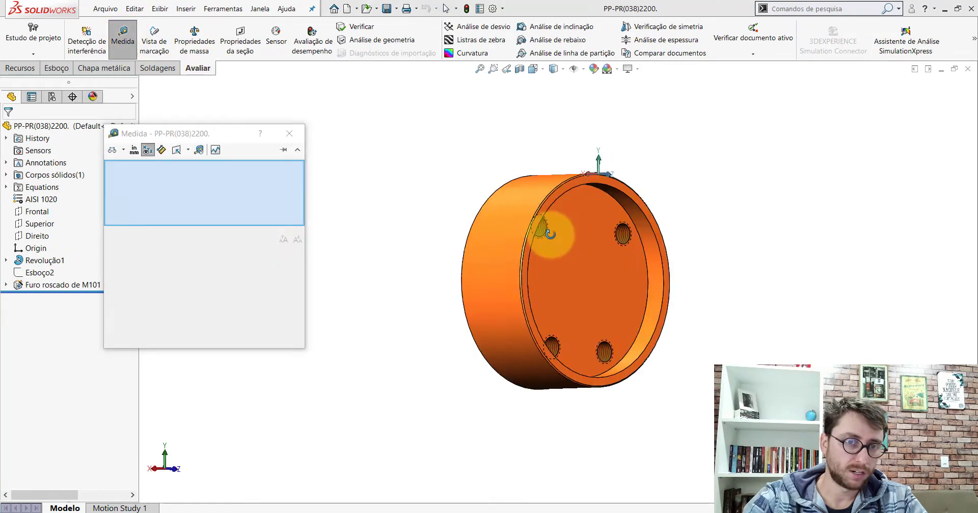
left_click(616, 195)
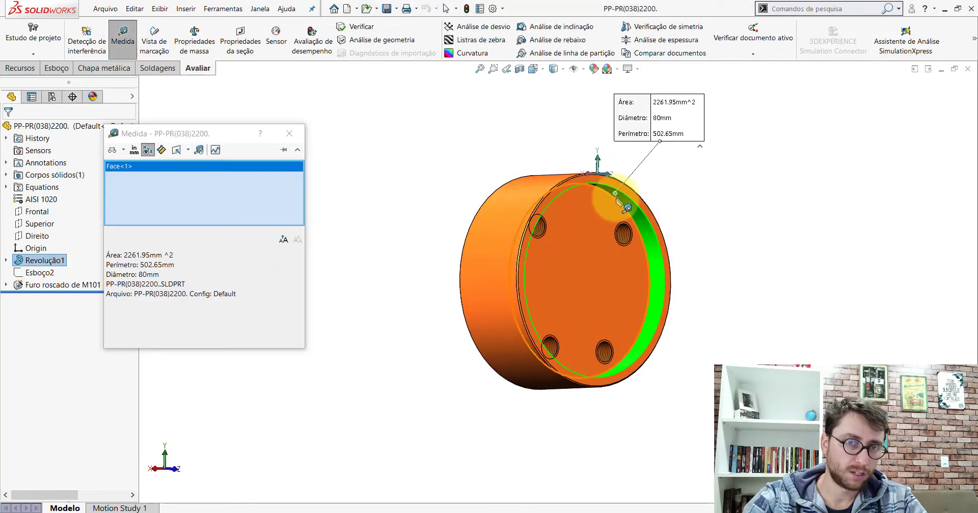
left_click(705, 226)
left_click(618, 240)
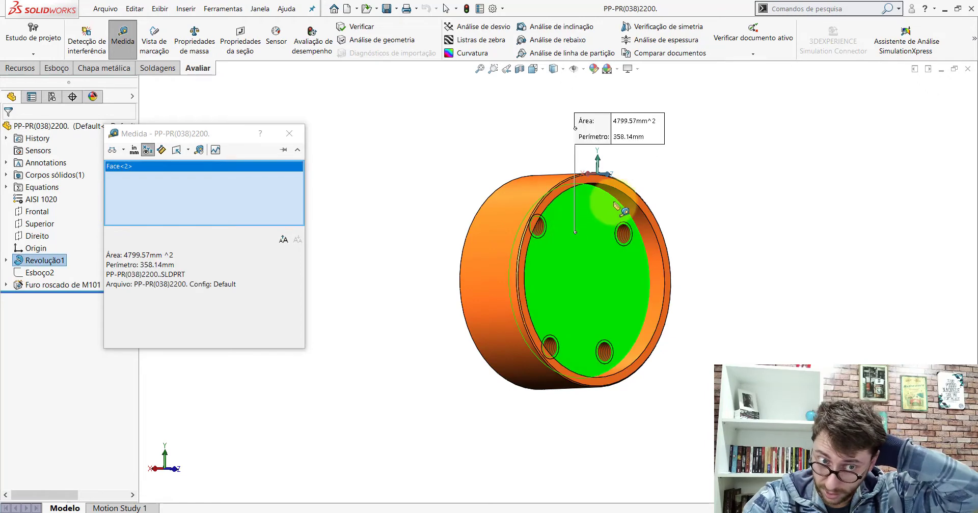
left_click(627, 193)
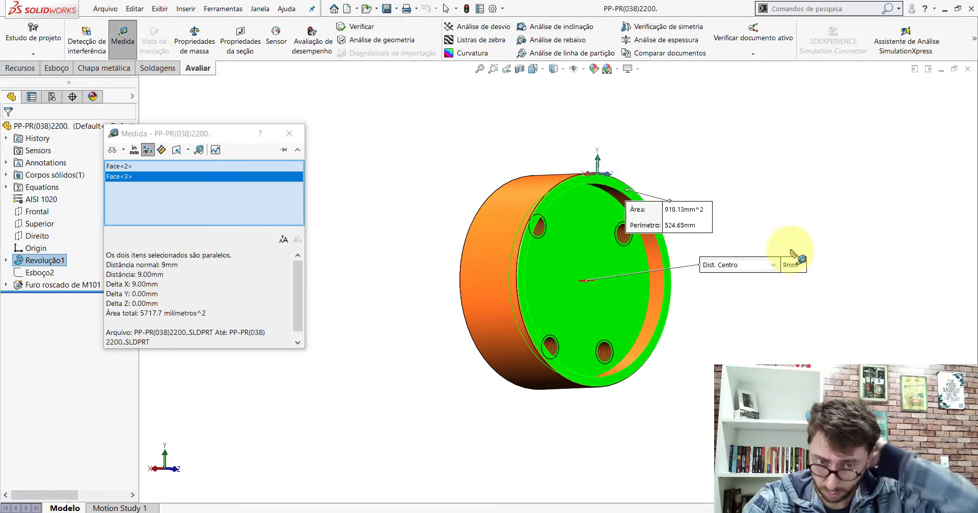
key("Escape")
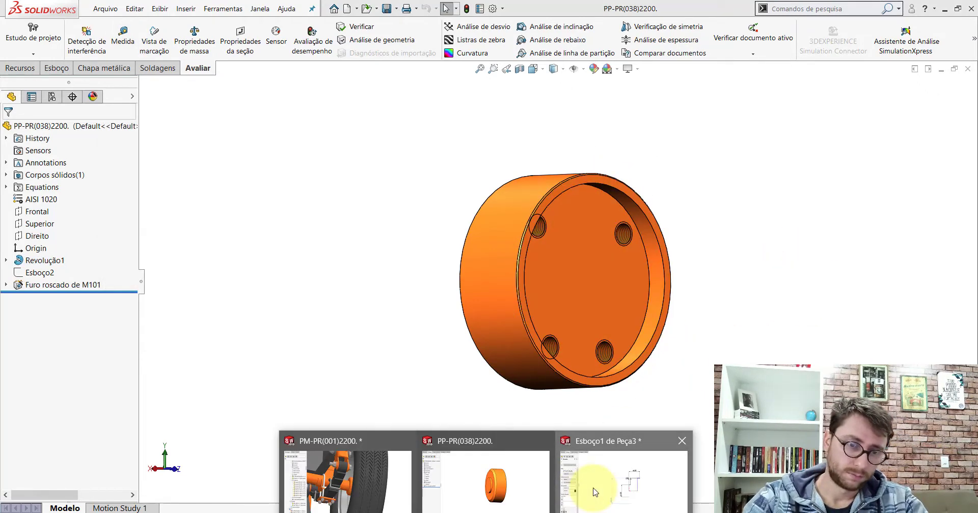
Step: Dimension the inner step's height in the Peça3 sketch to 80 mm
left_click(585, 485)
left_click(56, 68)
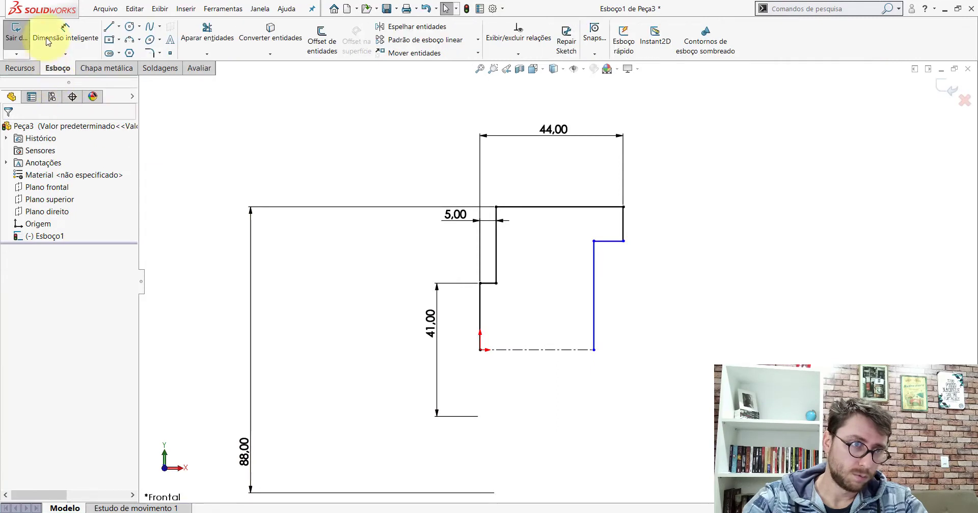
left_click(65, 33)
left_click(614, 241)
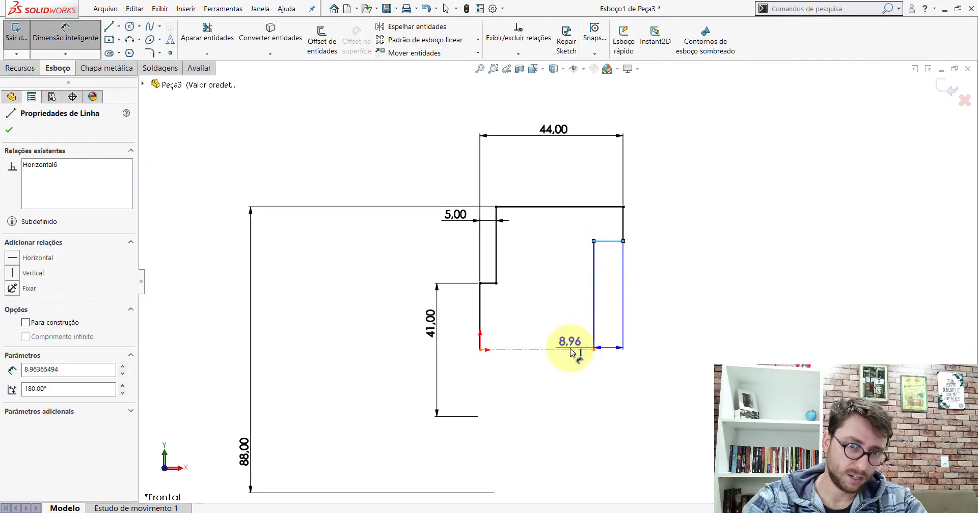
scroll(672, 351, "up", 2)
scroll(594, 327, "up", 2)
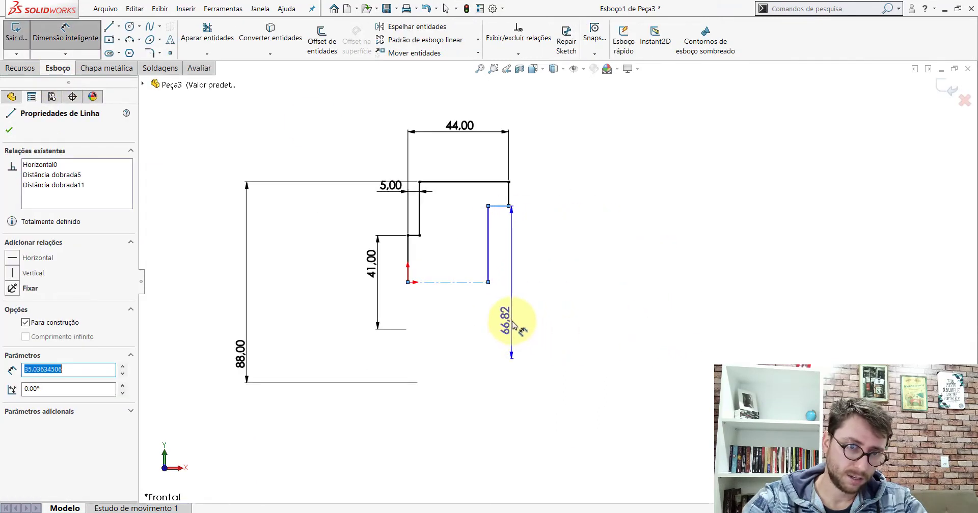
left_click(513, 324)
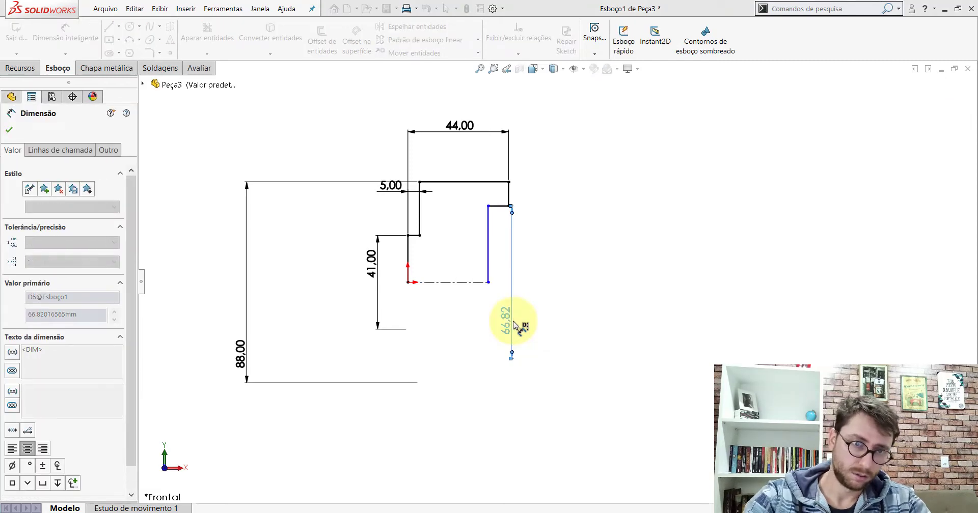
type("80")
key("Return")
Step: Dimension the top step's short line to a 9 mm width
scroll(515, 204, "down", 3)
left_click(499, 198)
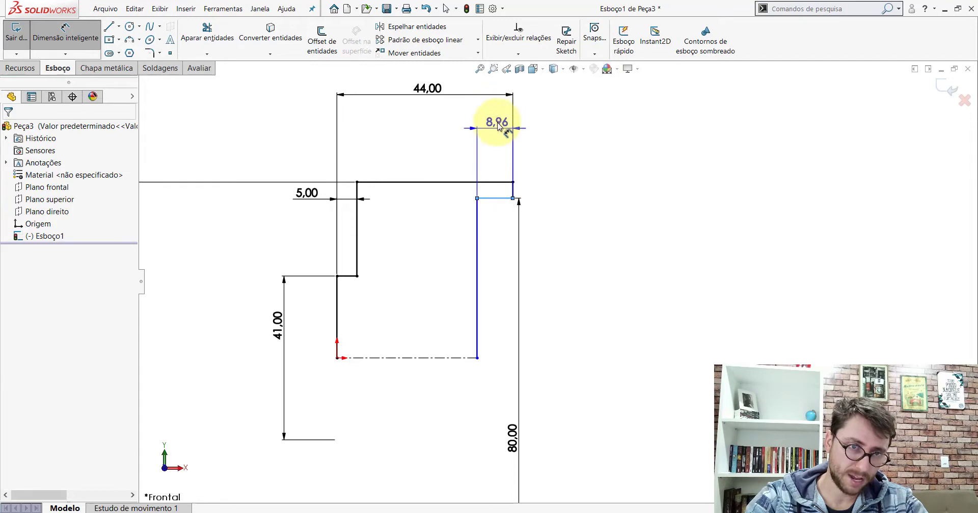
left_click(498, 139)
type("96365494mm")
key("Return")
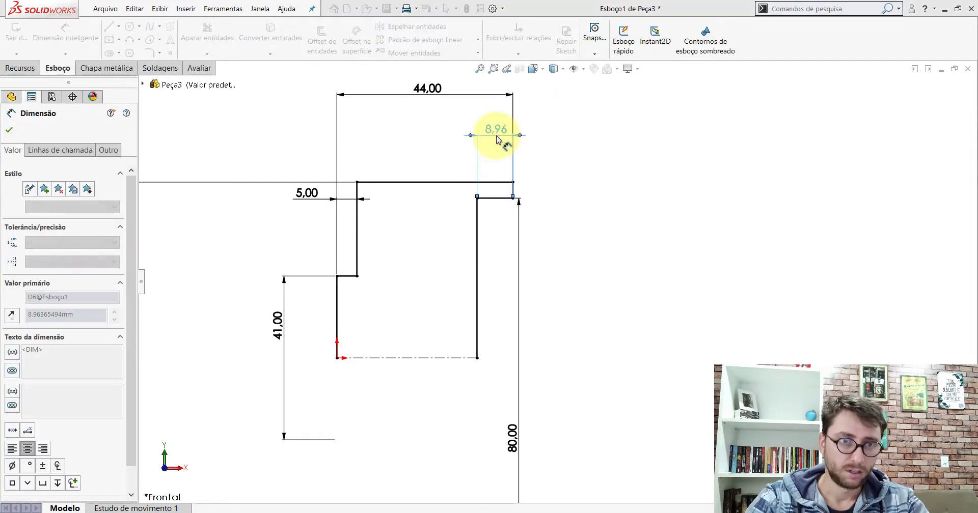
key("Escape")
scroll(529, 317, "up", 3)
scroll(528, 317, "up", 2)
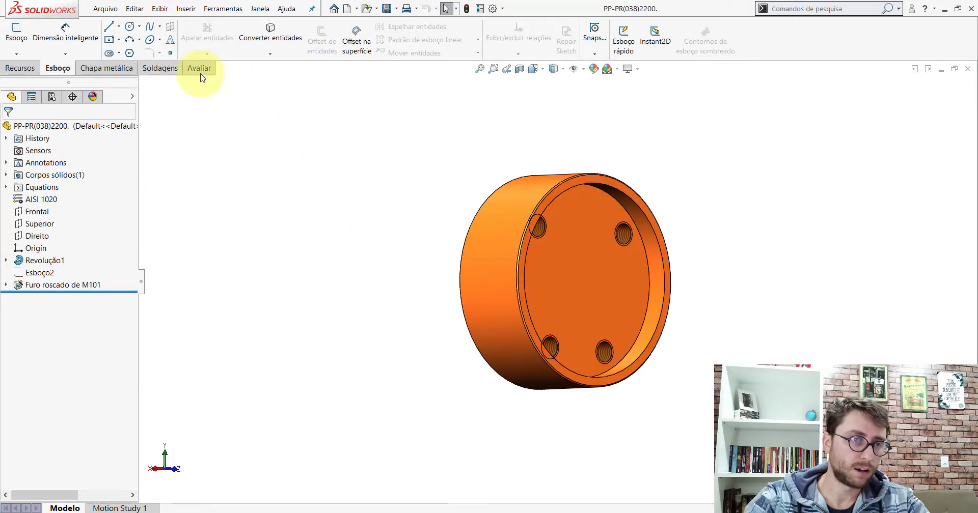
Step: Measure the cup's front circular edges and their offset from the outer edge
left_click(197, 67)
left_click(126, 35)
mouse_move(578, 196)
middle_mouse_down()
mouse_move(629, 214)
mouse_move(364, 183)
middle_mouse_up()
left_click(365, 182)
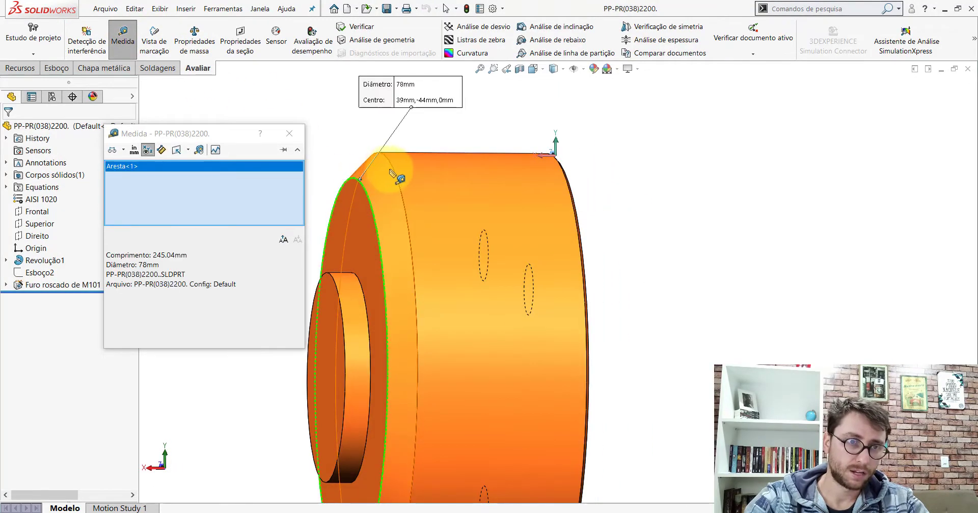
left_click(399, 176)
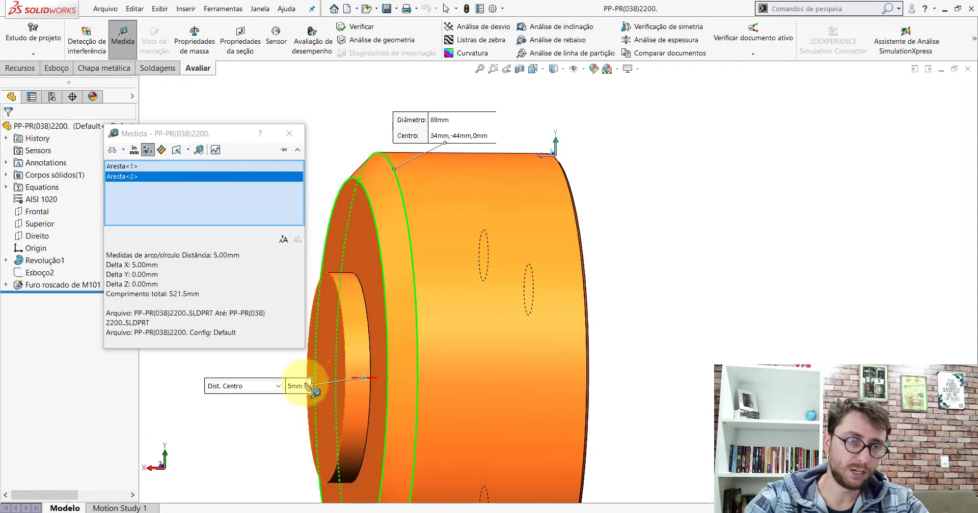
left_click(721, 250)
Step: Measure the 0.50 mm gap between the two rim edges, then return to the sketch tools
mouse_move(585, 217)
middle_mouse_down()
mouse_move(543, 190)
mouse_move(665, 174)
middle_mouse_up()
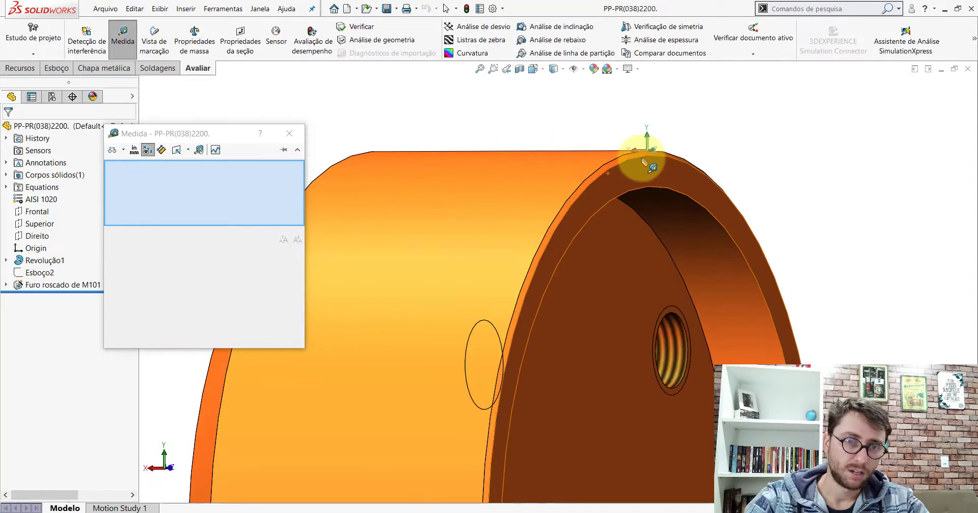
left_click(623, 155)
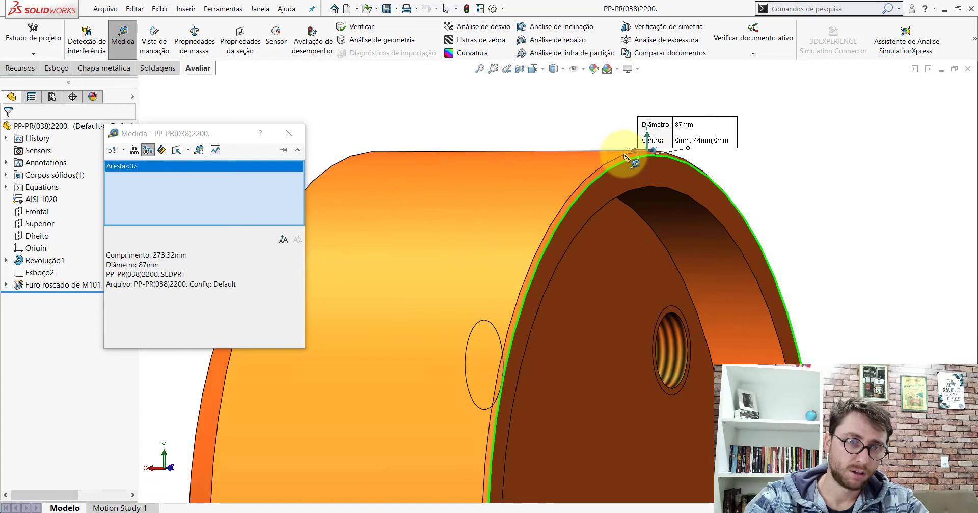
left_click(631, 156)
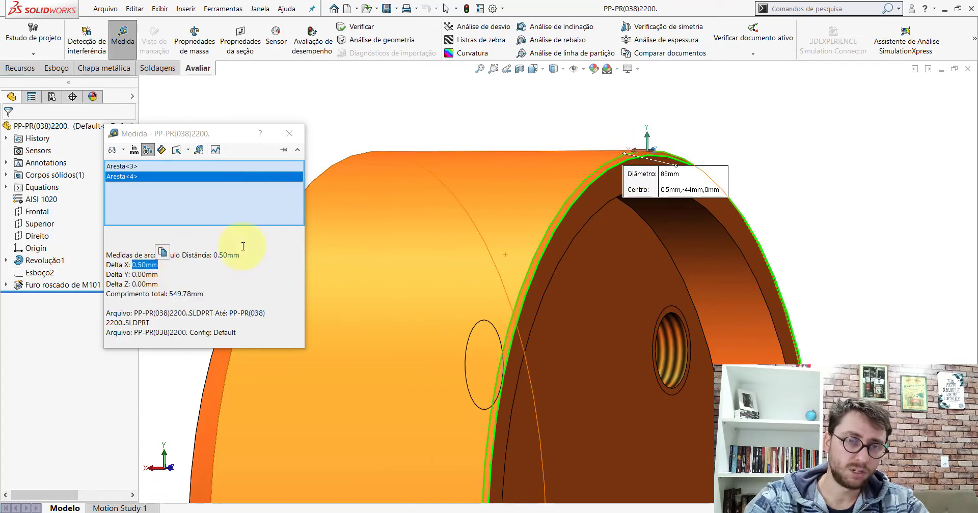
key("Escape")
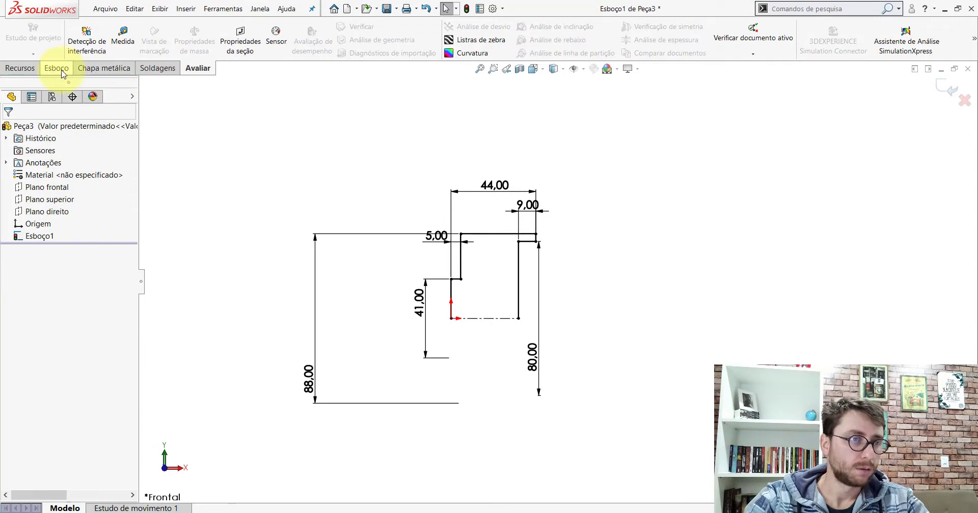
left_click(60, 64)
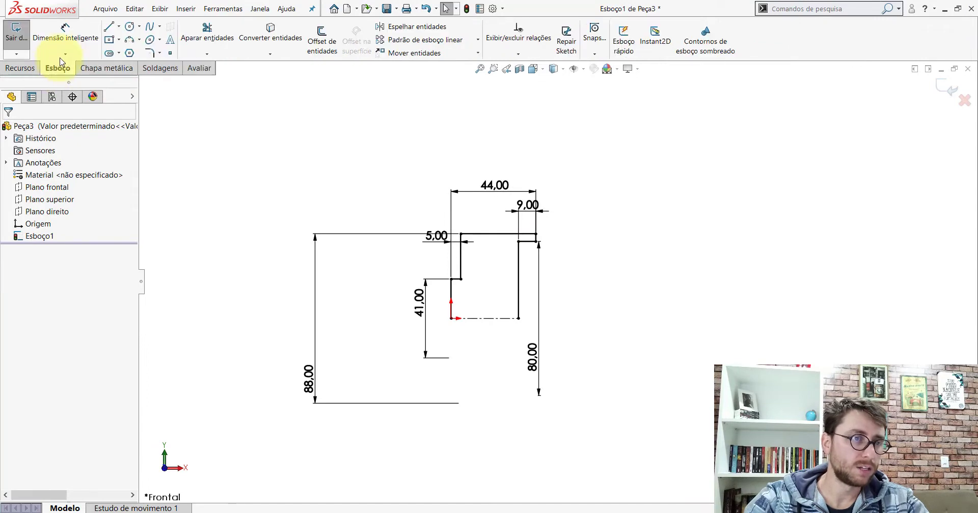
Step: Add a 5 mm equal-distance sketch chamfer at the profile's inner top corner
left_click(161, 54)
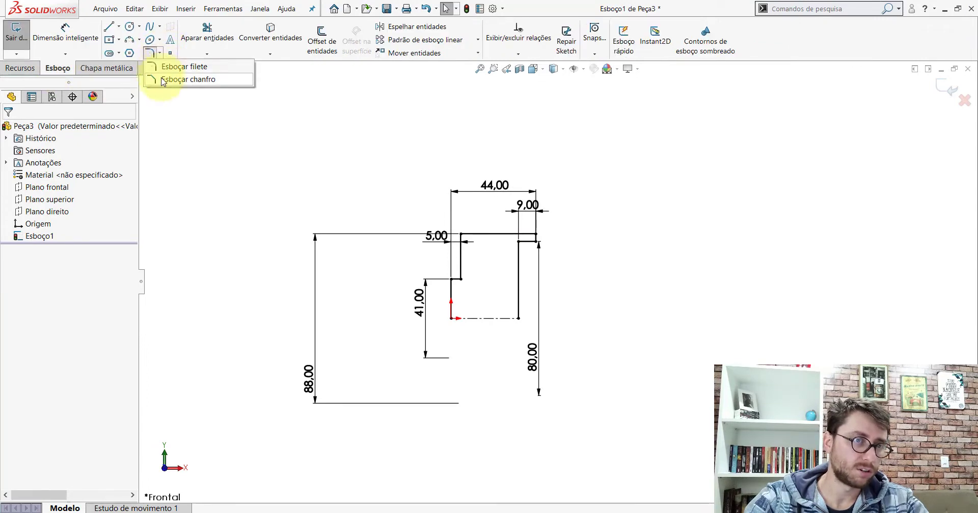
left_click(163, 80)
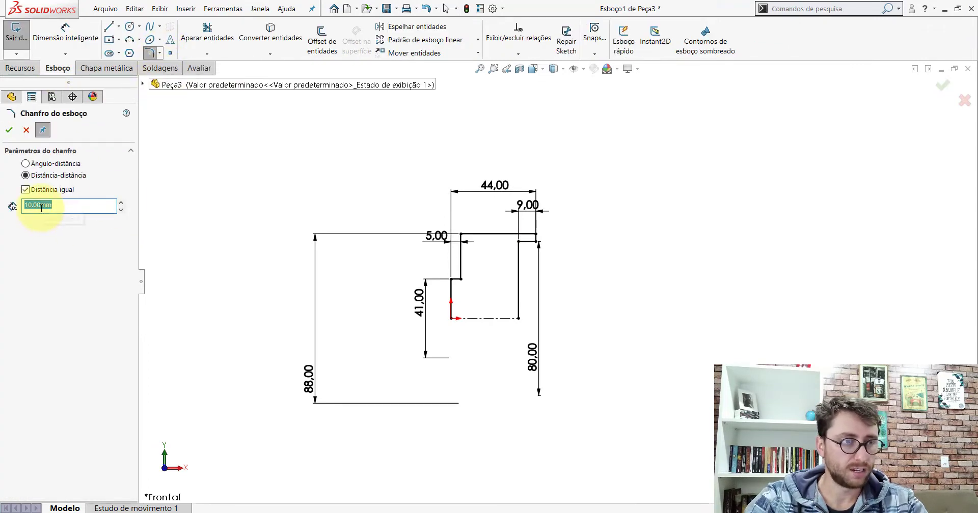
type("5")
key("Return")
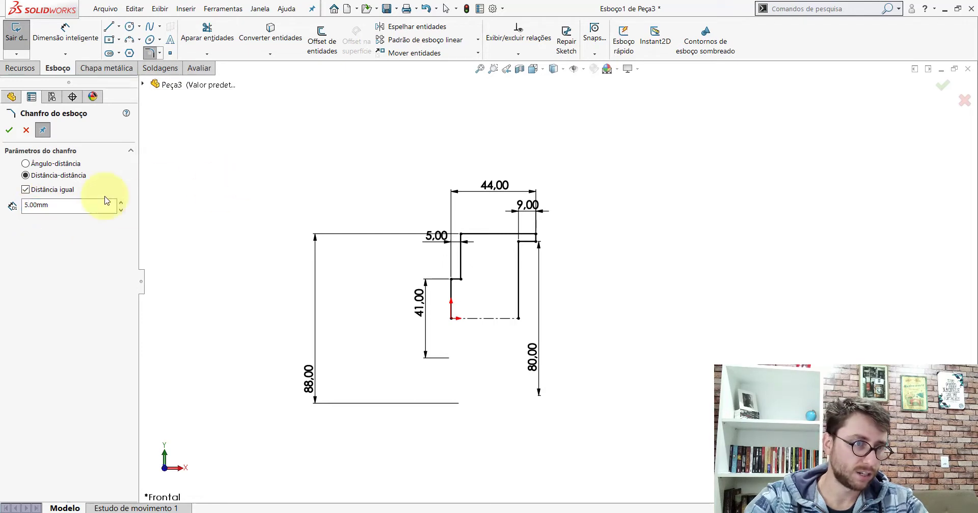
scroll(474, 238, "down", 5)
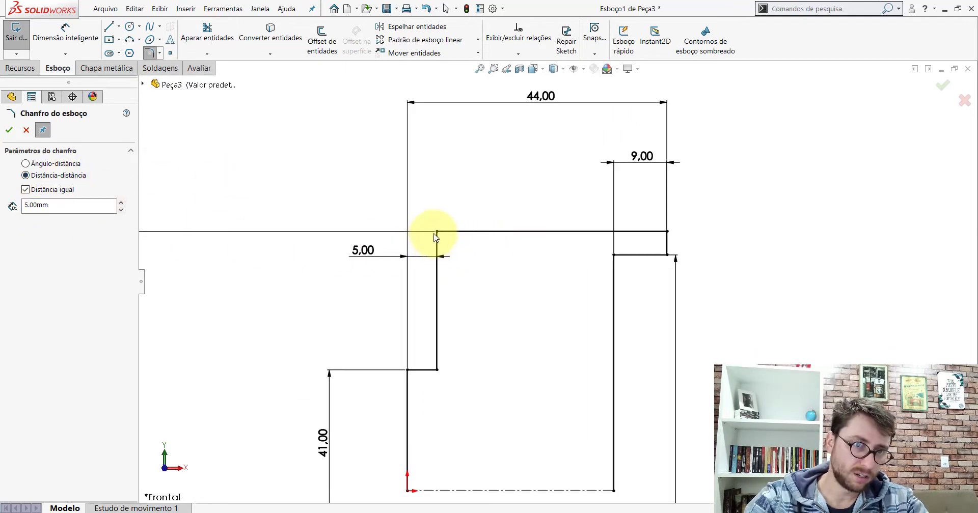
left_click(10, 130)
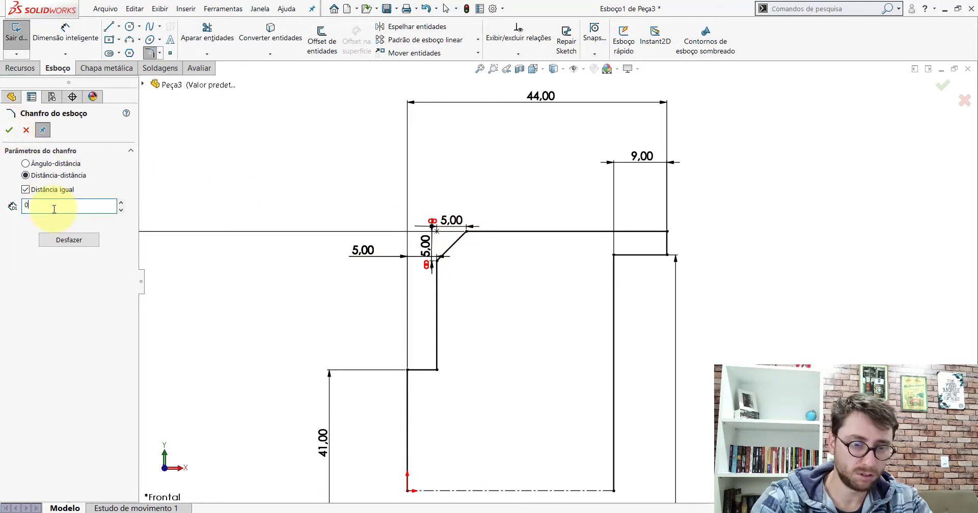
Step: Add a 0.5 mm sketch chamfer at the outer top-right corner
scroll(698, 234, "down", 2)
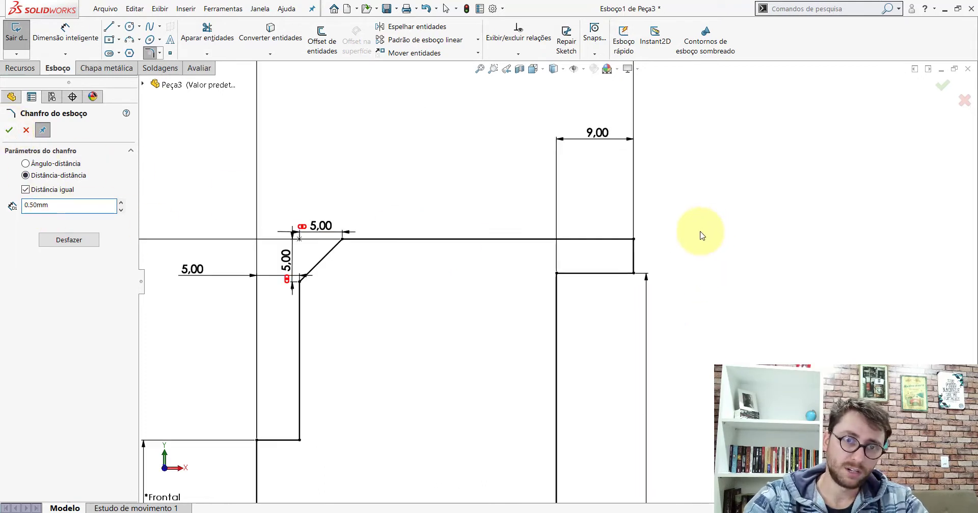
scroll(593, 257, "down", 3)
left_click(585, 250)
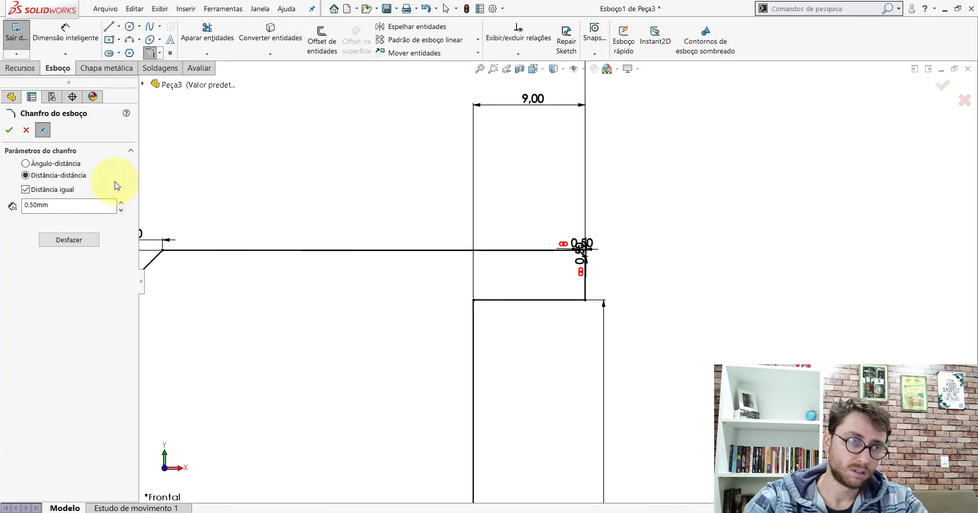
Step: Close the chamfer tool and start a Revolved Boss/Base on the open profile
left_click(9, 130)
scroll(497, 246, "up", 2)
scroll(541, 262, "up", 3)
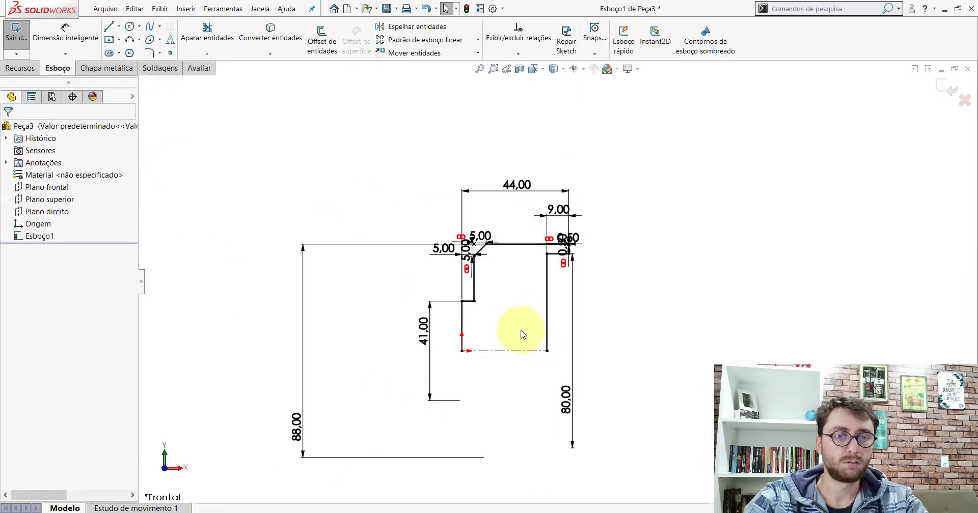
left_click(20, 68)
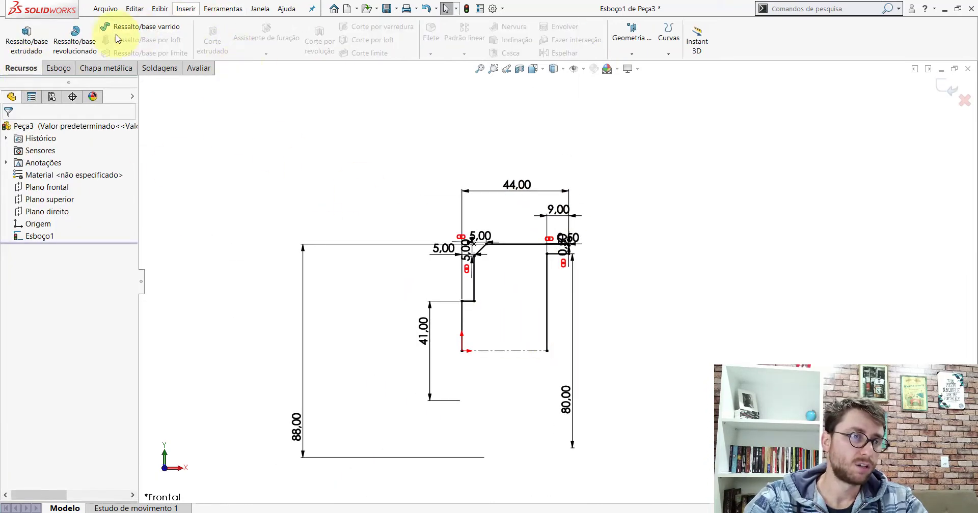
left_click(80, 41)
left_click(516, 278)
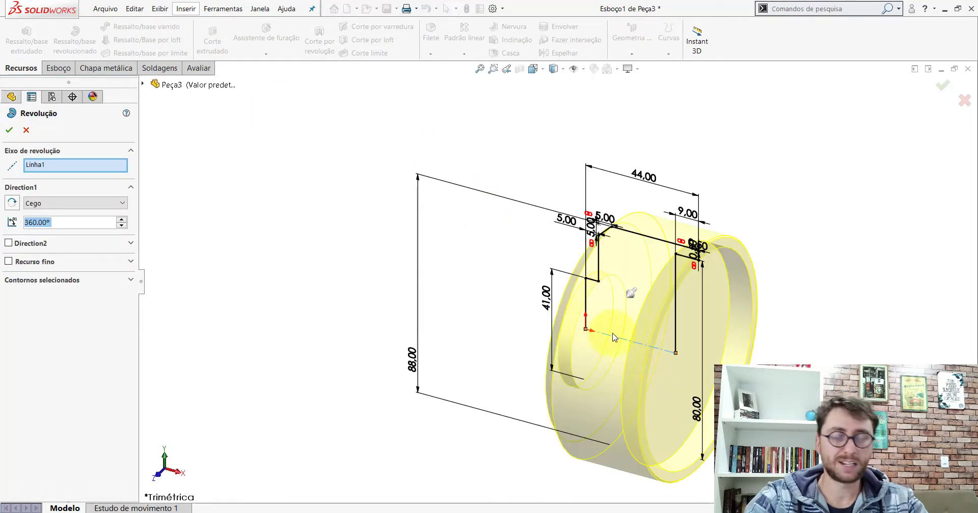
key("f")
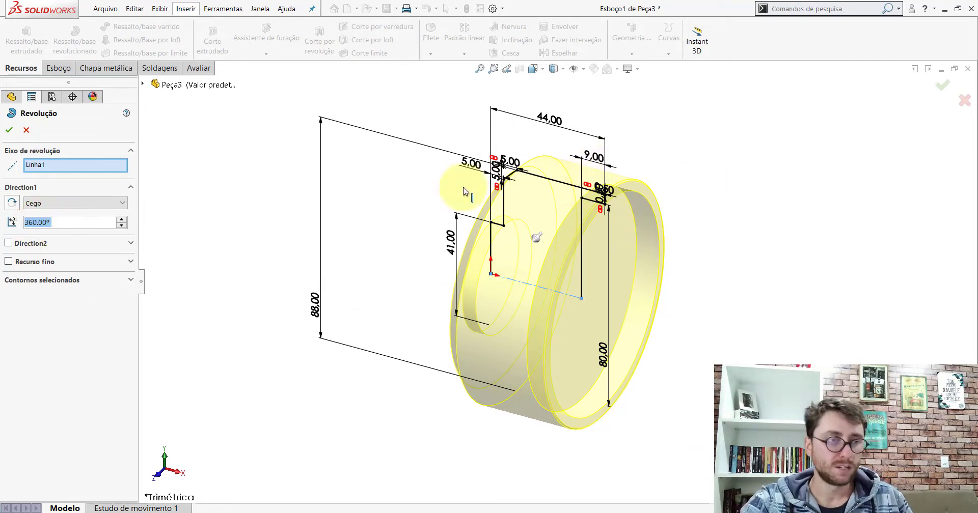
Step: Preview 180° and 270° revolves, then complete a full 360° Revolução1 in isometric view
type("180")
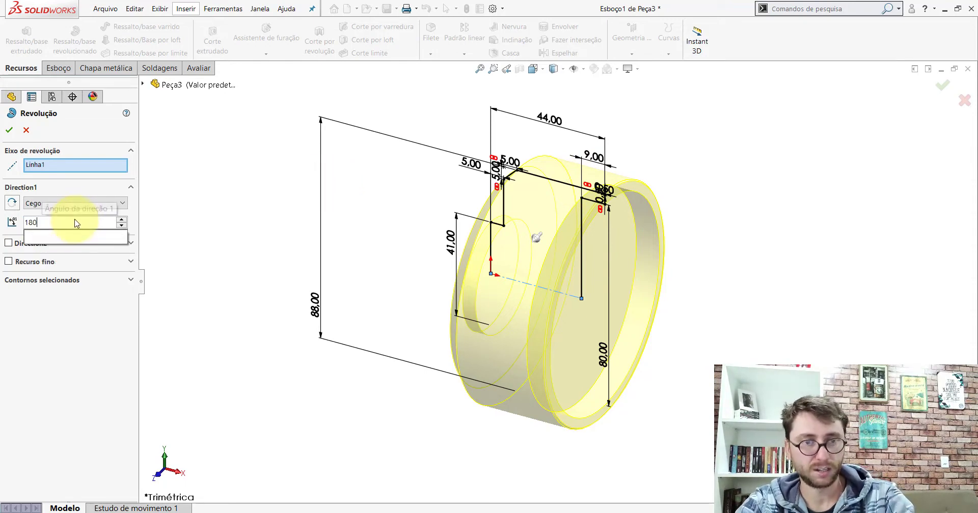
key("Return")
mouse_move(623, 317)
middle_mouse_down()
mouse_move(489, 239)
mouse_move(500, 257)
middle_mouse_up()
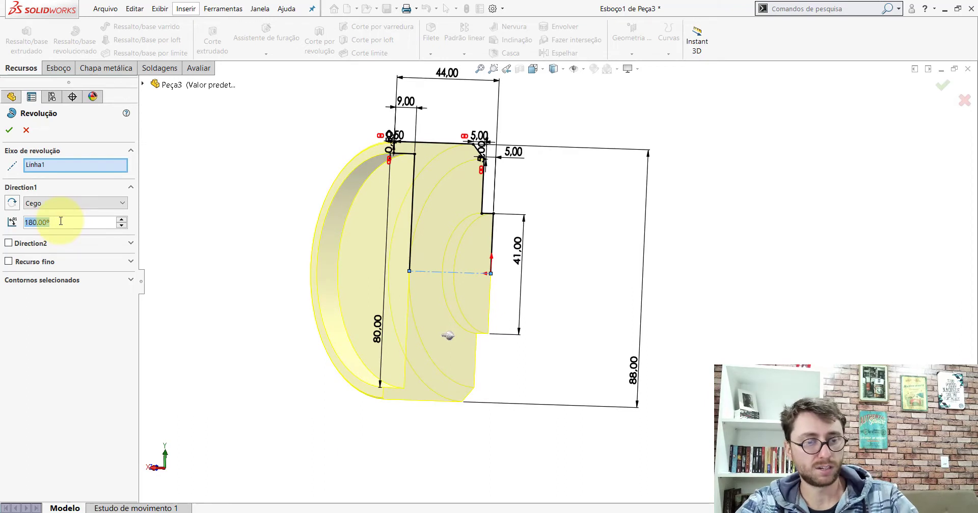
type("270")
key("Return")
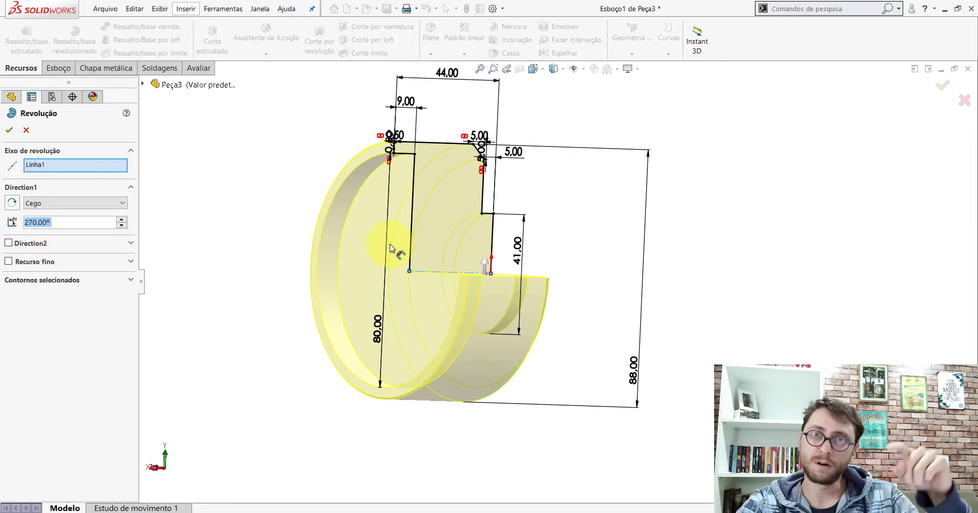
mouse_move(390, 248)
middle_mouse_down()
mouse_move(443, 245)
mouse_move(304, 297)
middle_mouse_up()
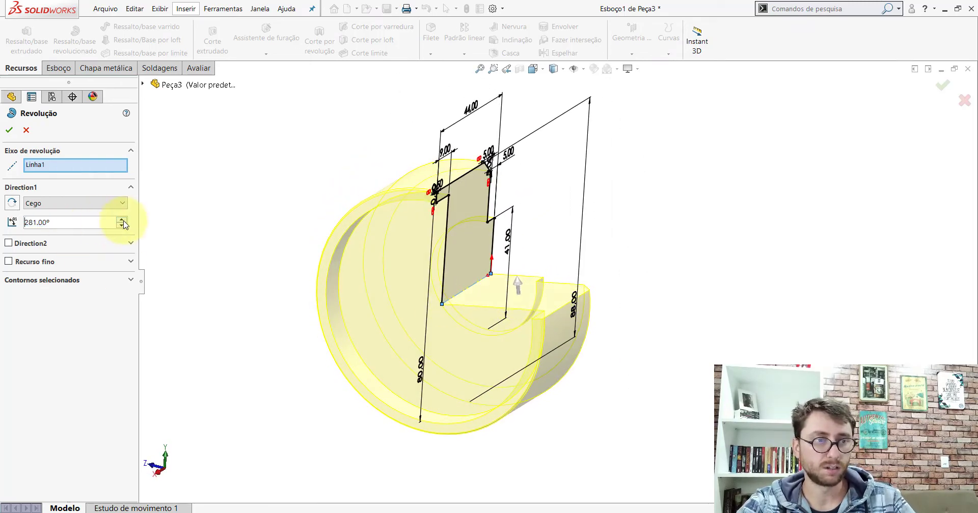
type("360")
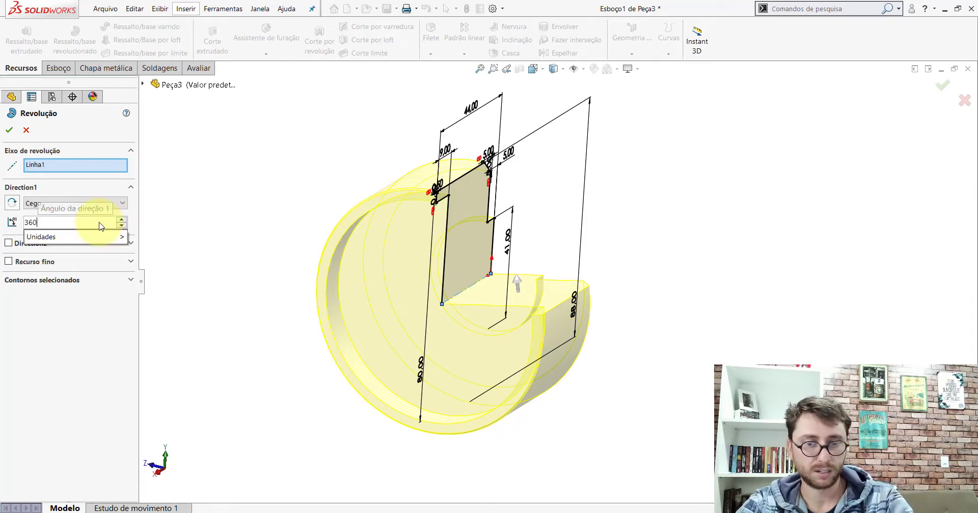
key("Return")
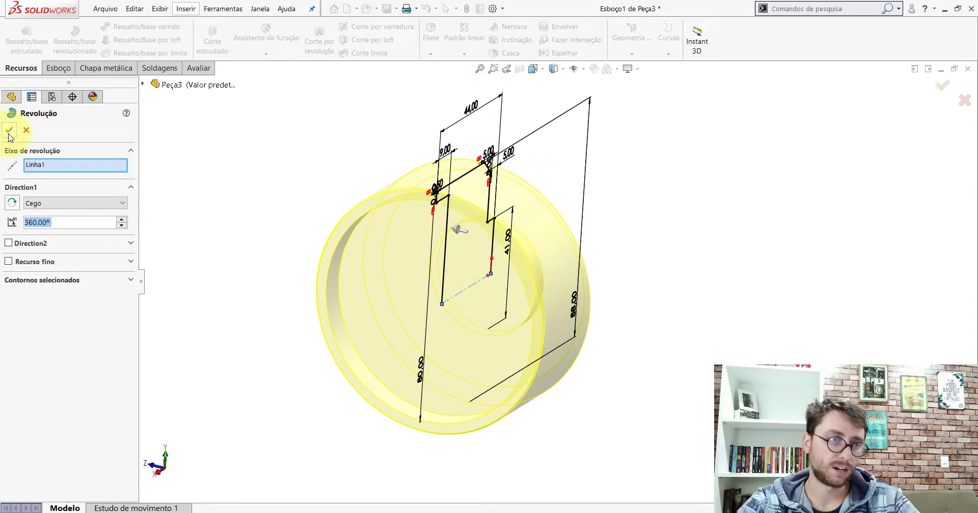
left_click(532, 69)
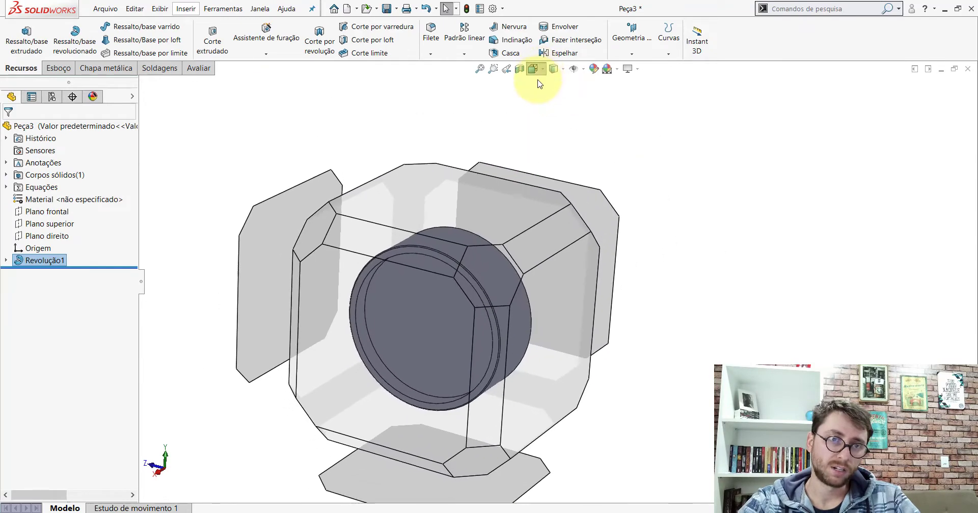
left_click(590, 98)
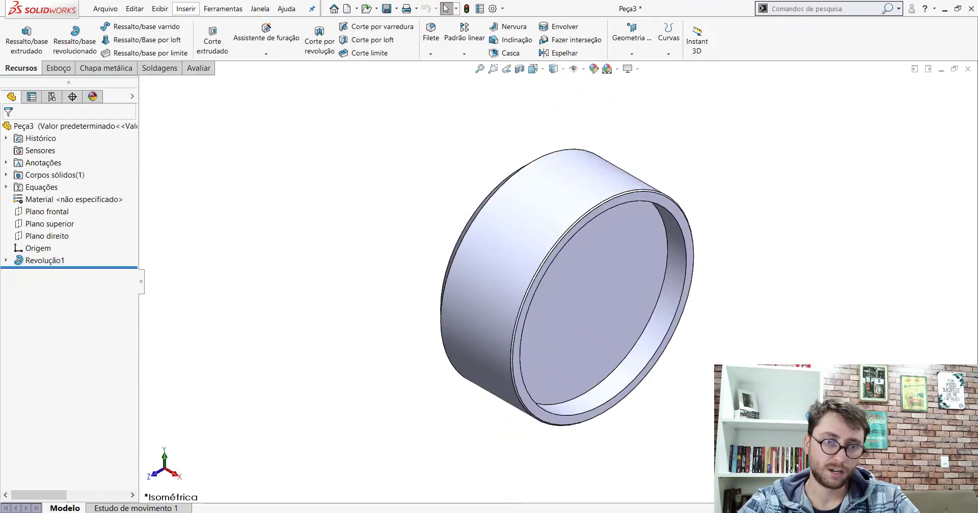
key("ctrl+Tab")
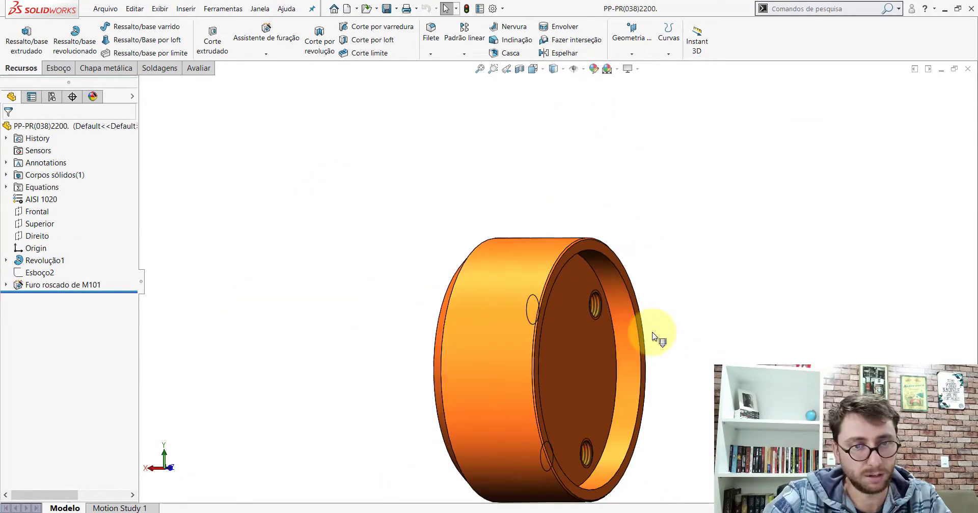
Step: Measure a threaded hole's 8.5 mm diameter and inspect the M101 hole's 3D sketch
scroll(469, 233, "up", 2)
left_click(199, 69)
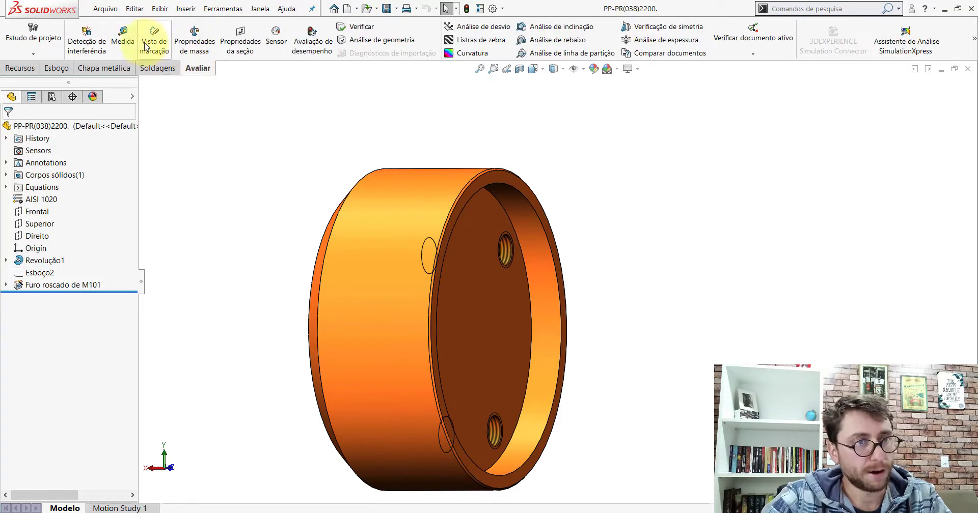
left_click(123, 38)
left_click(505, 256)
middle_click_drag(506, 257, 437, 236)
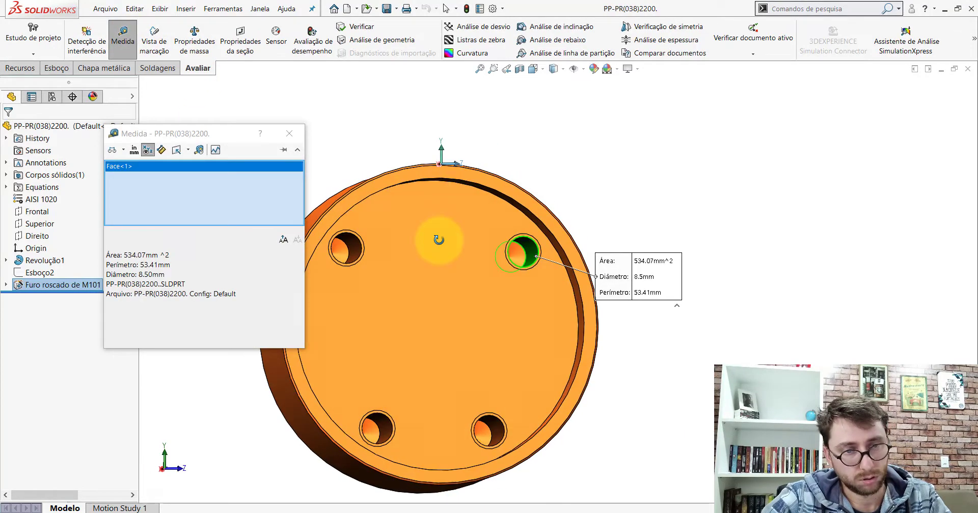
middle_click_drag(393, 265, 382, 251)
left_click(367, 249)
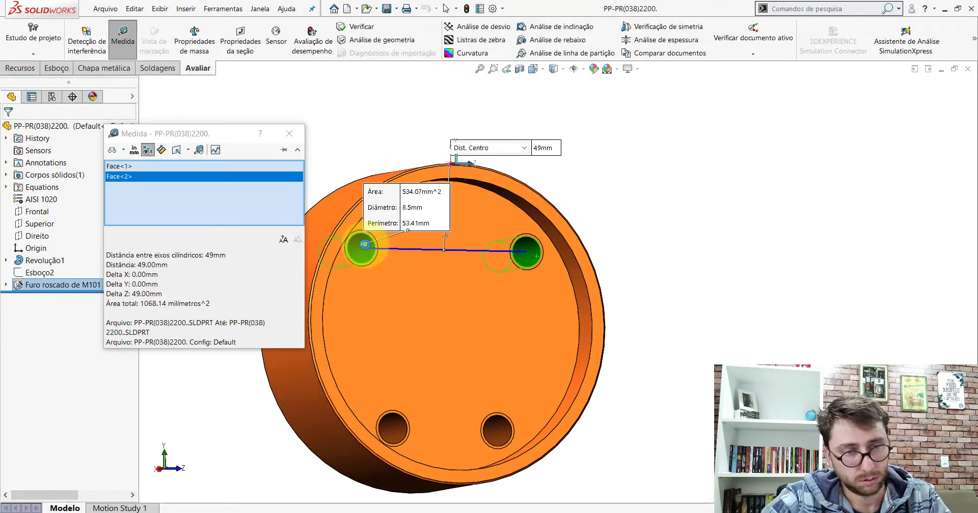
key("Escape")
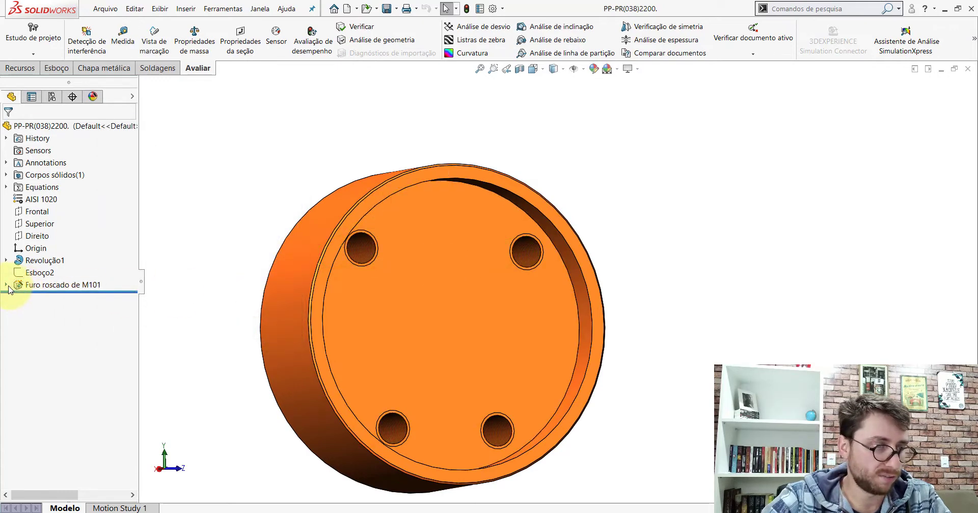
left_click(7, 287)
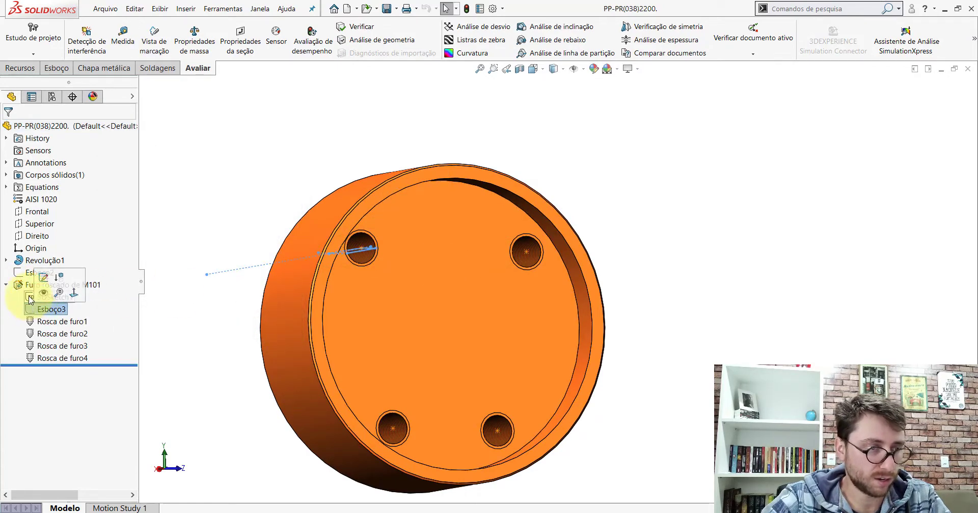
left_click(43, 278)
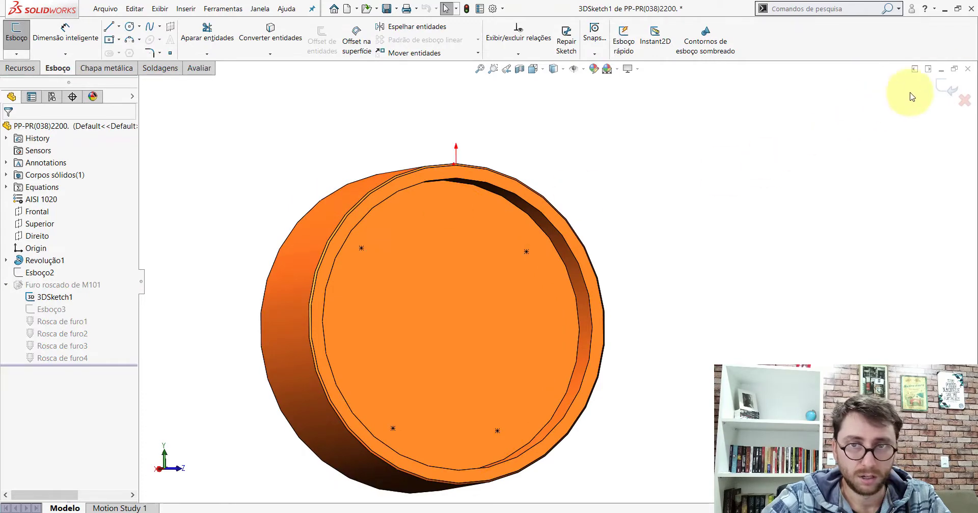
left_click(946, 85)
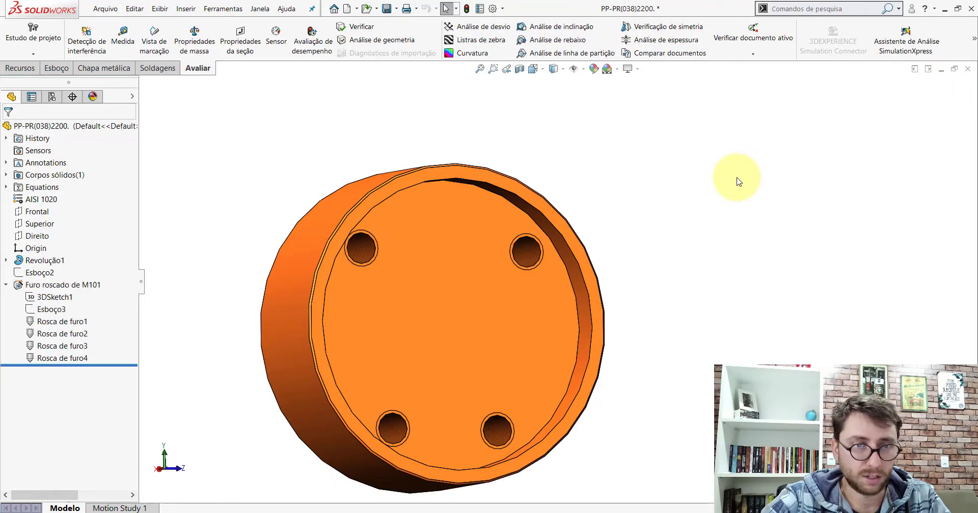
Step: Measure the upper and lower hole-pair centre spacings, reading 49 mm and 31 mm
left_click(119, 36)
left_click(368, 246)
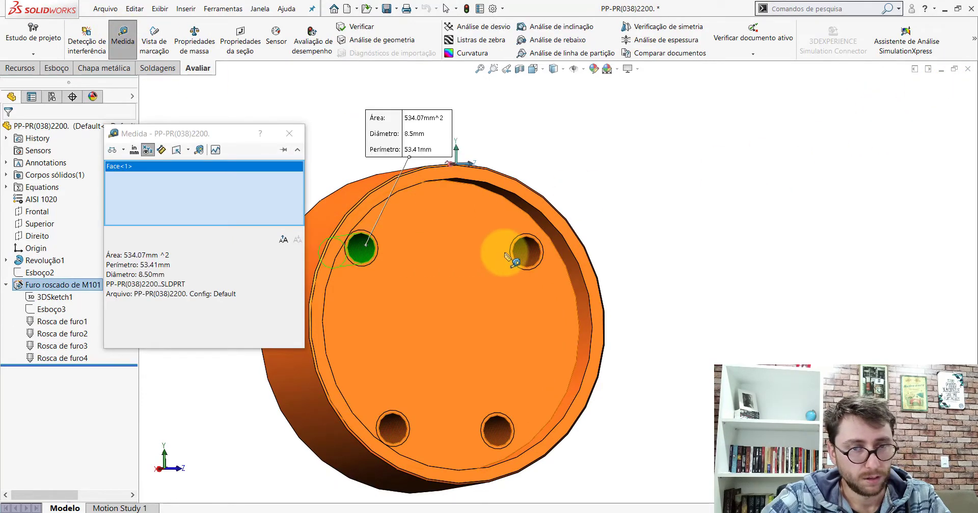
left_click(527, 250)
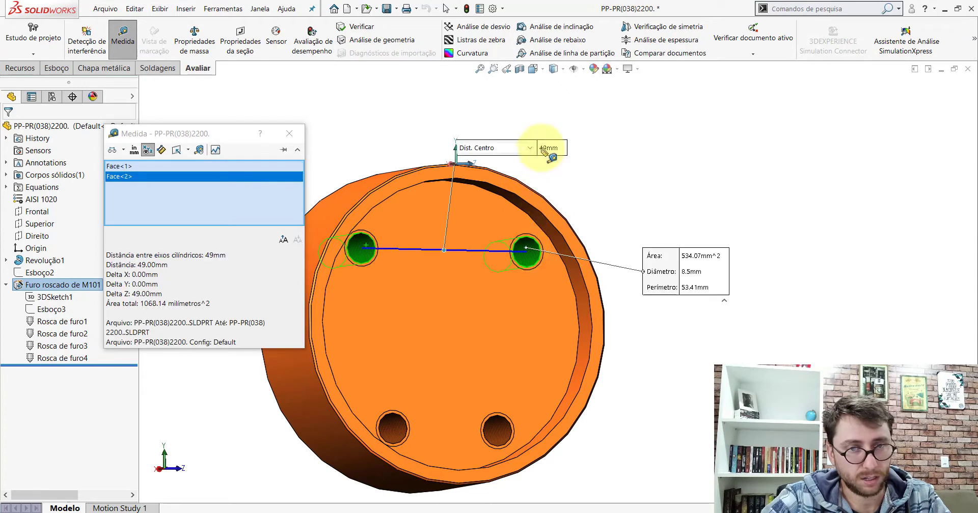
left_click(668, 198)
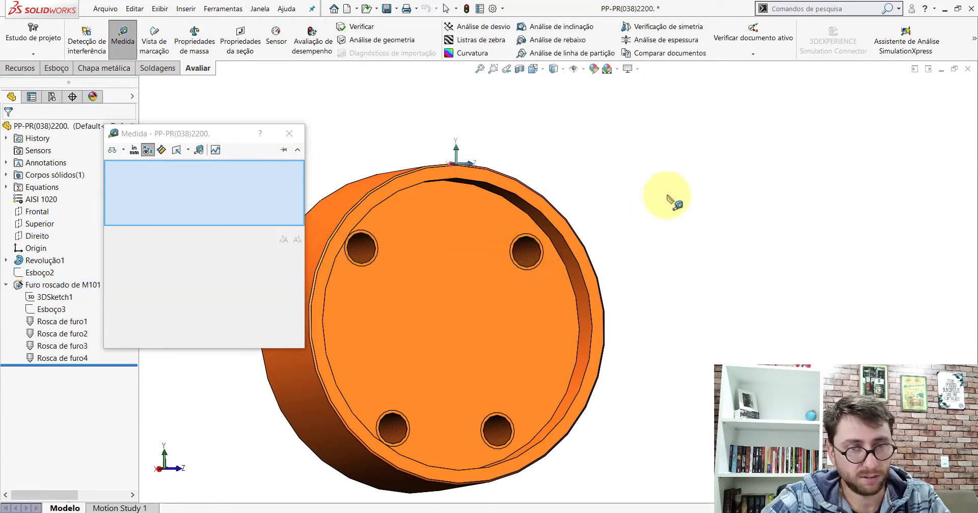
left_click(401, 425)
left_click(497, 430)
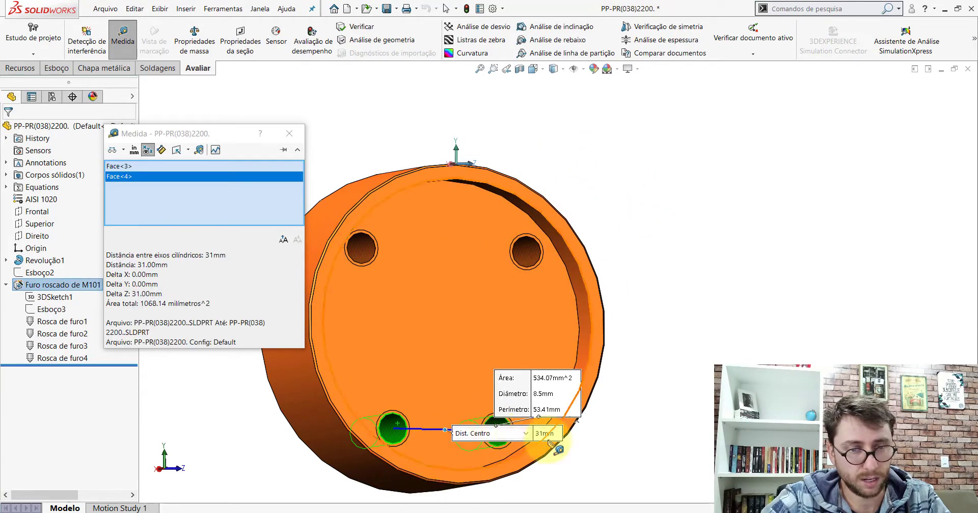
key("Escape")
key("ctrl+Tab")
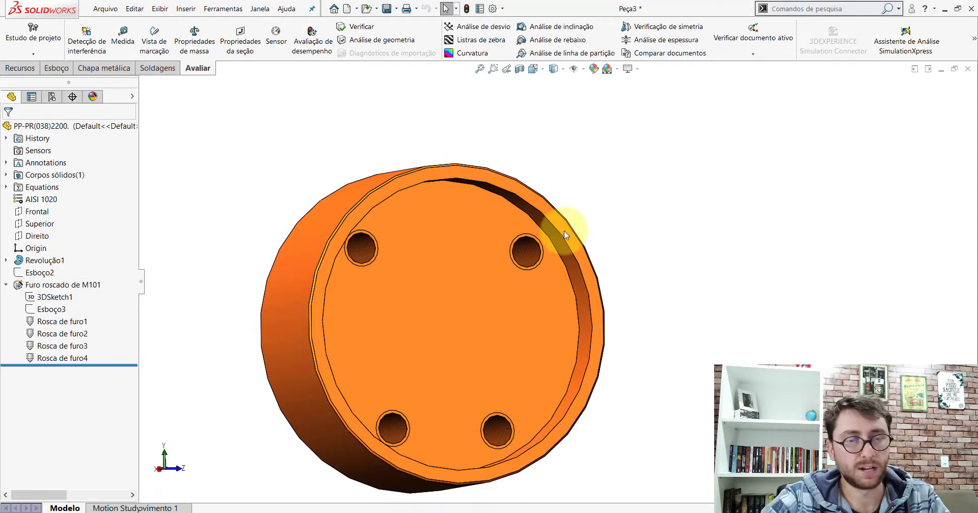
Step: Start a sketch on the cup's inner face and draw a vertical centerline through the origin
left_click(617, 248)
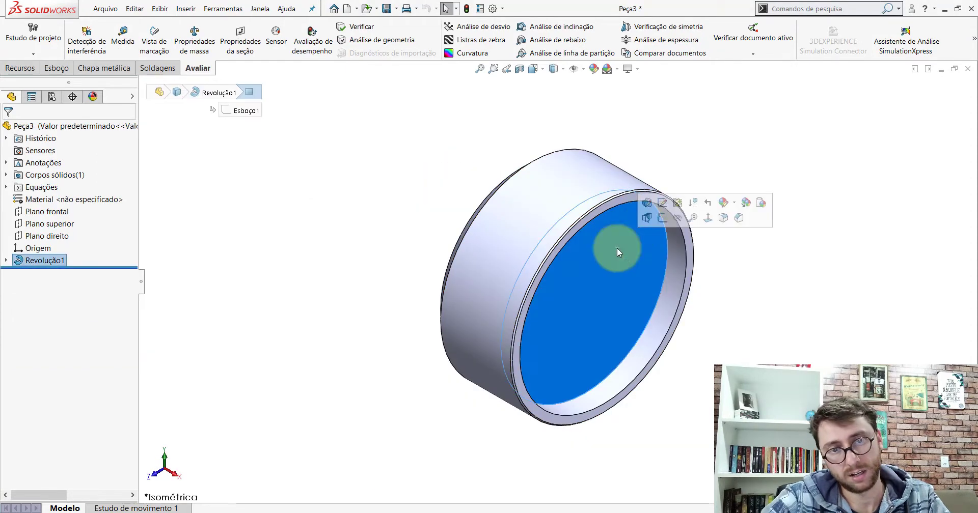
left_click(660, 219)
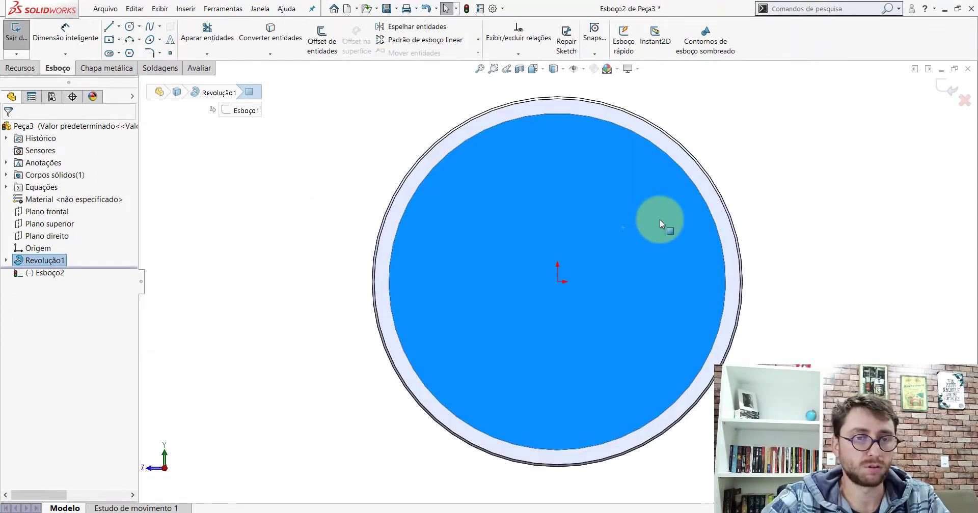
left_click(121, 26)
left_click(116, 53)
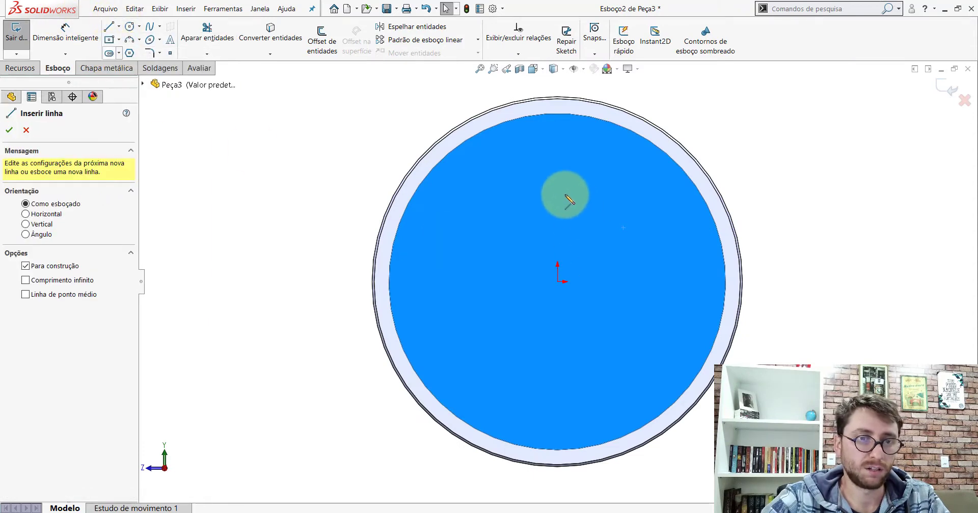
left_click_drag(557, 192, 557, 371)
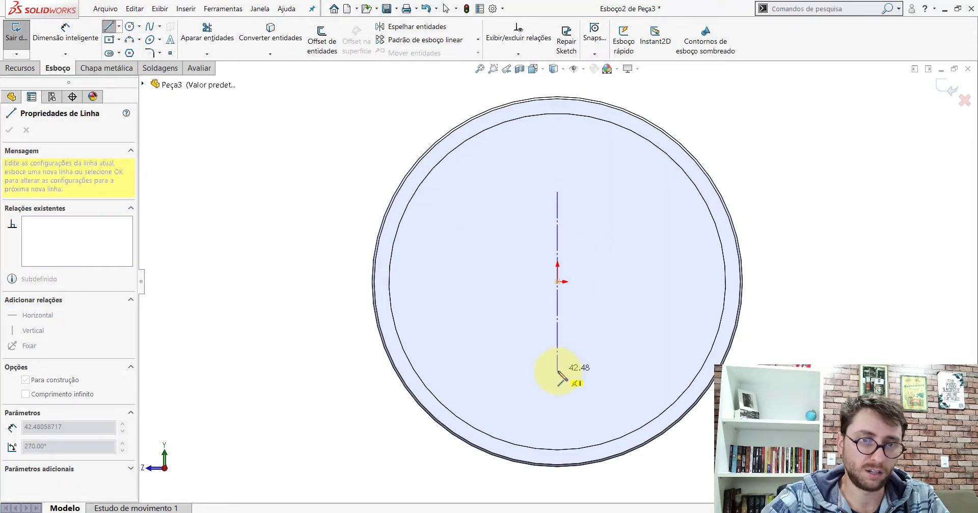
key("Escape")
key("Escape")
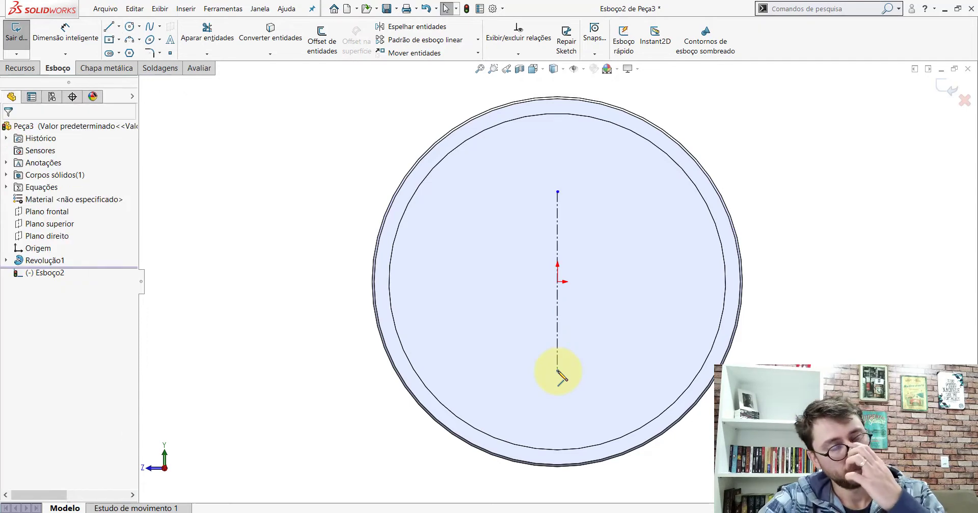
Step: Make the origin the vertical centerline's midpoint
left_click(561, 324)
scroll(593, 283, "down", 2)
scroll(541, 280, "down", 1)
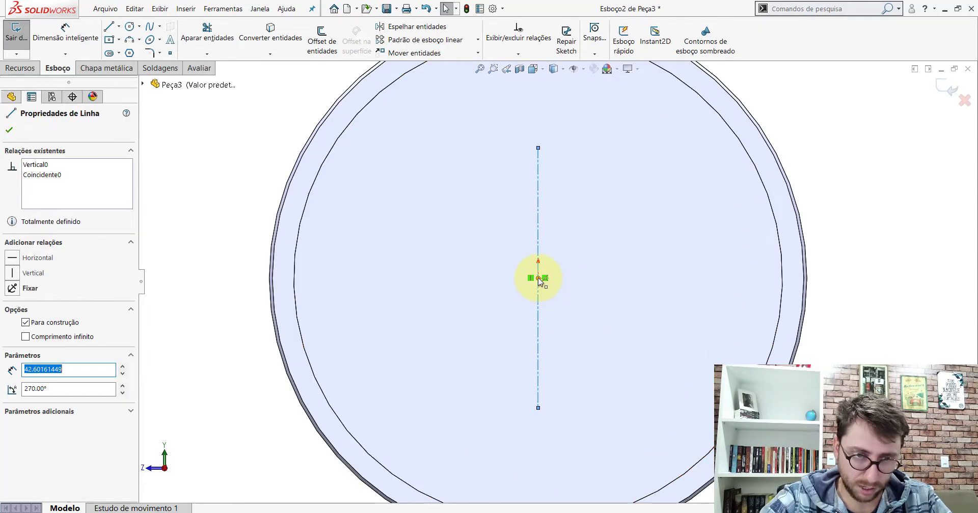
left_click(539, 278, "ctrl")
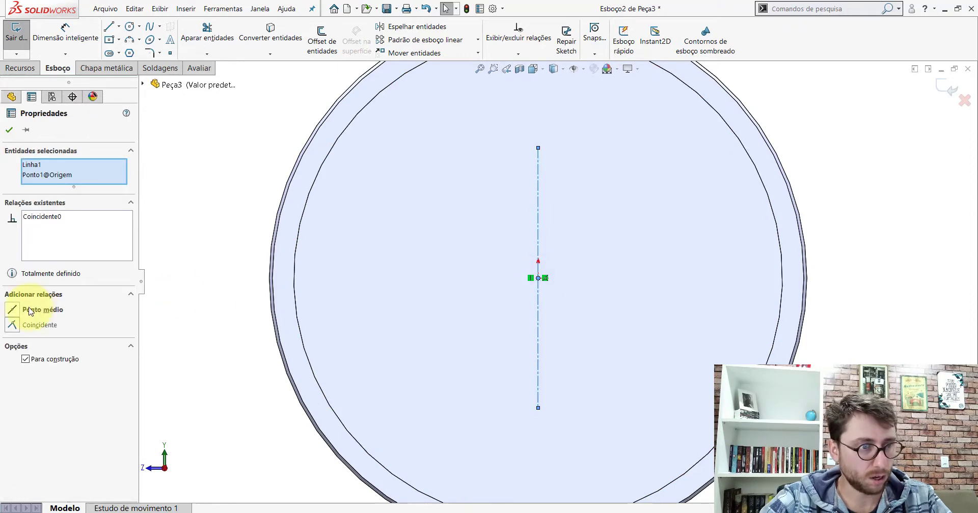
left_click(9, 131)
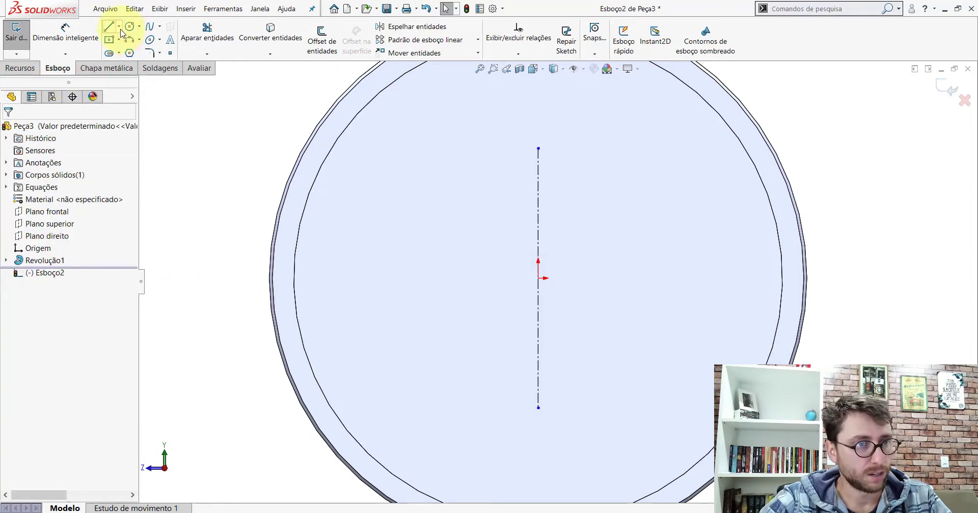
Step: Draw horizontal centerlines near the top and bottom ends of the vertical centerline
left_click(121, 31)
left_click(140, 41)
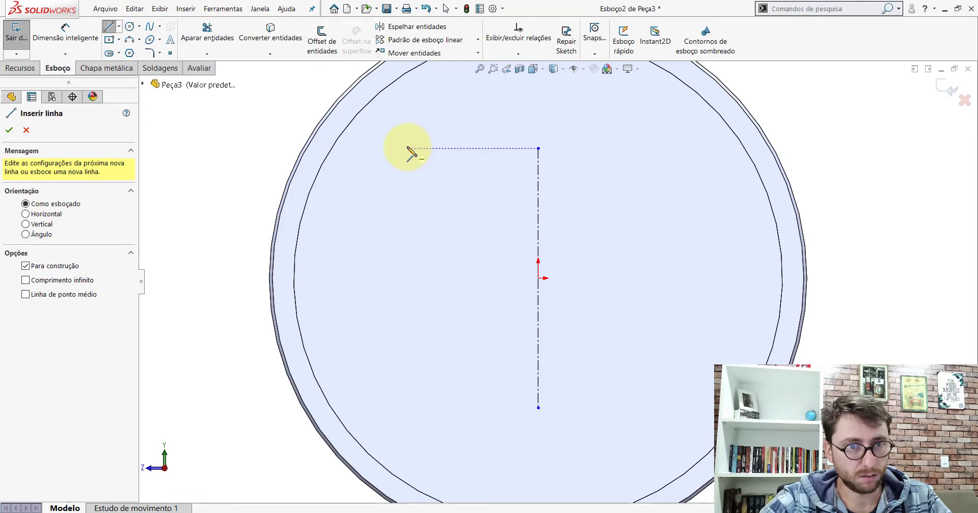
left_click(407, 148)
left_click(660, 148)
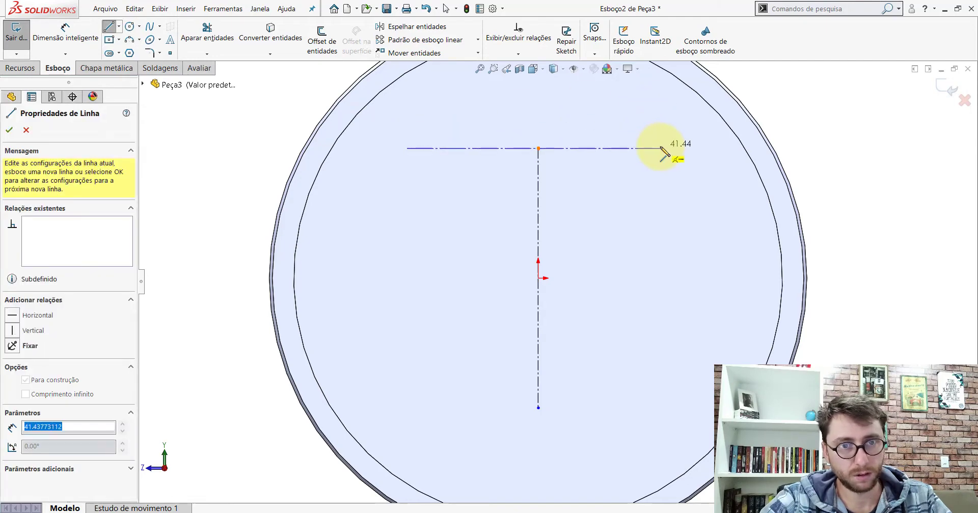
key("Escape")
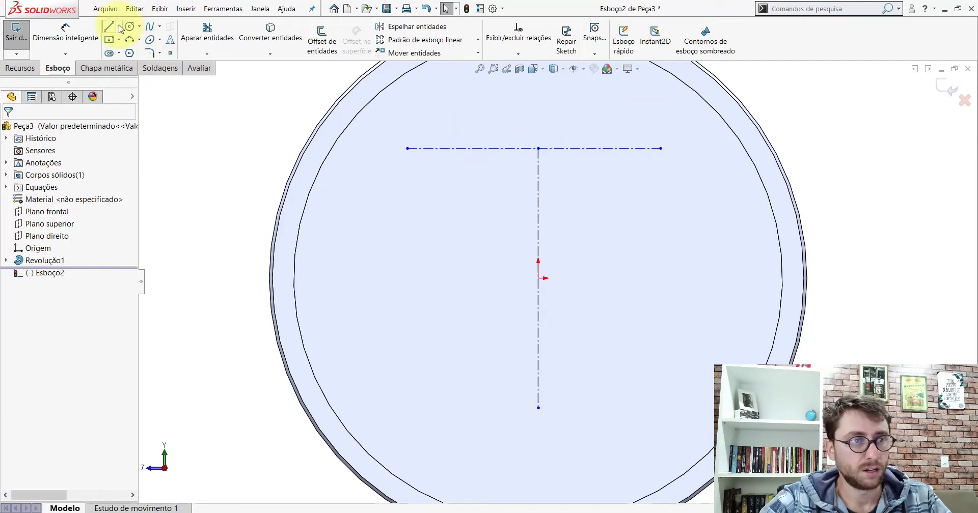
left_click(119, 27)
left_click(130, 52)
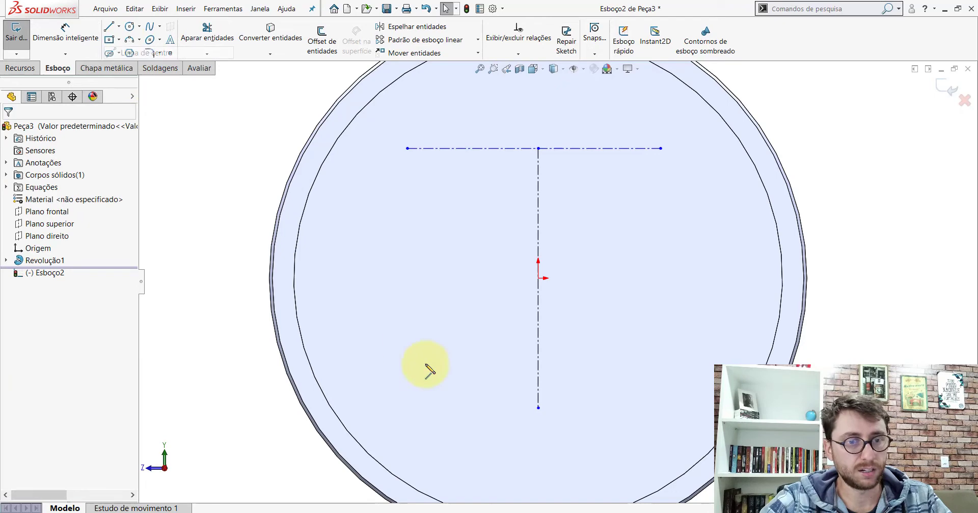
left_click(471, 408)
left_click(607, 408)
key("Escape")
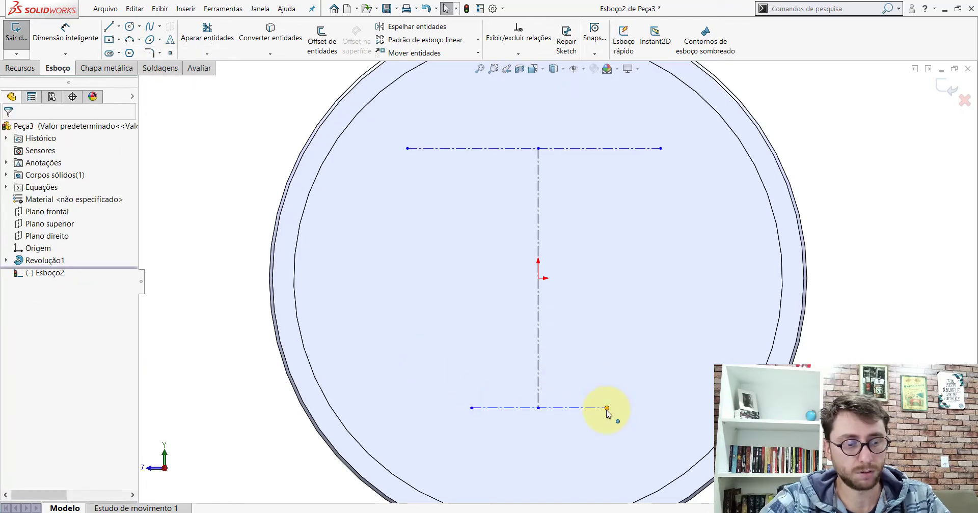
Step: Centre the bottom and top horizontal centerlines on the vertical line's ends with Midpoint relations
left_click(576, 408)
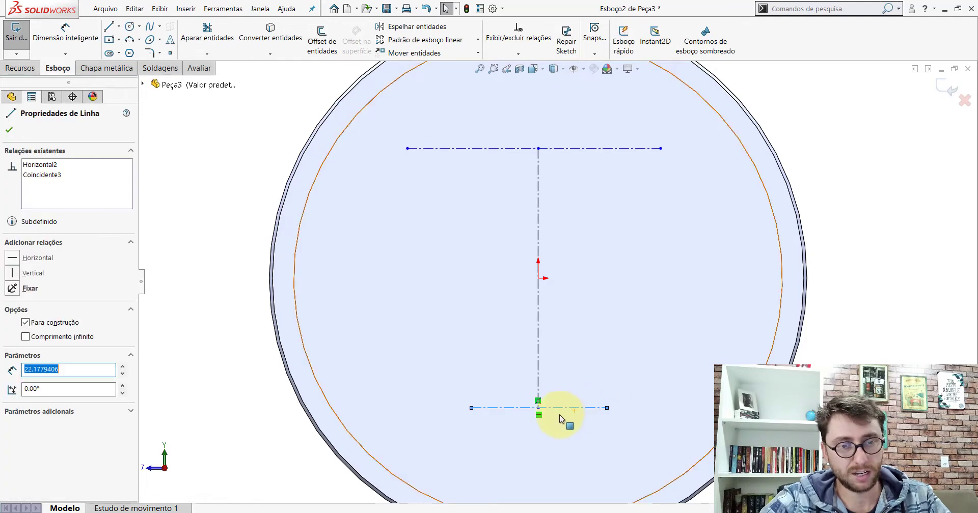
left_click(539, 409, "ctrl")
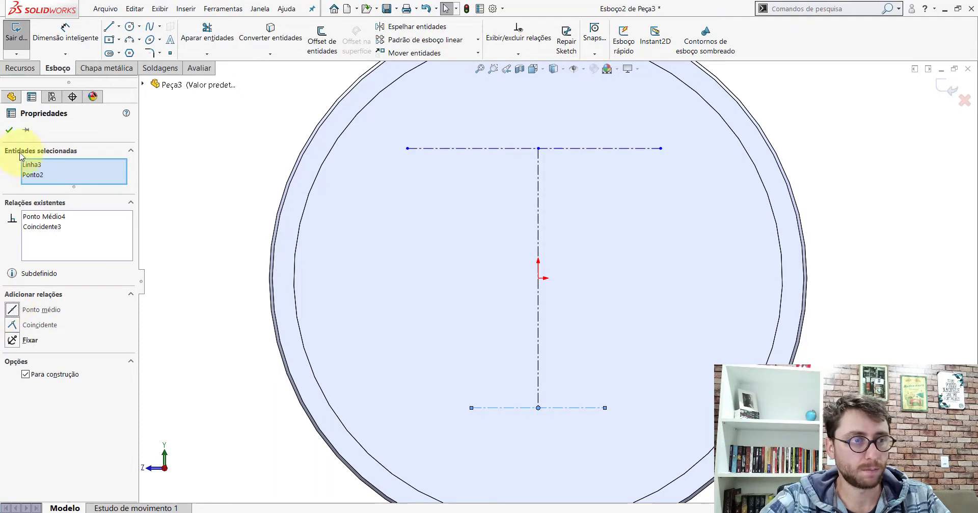
left_click(9, 129)
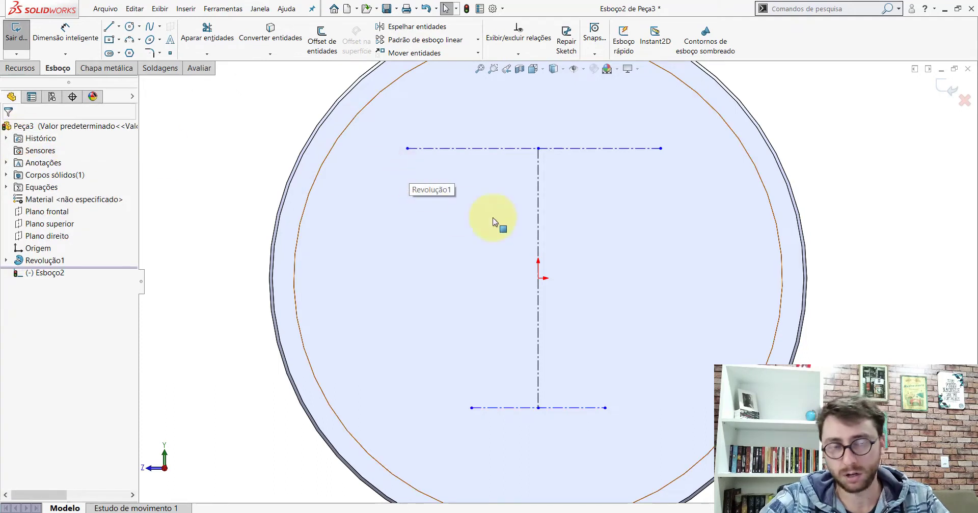
left_click(595, 149)
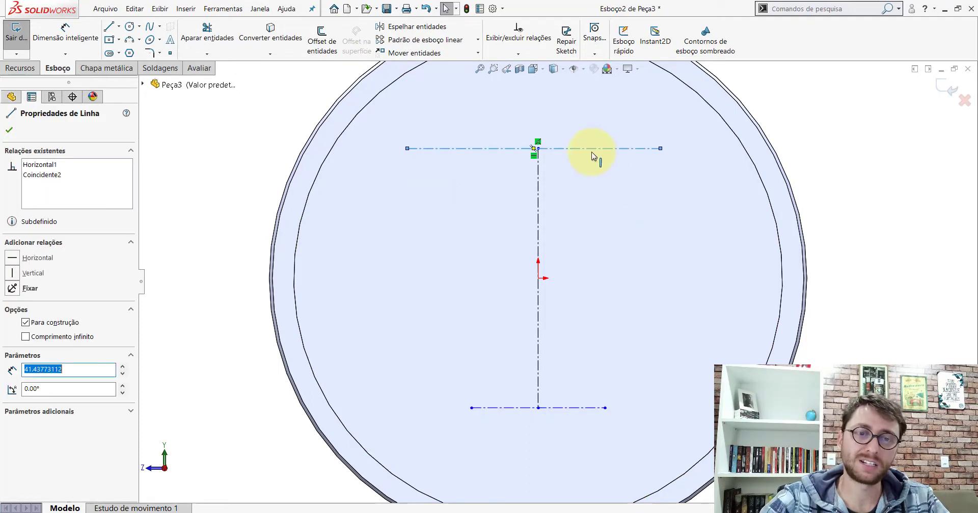
left_click(539, 149, "ctrl")
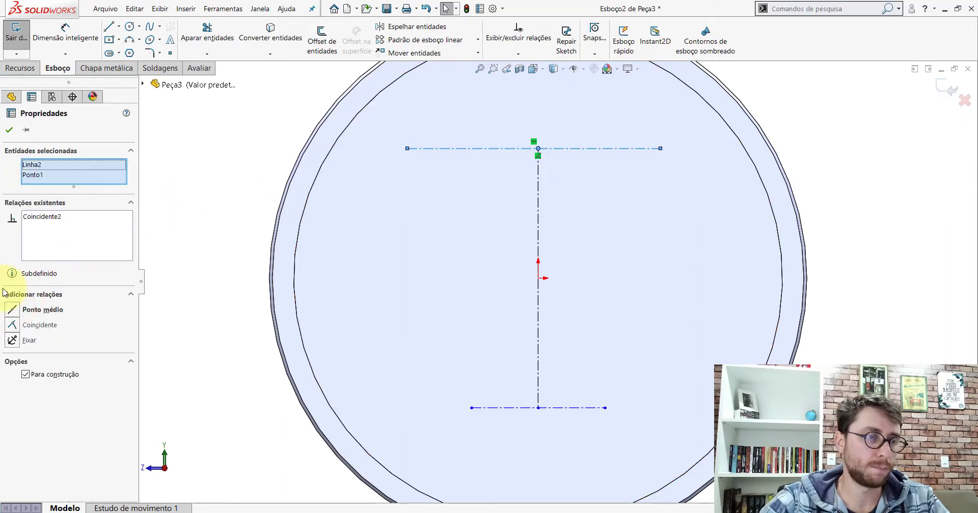
left_click(9, 129)
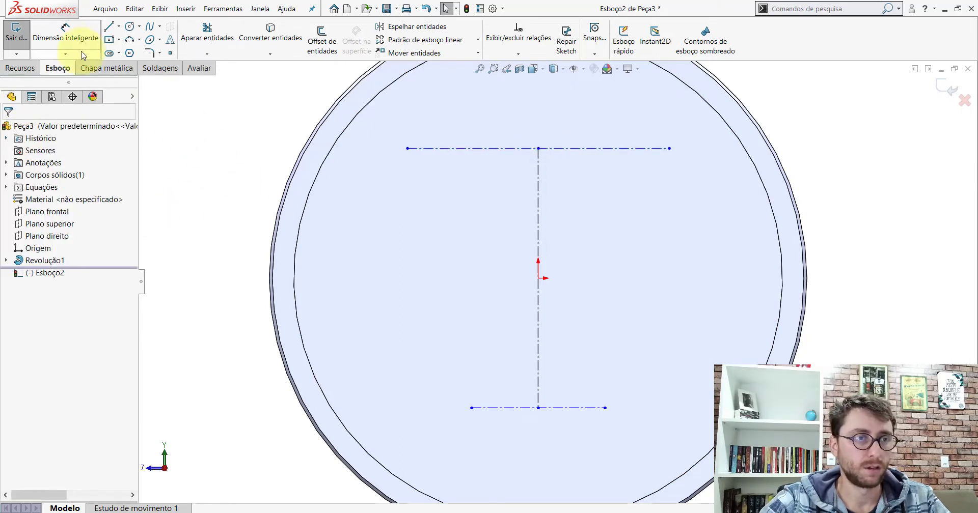
Step: Dimension the lower horizontal construction line to 31 mm with Smart Dimension
left_click(66, 33)
scroll(594, 358, "up", 3)
scroll(594, 358, "down", 1)
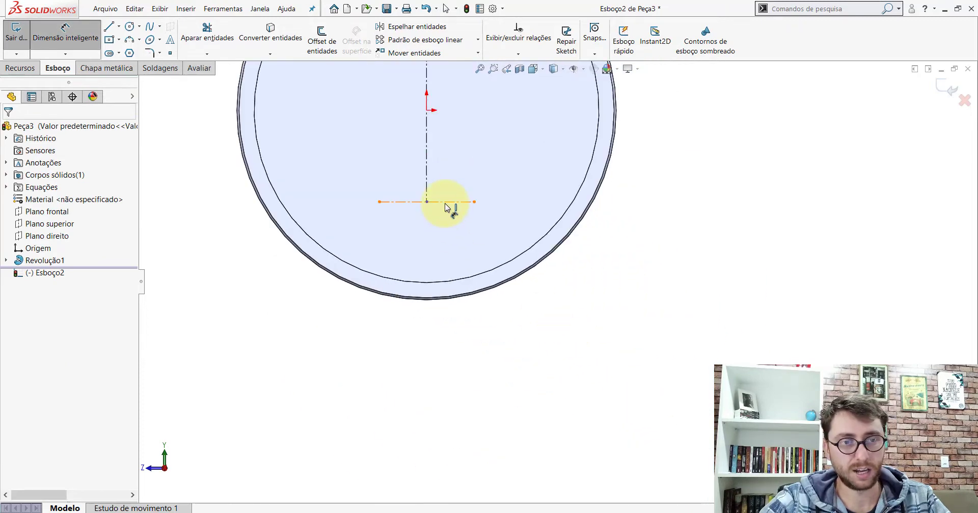
left_click(446, 208)
left_click(442, 381)
key("Return")
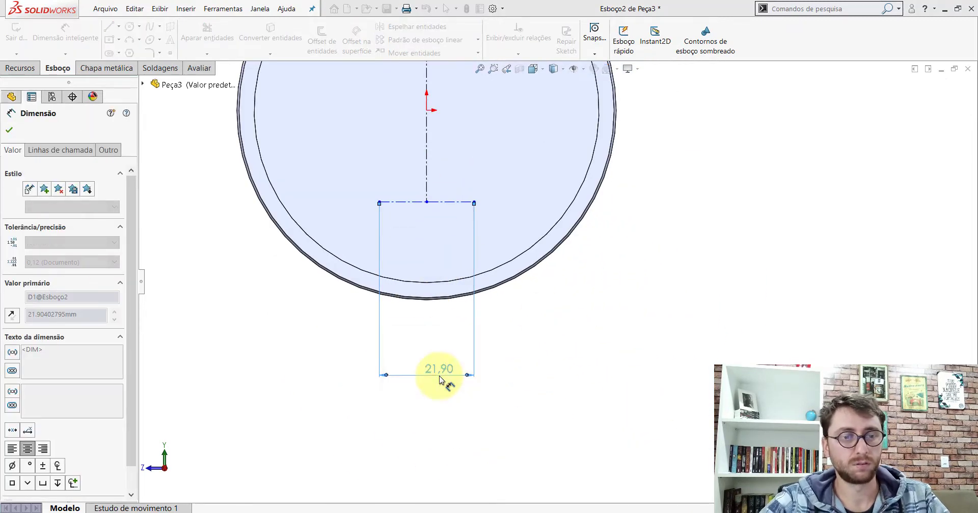
key("Return")
Step: Dimension the upper horizontal construction line to 49 mm and finish dimensioning
scroll(535, 127, "up", 2)
scroll(524, 114, "up", 1)
scroll(497, 248, "down", 3)
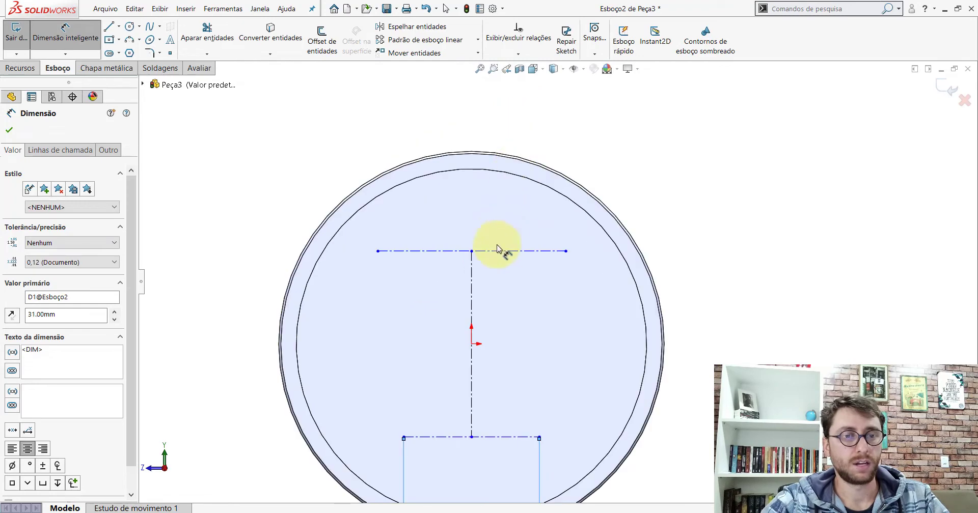
left_click(494, 249)
left_click(474, 132)
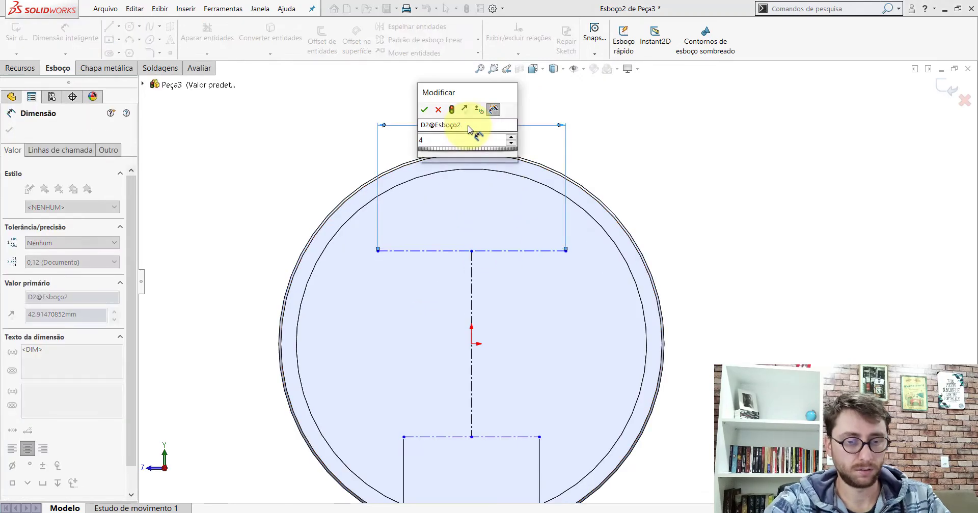
type("49")
key("Return")
left_click(727, 220)
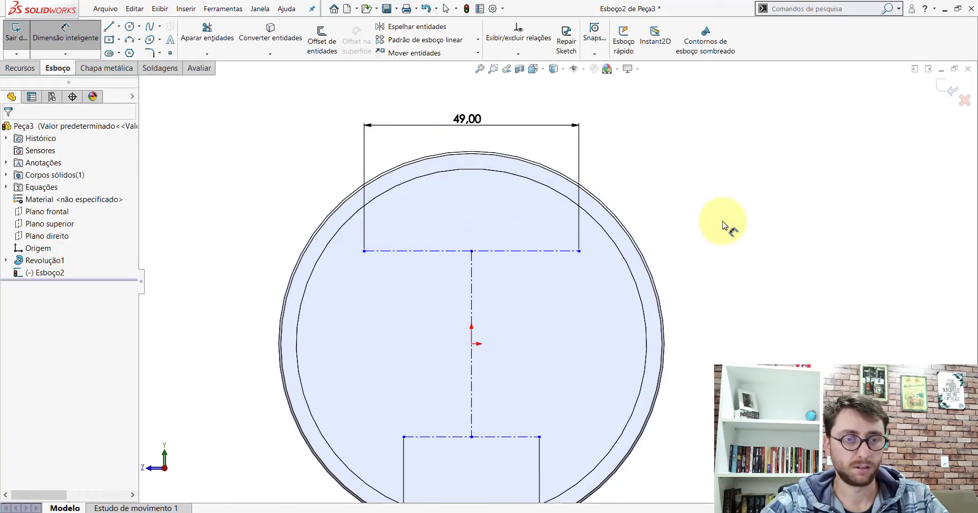
key("Escape")
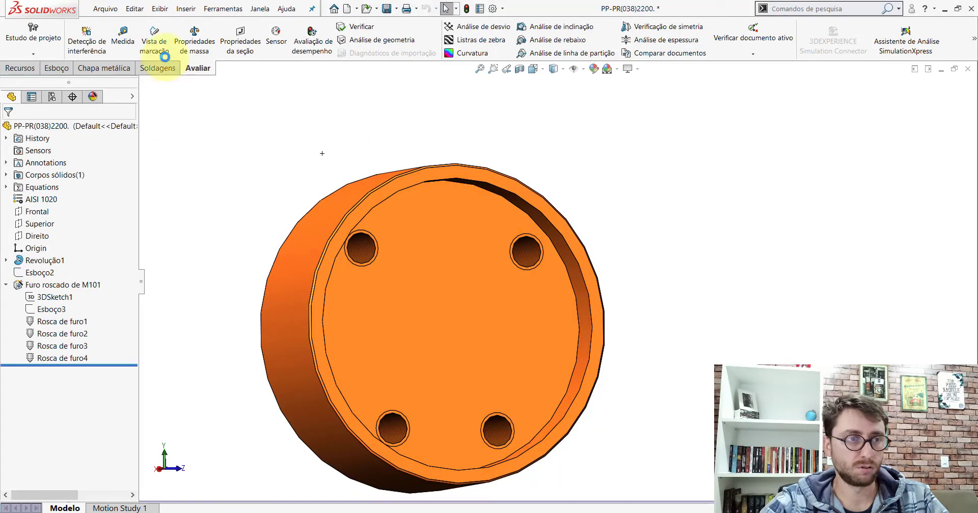
Step: On PP-PR(038)2200, measure the hole-to-ring distance and the 50 mm spacing between right-side holes
left_click(527, 248)
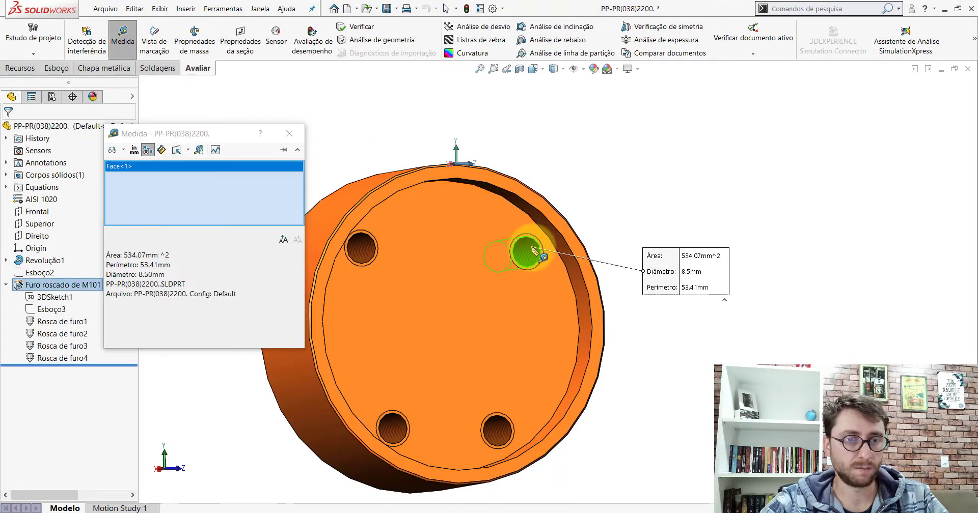
left_click(539, 220)
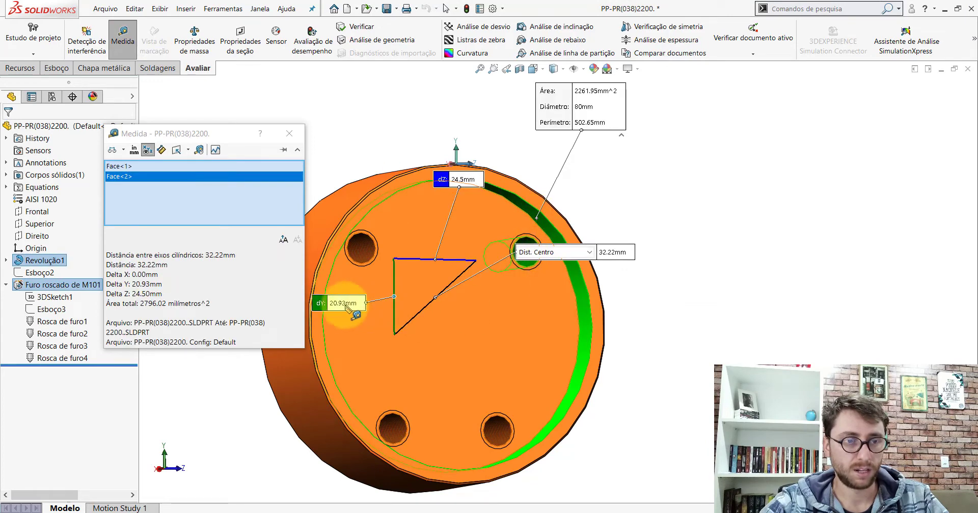
middle_click_drag(396, 296, 488, 287)
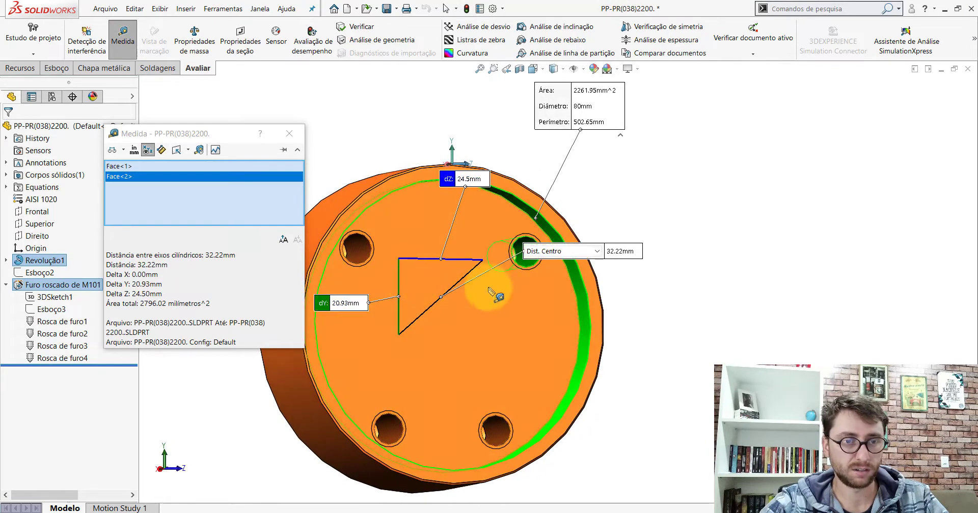
left_click(763, 330)
left_click(525, 251)
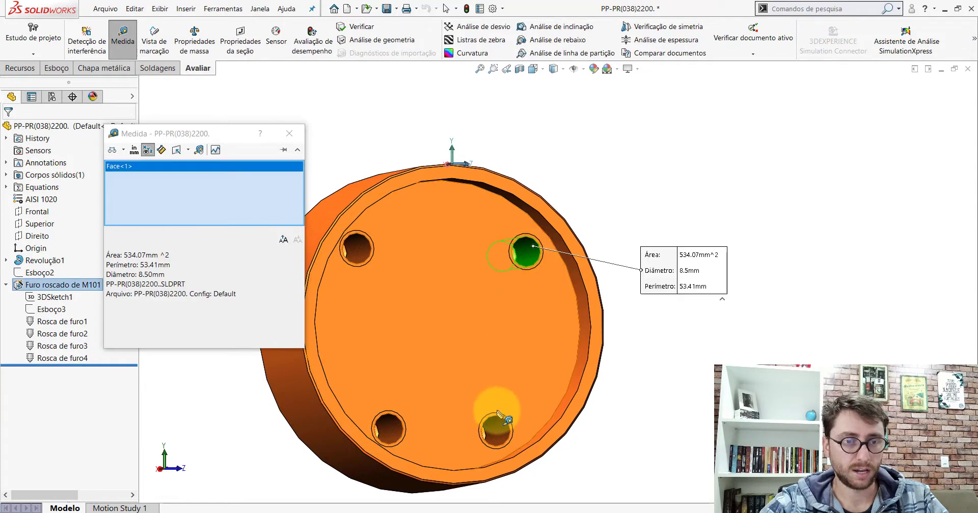
left_click(496, 431)
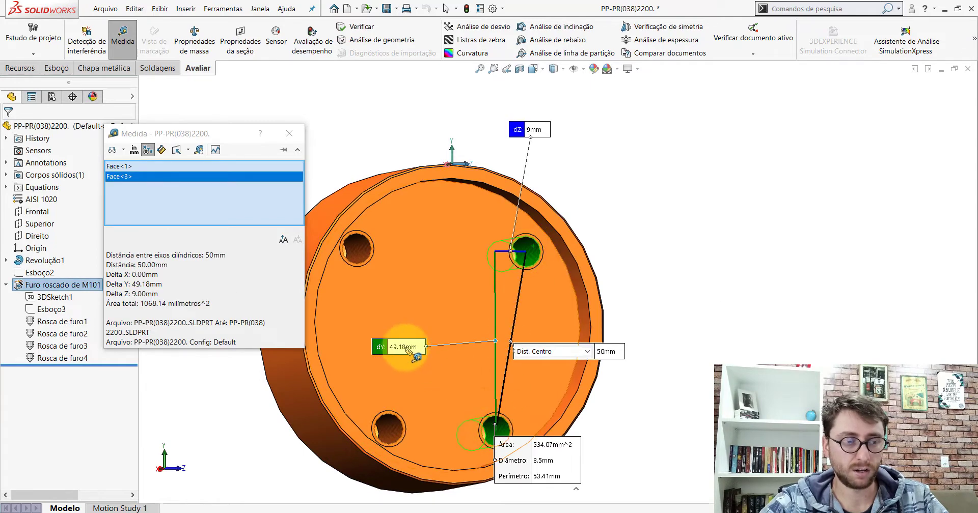
key("Escape")
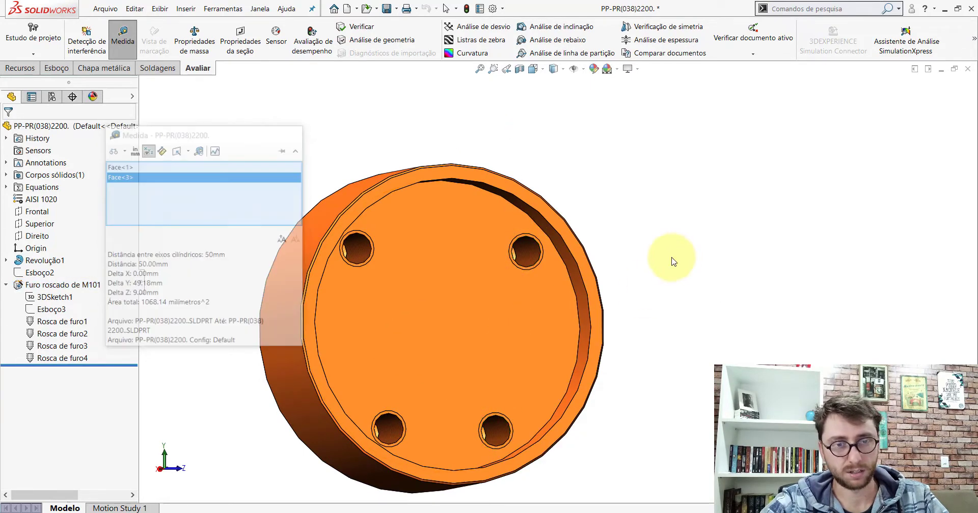
Step: Measure the upper-right hole's 20.93 mm vertical offset from the centre
left_click(122, 35)
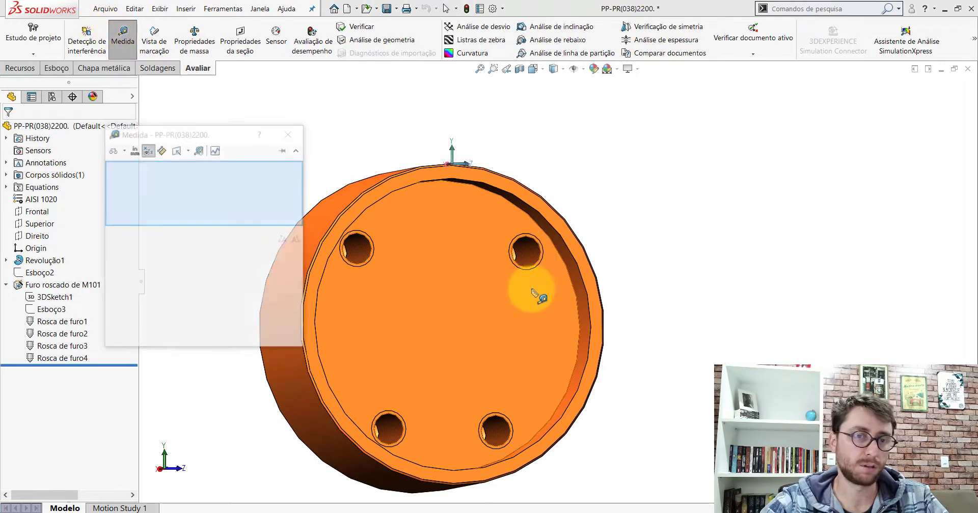
left_click(532, 259)
left_click(568, 259)
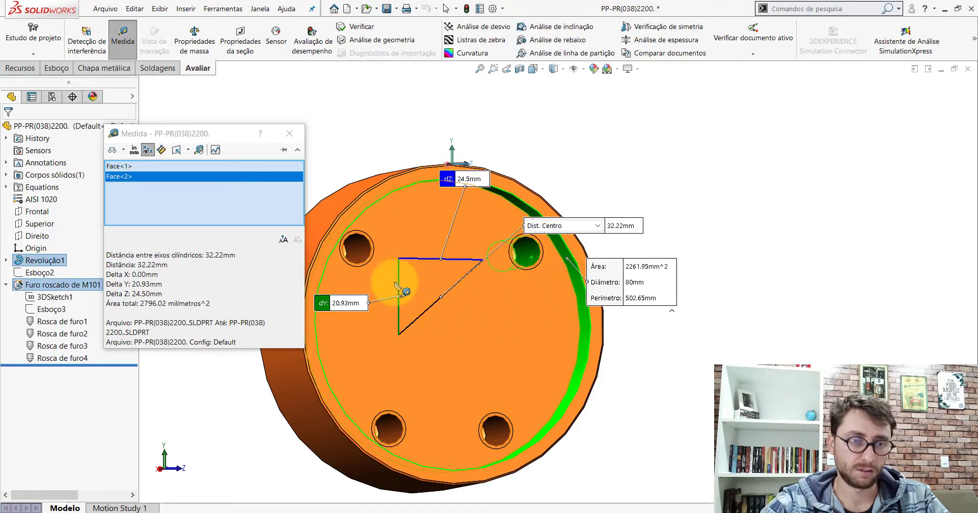
key("Escape")
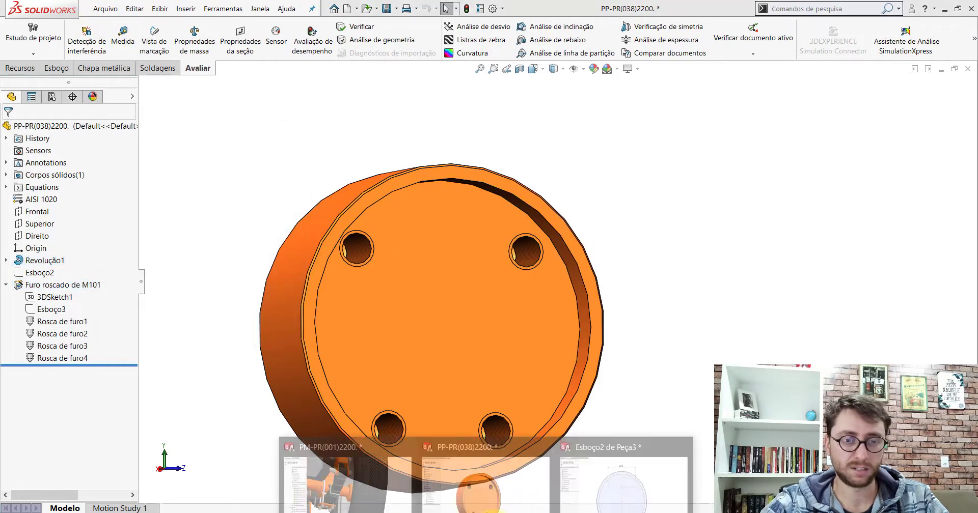
Step: In Esboço2, dimension the upper construction line 20.93 mm above the origin
key("ctrl+Tab")
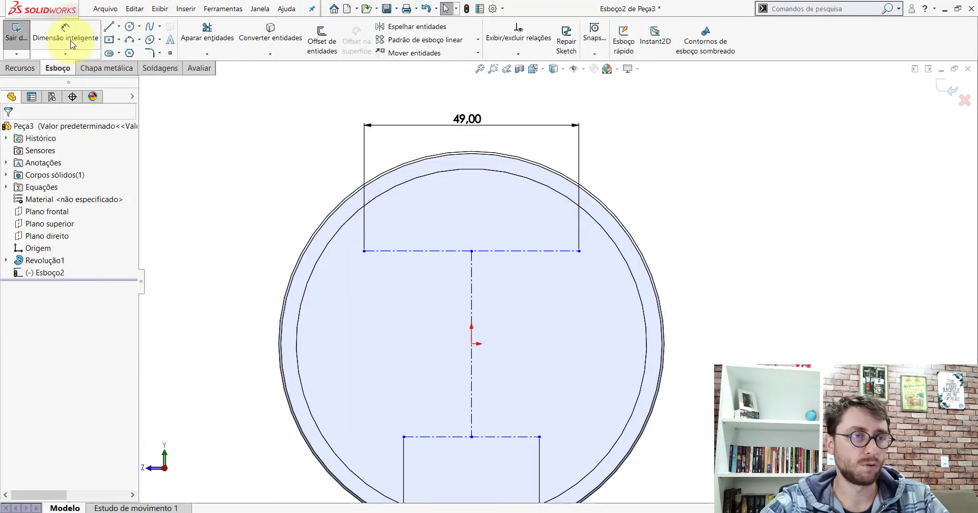
left_click(492, 251)
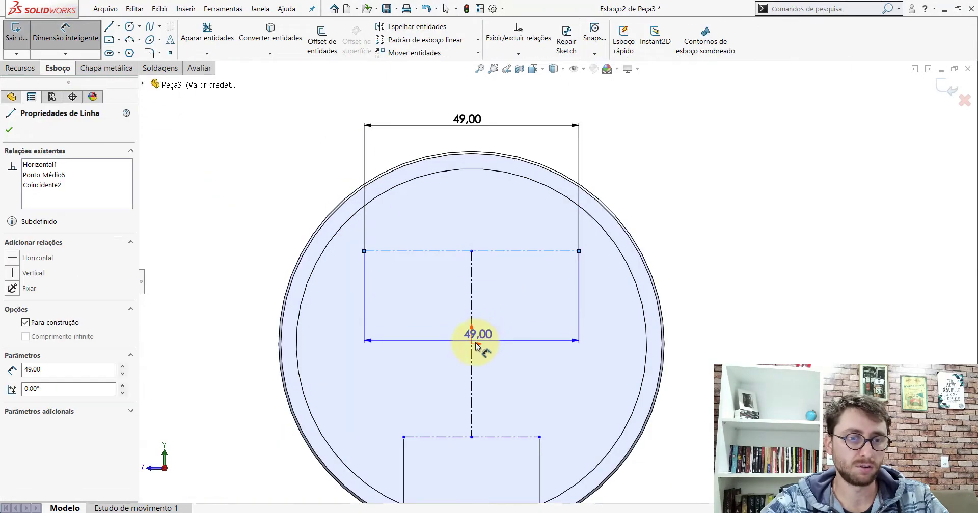
left_click(473, 344)
scroll(557, 306, "up", 5)
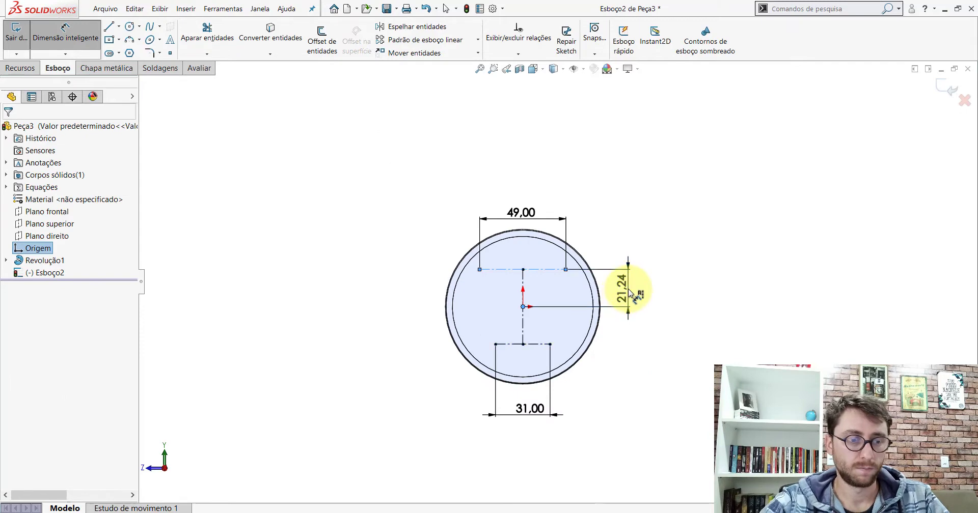
left_click(629, 293)
type("20,93")
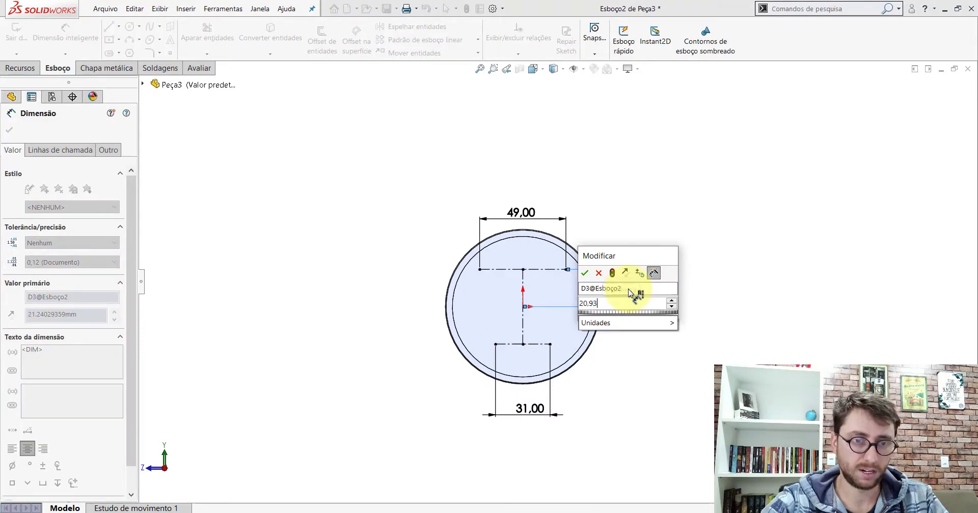
key("Return")
key("Escape")
Step: Inspect the vertical centreline and reposition the lower line's midpoint by dragging
scroll(576, 329, "down", 3)
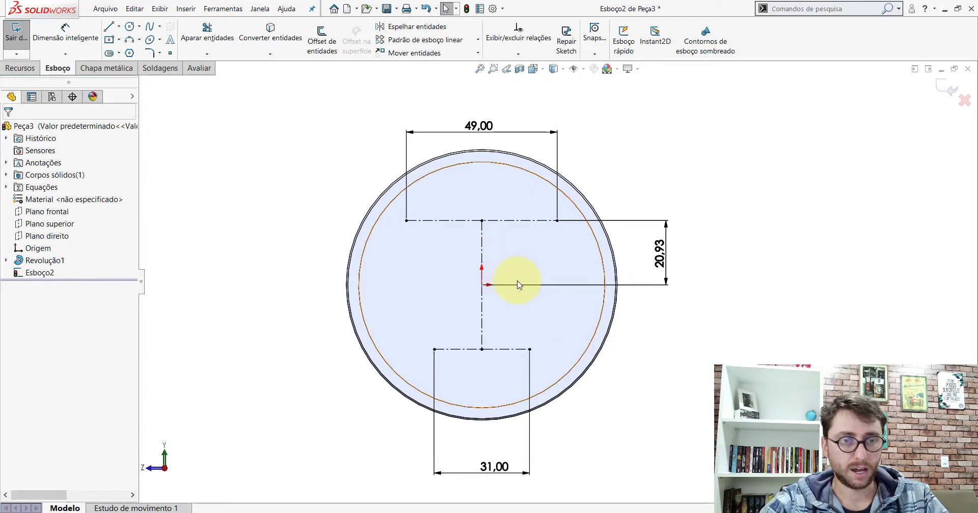
scroll(511, 276, "down", 2)
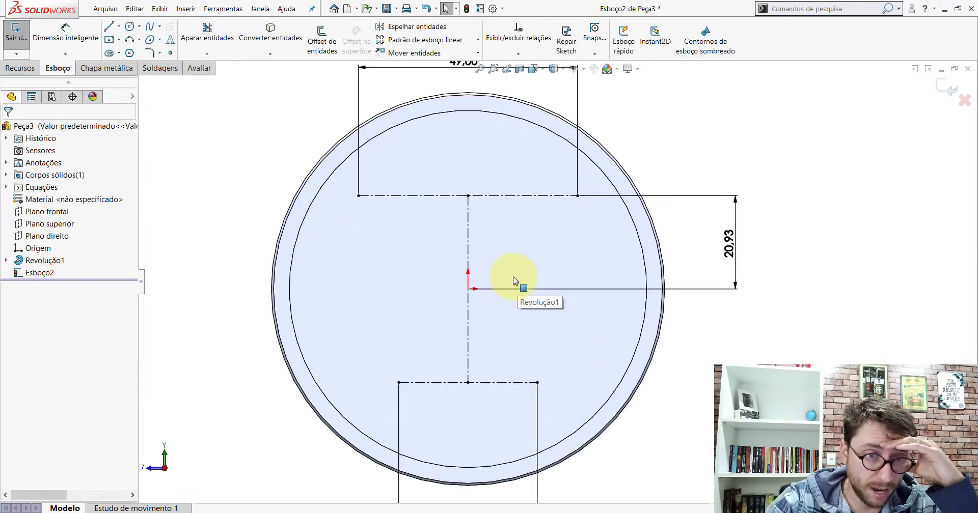
left_click(468, 307)
scroll(473, 307, "down", 2)
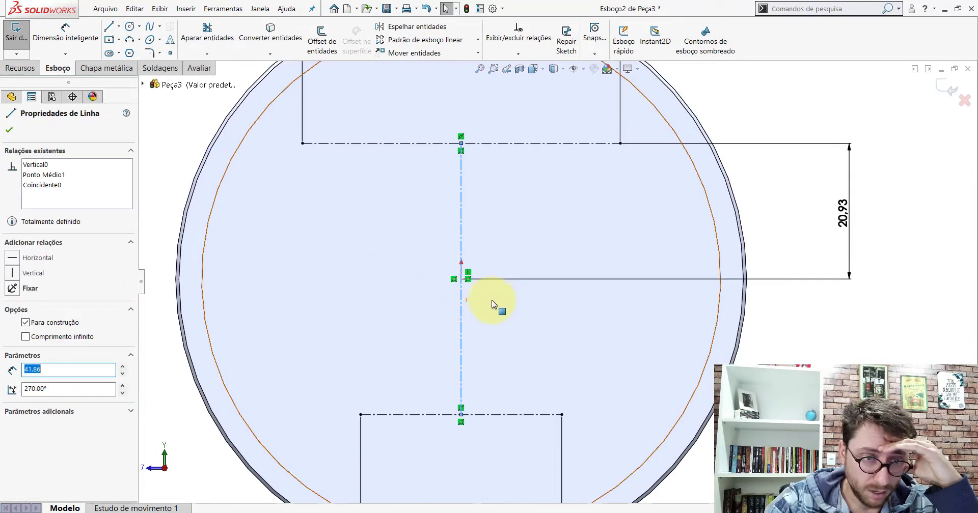
key("Escape")
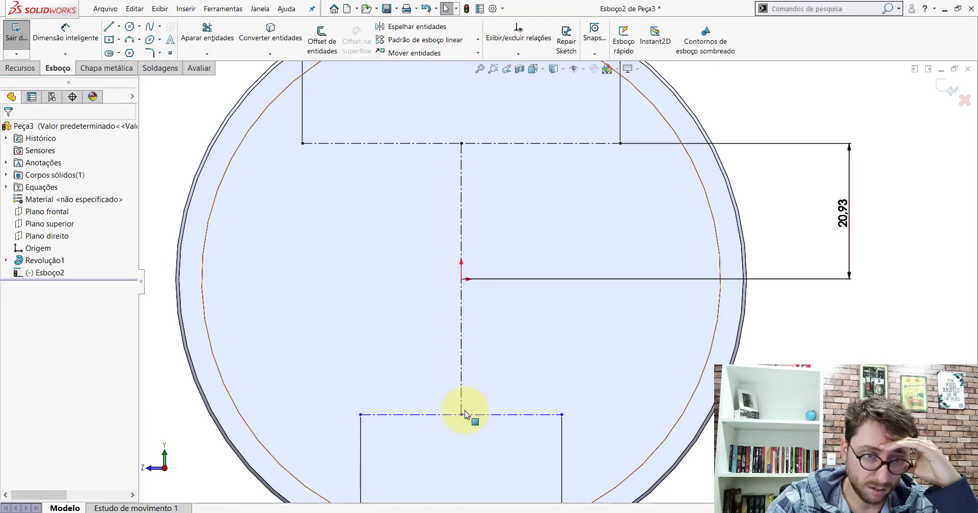
mouse_move(462, 415)
left_mouse_down()
mouse_move(459, 308)
mouse_move(483, 373)
left_mouse_up()
left_click_drag(477, 429, 478, 436)
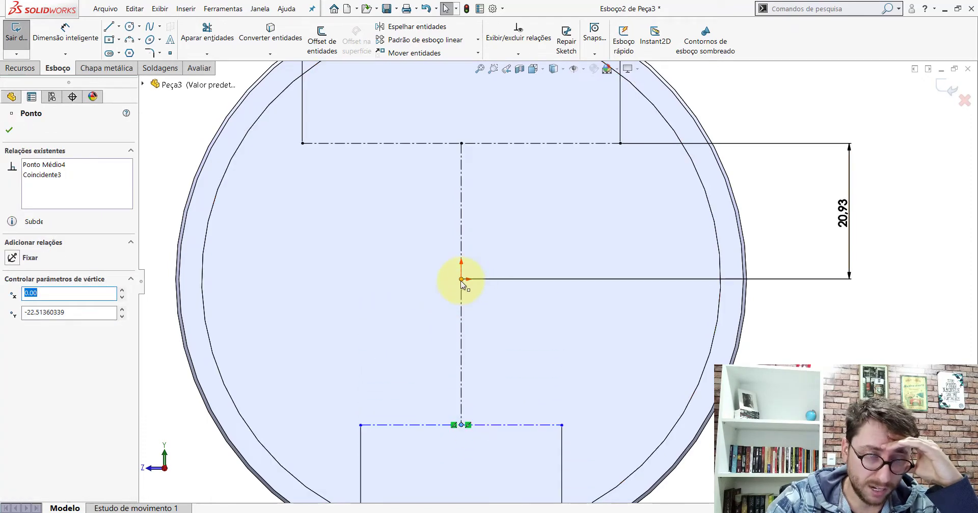
left_click(767, 342)
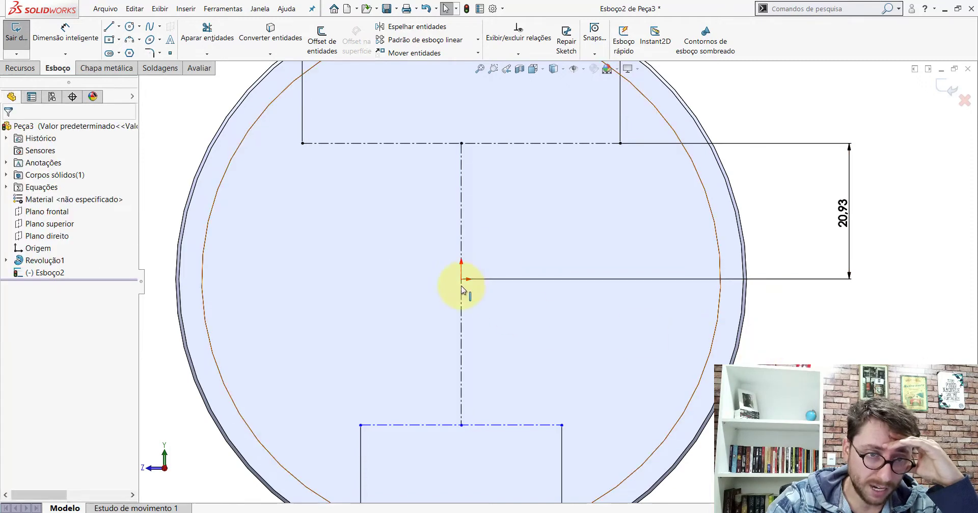
left_click_drag(461, 425, 464, 461)
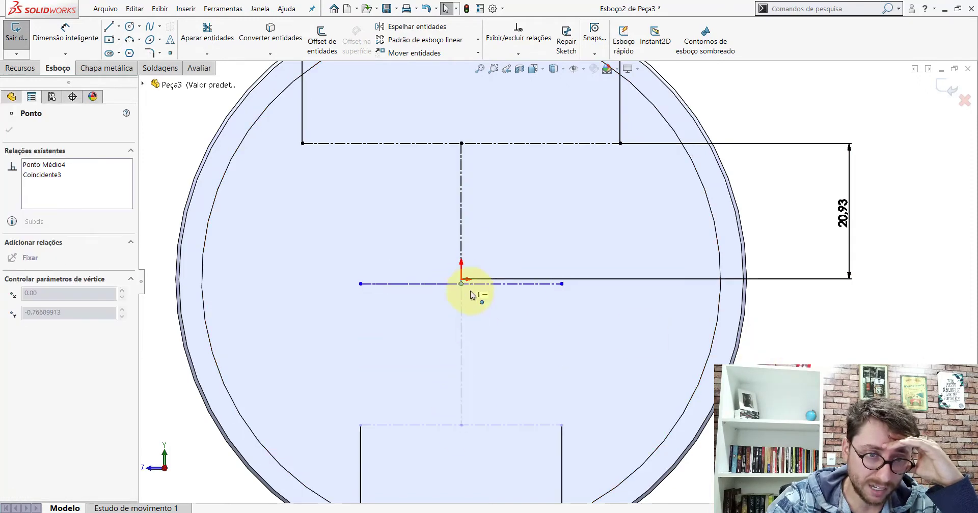
left_click_drag(474, 415, 473, 428)
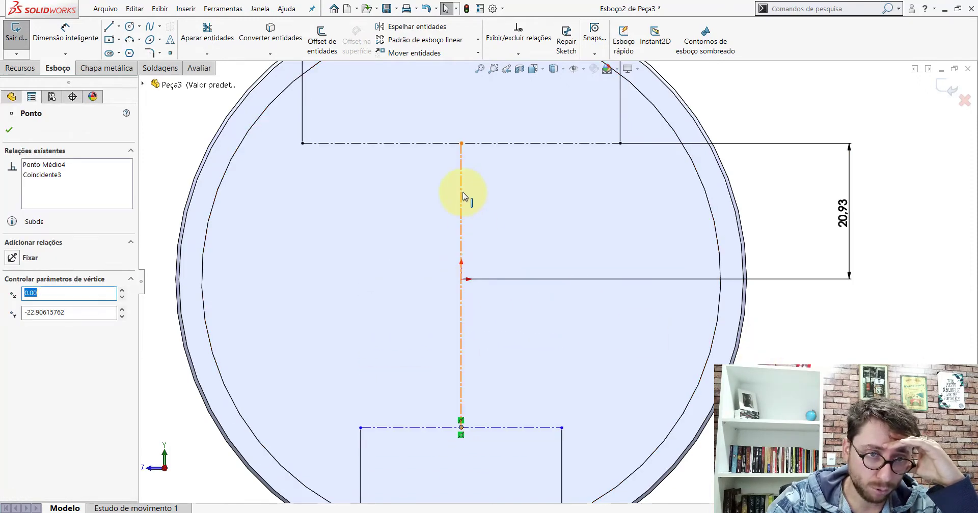
left_click(759, 350)
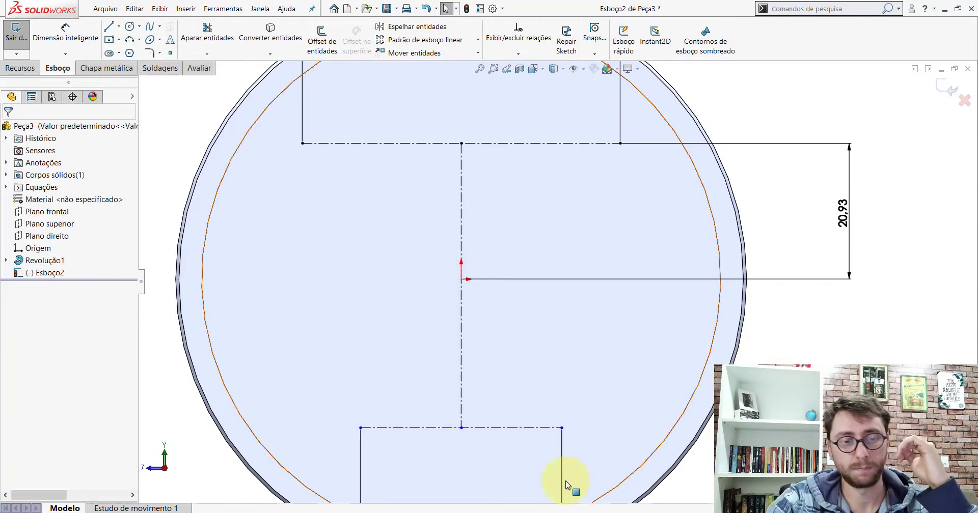
Step: On PP-PR(038)2200, measure the 49.18 mm vertical spacing between the two right-side holes
left_click(481, 473)
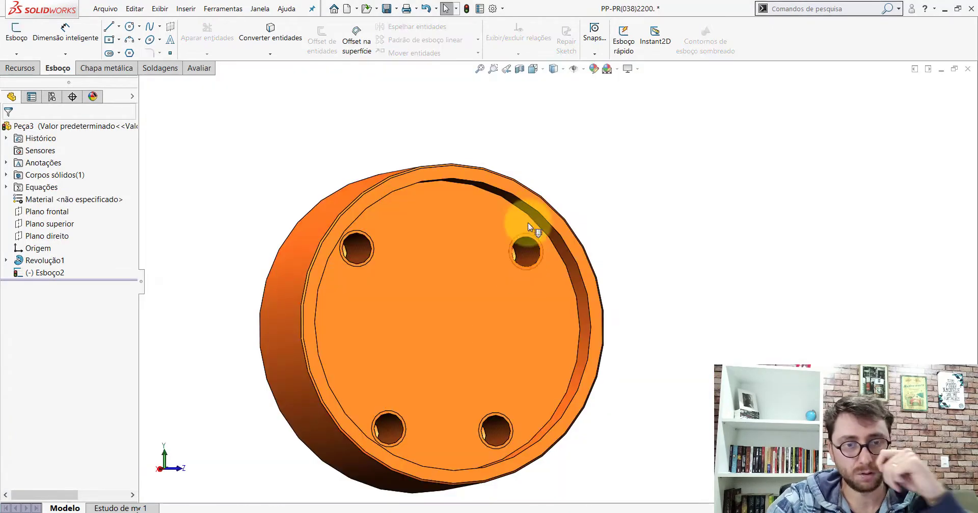
left_click(65, 34)
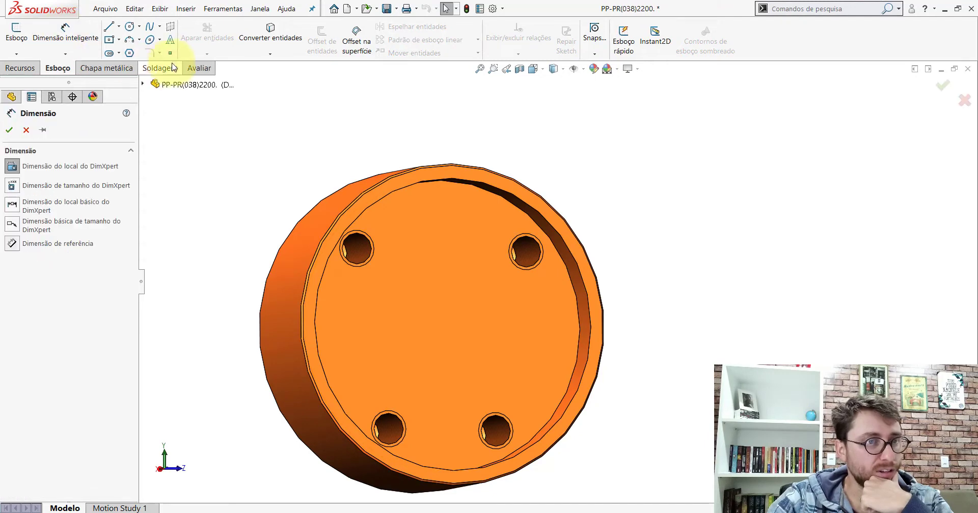
left_click(198, 68)
left_click(123, 36)
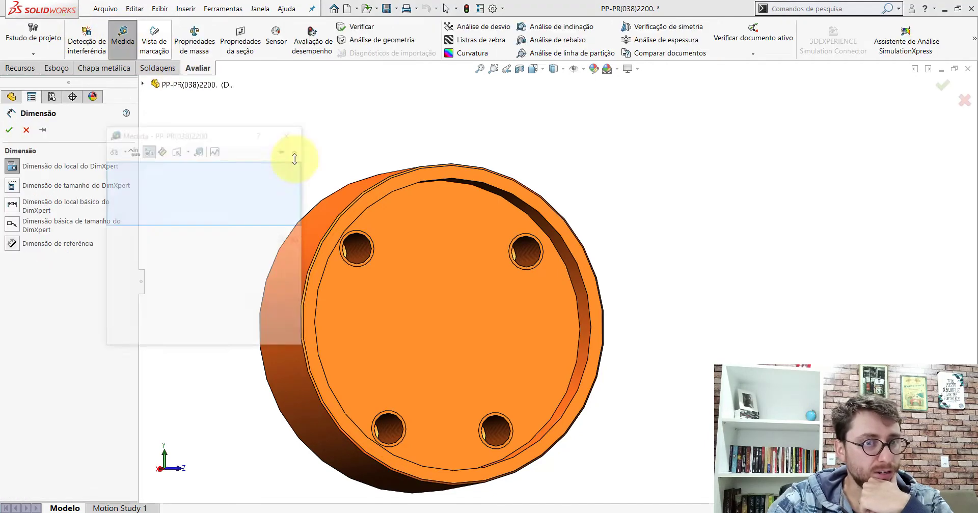
left_click(494, 433)
left_click(541, 257)
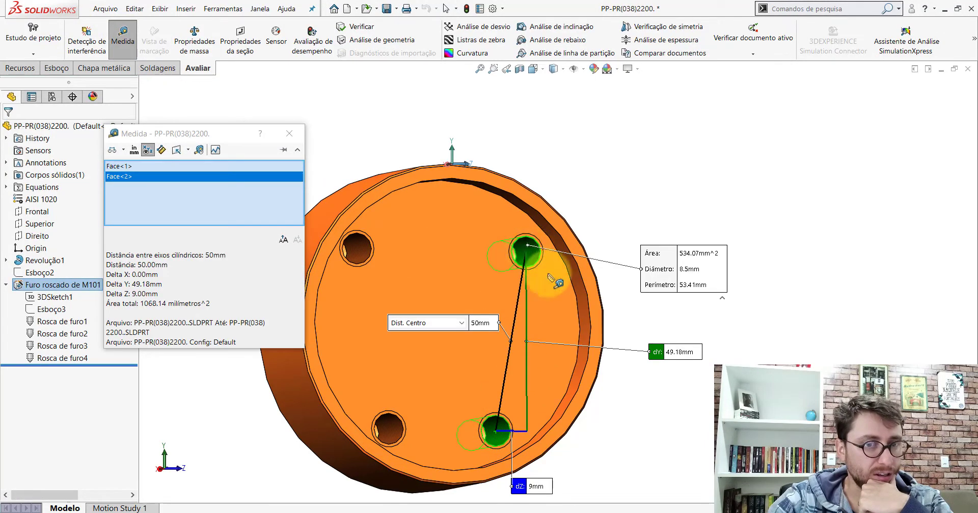
left_click(297, 138)
Step: Return to the Peça3 sketch and start Smart Dimension
left_click(589, 482)
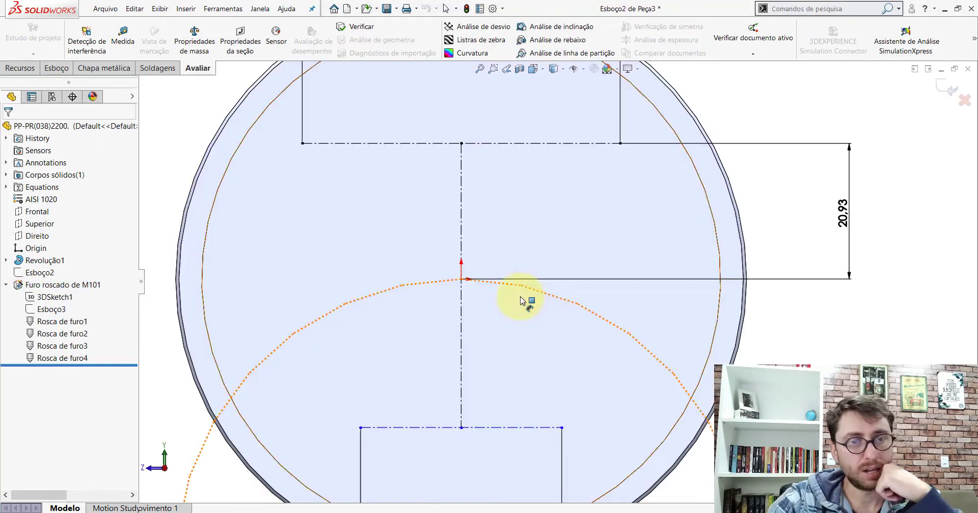
left_click(56, 68)
left_click(65, 33)
Step: Dimension the gap between the top and bottom horizontal centrelines to 49.18 mm
scroll(548, 273, "up", 3)
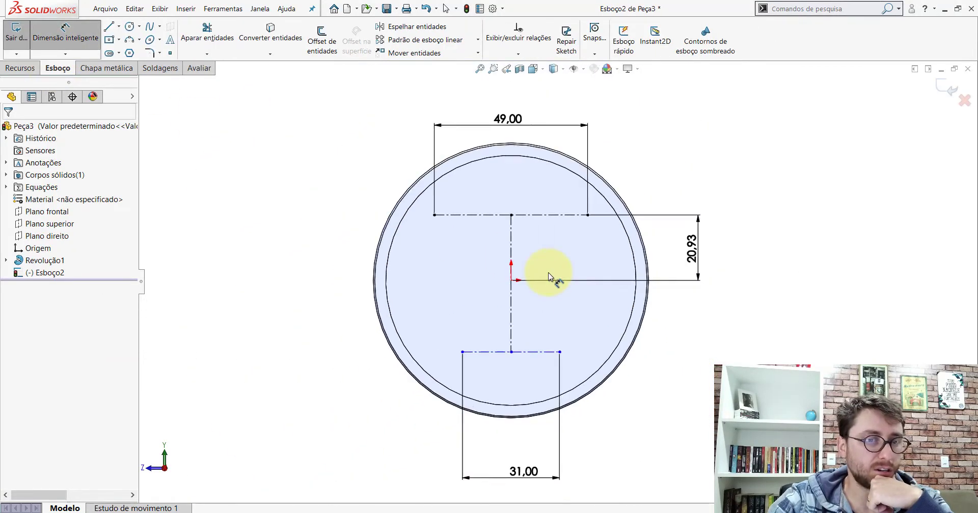
scroll(548, 273, "up", 2)
left_click(525, 260)
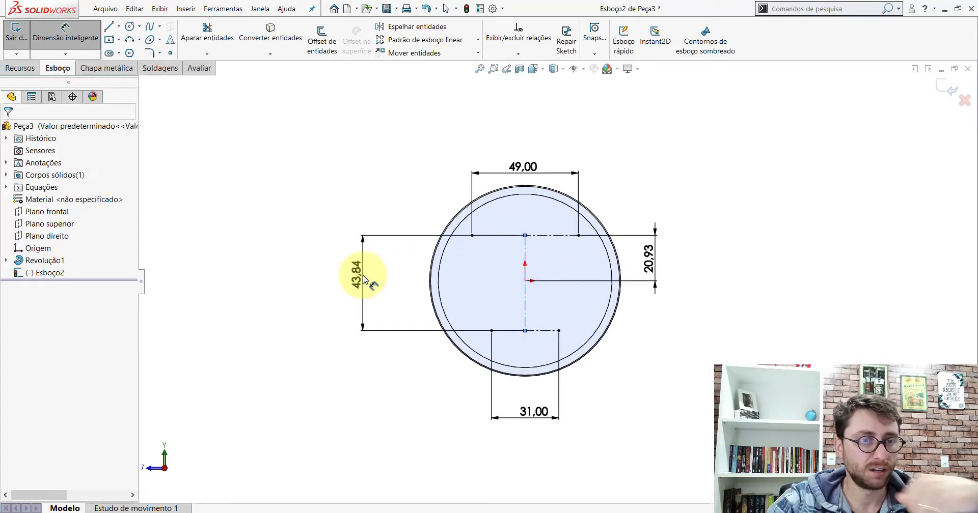
left_click(364, 279)
type("49,18")
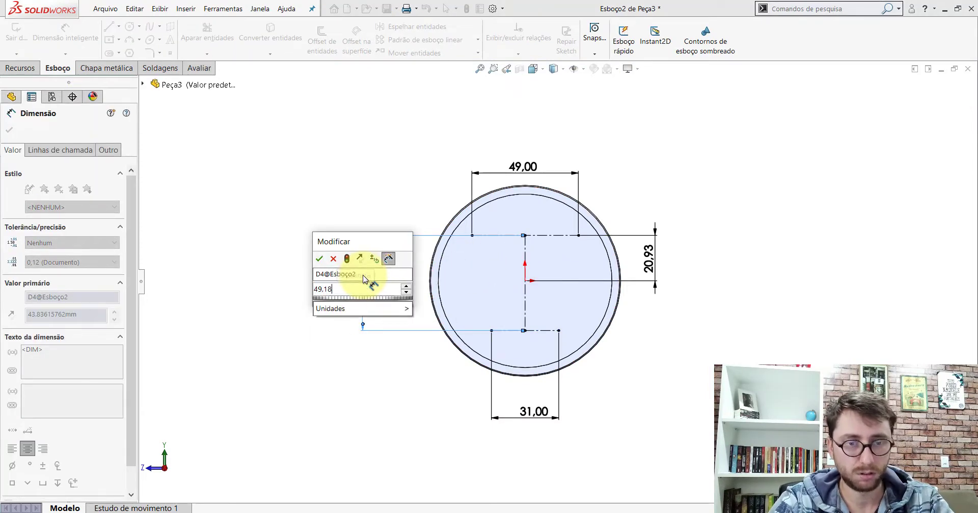
key("Return")
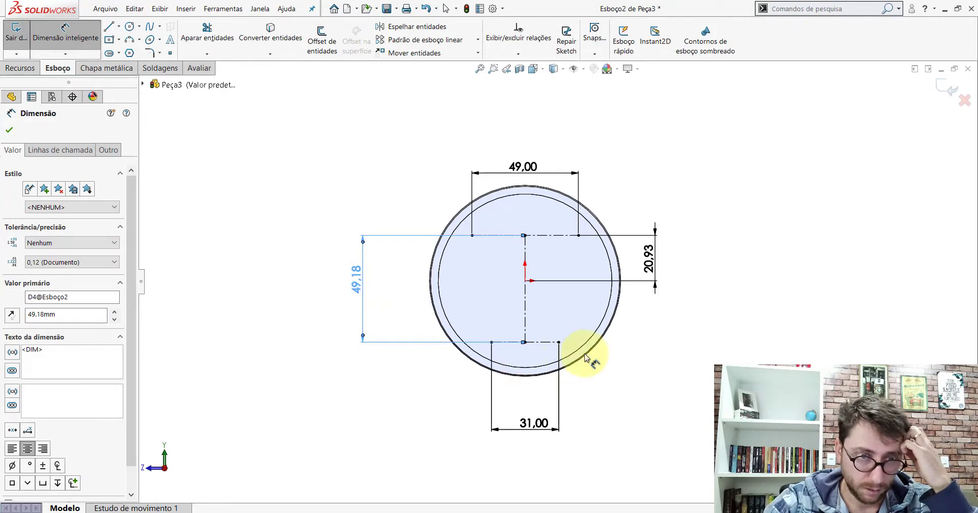
left_click(708, 337)
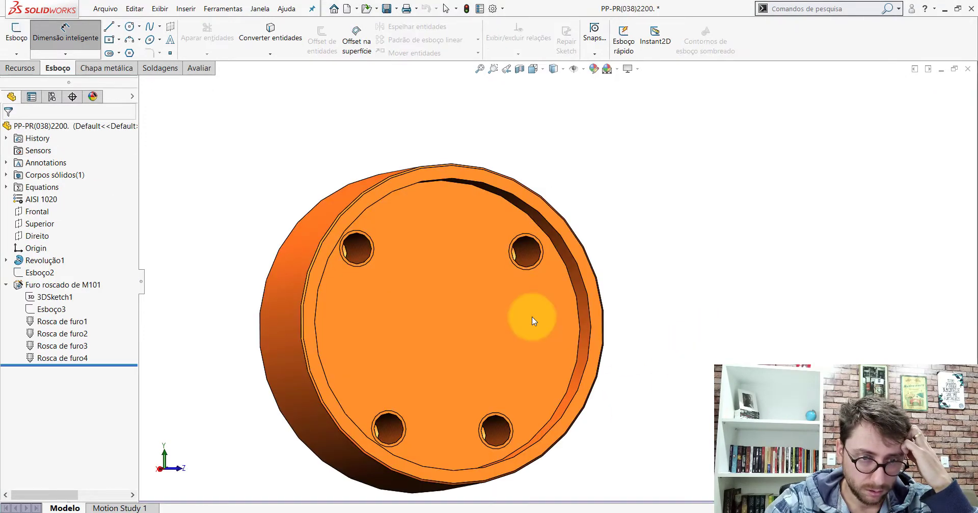
Step: On PP-PR(038)2200, measure the upper-right hole's 8.5 mm diameter and its offset from the front face
left_click(199, 68)
left_click(123, 43)
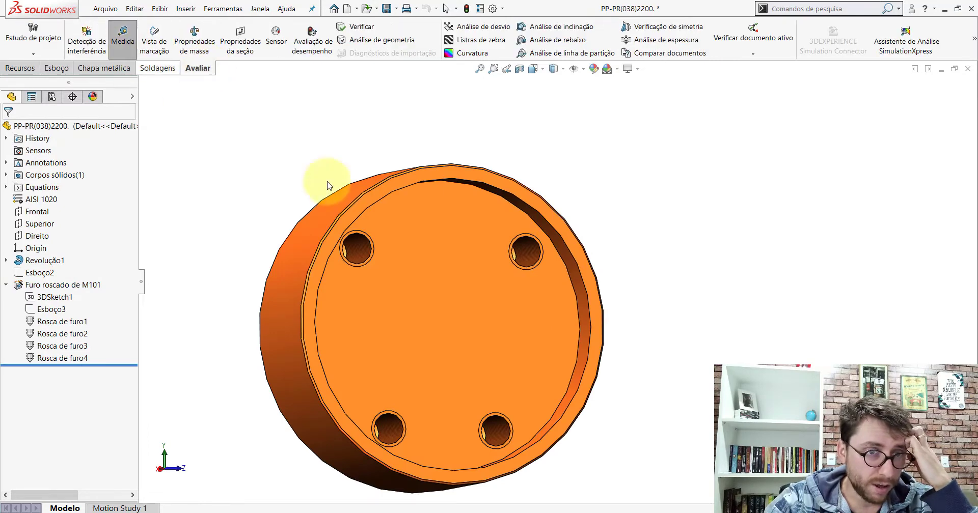
left_click(526, 252)
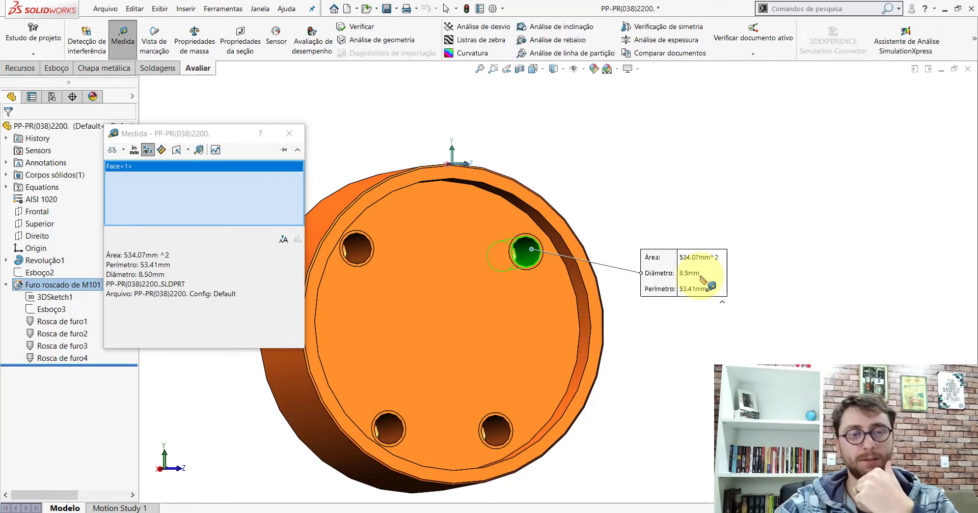
scroll(524, 217, "down", 5)
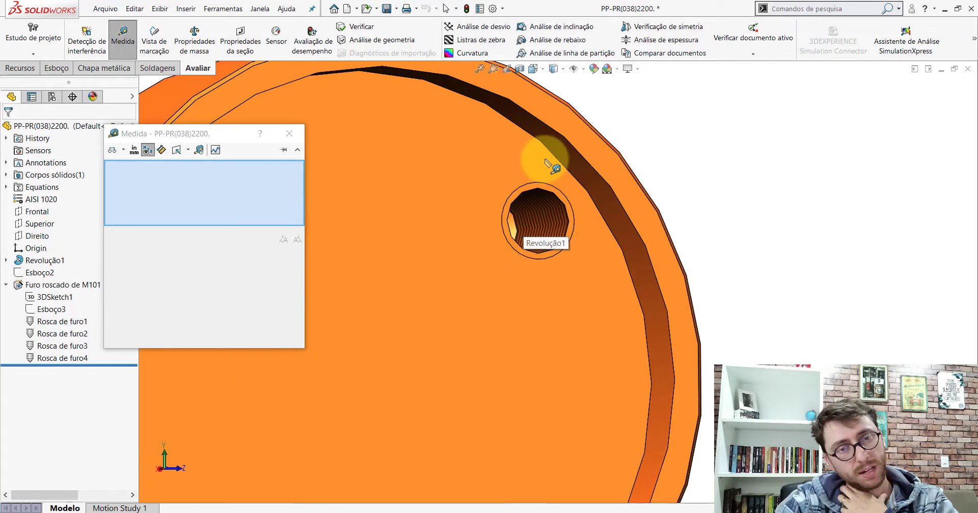
left_click(554, 196)
mouse_move(554, 196)
middle_mouse_down()
mouse_move(547, 221)
mouse_move(548, 154)
middle_mouse_up()
left_click(548, 221)
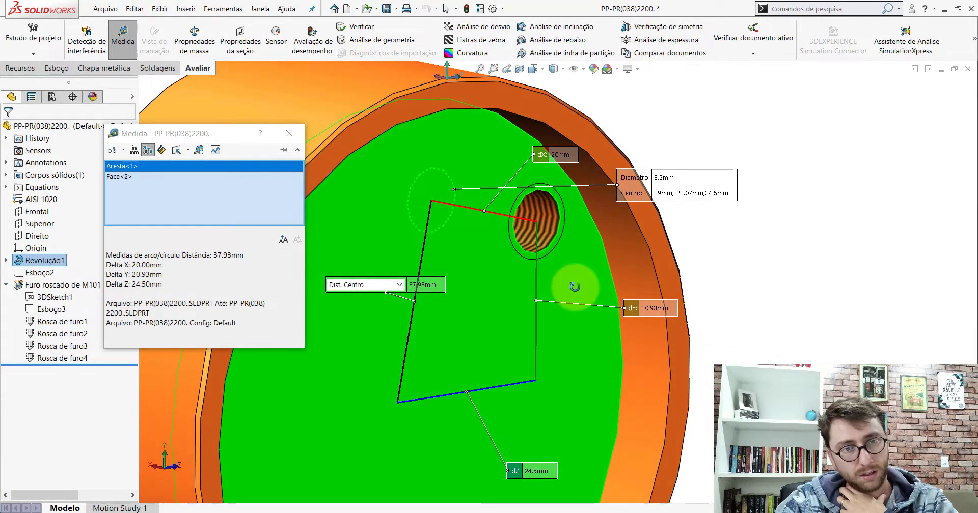
left_click_drag(548, 155, 517, 170)
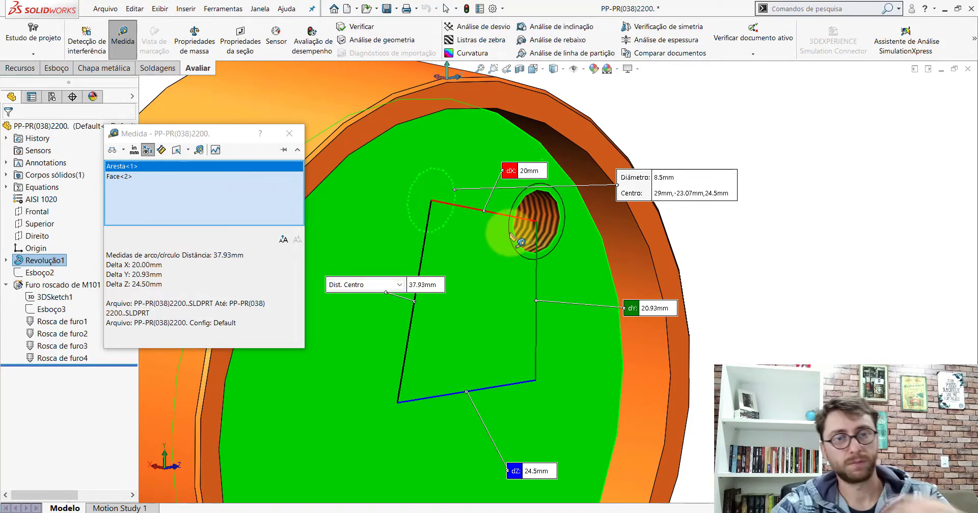
key("Escape")
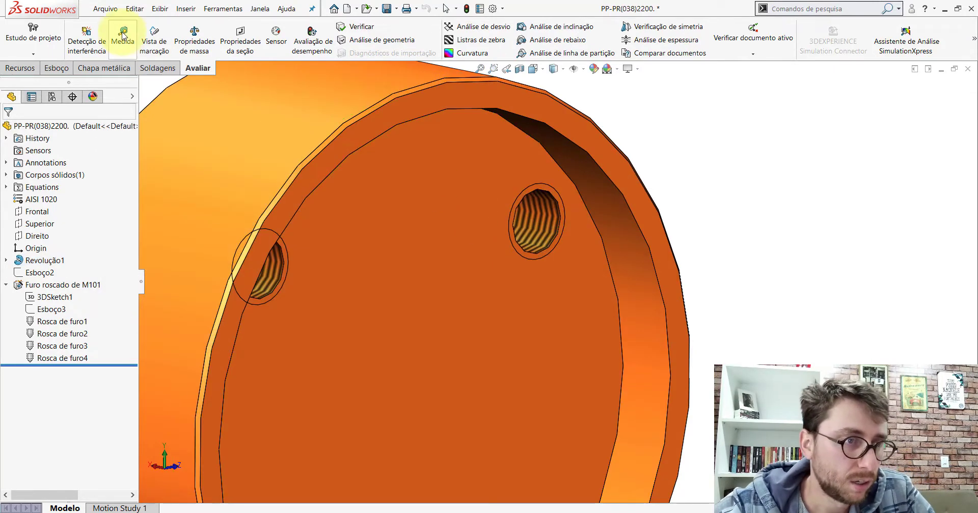
Step: Measure the hole vertex's 22.55 mm distance from the inner face, then return to Esboço2
left_click(123, 44)
mouse_move(465, 277)
middle_mouse_down()
mouse_move(545, 225)
mouse_move(527, 221)
middle_mouse_up()
left_click(529, 224)
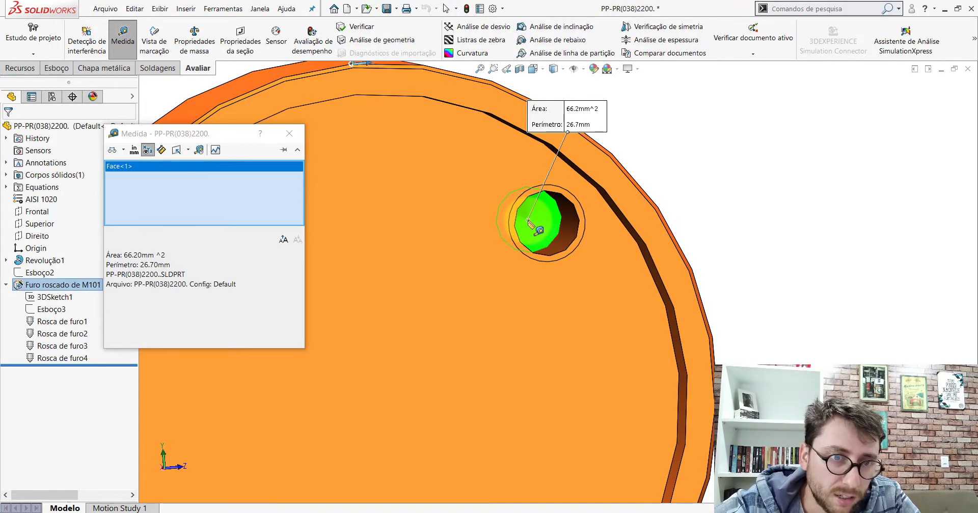
left_click(675, 229)
key("Escape")
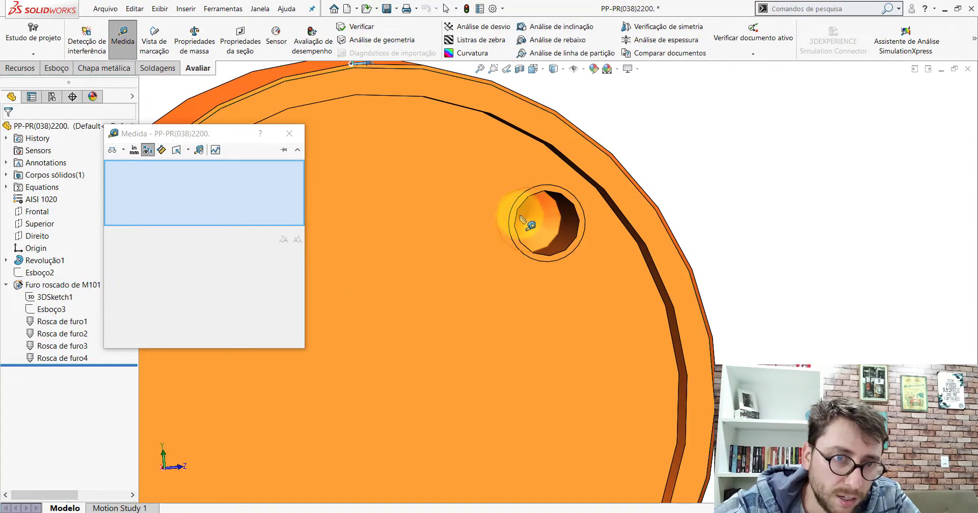
left_click(528, 224)
left_click(487, 191)
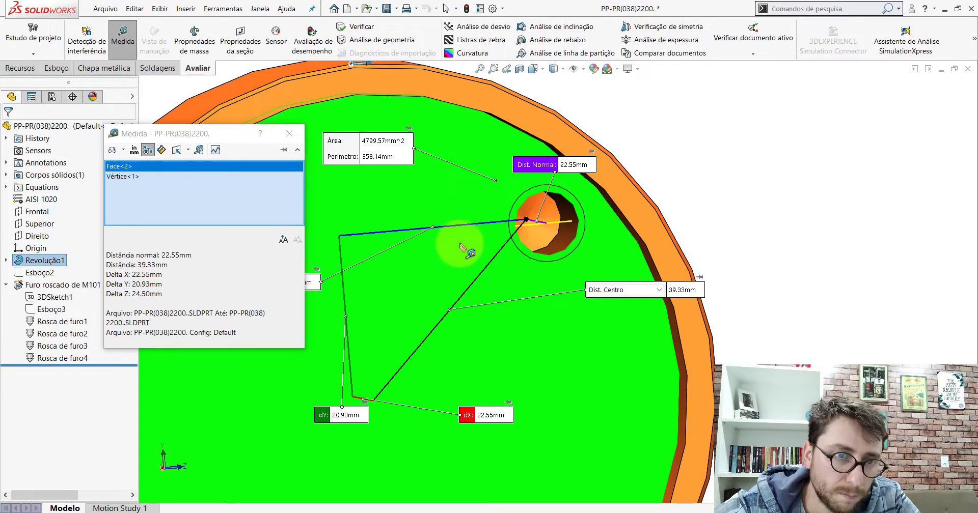
middle_click_drag(454, 236, 505, 265)
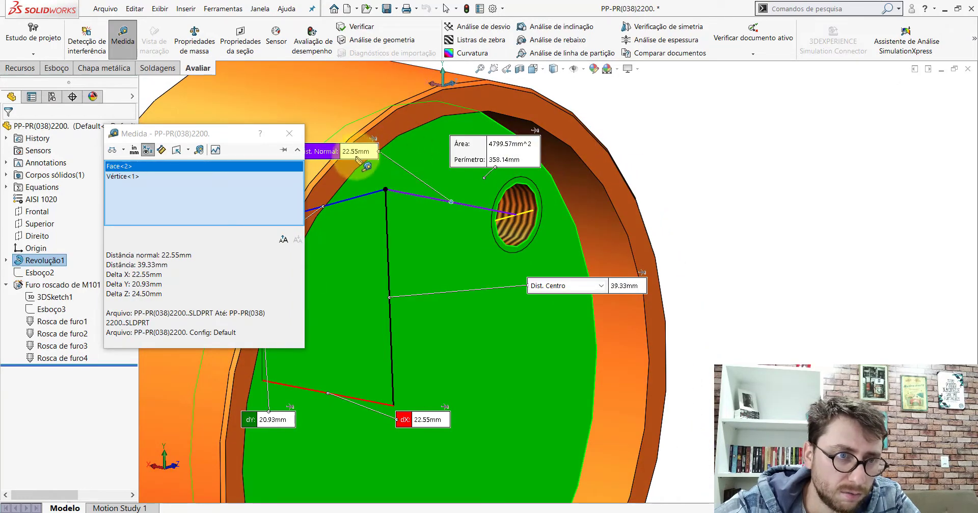
key("Escape")
key("Escape")
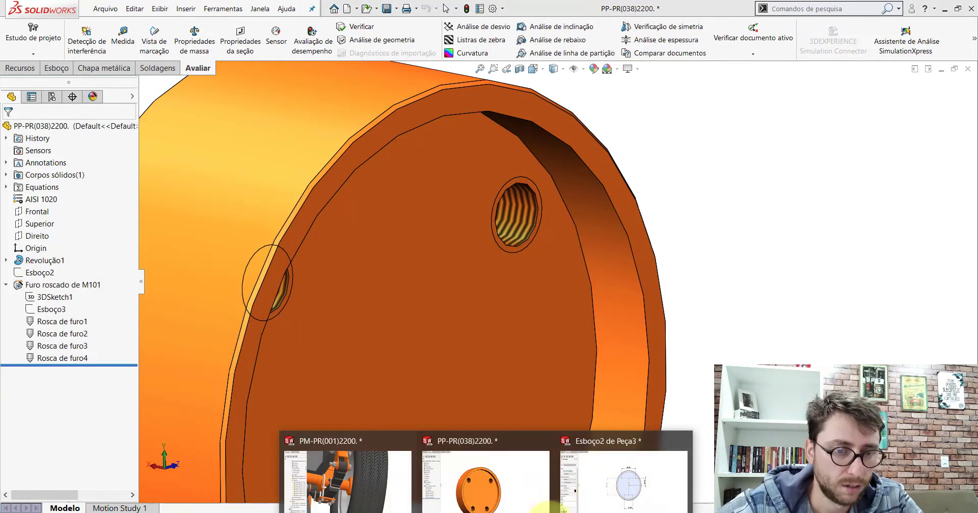
key("ctrl+Tab")
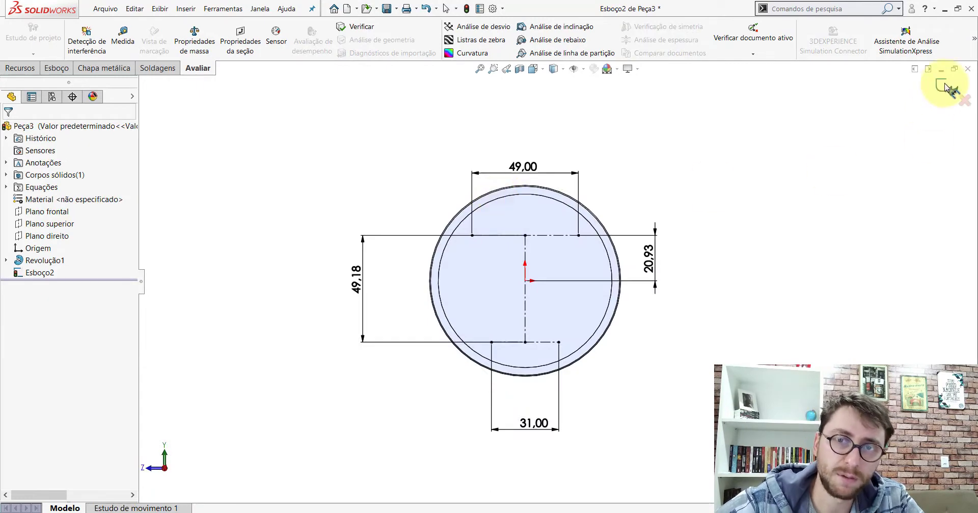
Step: Exit the sketch, try the Hole Wizard, then cancel the hole specification
left_click(948, 88)
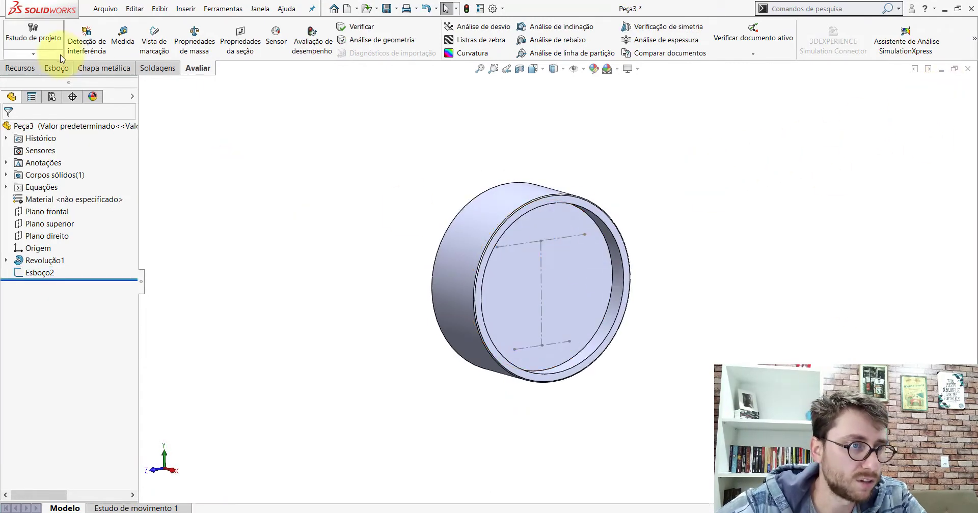
left_click(27, 72)
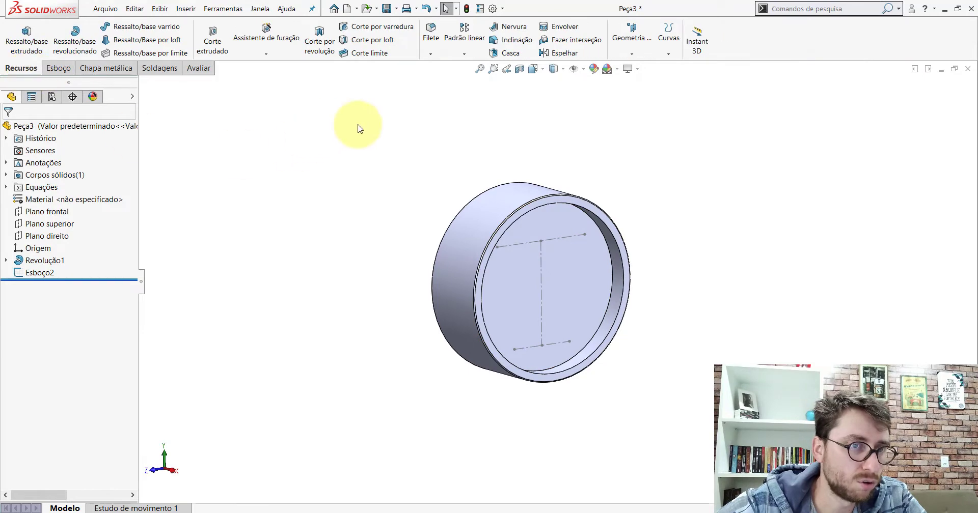
left_click(269, 45)
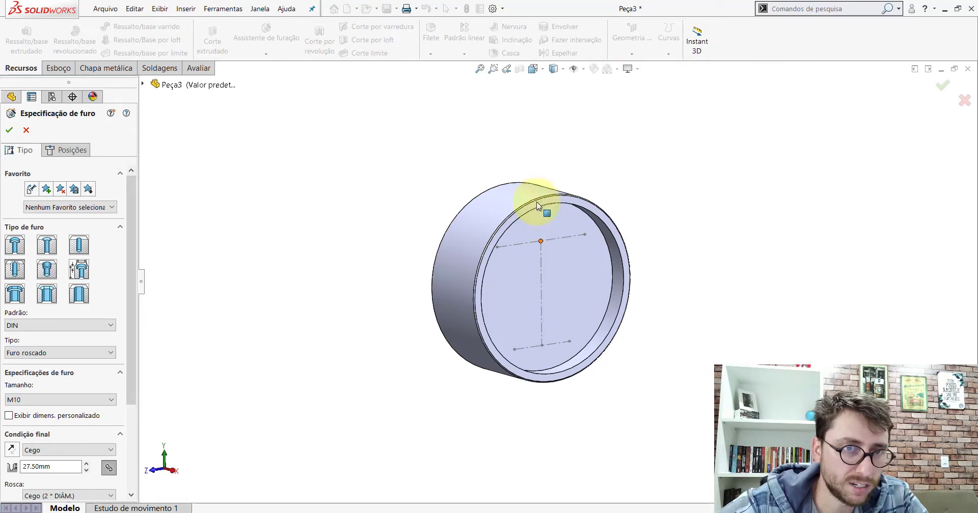
left_click(584, 69)
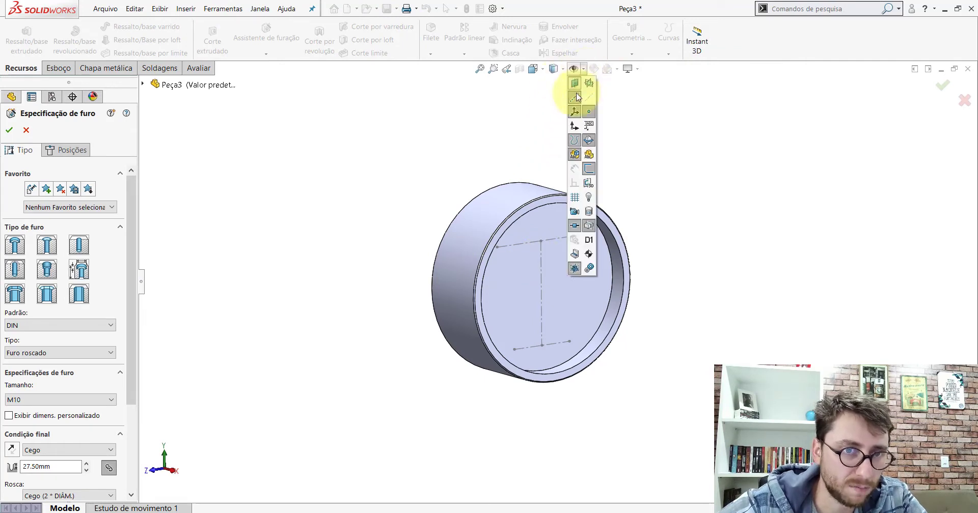
left_click(26, 131)
Step: Check Esboço2's display options and restart the Hole Wizard for a DIN M10 threaded hole
left_click(584, 69)
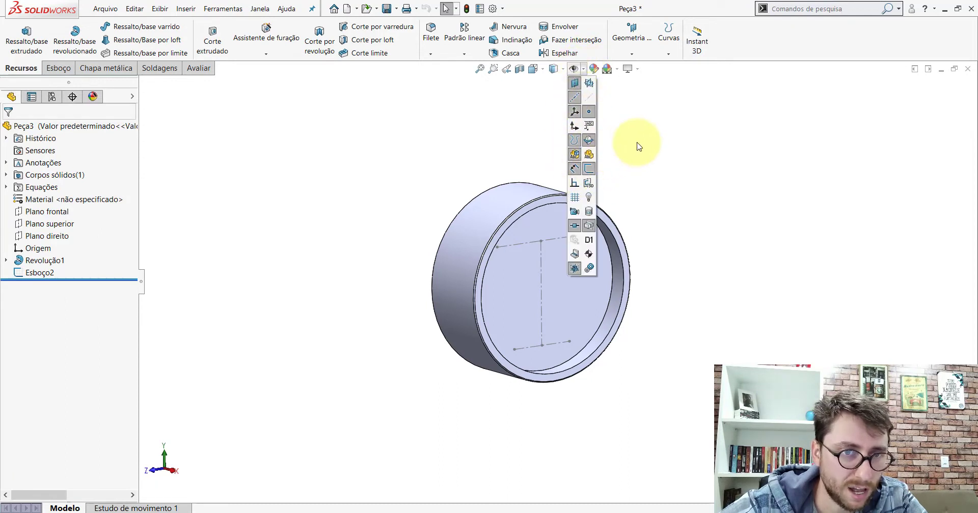
right_click(29, 274)
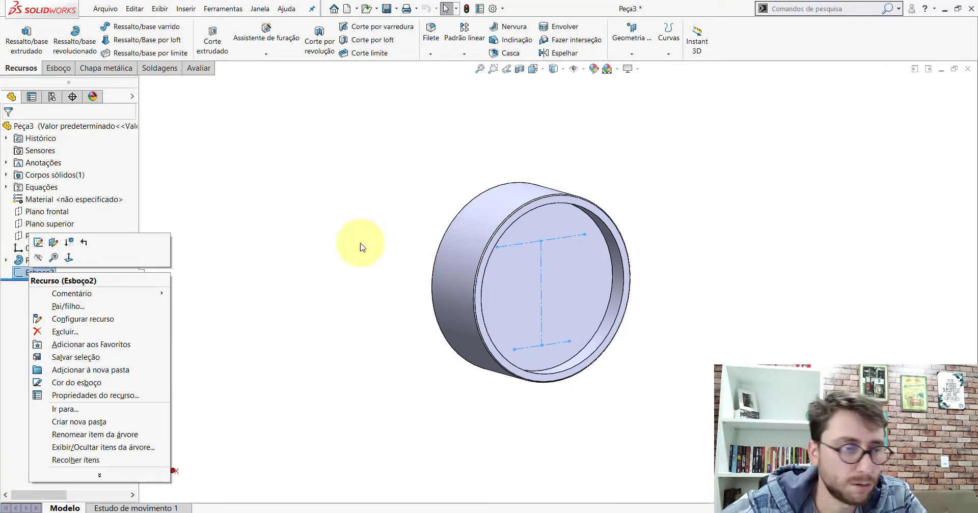
key("Escape")
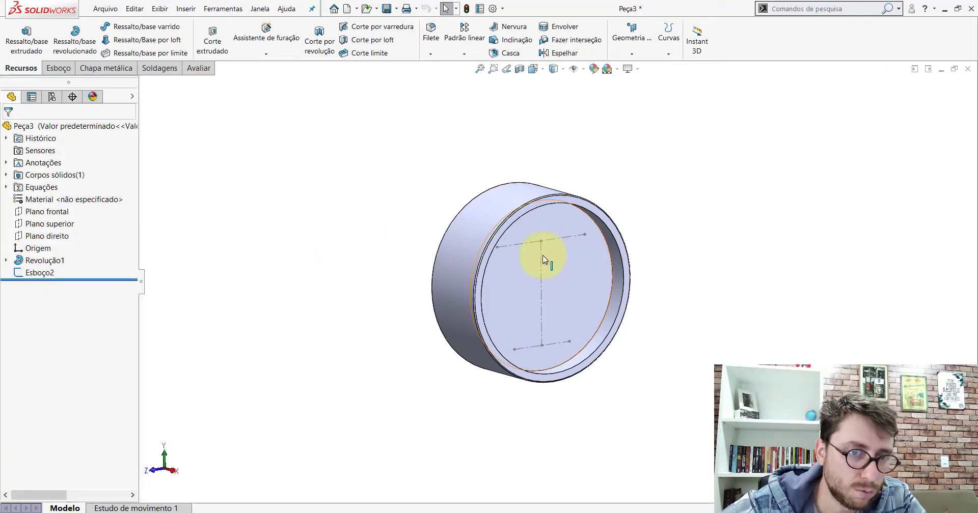
left_click(491, 242)
left_click(496, 98)
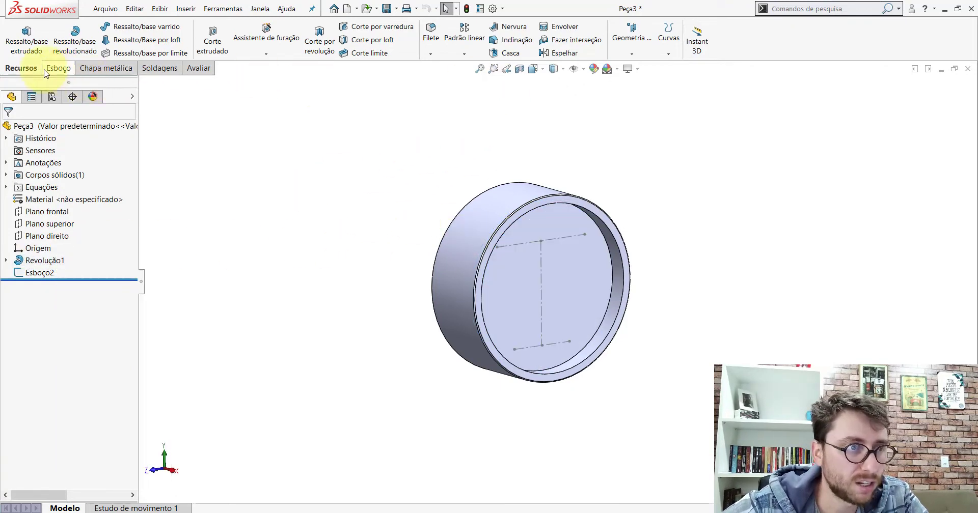
left_click(265, 32)
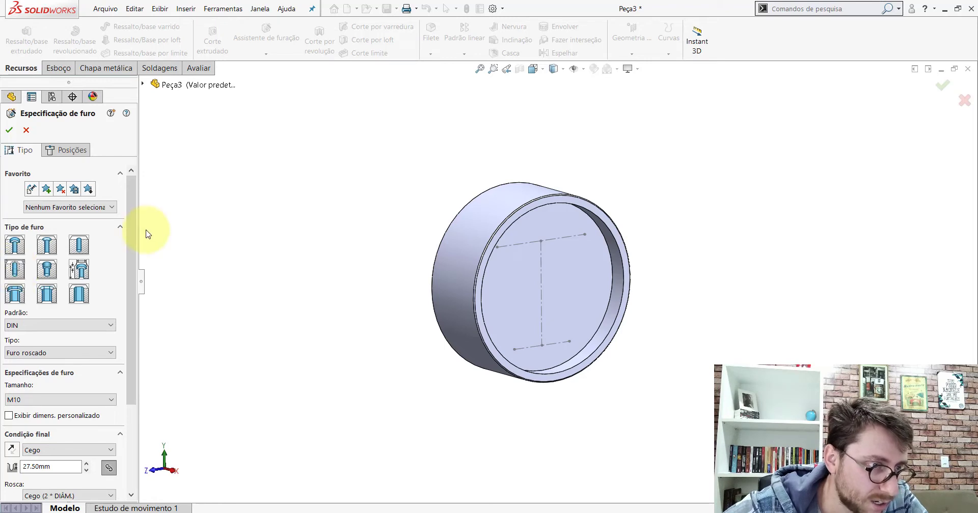
Step: Keep the DIN M10 threaded hole and set its blind depth to 20 mm
scroll(133, 240, "down", 3)
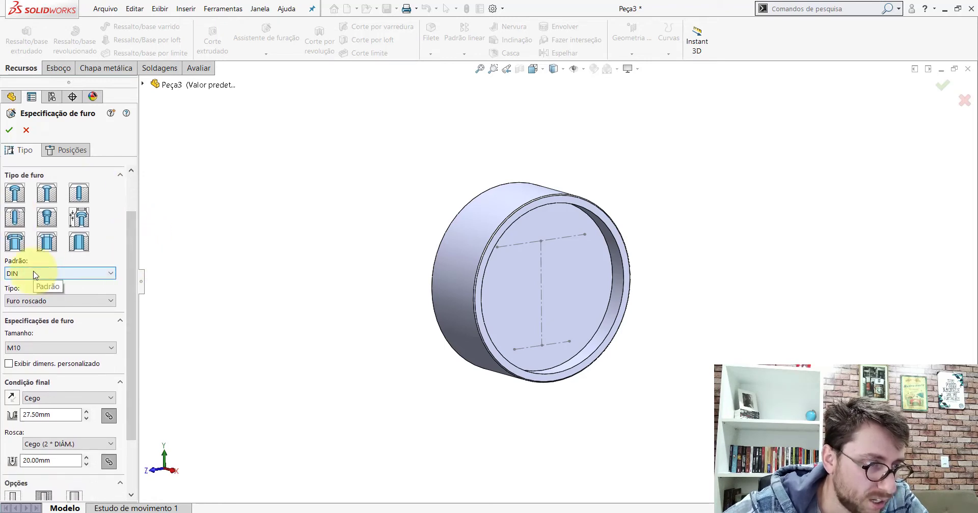
scroll(130, 287, "down", 4)
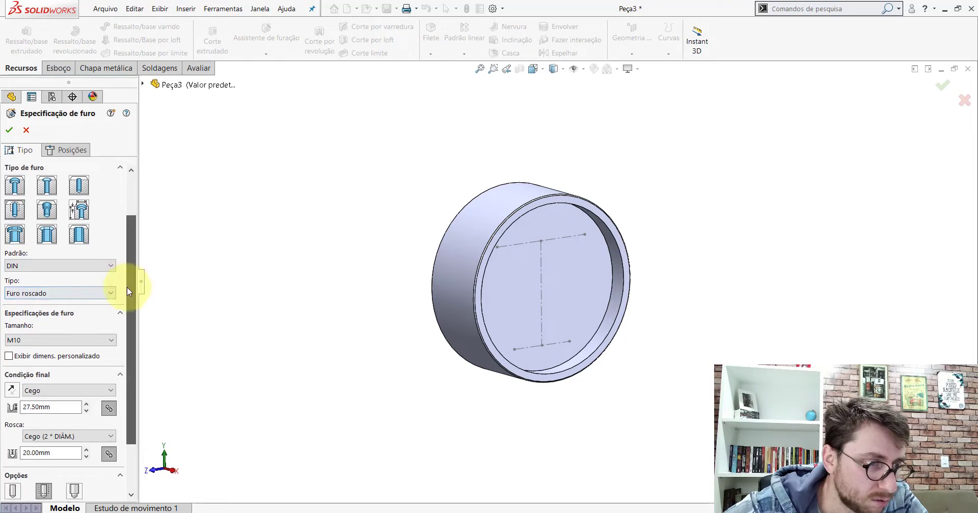
left_click(30, 276)
left_click(31, 294)
type("20")
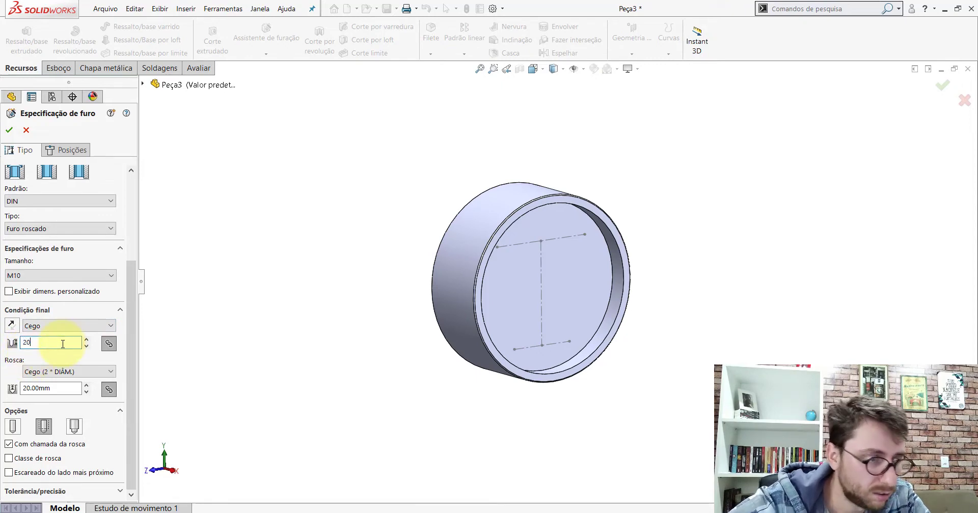
left_click(54, 390)
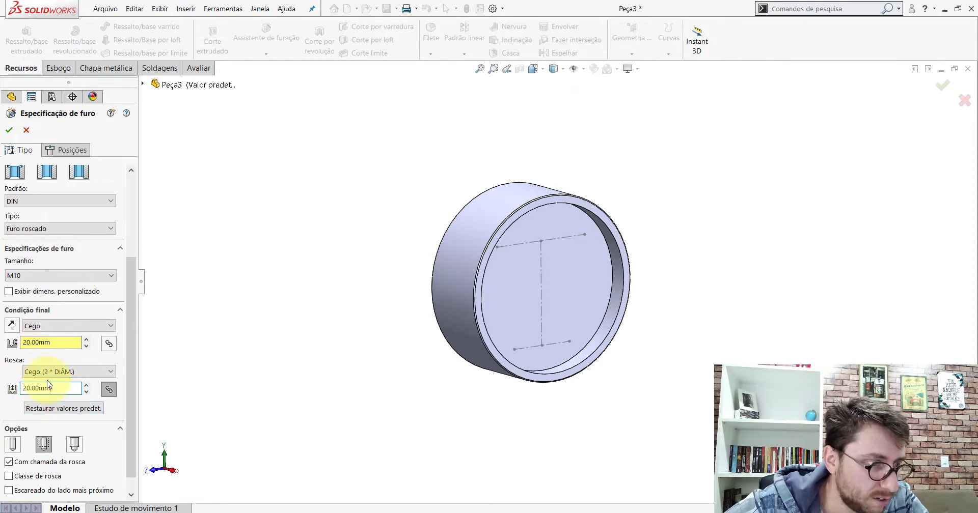
left_click_drag(131, 326, 130, 354)
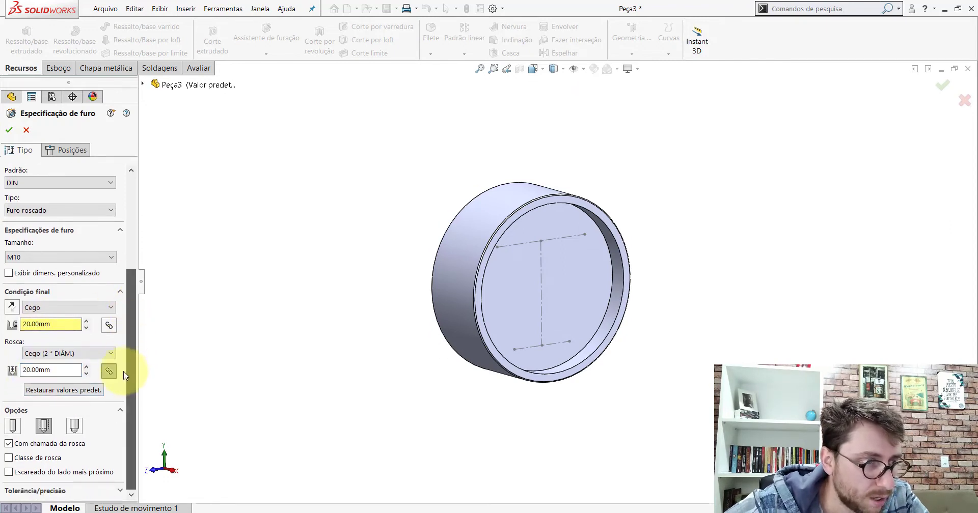
left_click(71, 151)
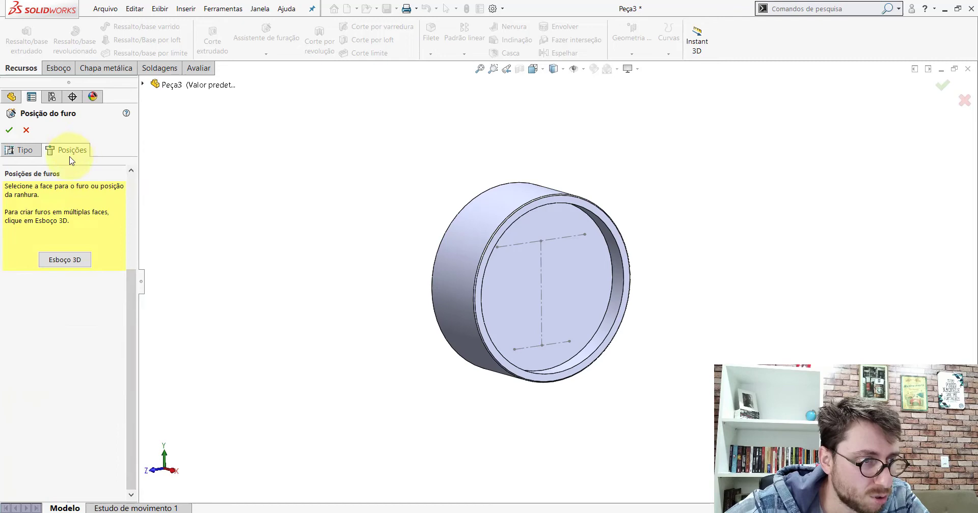
Step: Place four hole points on the cup's inner face at the construction-line ends
left_click(59, 260)
left_click(601, 252)
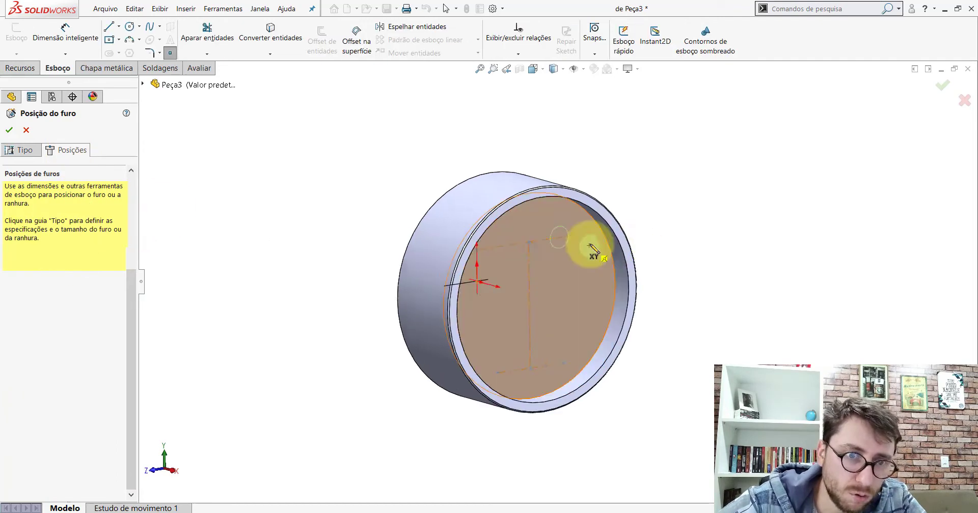
scroll(592, 247, "down", 3)
scroll(586, 240, "down", 2)
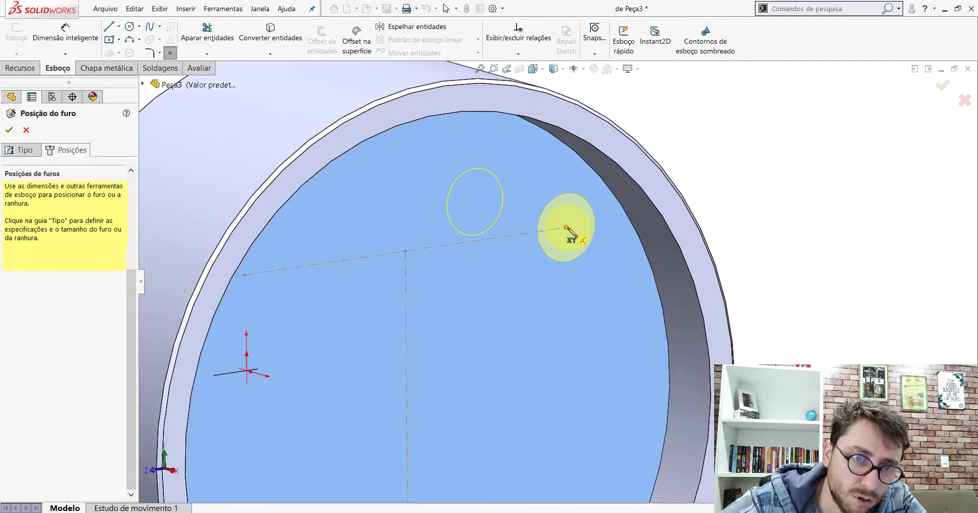
left_click(501, 312)
middle_click_drag(501, 312, 413, 275)
left_click(322, 273)
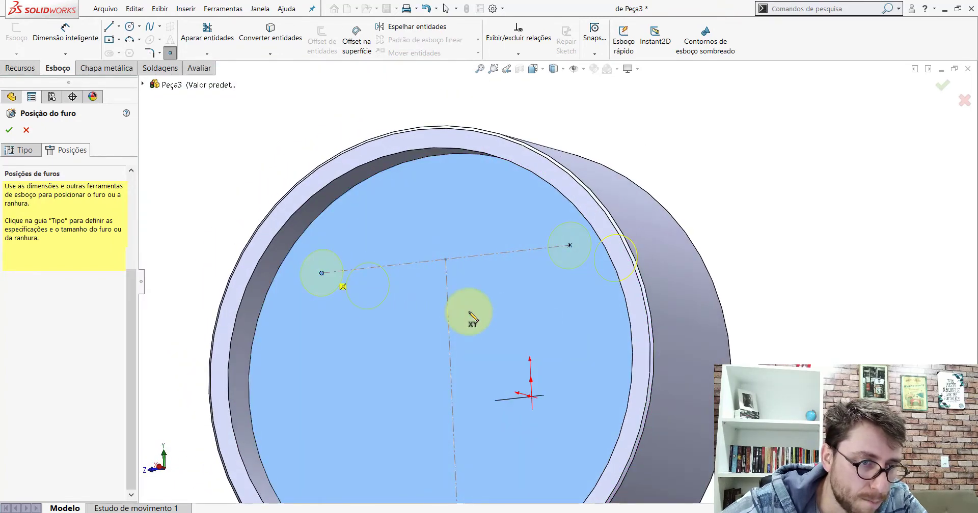
scroll(491, 349, "up", 3)
scroll(481, 350, "down", 4)
scroll(456, 330, "down", 2)
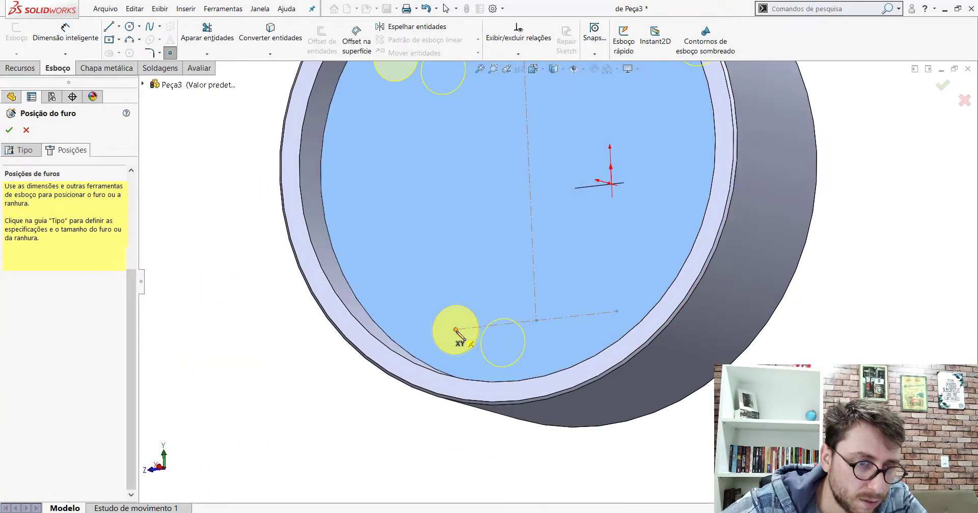
left_click(456, 331)
scroll(580, 300, "down", 1)
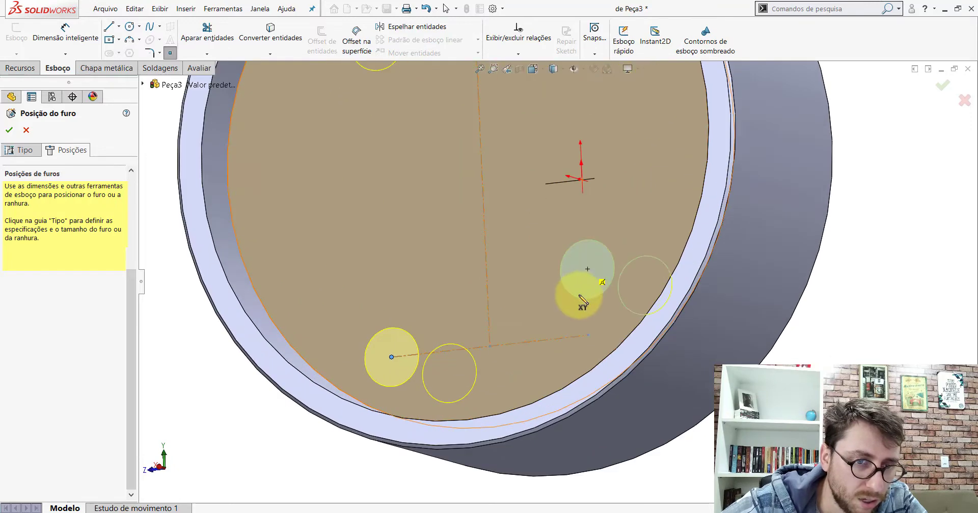
left_click(588, 335)
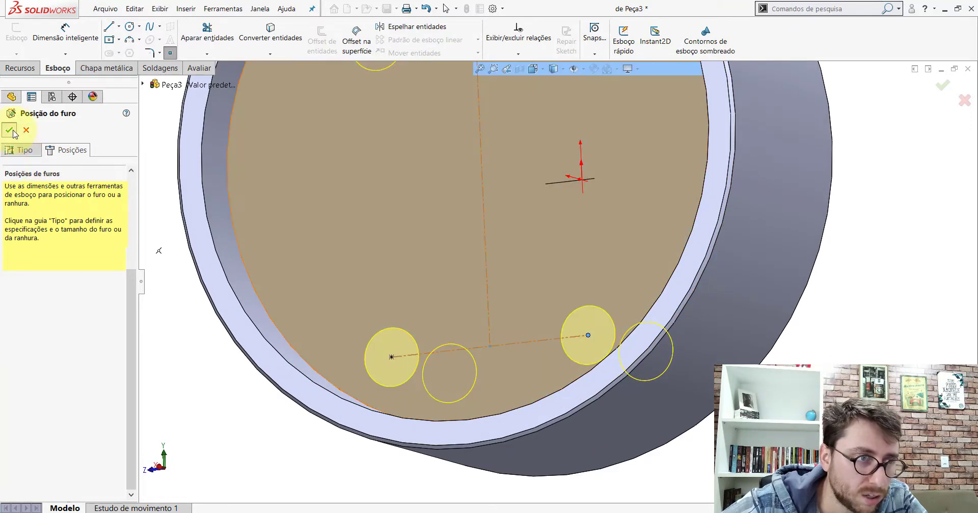
Step: Accept the four M10 threaded holes and rotate the part to inspect them
left_click(10, 130)
scroll(531, 190, "up", 4)
scroll(535, 234, "up", 3)
middle_click_drag(520, 225, 595, 258)
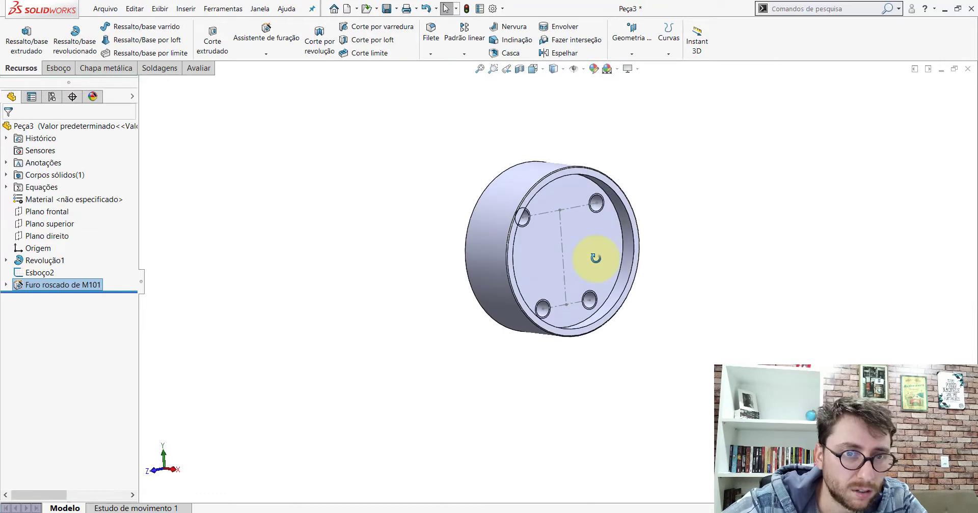
left_click(198, 68)
Step: Measure a new hole's 8.5 mm edge diameter and its distance to the inner face
left_click(123, 35)
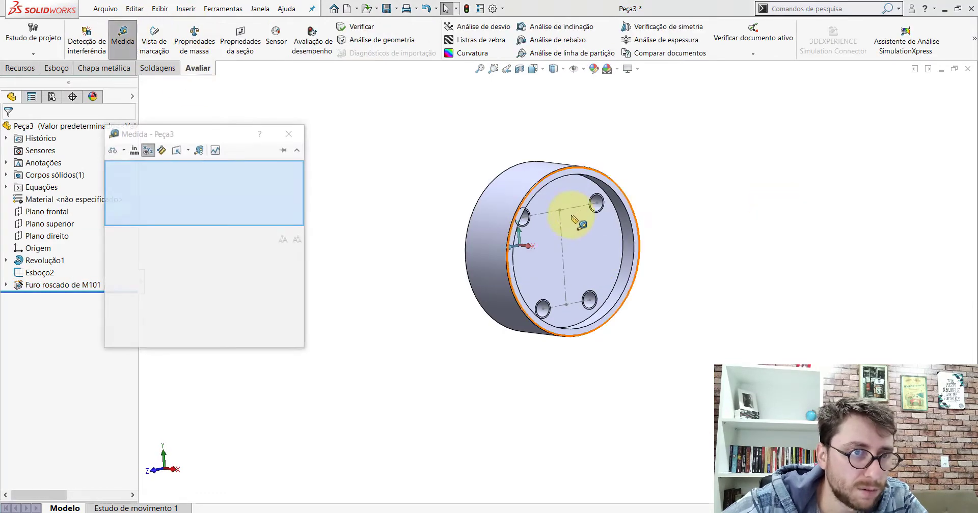
scroll(575, 220, "down", 3)
scroll(593, 214, "down", 2)
left_click(591, 220)
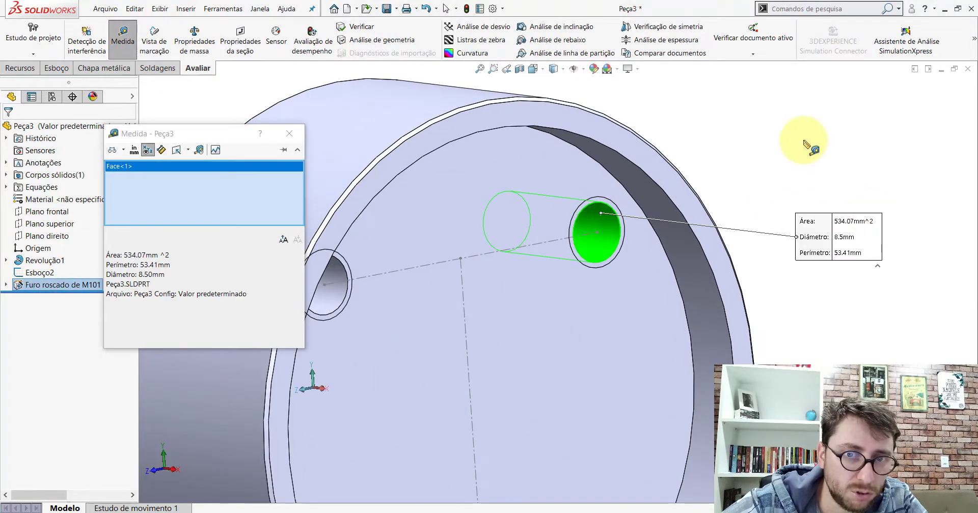
left_click(594, 224)
scroll(593, 221, "down", 3)
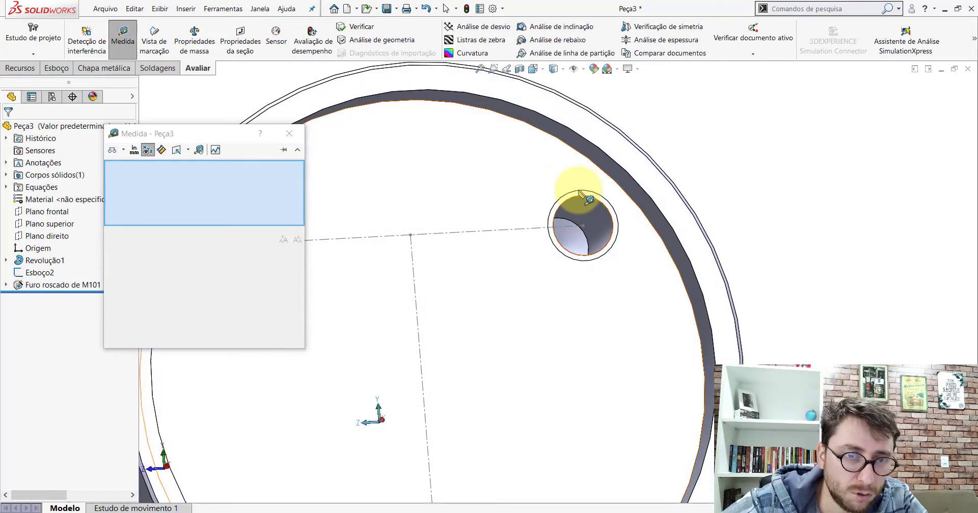
left_click(587, 236)
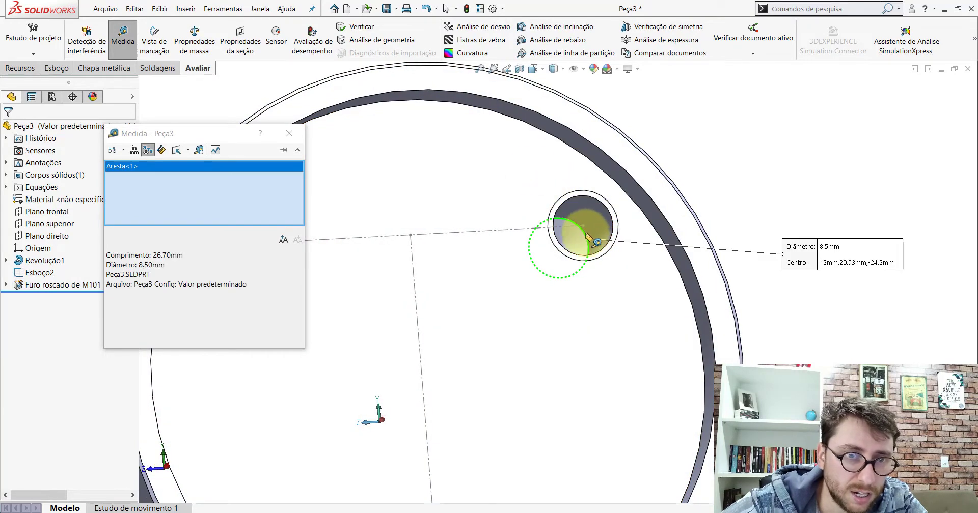
left_click(529, 164)
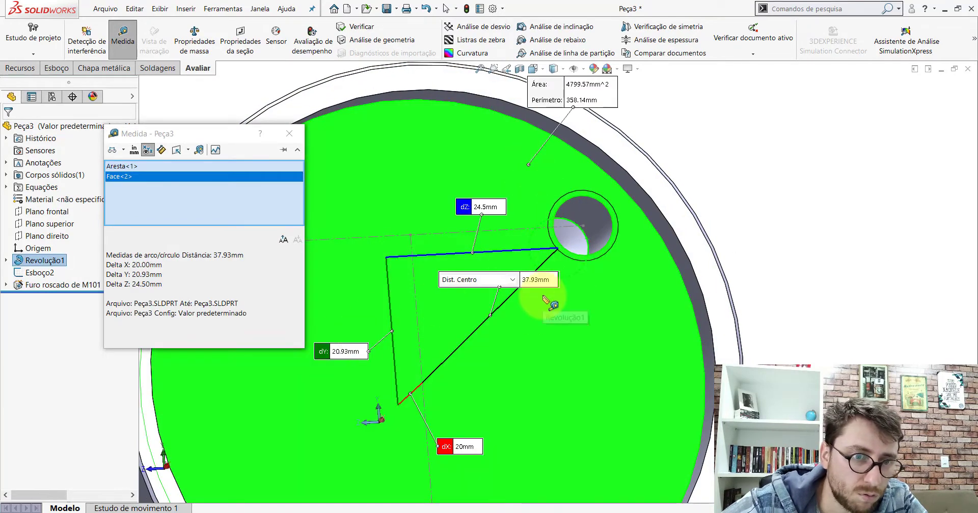
scroll(546, 300, "up", 3)
Step: Measure the hole centre's 22.55 mm normal distance from the cup's inner face
left_click(829, 124)
scroll(596, 224, "down", 3)
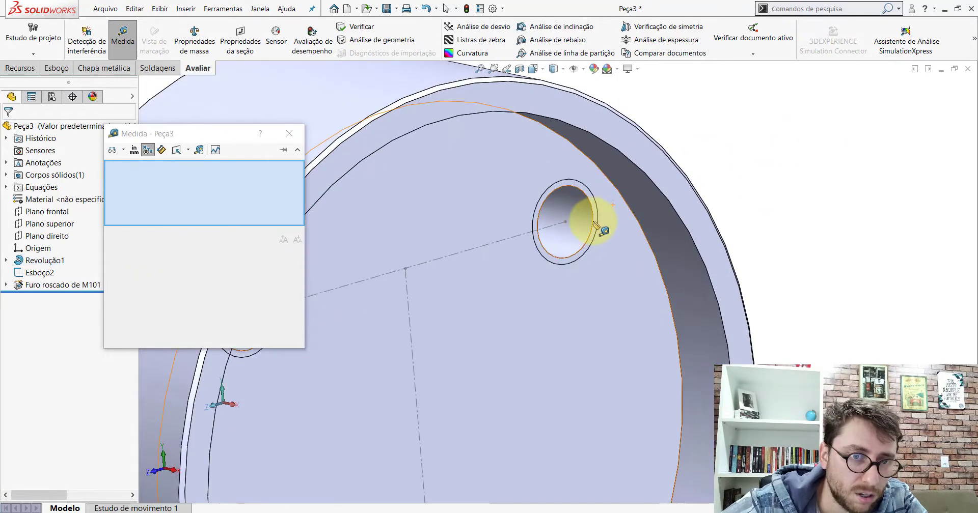
scroll(596, 224, "down", 2)
middle_click_drag(557, 201, 482, 227)
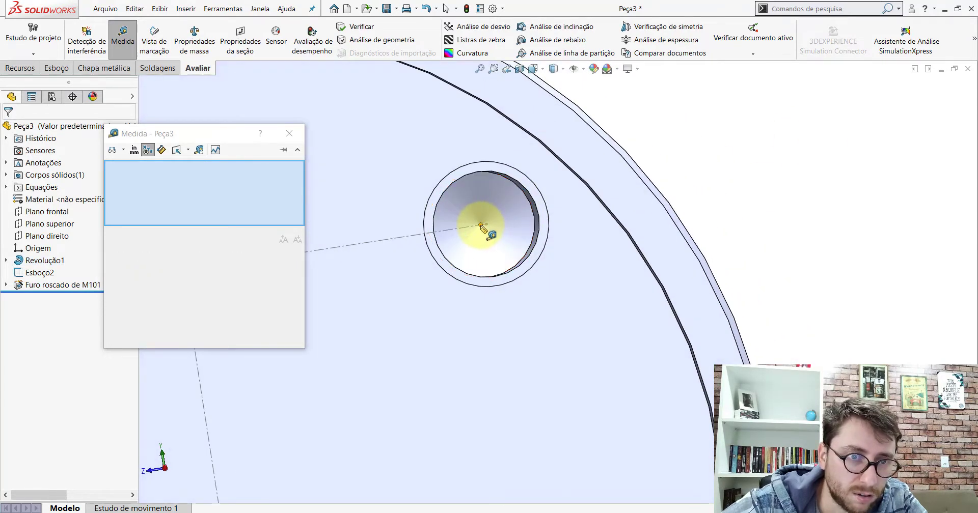
left_click(481, 226)
left_click(422, 159)
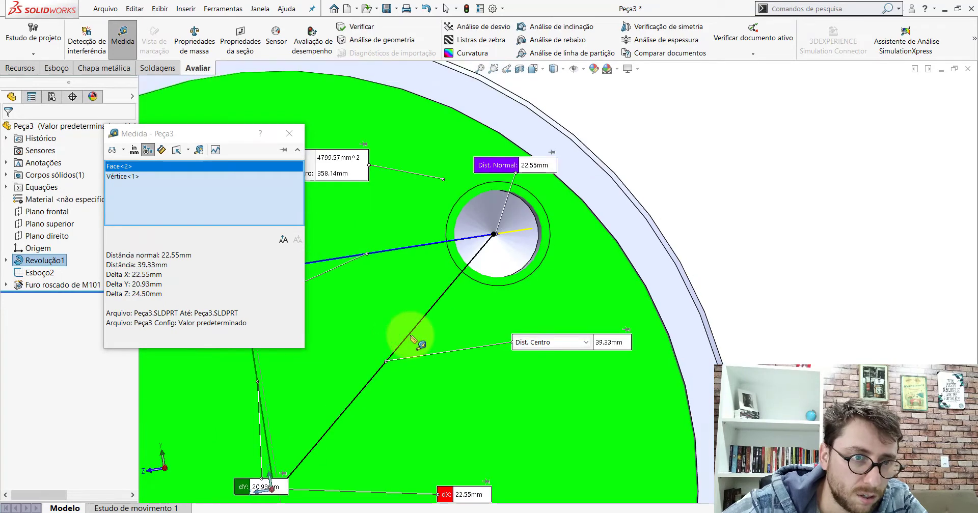
scroll(413, 339, "up", 2)
middle_click_drag(459, 328, 476, 339)
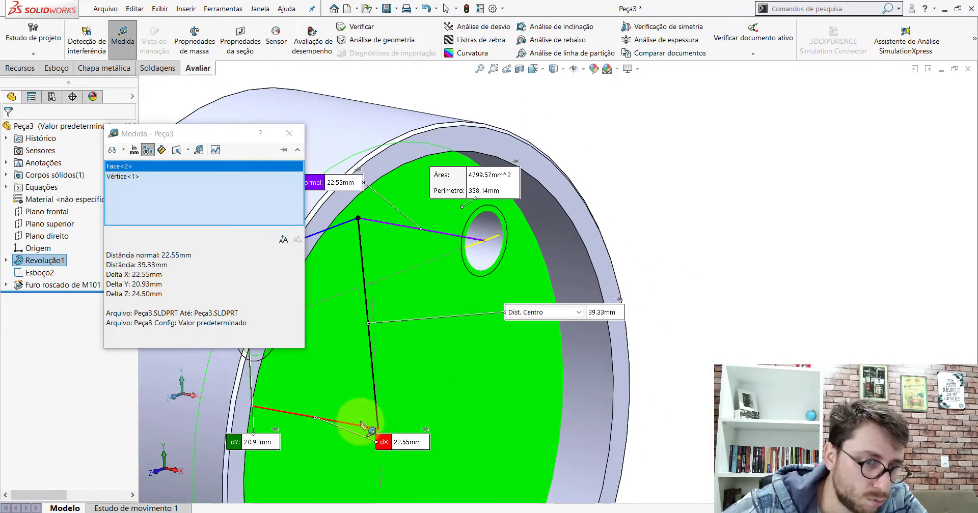
Step: Turn on shaded cosmetic thread display in the Annotations details, then orbit to inspect the four M10 holes
key("Escape")
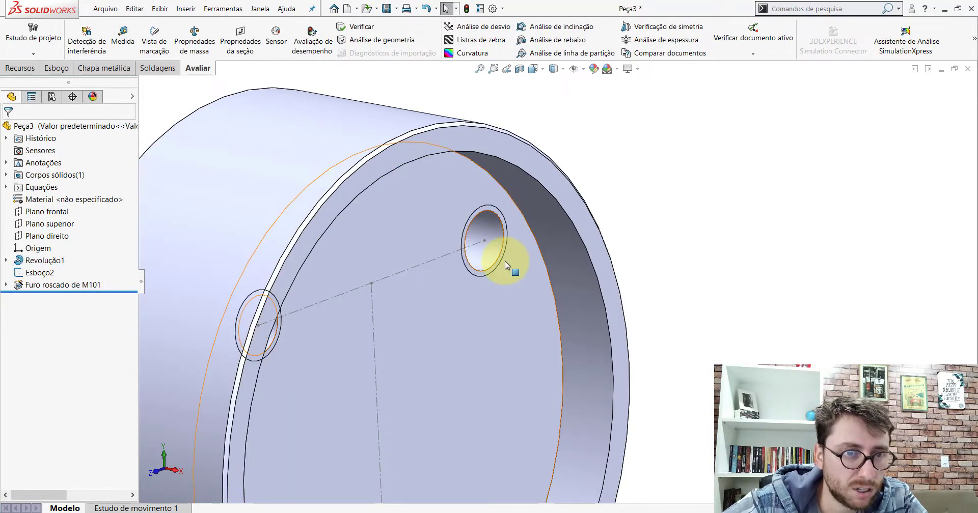
scroll(505, 261, "up", 3)
scroll(509, 270, "down", 2)
scroll(556, 211, "down", 1)
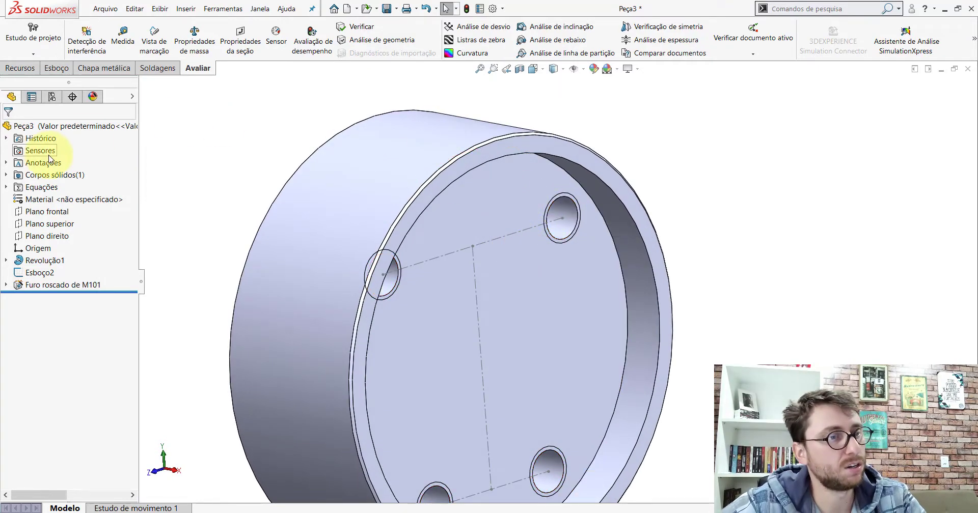
right_click(41, 165)
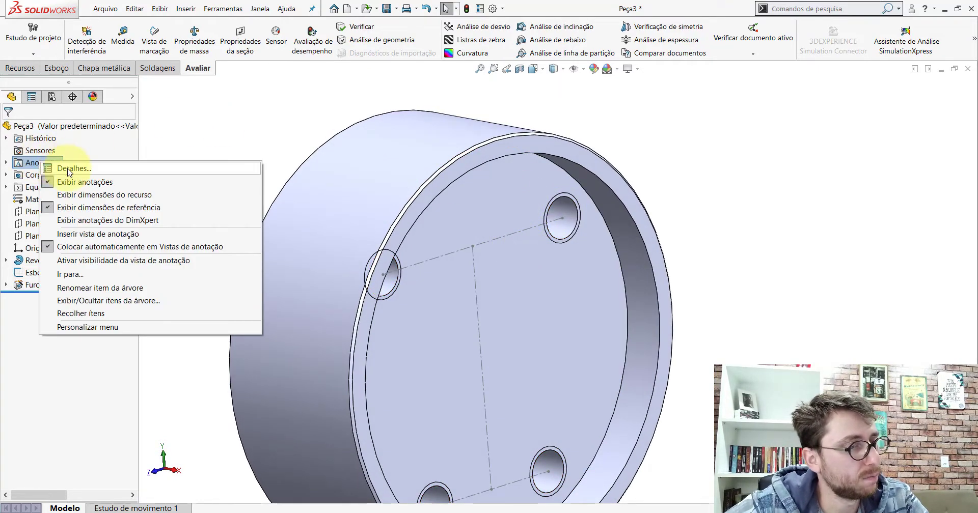
left_click(69, 170)
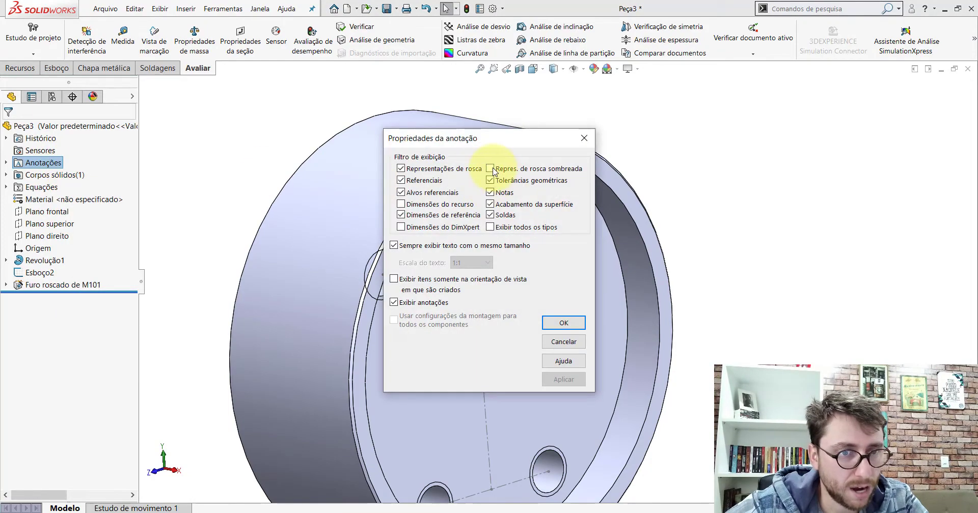
left_click(564, 323)
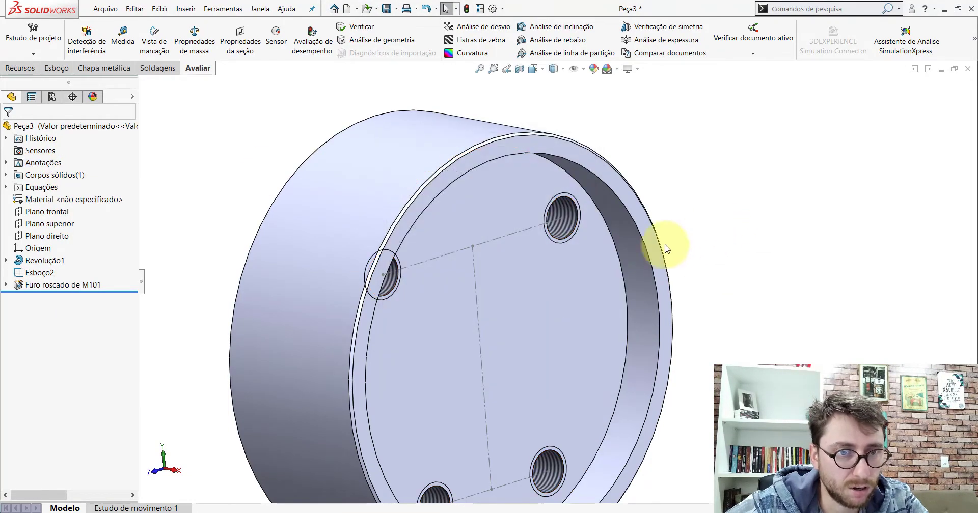
scroll(583, 243, "down", 3)
mouse_move(584, 242)
middle_mouse_down()
mouse_move(520, 201)
mouse_move(575, 253)
mouse_move(562, 265)
middle_mouse_up()
scroll(561, 265, "up", 5)
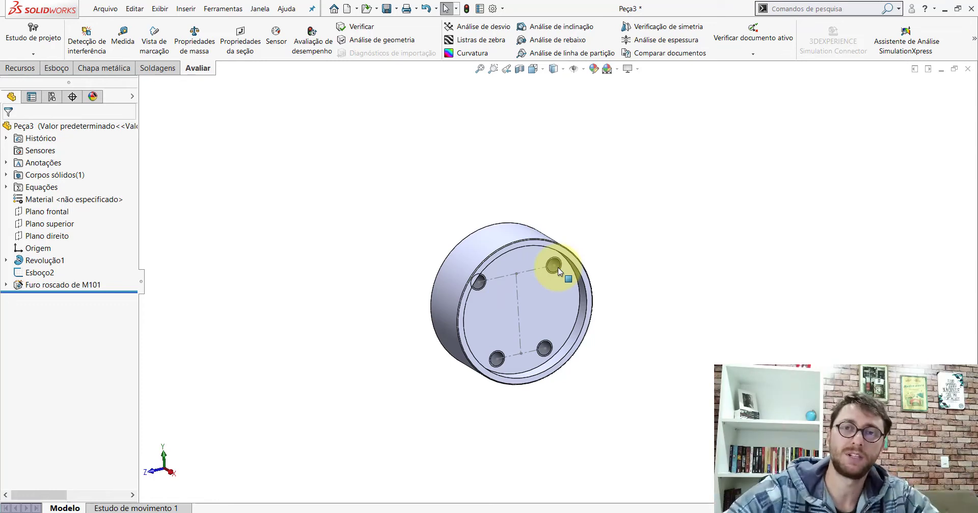
Step: Hide sketch Esboço2 and set the part to the Isometric view
right_click(24, 272)
left_click(34, 256)
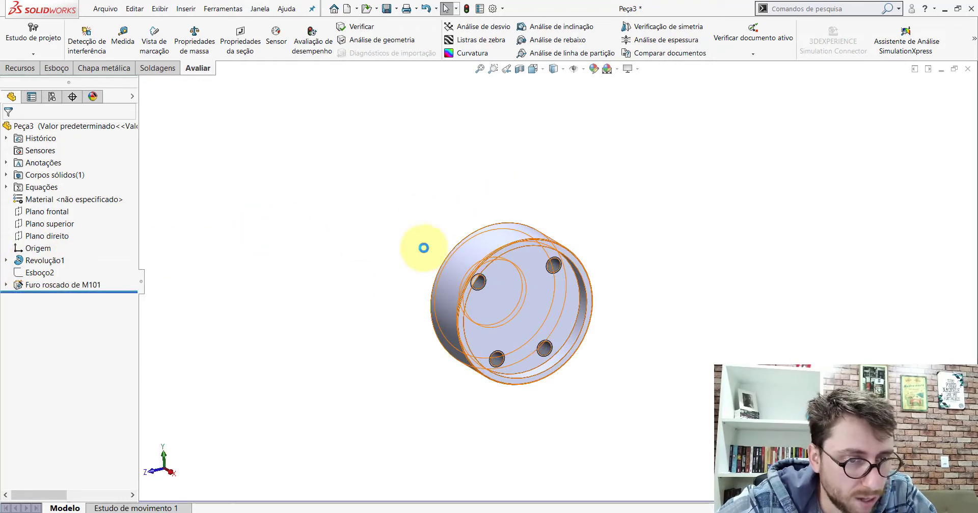
scroll(423, 245, "up", 3)
mouse_move(542, 308)
middle_mouse_down()
mouse_move(513, 276)
mouse_move(695, 308)
mouse_move(564, 234)
middle_mouse_up()
left_click(532, 69)
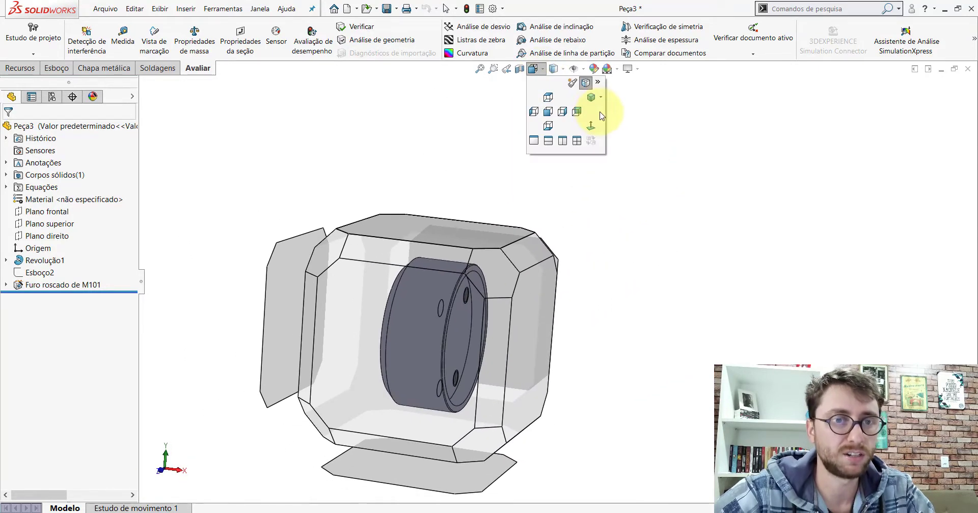
left_click(593, 98)
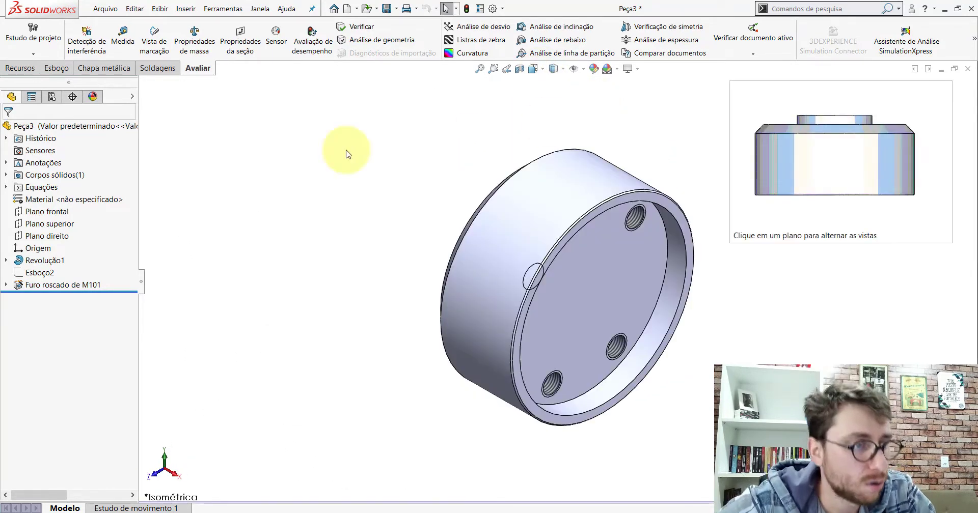
Step: Assign AISI 1020 material and give the whole part an orange appearance
right_click(95, 198)
left_click(122, 242)
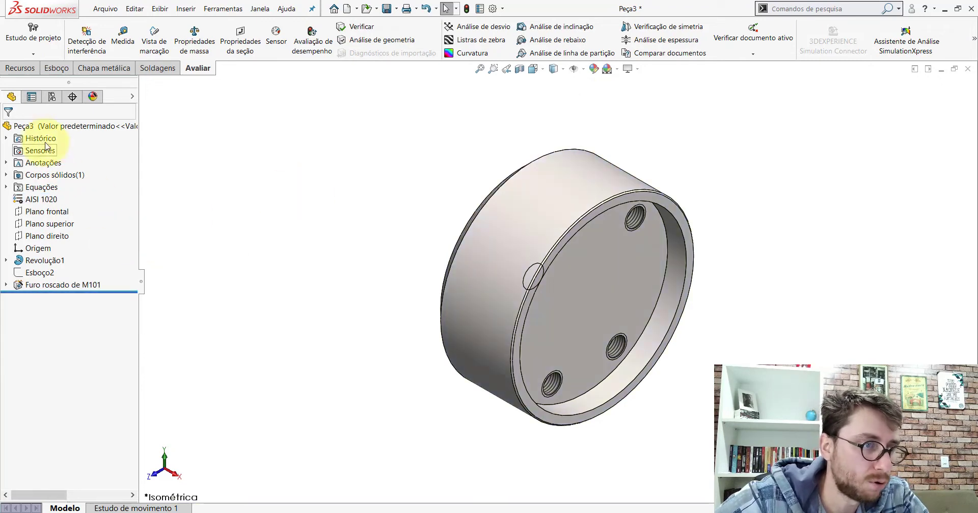
right_click(23, 125)
left_click(113, 139)
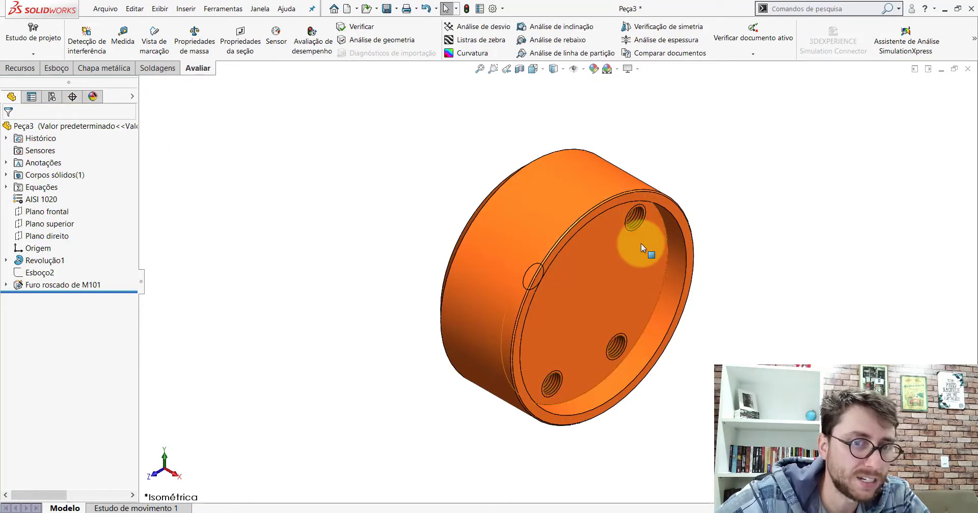
Step: Make the Plano frontal and Plano superior reference planes visible
scroll(564, 295, "up", 3)
scroll(655, 201, "down", 3)
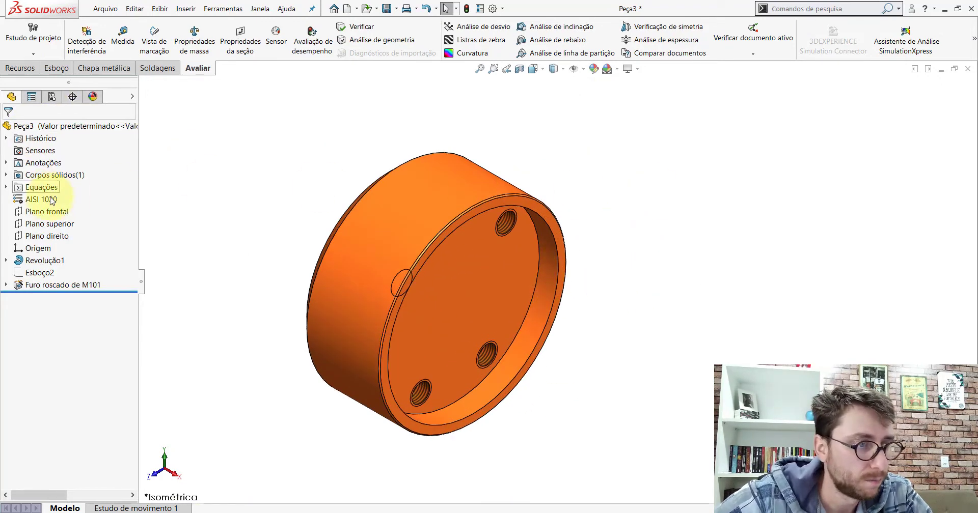
left_click(49, 213)
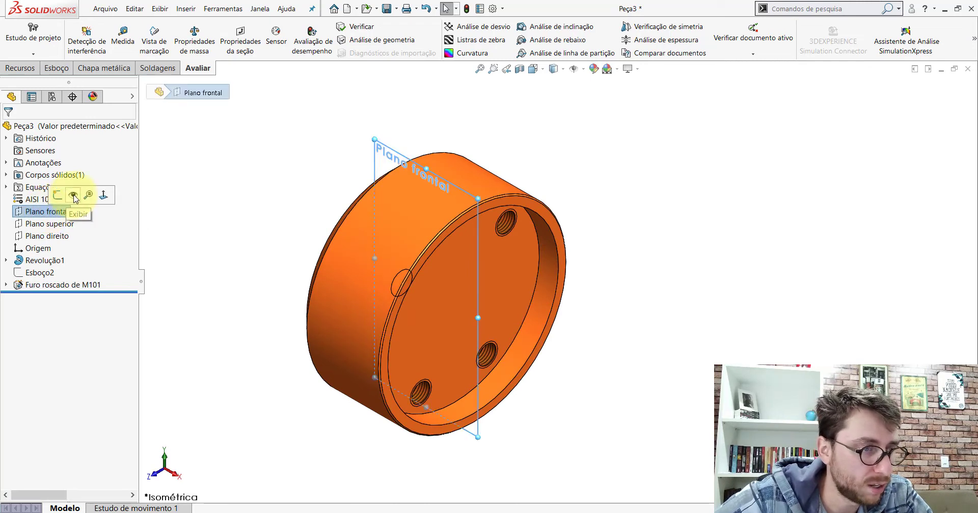
left_click(74, 198)
left_click(49, 224)
left_click(74, 209)
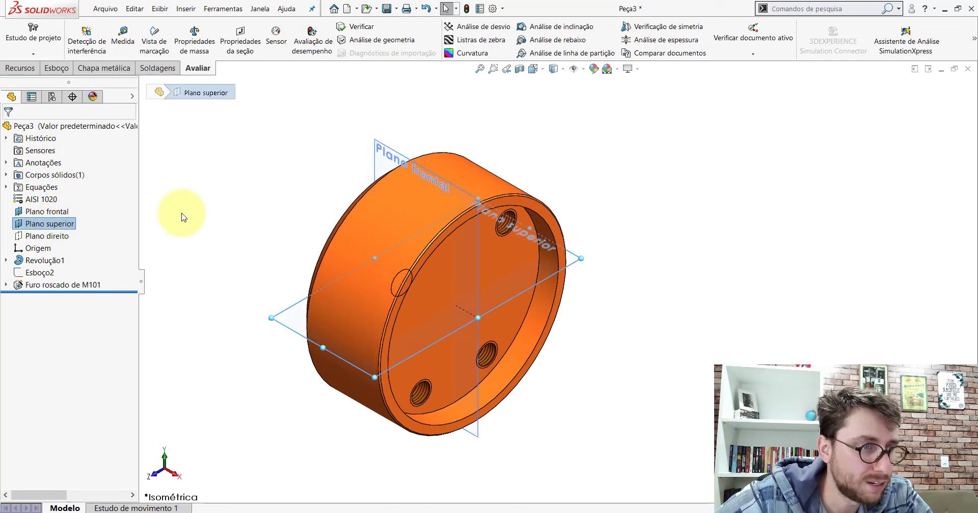
left_click(183, 218)
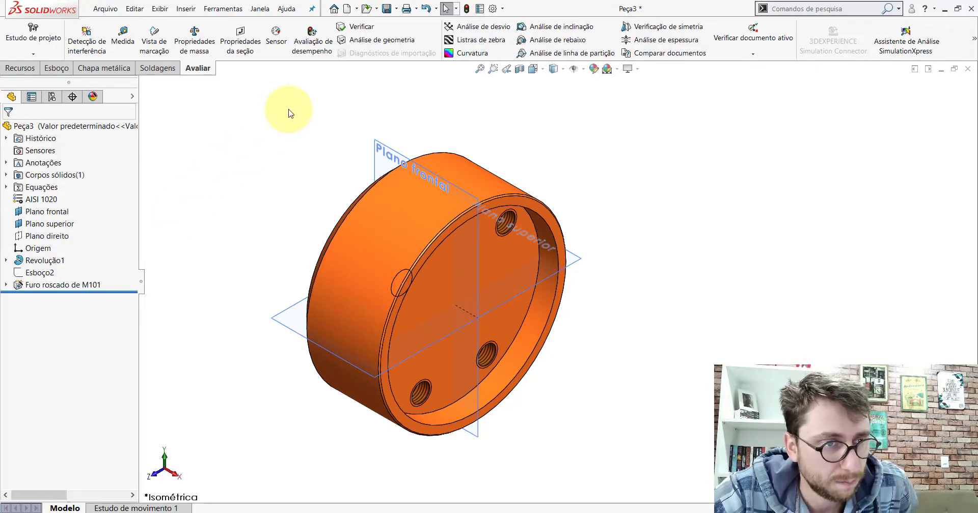
Step: Save as PP-PR(038)2200 in Desktop > PM-PR(001)2200, editing the PP-PR(039)2200 name
left_click(388, 11)
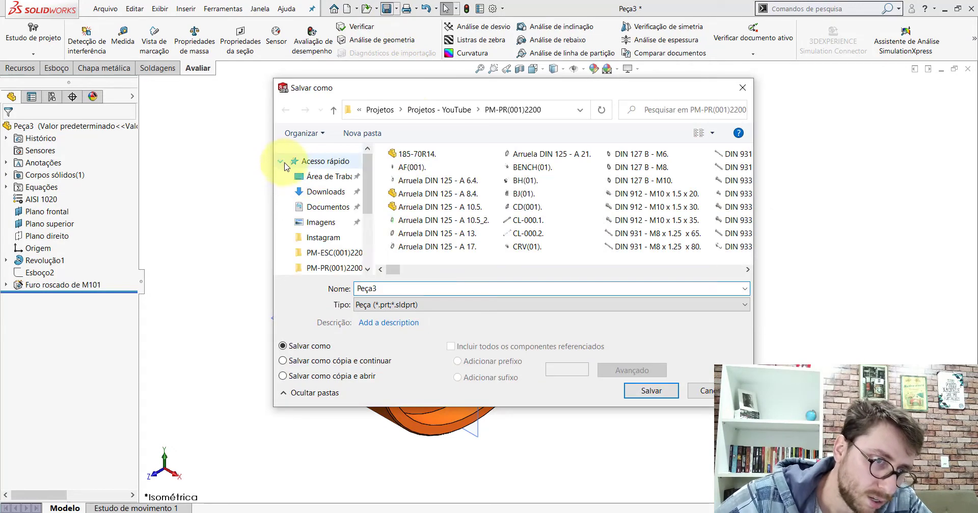
left_click(326, 177)
double_click(405, 153)
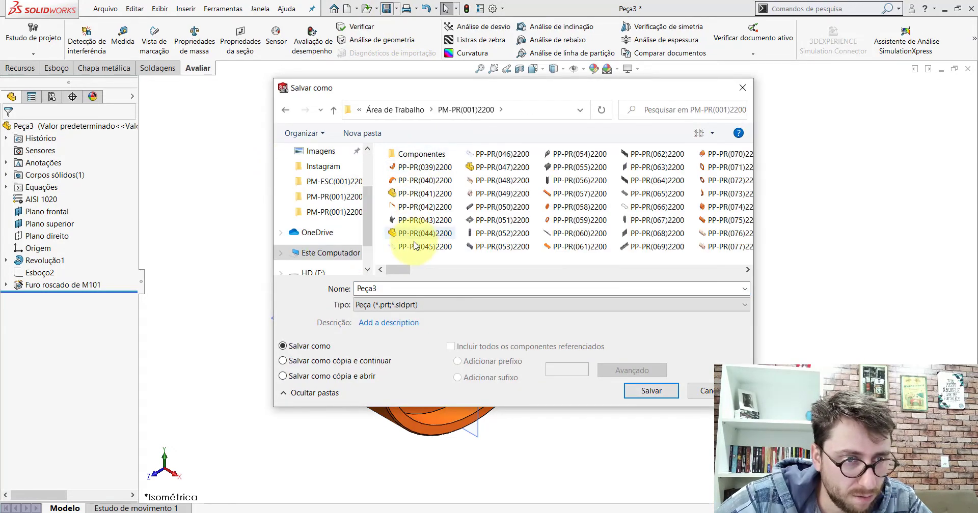
left_click(425, 167)
left_click(425, 288)
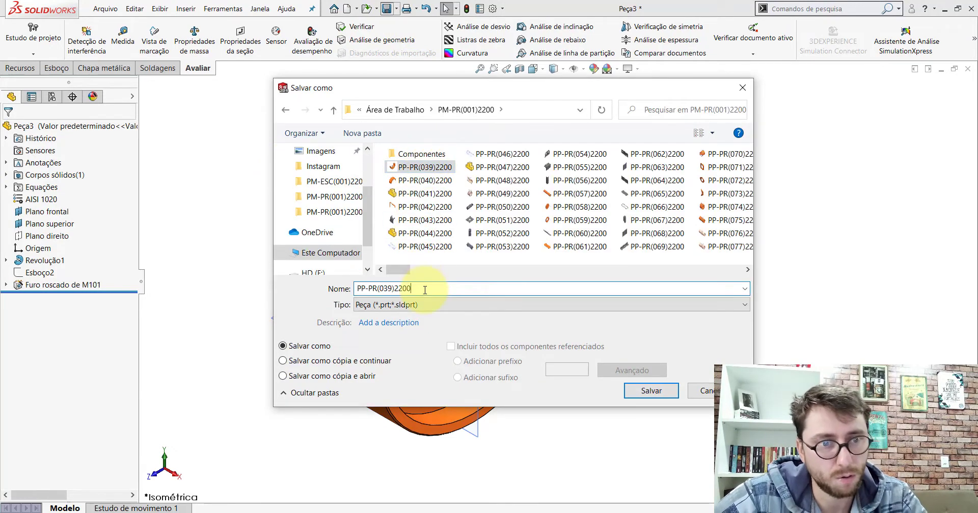
key("BackSpace")
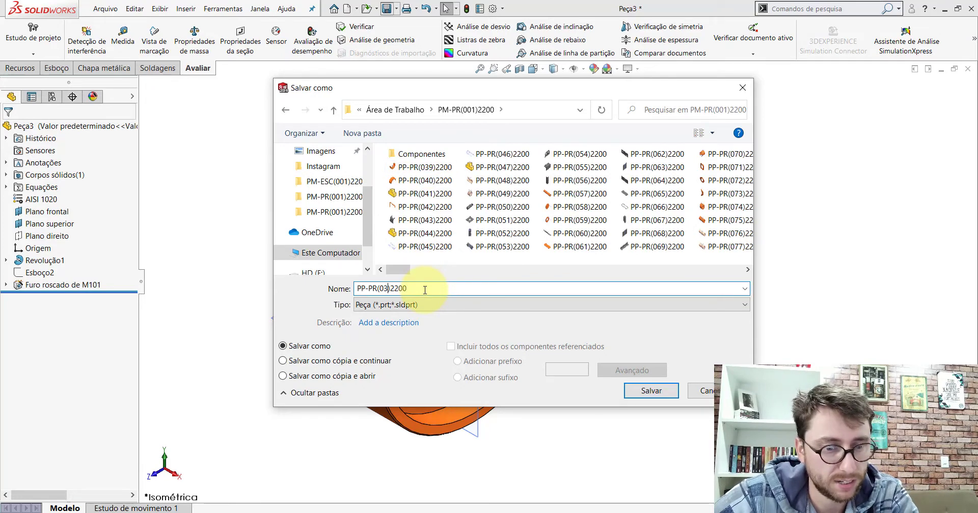
type("8")
key("Return")
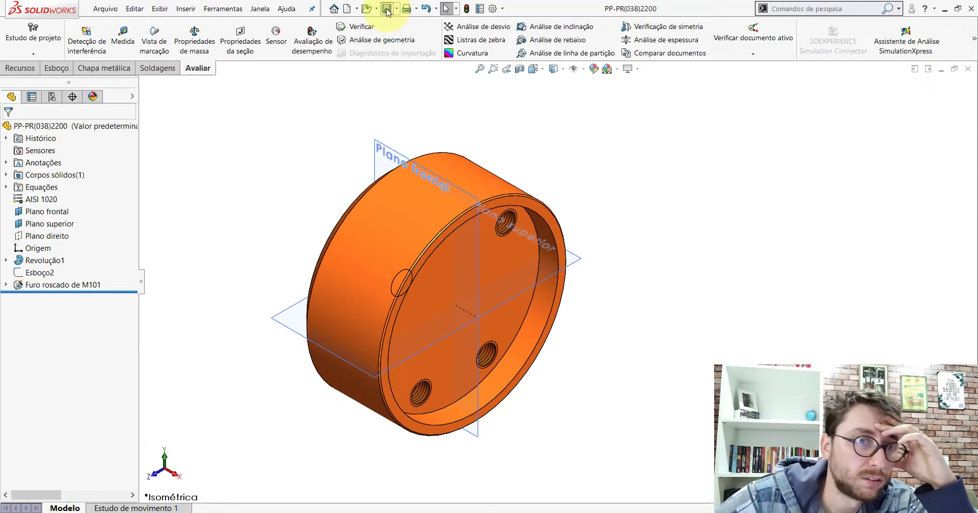
Step: Close both part windows without saving, discarding their changes in the assembly
left_click(967, 74)
scroll(484, 261, "up", 5)
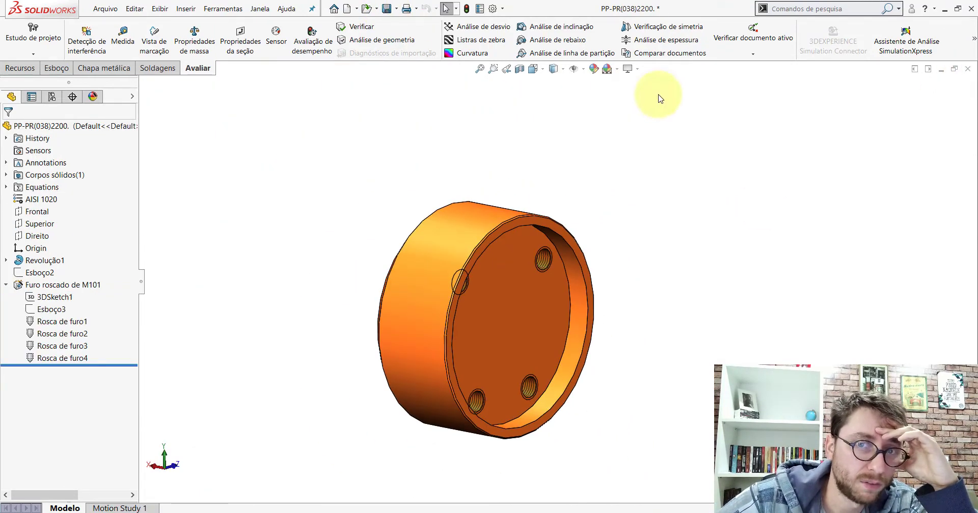
left_click(967, 69)
left_click(505, 266)
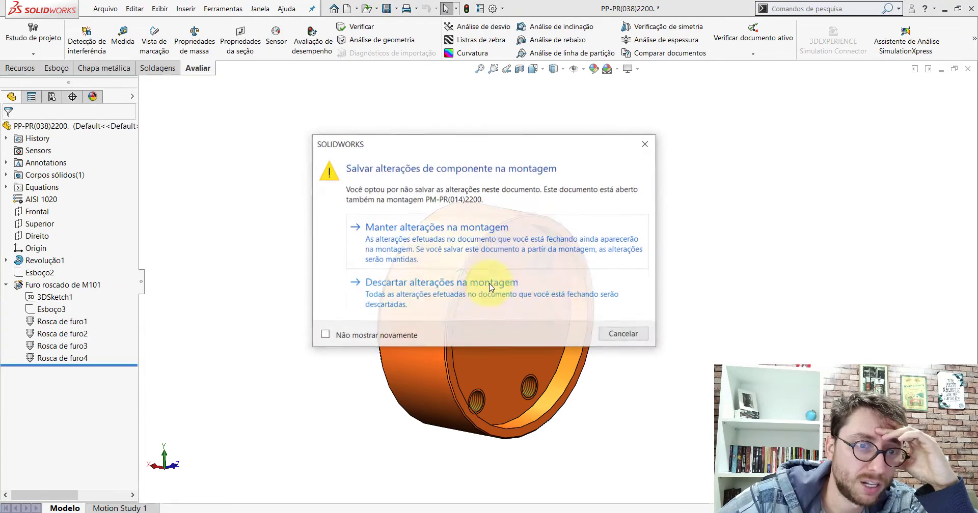
left_click(489, 287)
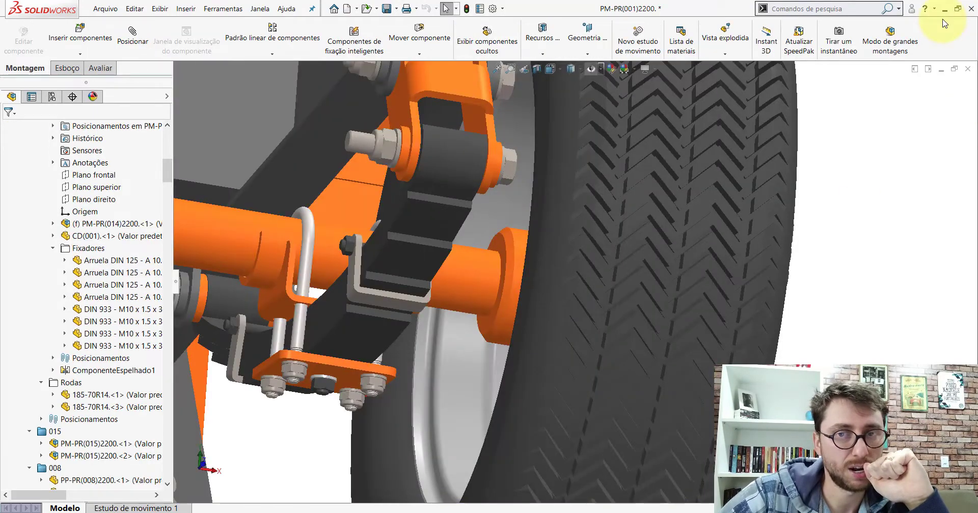
Step: Check the PM-PR(001)2200 folder, view the assembly in Isometric, then minimize SOLIDWORKS
left_click(943, 8)
double_click(457, 145)
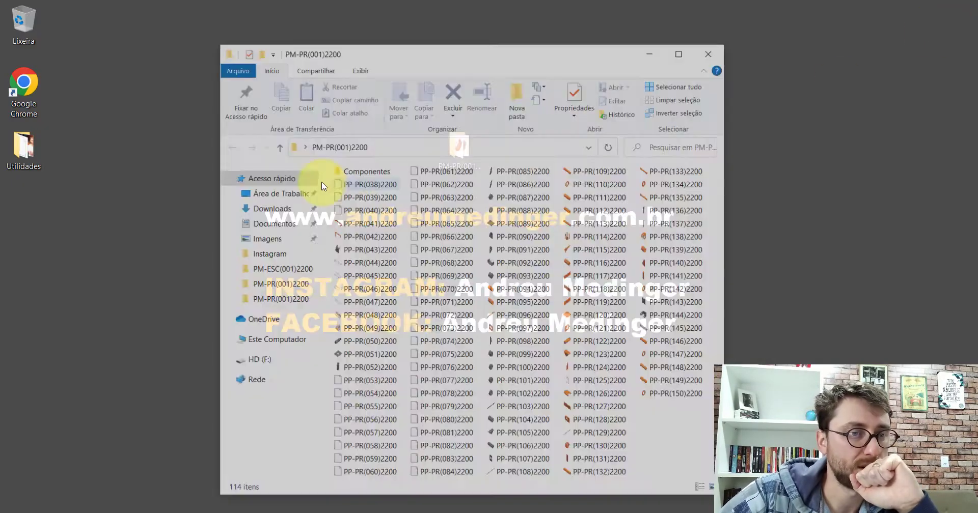
left_click(716, 51)
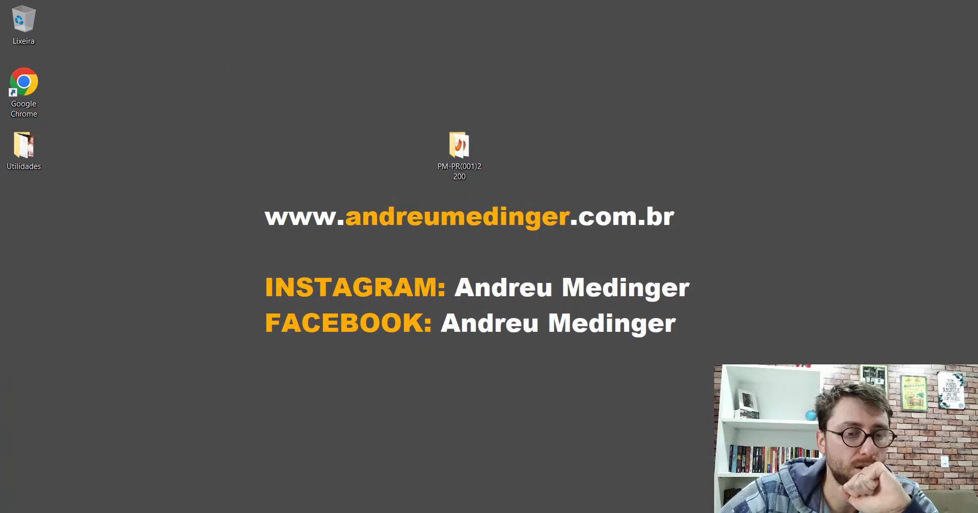
key("alt+Tab")
left_click(549, 72)
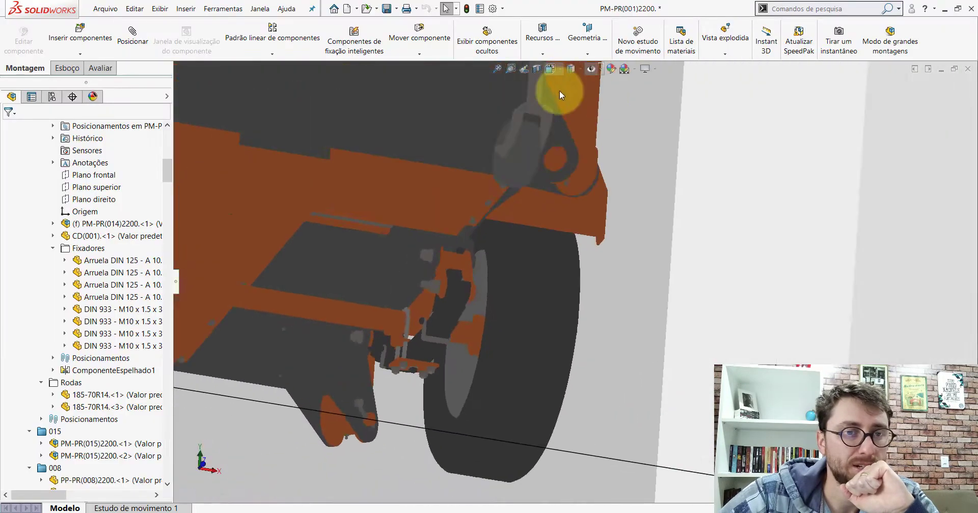
left_click(611, 98)
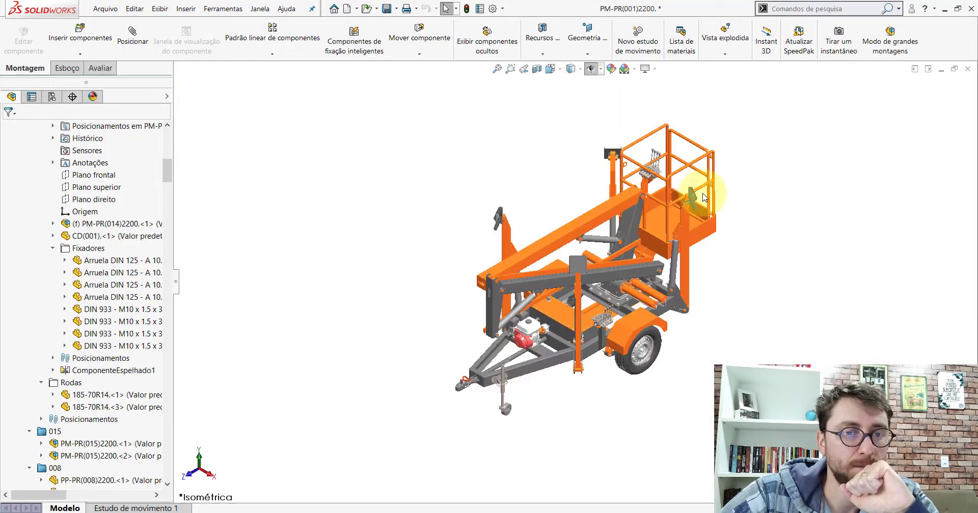
left_click(944, 9)
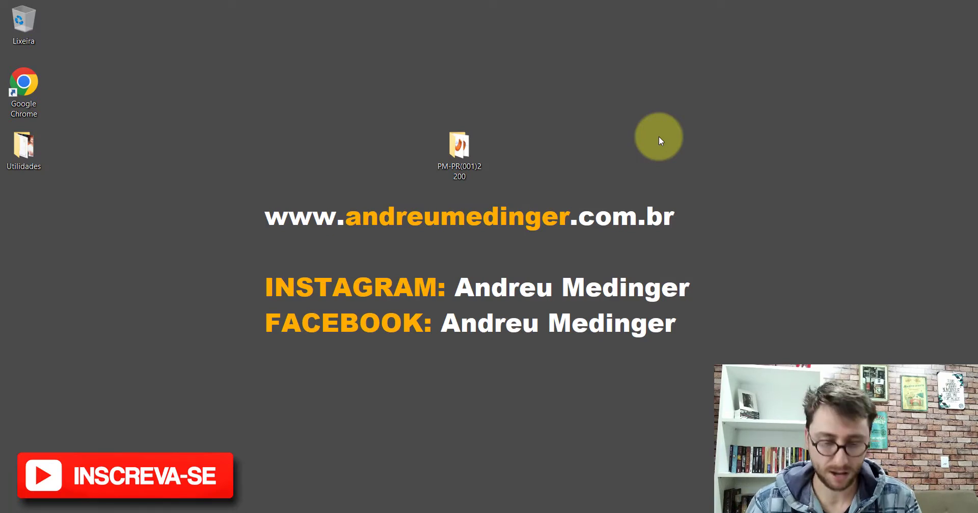